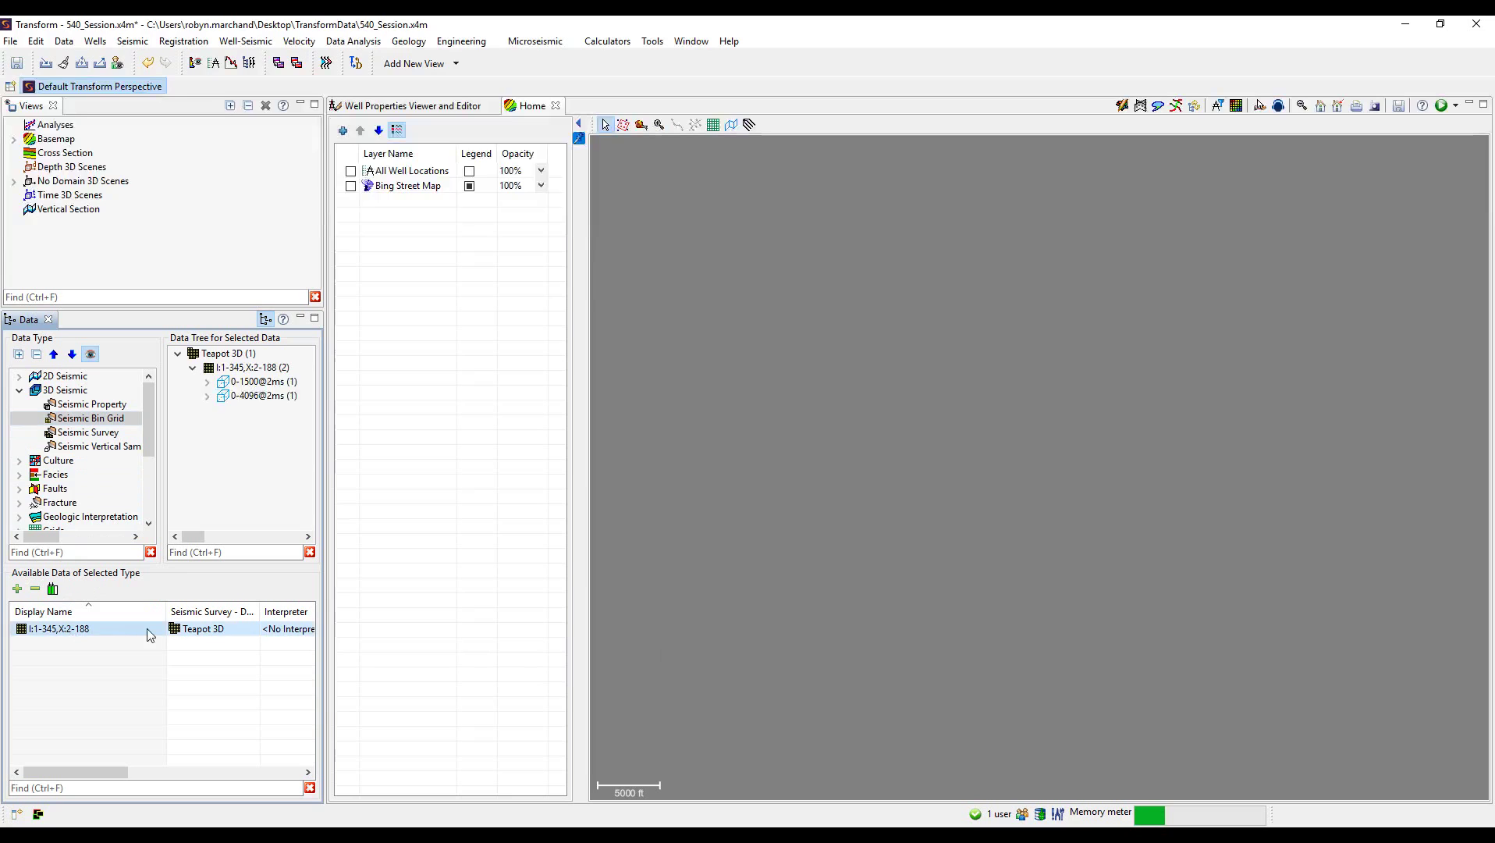
# Display the Teapot 3D bin grid I:1-345,X:2-188 on the basemap and add the Seismic Bin Grids layer type
pyautogui.moveTo(78, 630)
pyautogui.mouseDown()
pyautogui.moveTo(614, 390)
pyautogui.moveTo(1232, 437)
pyautogui.moveTo(952, 482)
pyautogui.mouseUp()
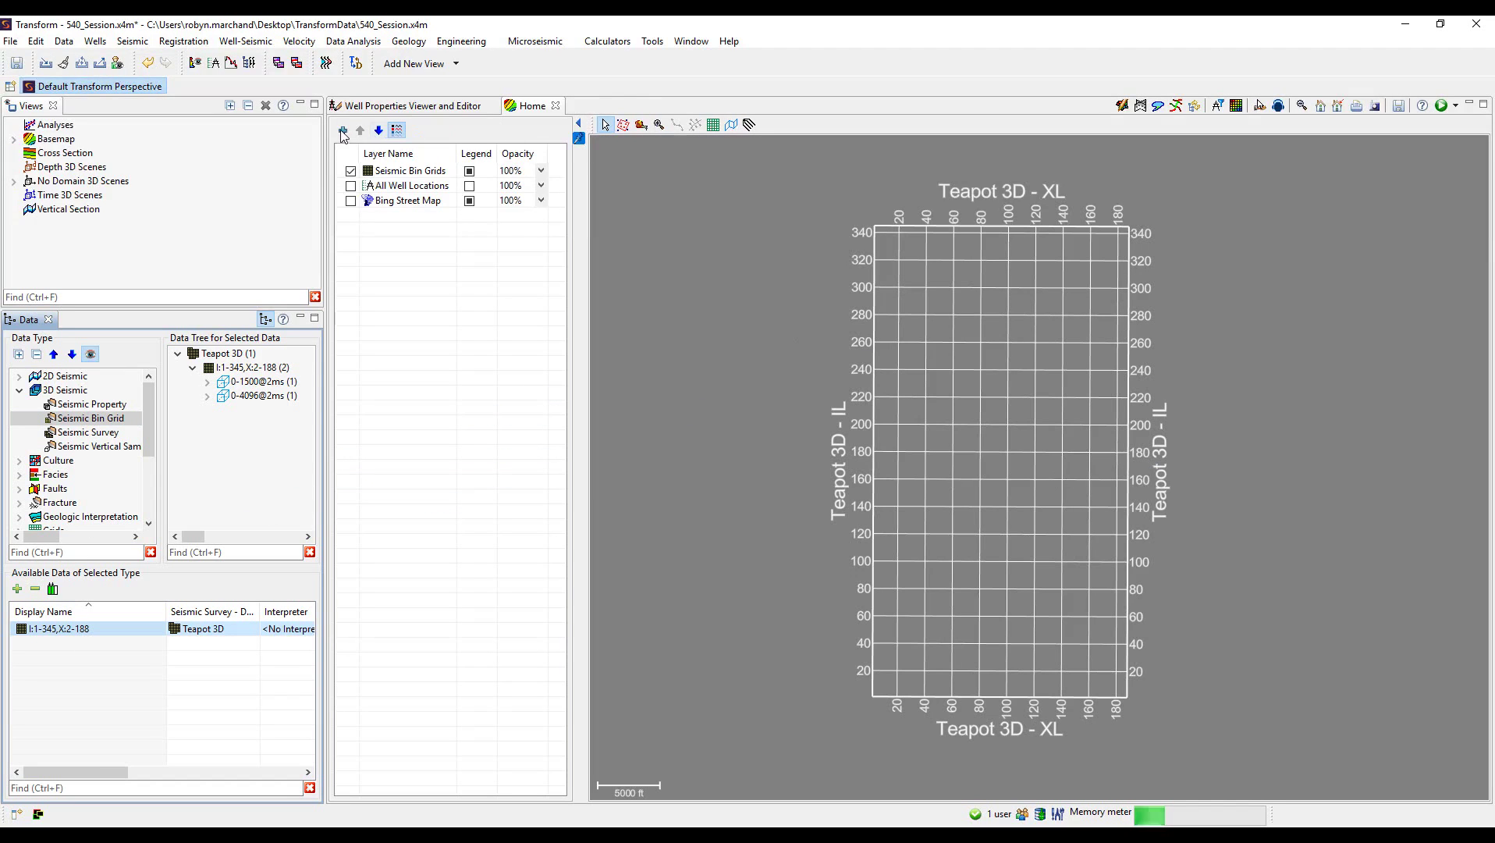
pyautogui.click(396, 131)
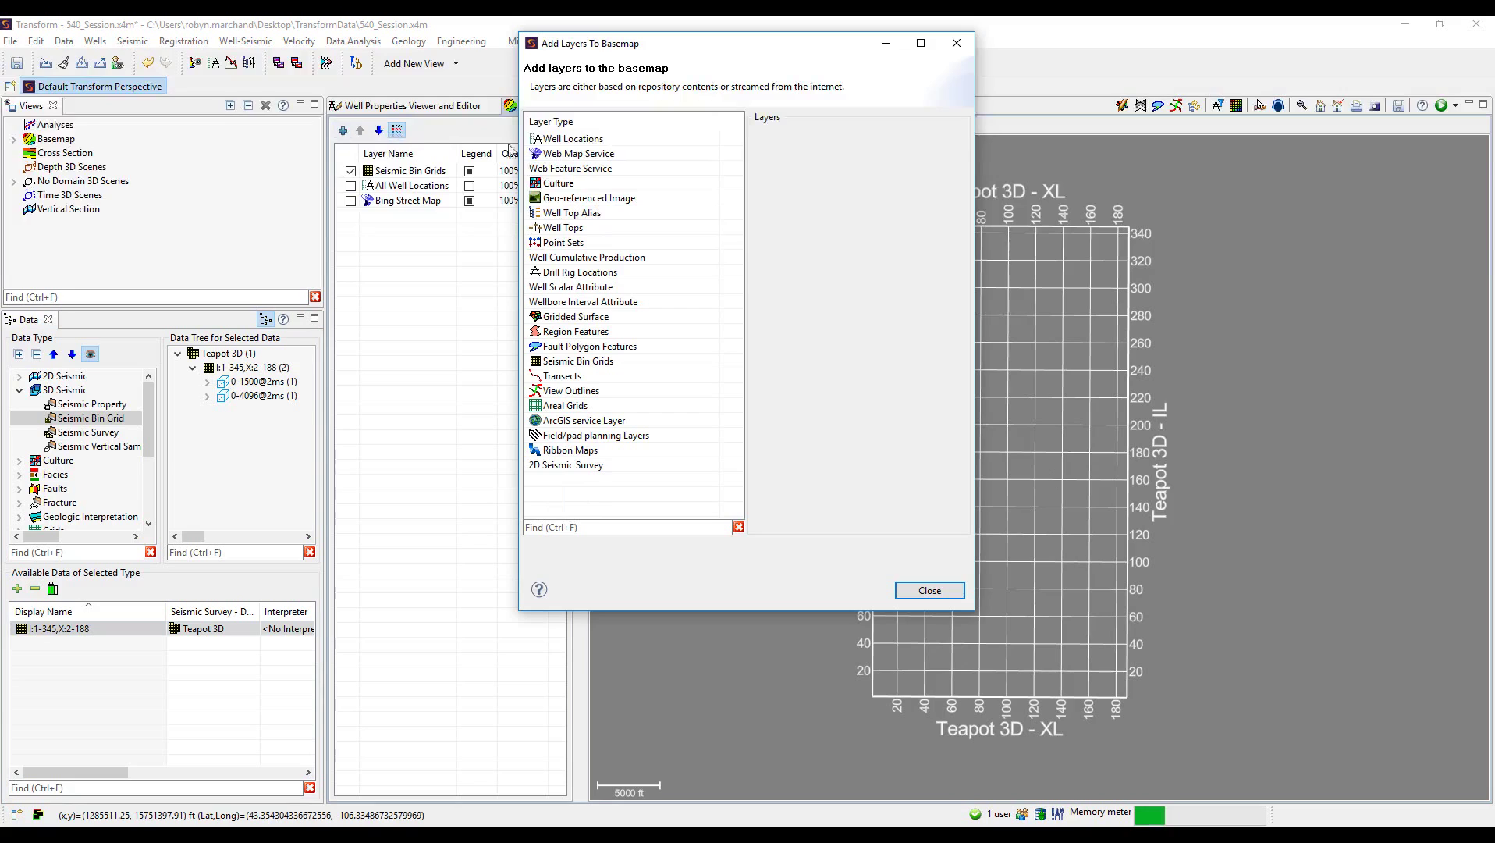
pyautogui.click(587, 362)
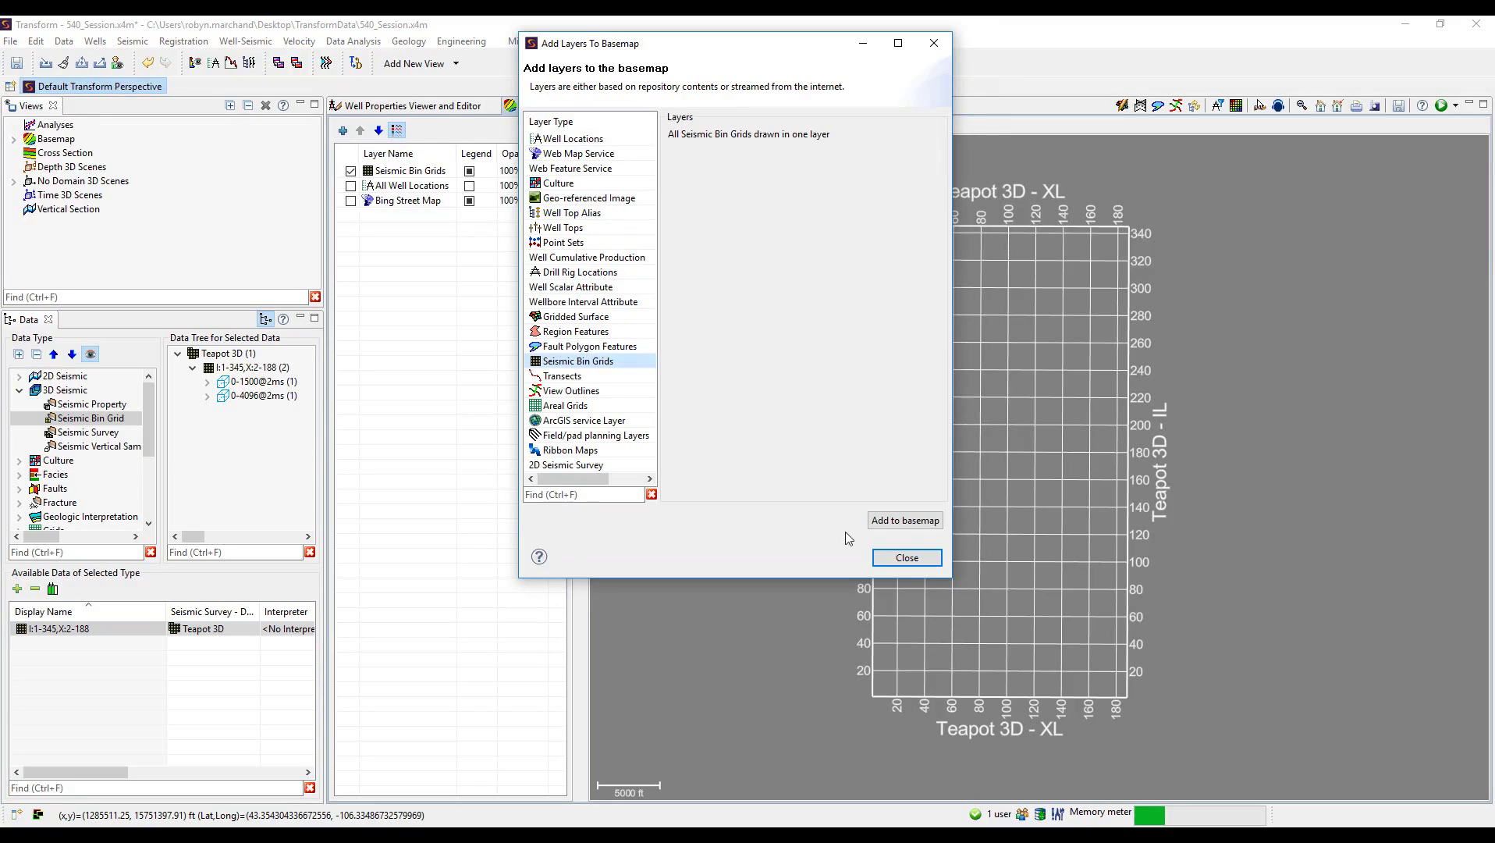
pyautogui.click(903, 523)
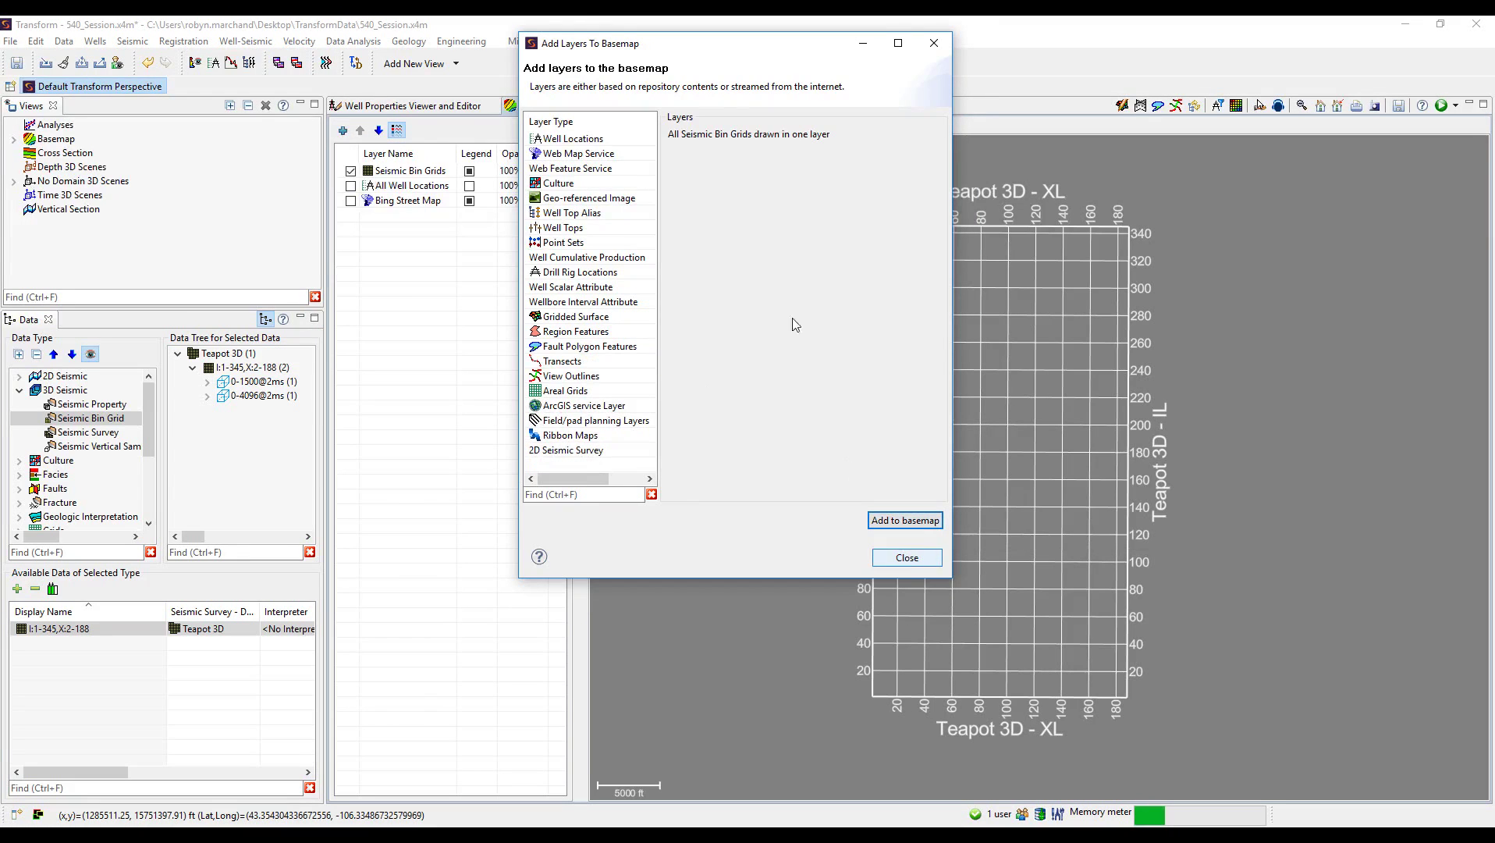
pyautogui.click(904, 557)
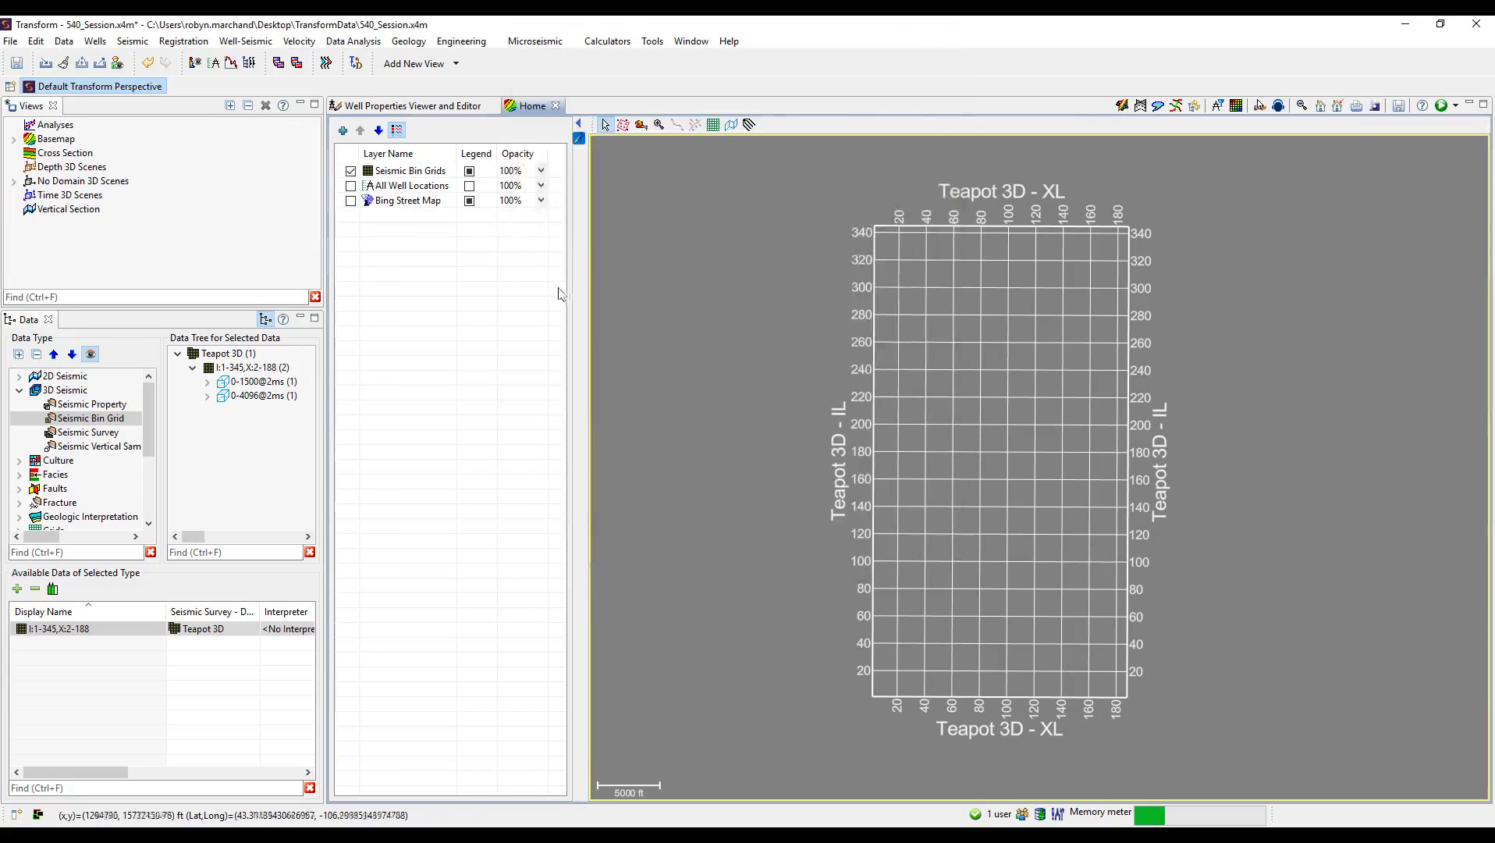
# Check which bin grids are shown in the Seismic Bin Grids layer's style settings
pyautogui.rightClick(421, 179)
pyautogui.click(449, 184)
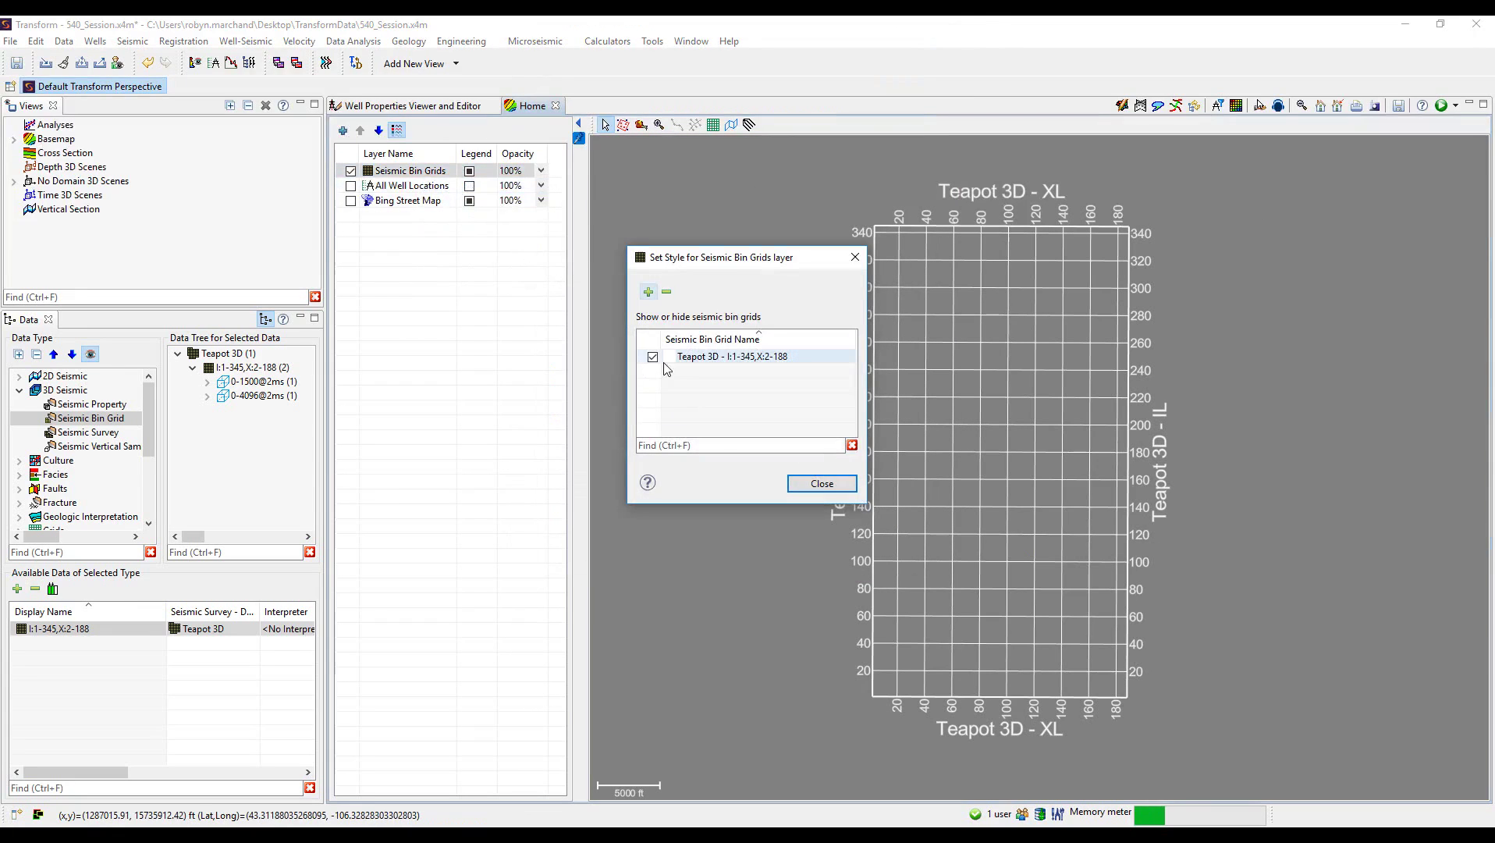
pyautogui.click(809, 483)
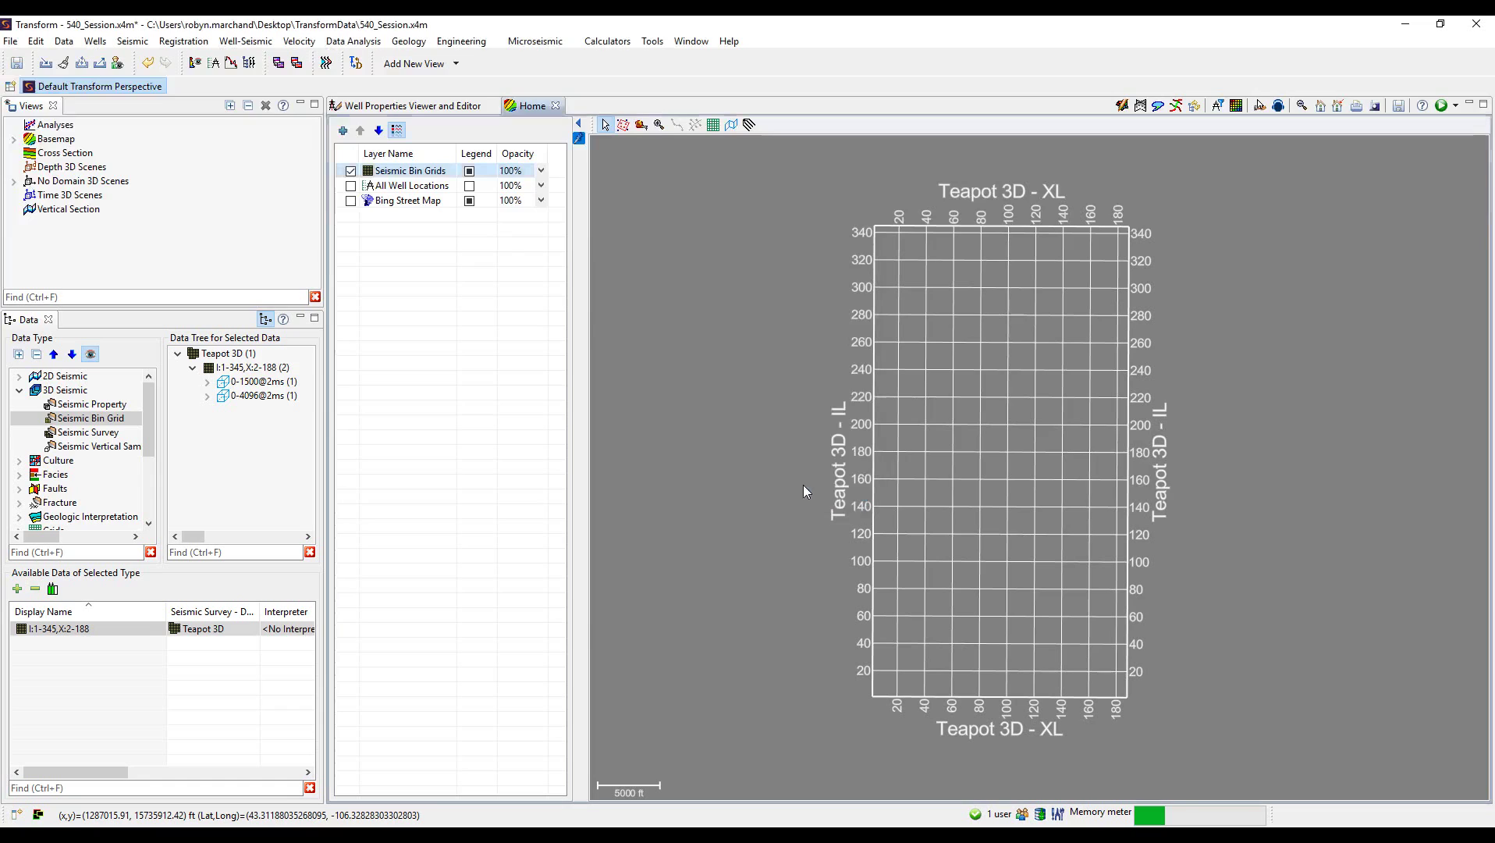
# Draw a north-south seismic transect along about crossline 100, spanning the full Teapot 3D grid, and commit it
pyautogui.click(734, 126)
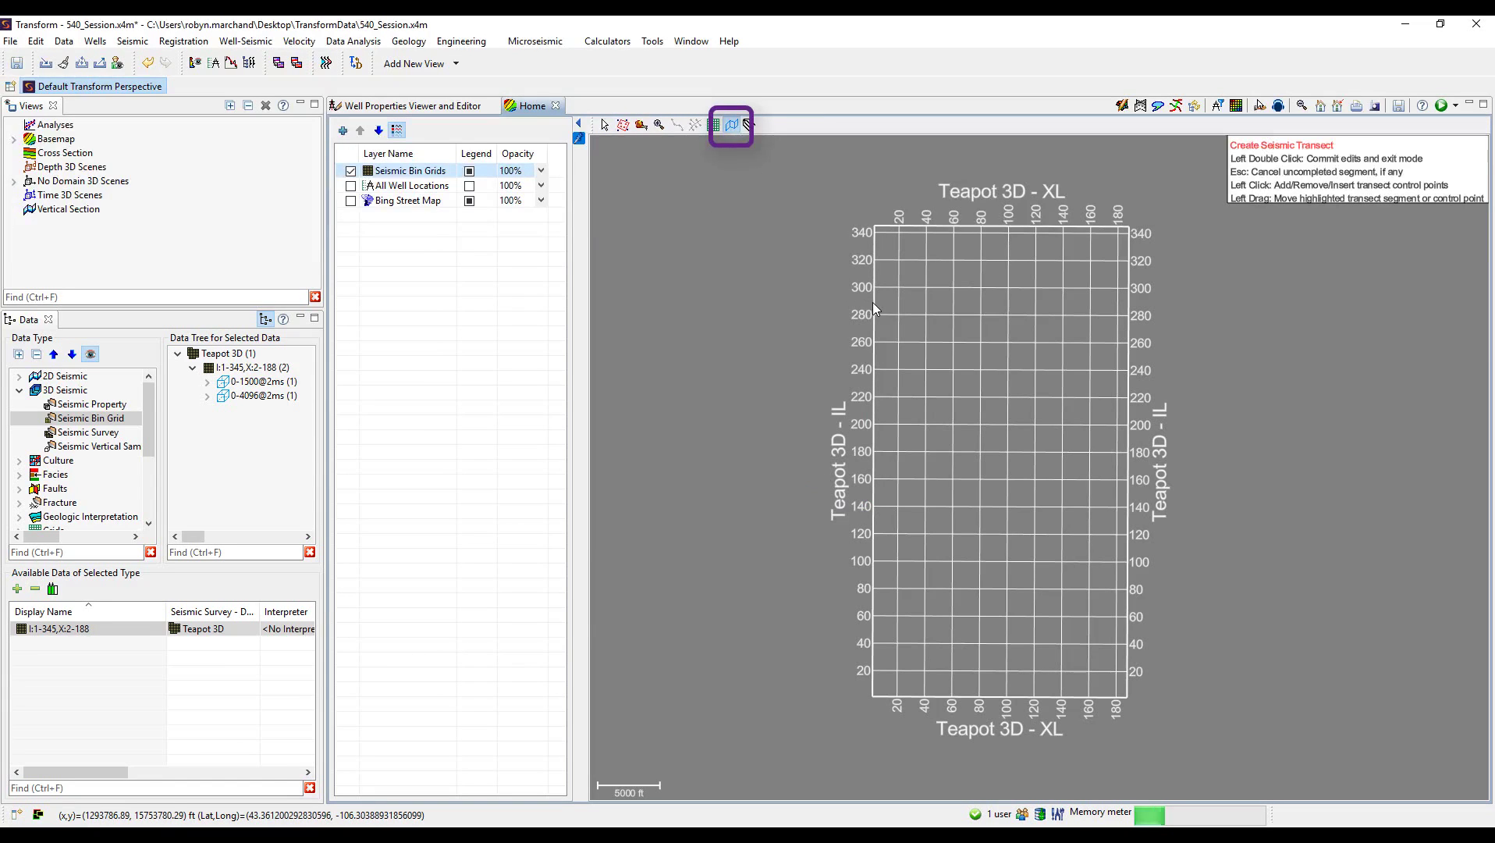
pyautogui.moveTo(987, 312); pyautogui.dragTo(1010, 318)
pyautogui.doubleClick(1286, 354)
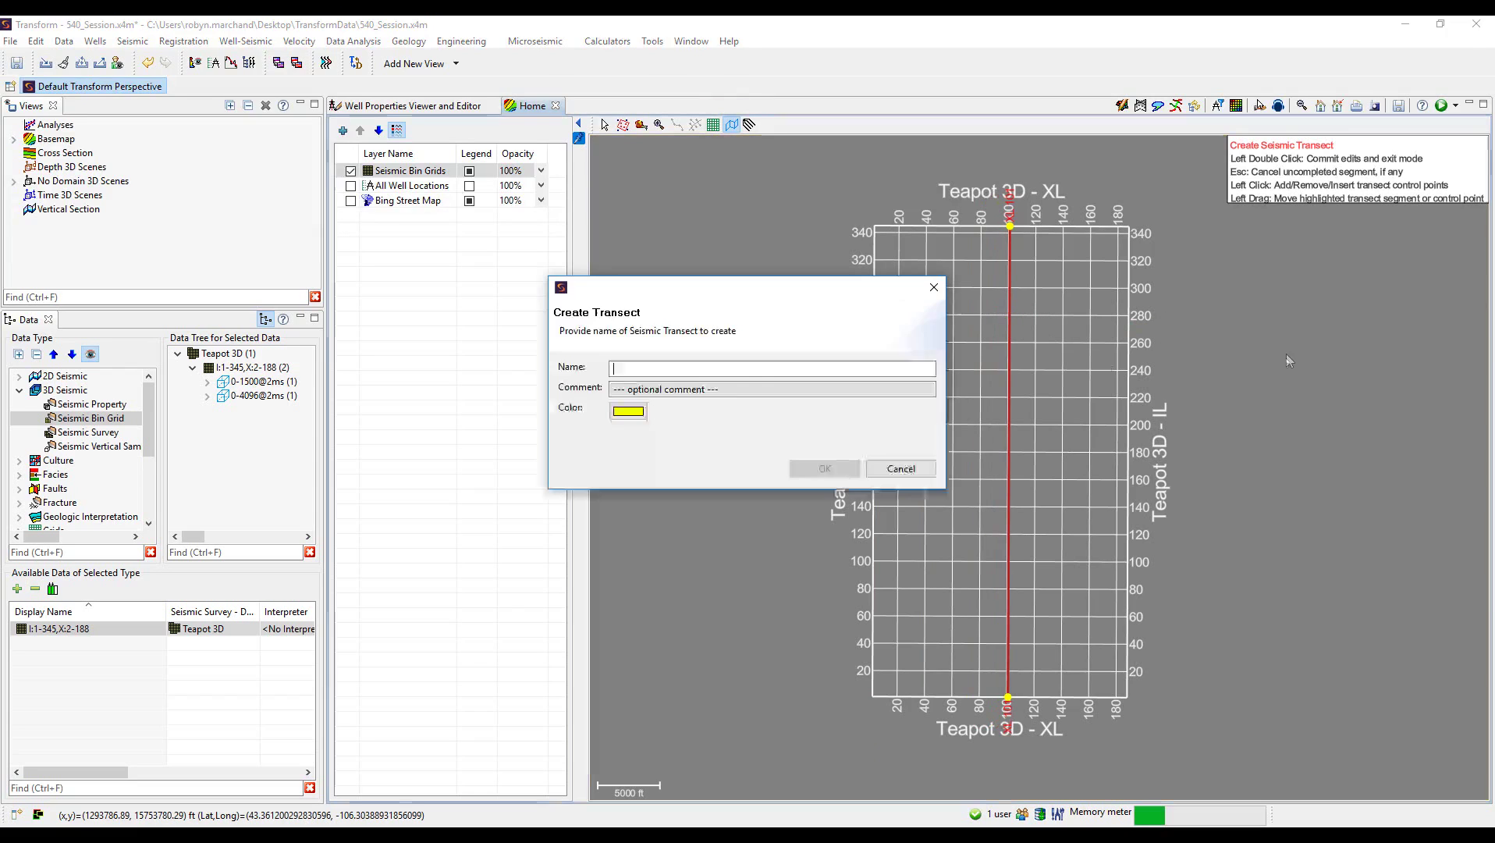
# Name the north-south transect with the interpreter's first name plus _N-S, colour it blue, and create it
pyautogui.write('Ro')
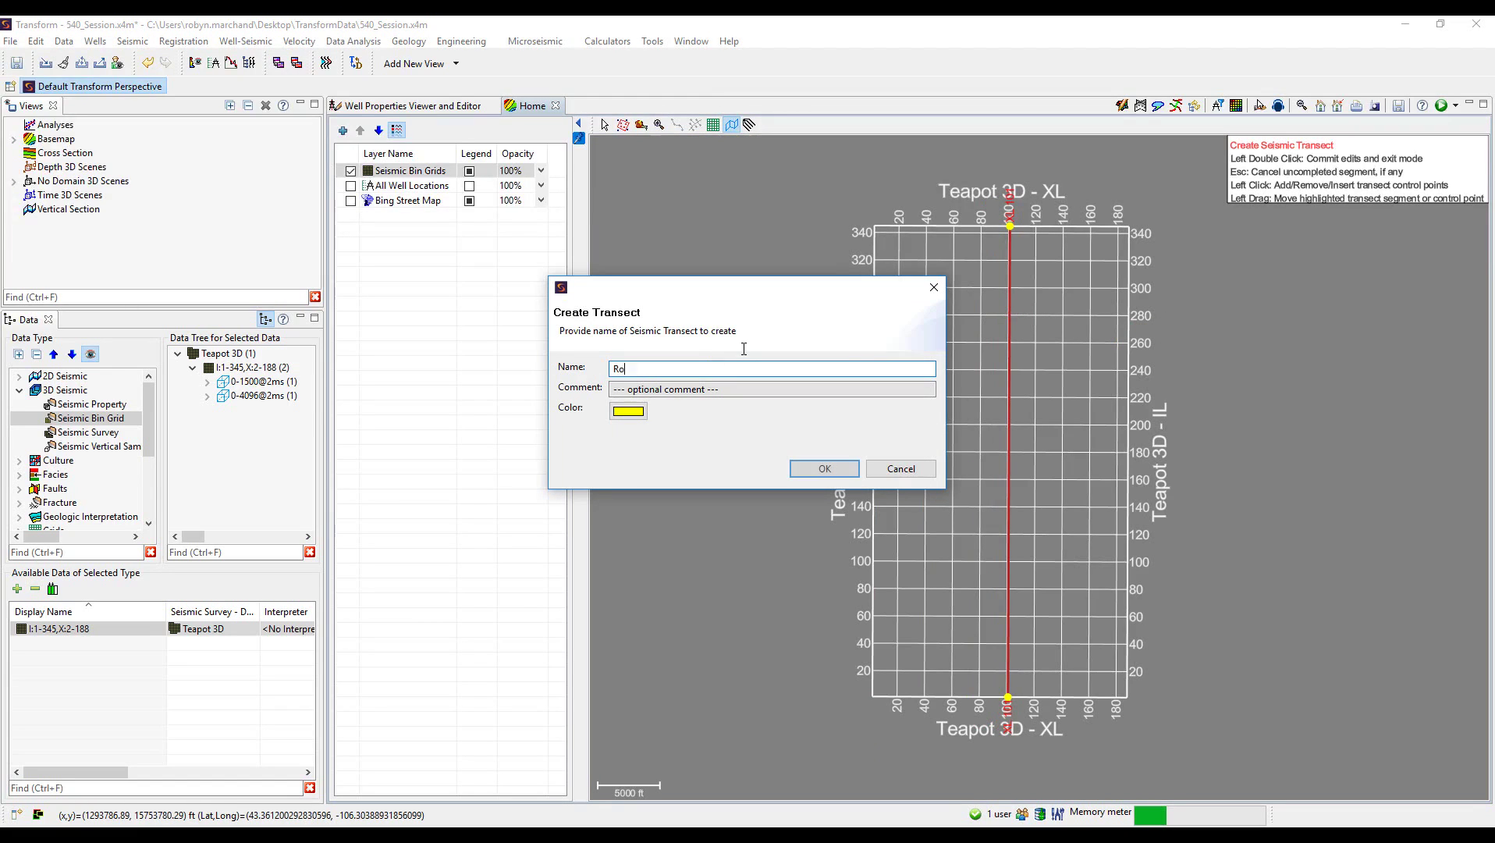
pyautogui.write('byn_N-')
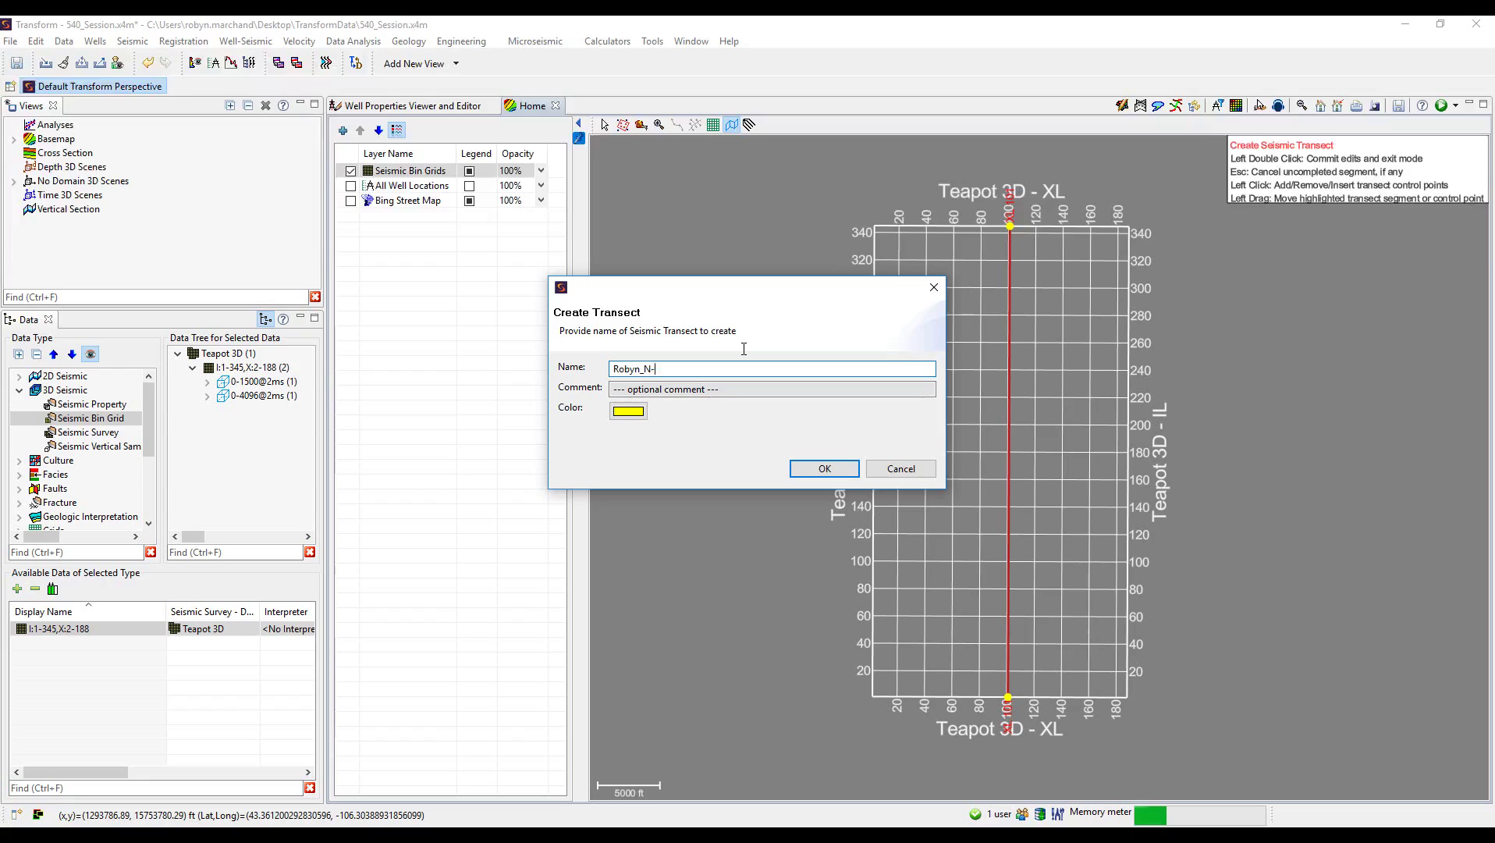
pyautogui.write('S')
pyautogui.click(628, 411)
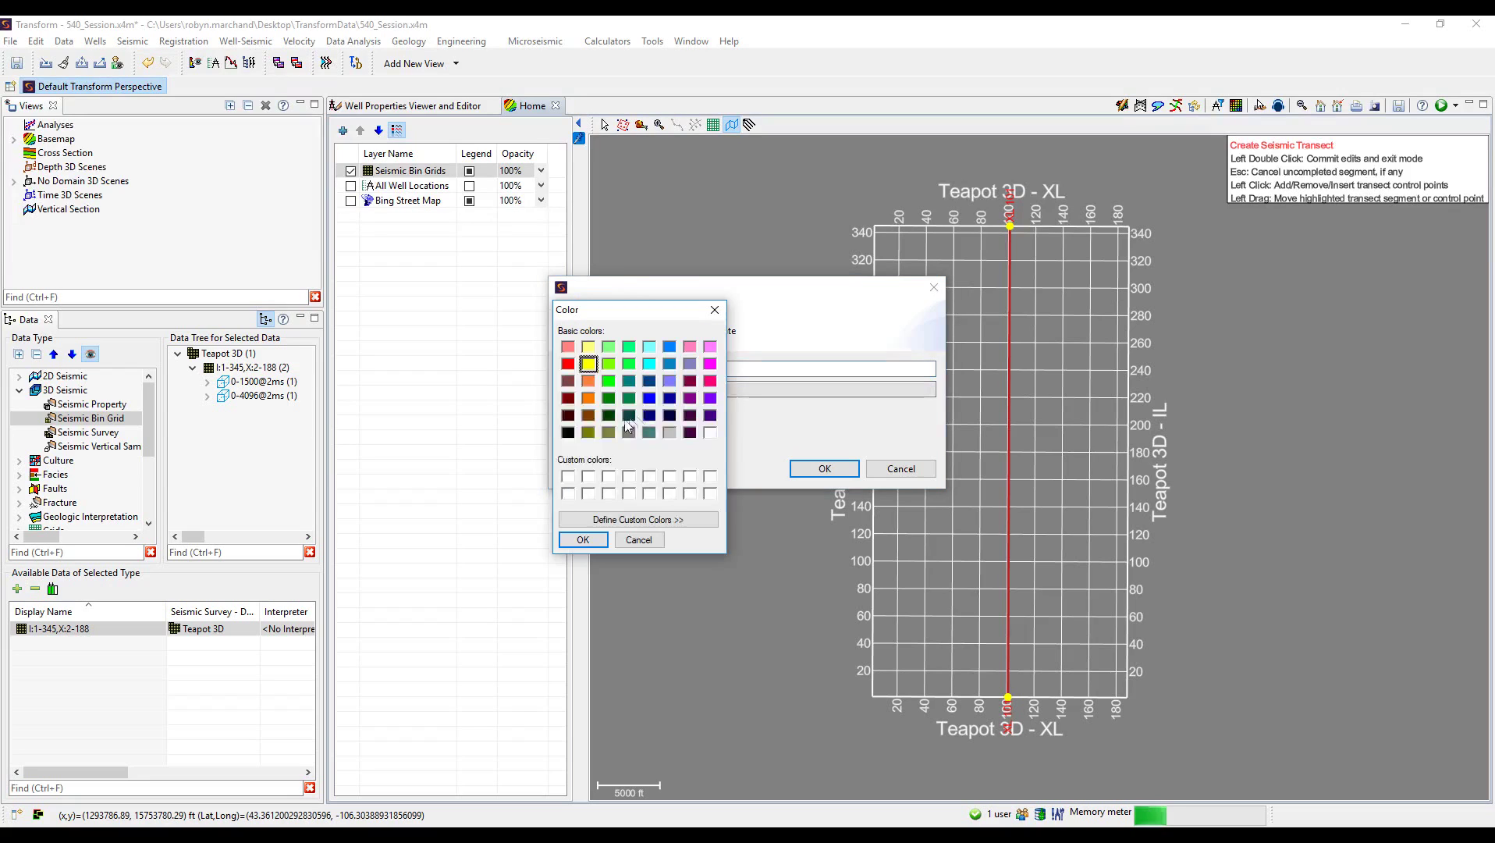
pyautogui.click(585, 539)
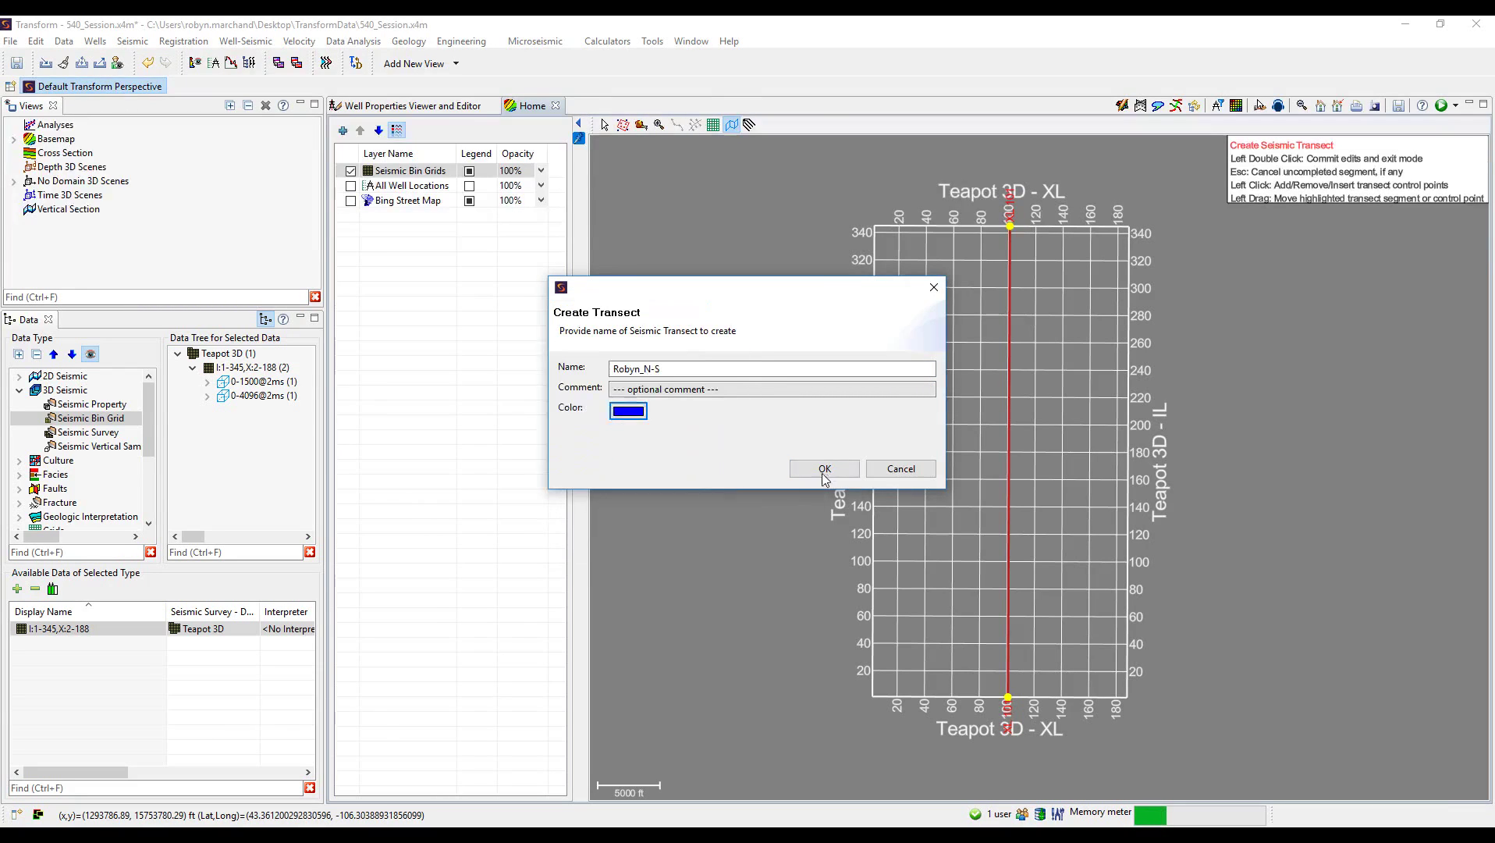
pyautogui.click(825, 468)
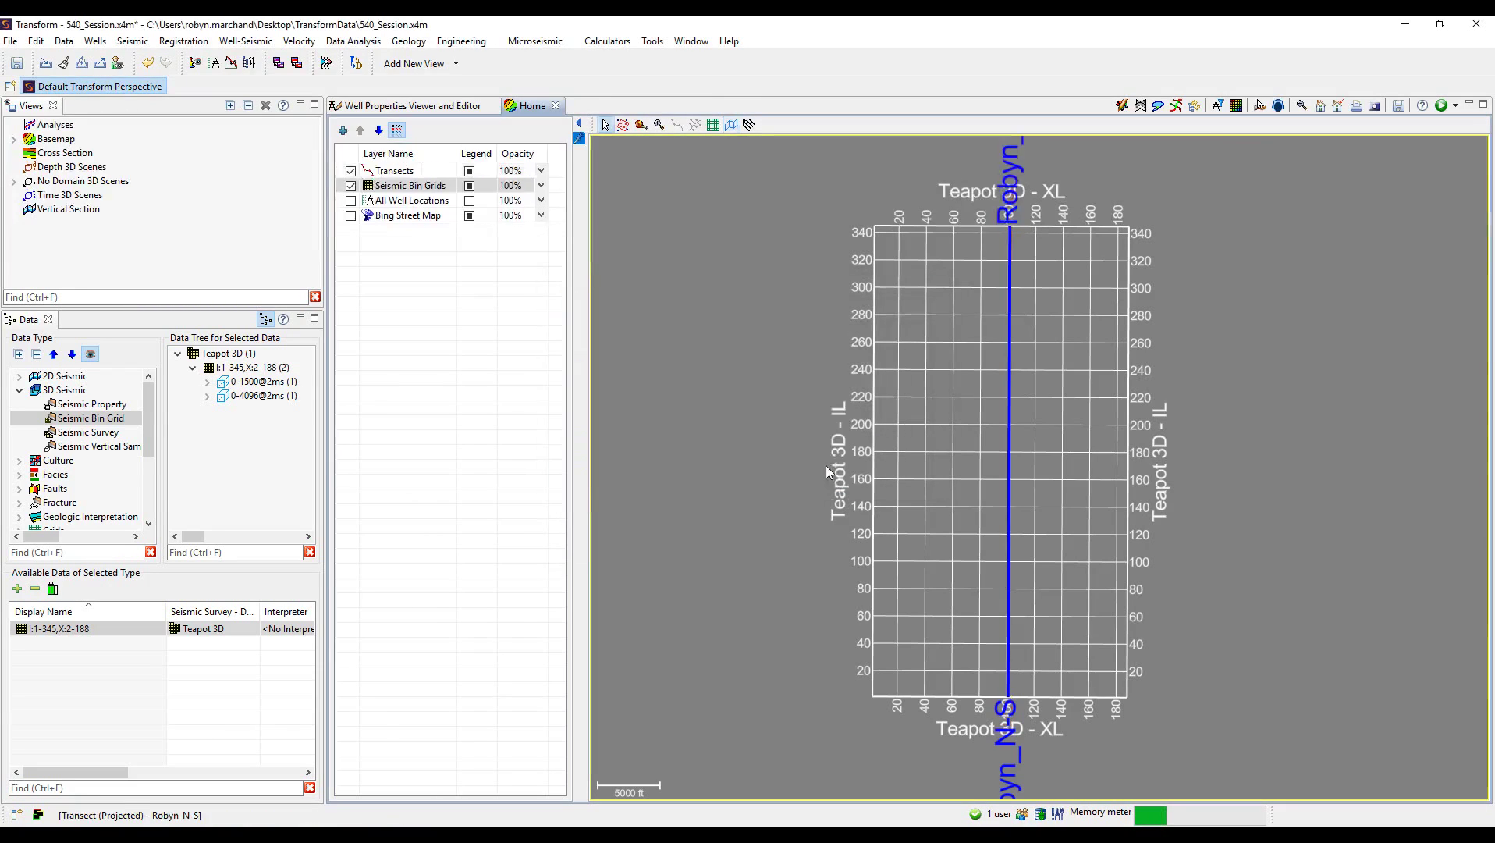
# Draw a west-east seismic transect along about inline 180, across the full Teapot 3D grid, and commit it
pyautogui.click(732, 127)
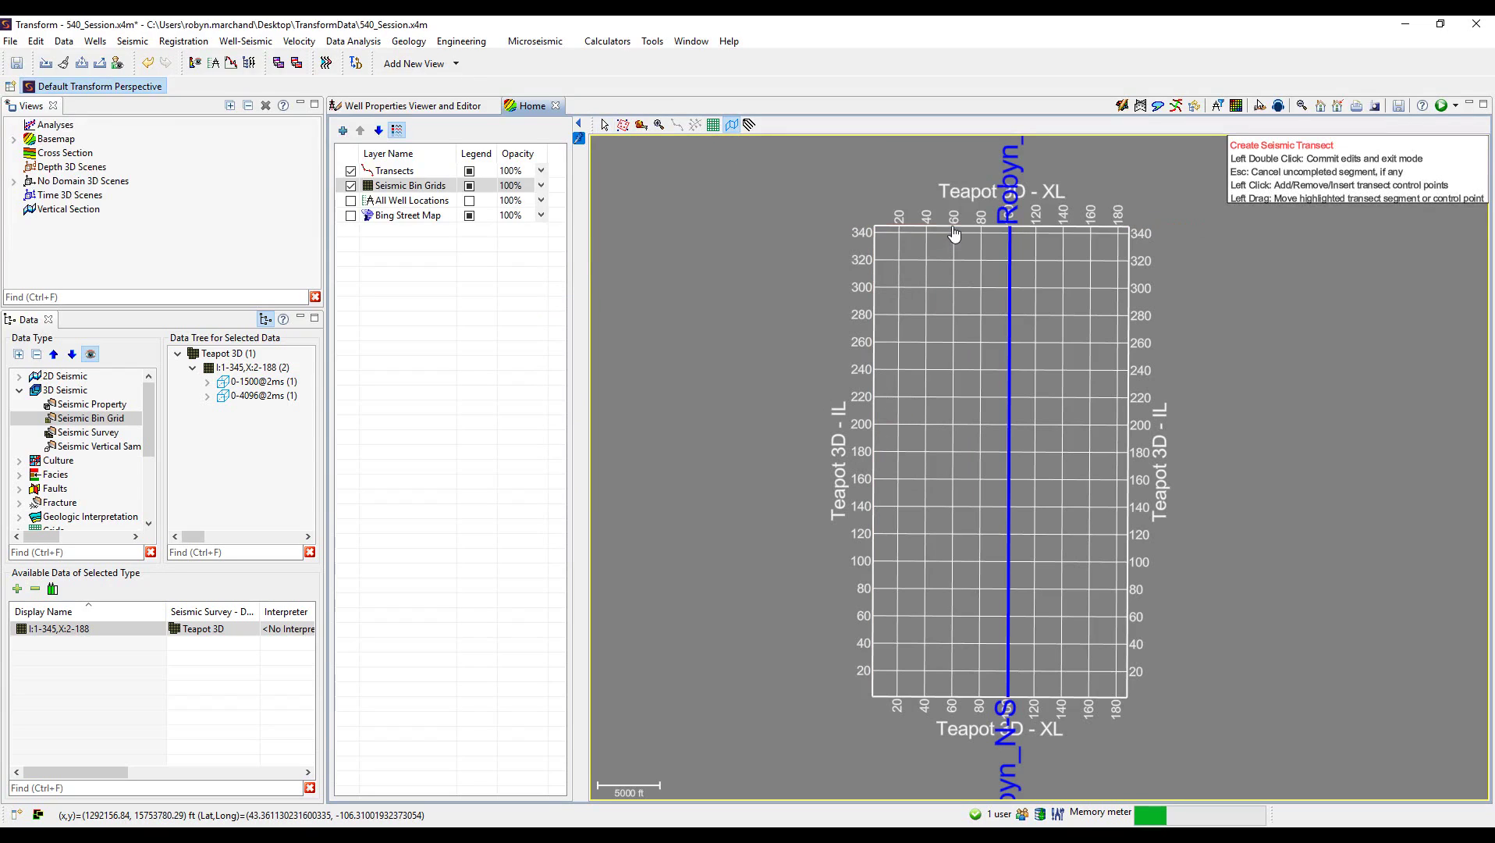
pyautogui.moveTo(963, 239); pyautogui.dragTo(952, 459)
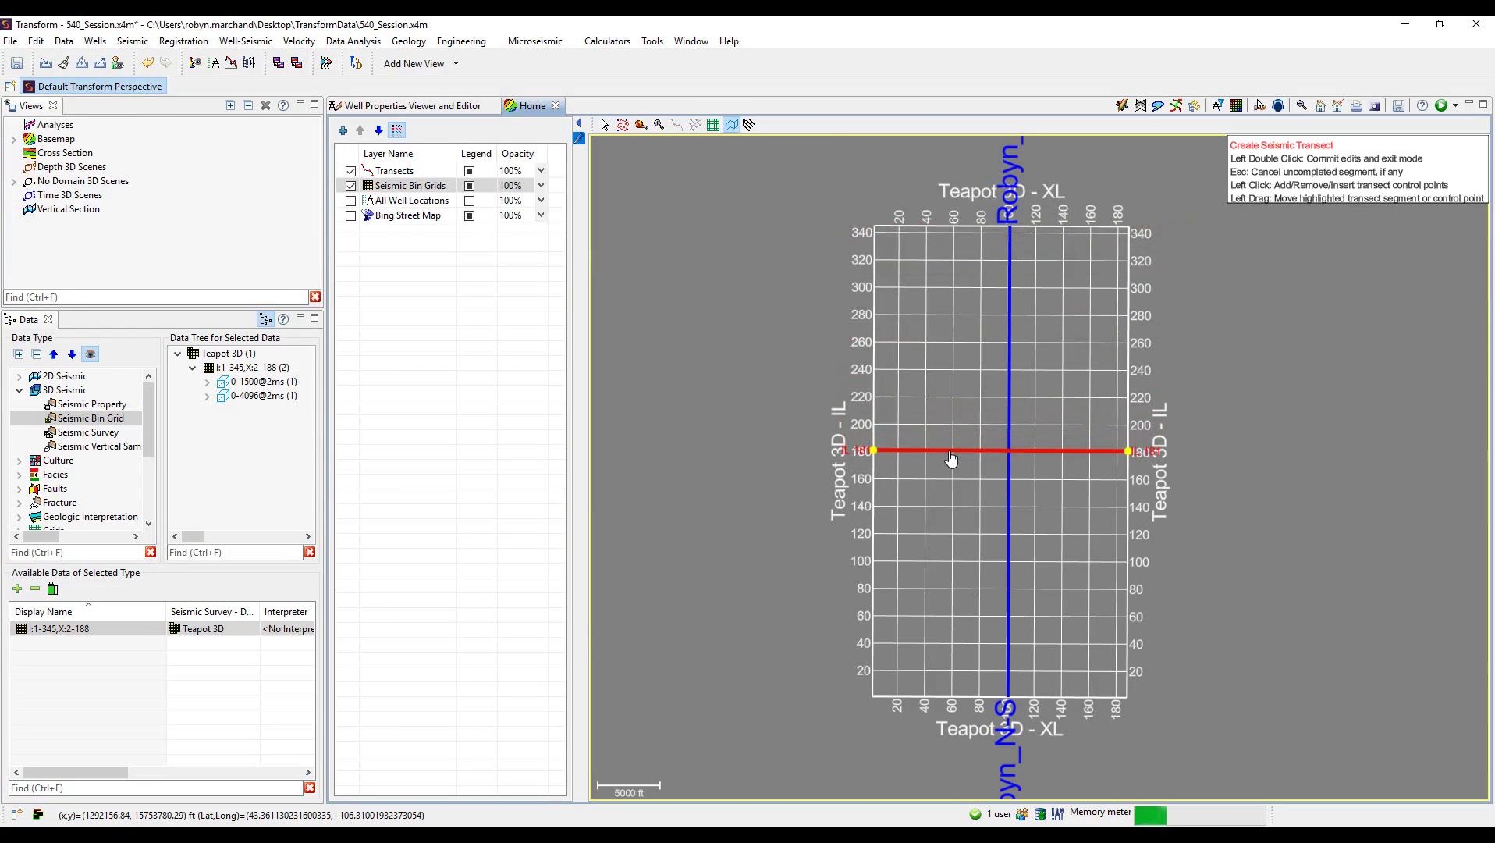
pyautogui.doubleClick(719, 459)
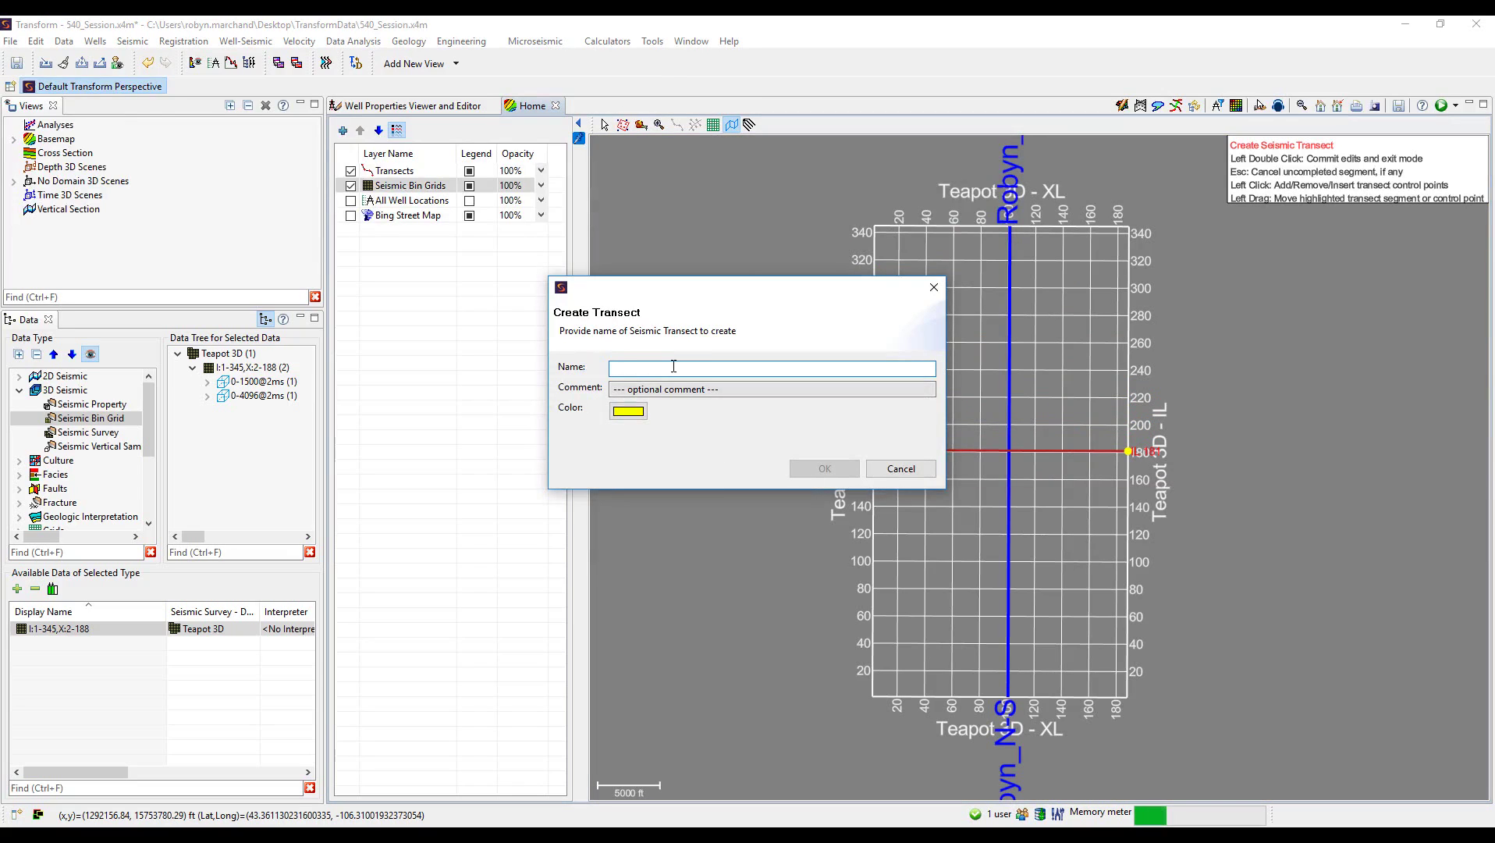
# Name the west-east transect with the interpreter's first name plus _W-E, colour it green, and create it
pyautogui.write('Robyn_')
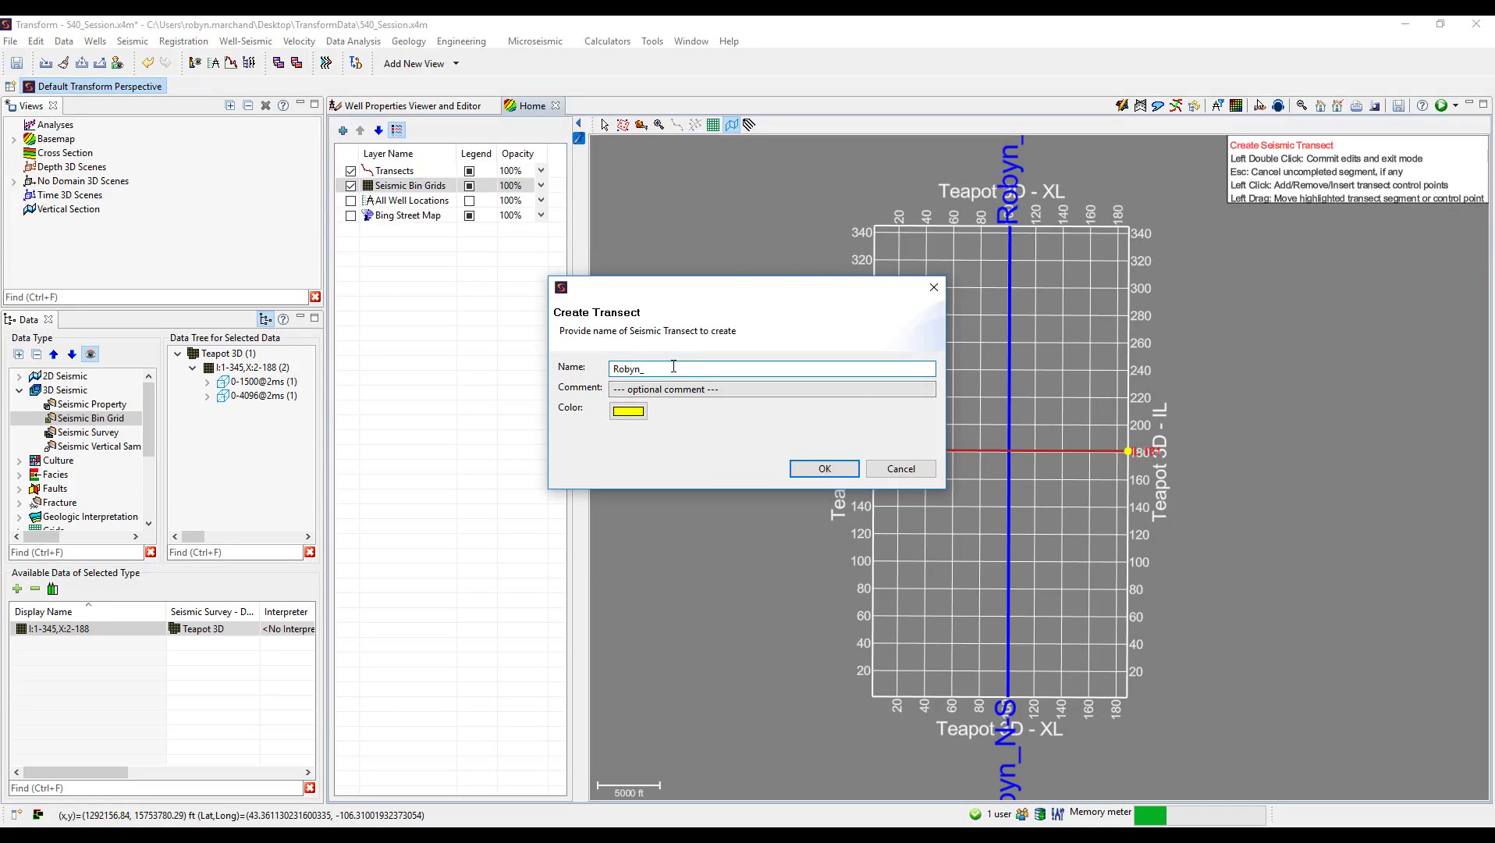
pyautogui.write('W-E')
pyautogui.click(628, 411)
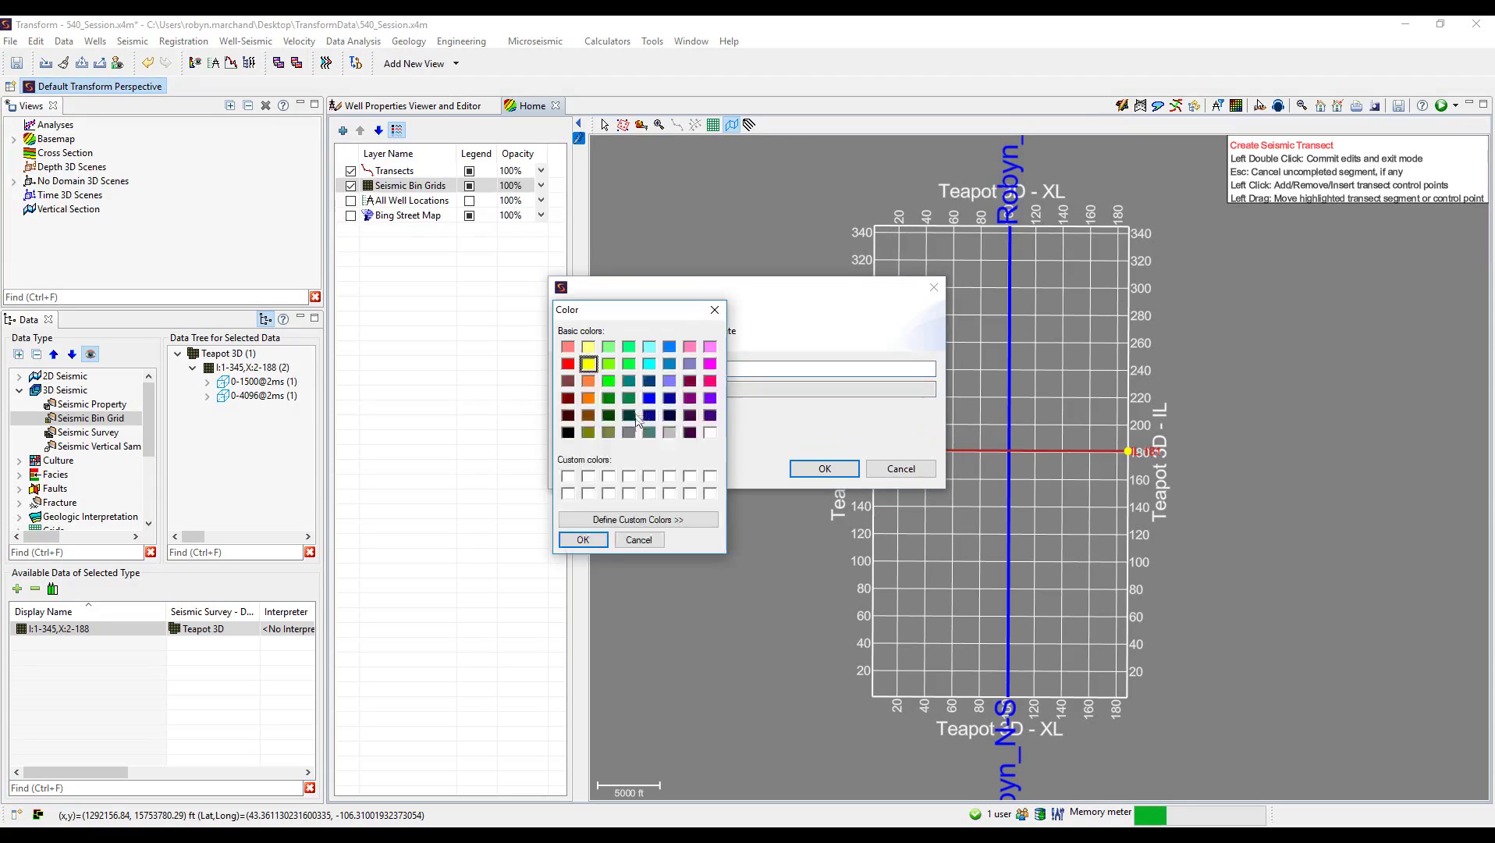
pyautogui.click(610, 380)
pyautogui.click(583, 539)
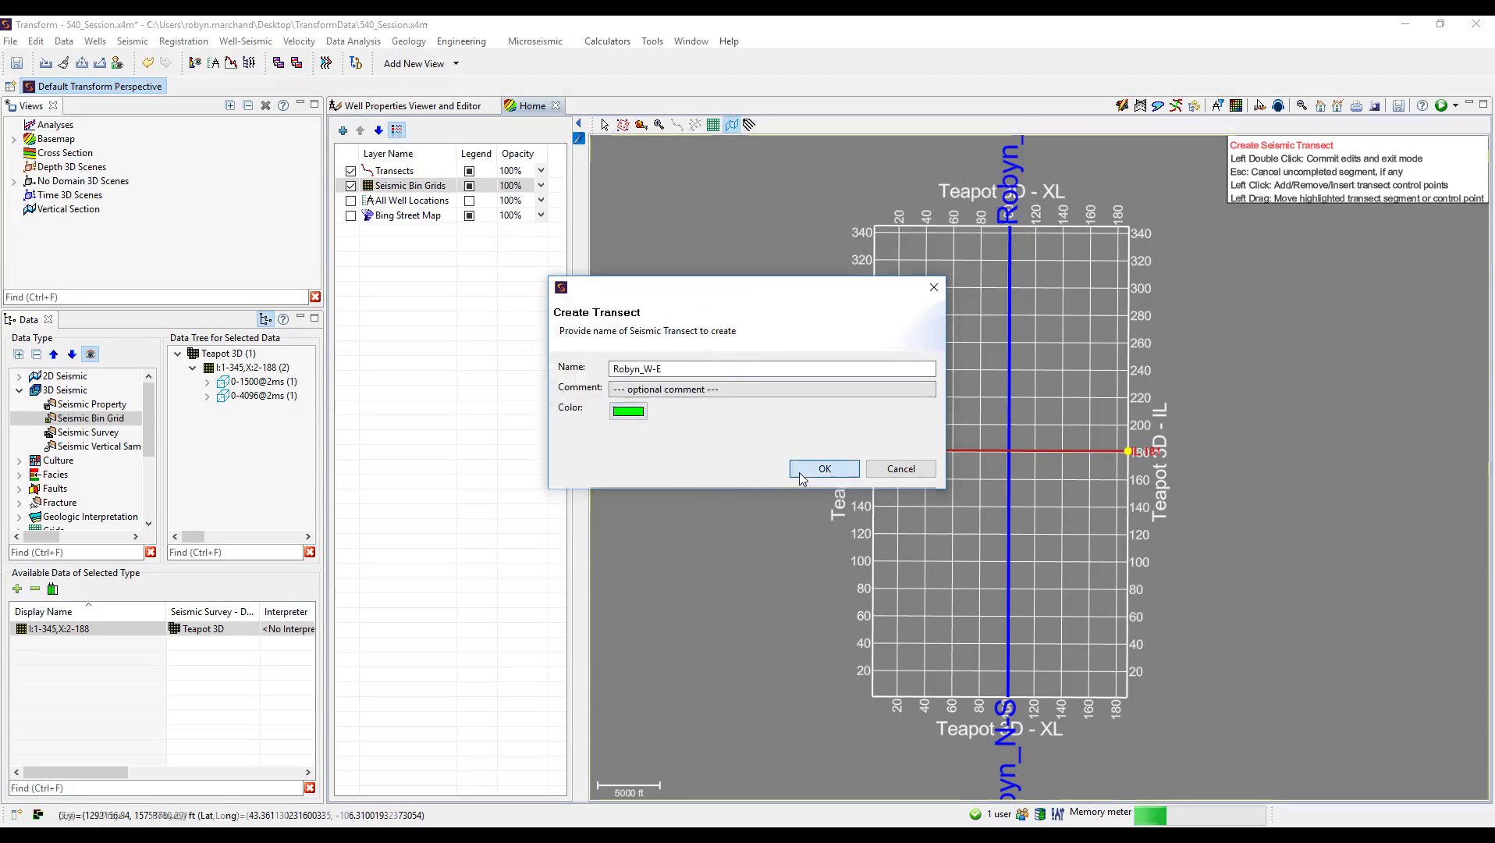
pyautogui.click(801, 470)
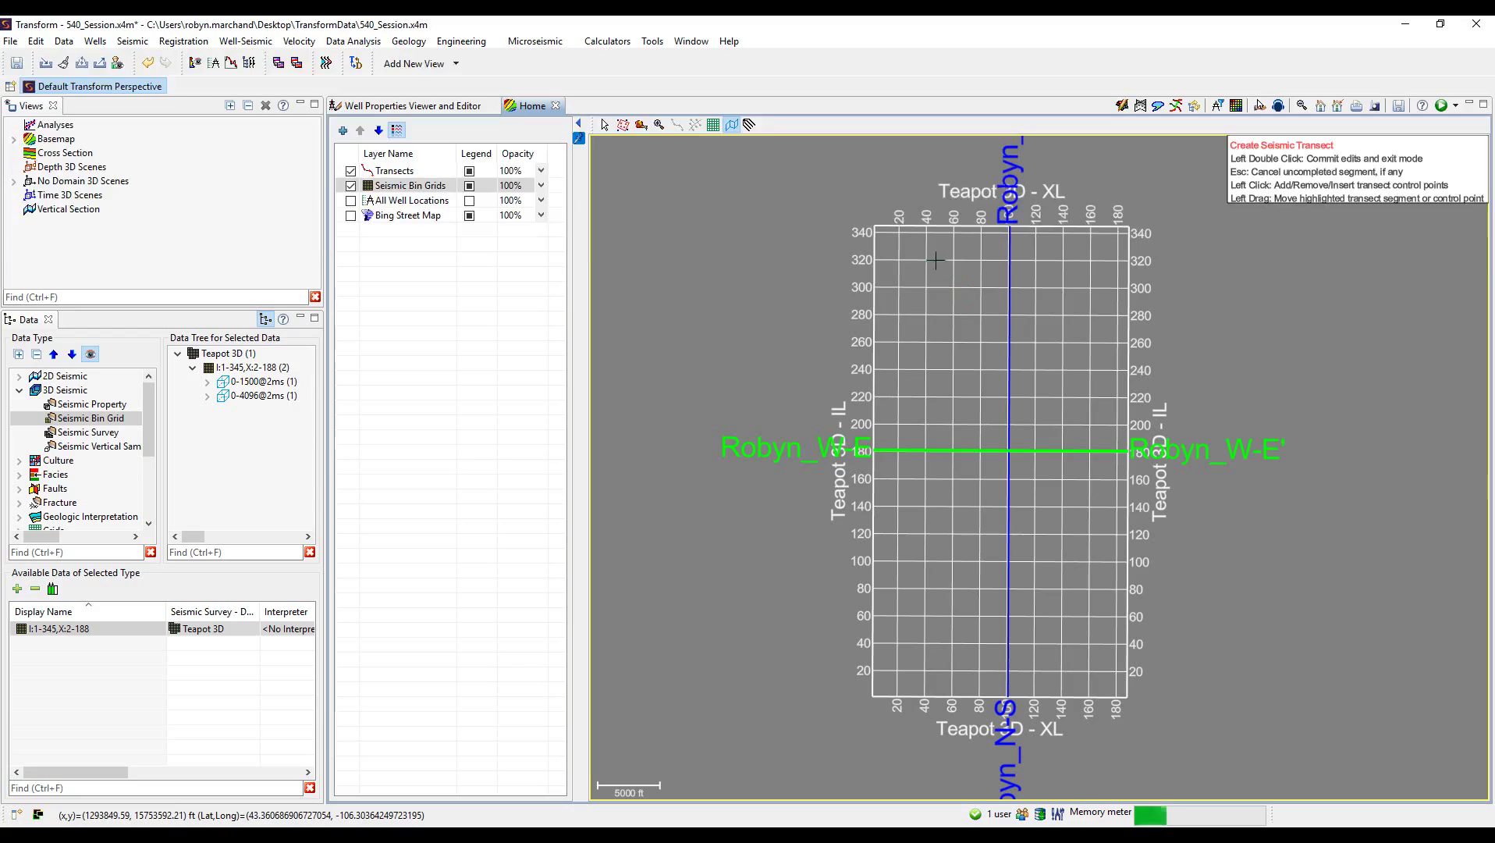
# Create a three-point arbitrary transect from the grid's northwest to its southeast, named with the interpreter's first name plus _Arb and coloured pink
pyautogui.doubleClick(1103, 679)
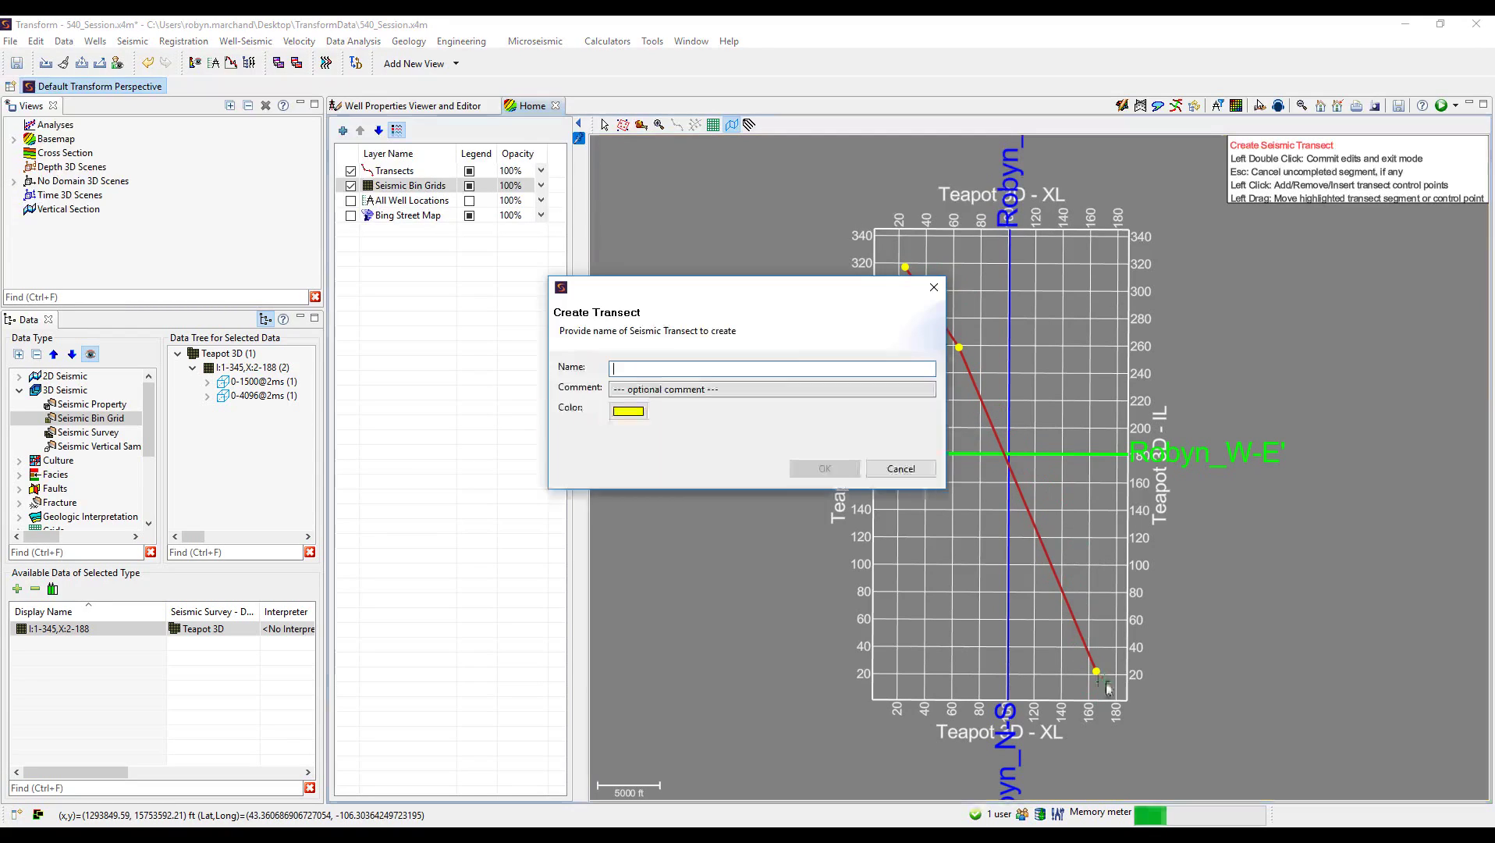
pyautogui.click(791, 367)
pyautogui.write('Robyn_Arb')
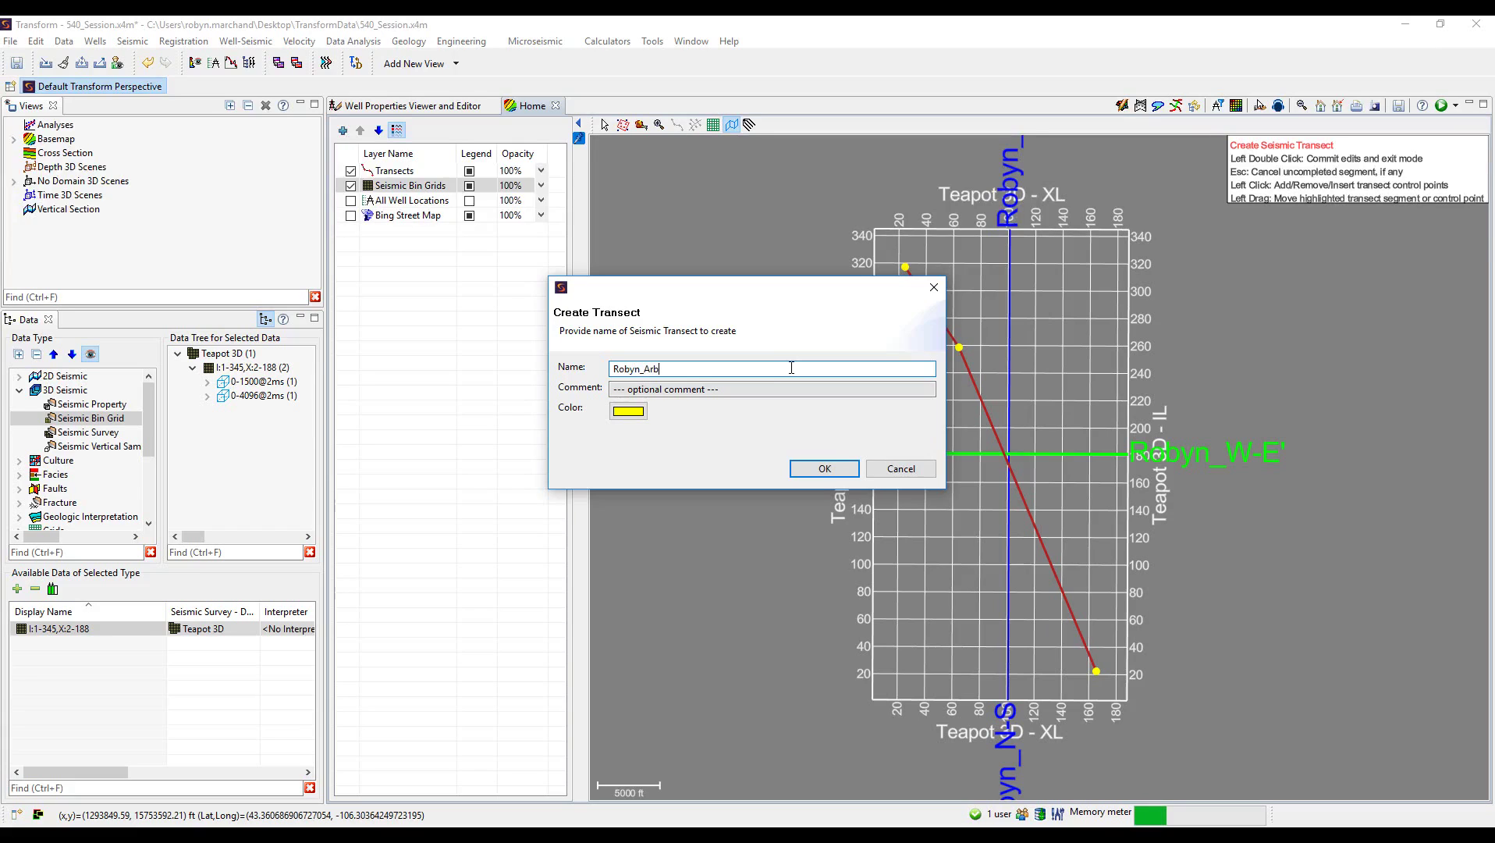
pyautogui.click(628, 411)
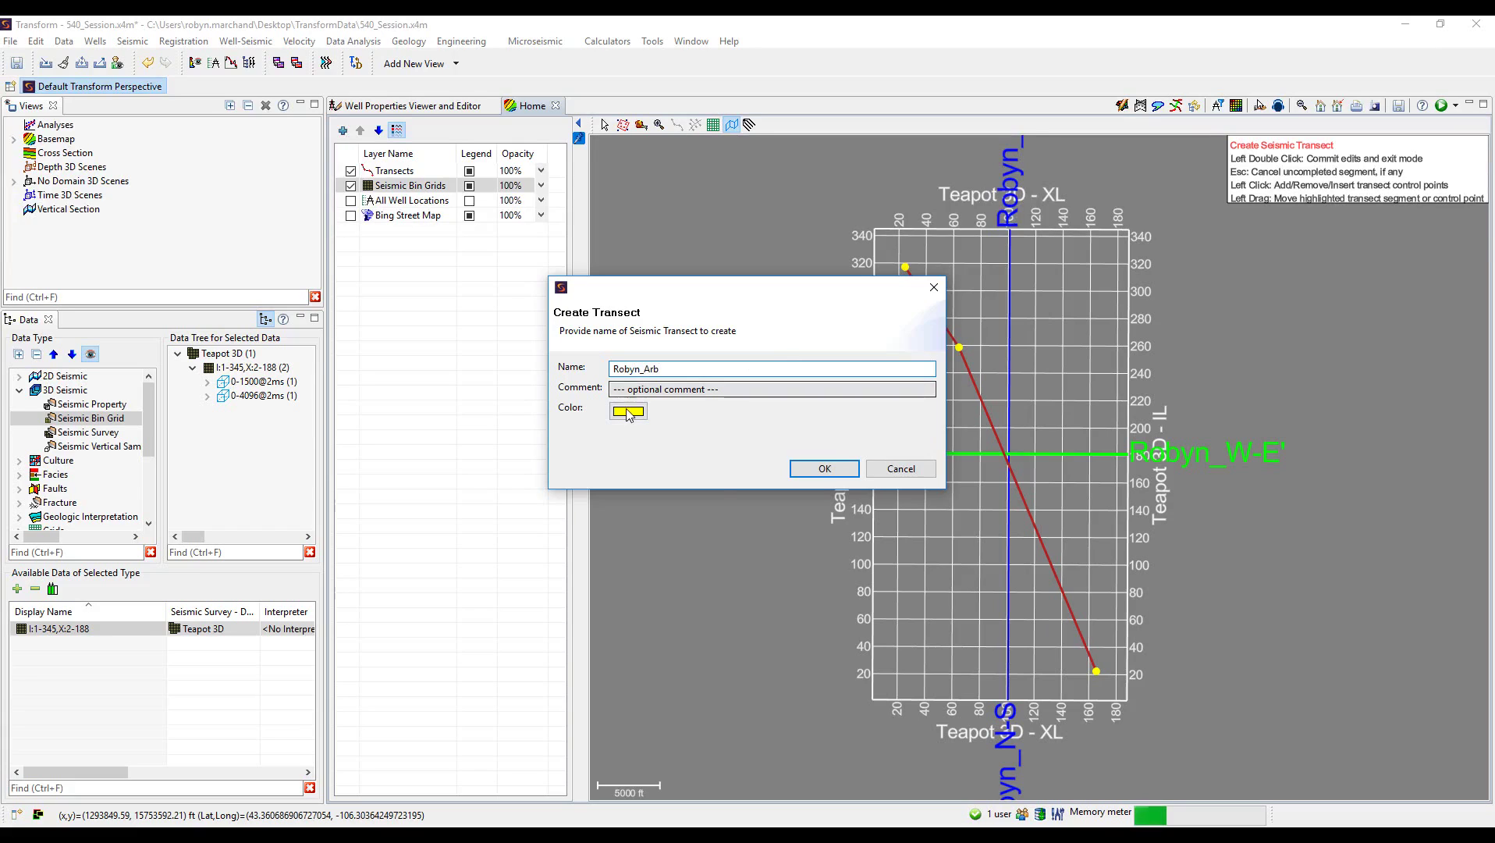
pyautogui.click(709, 381)
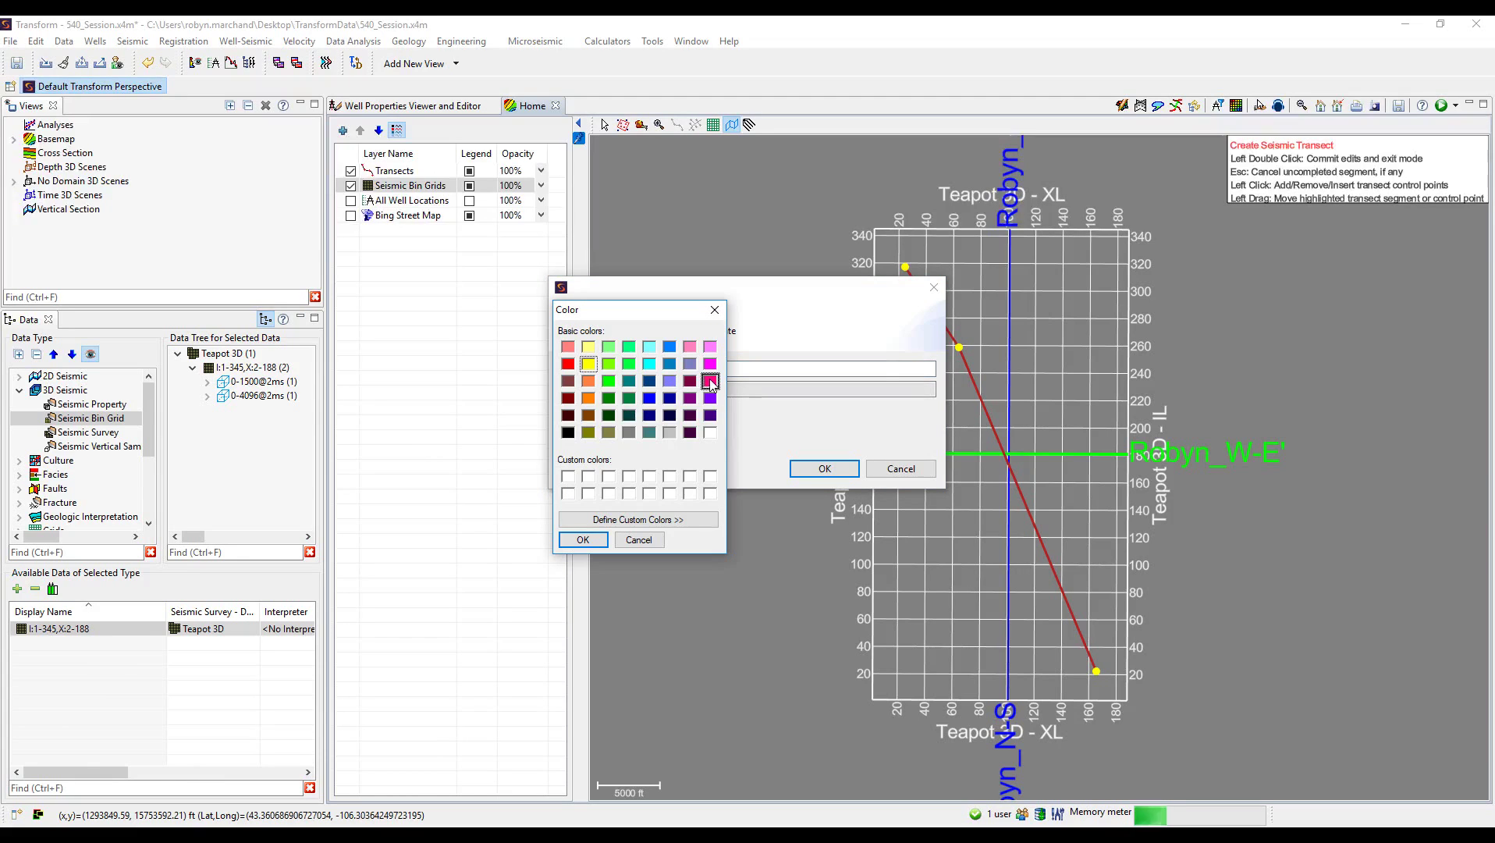
pyautogui.click(583, 539)
pyautogui.click(838, 473)
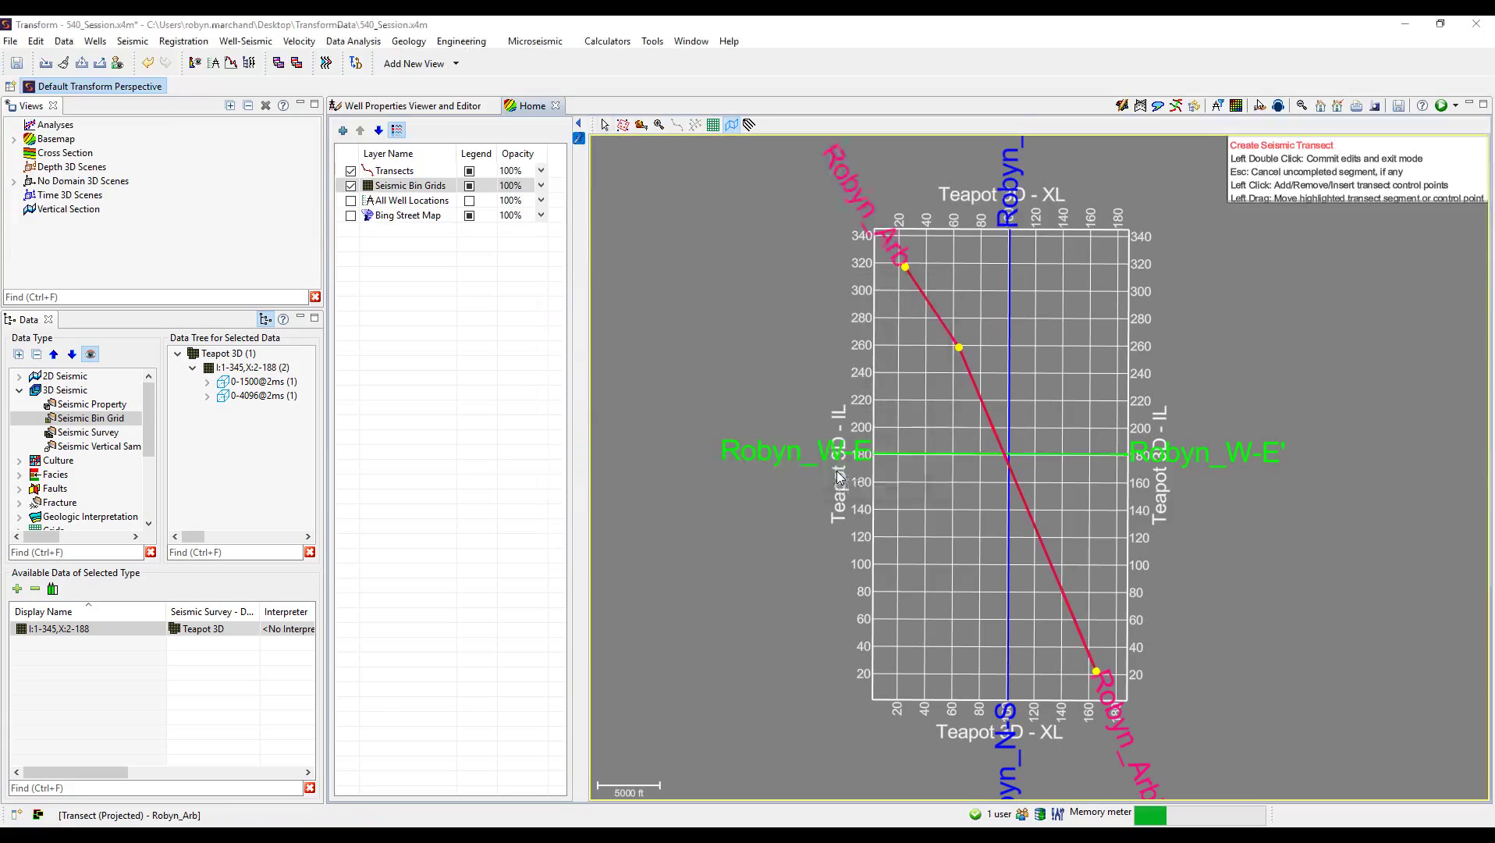
# Hide the _Arb, _N-S and _W-E transects through the Transects layer's style settings and show them again
pyautogui.rightClick(422, 173)
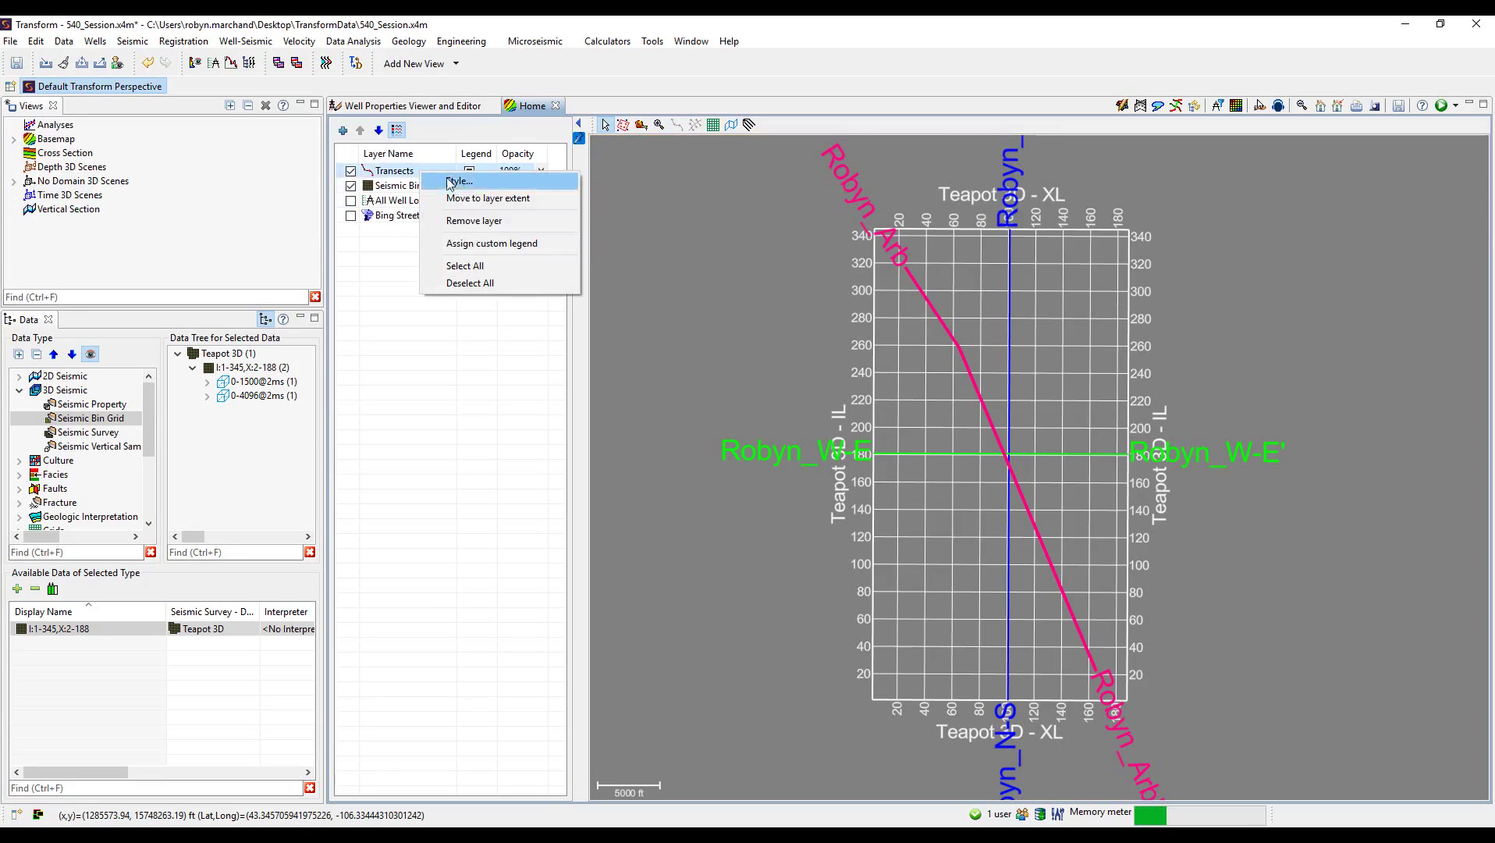
pyautogui.click(495, 182)
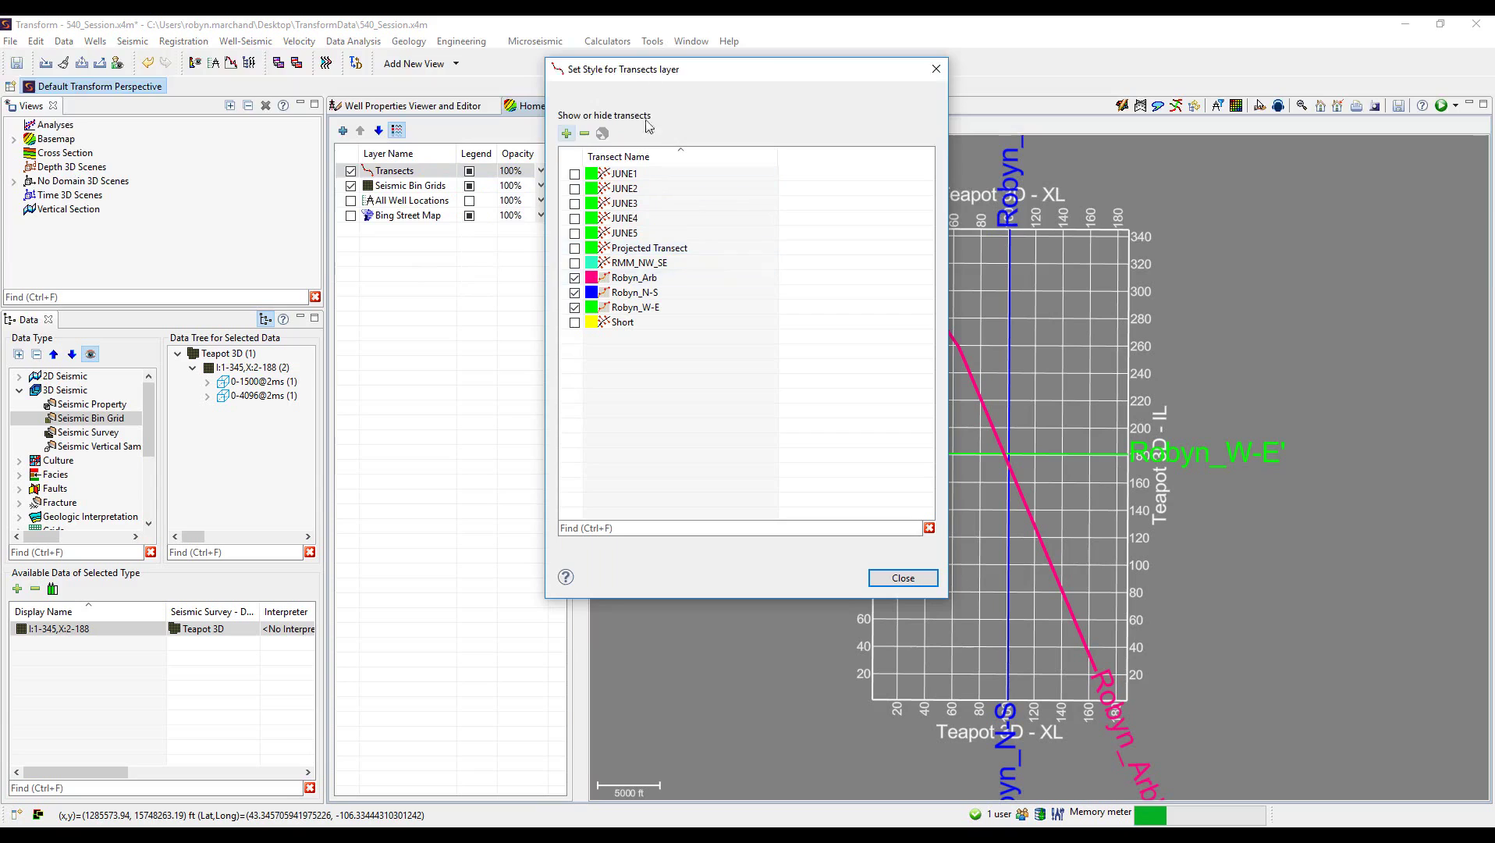
pyautogui.click(349, 384)
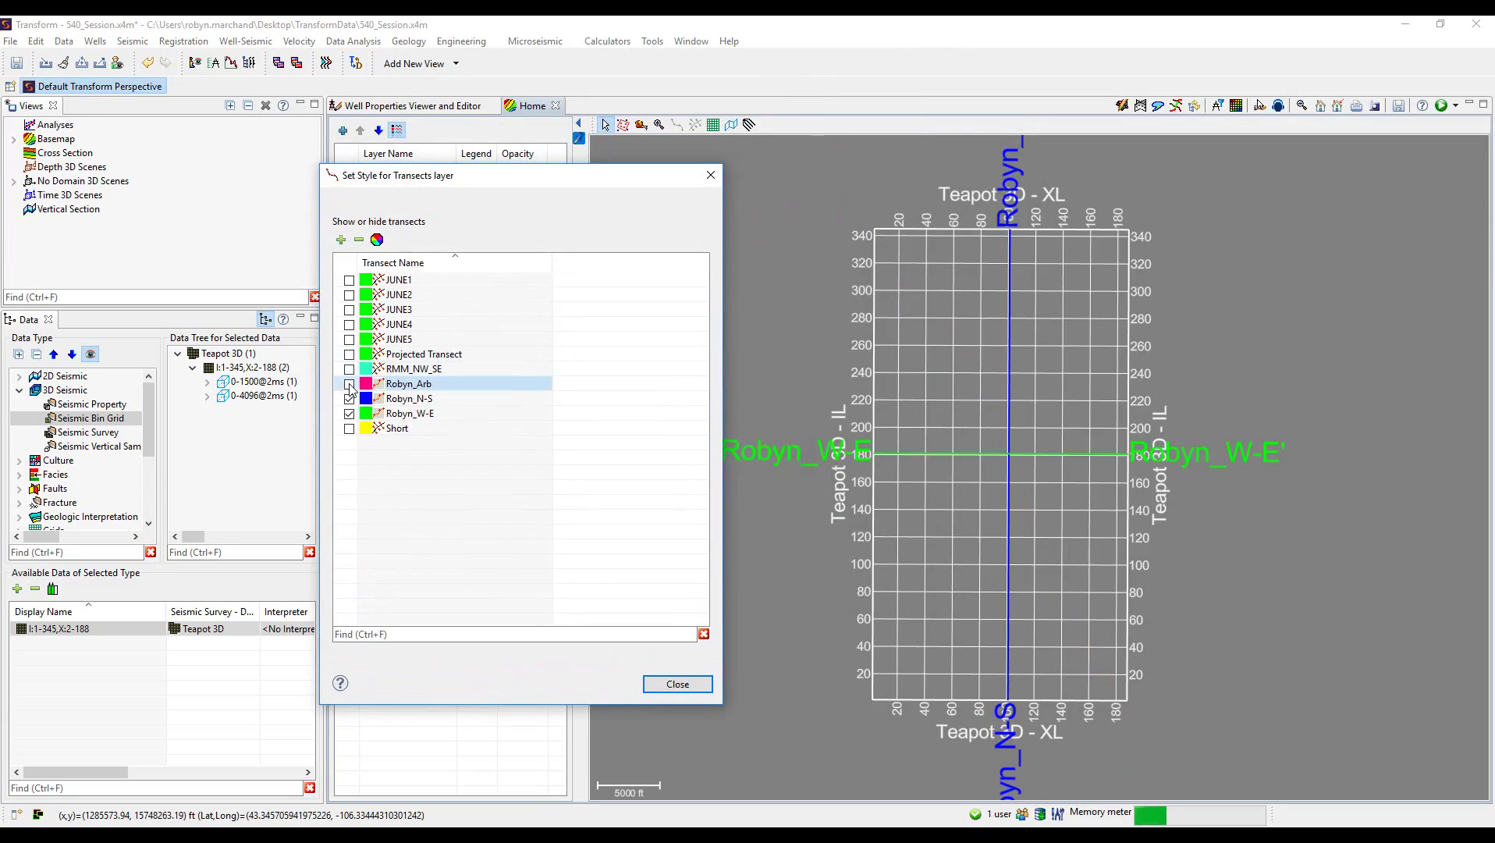
pyautogui.click(349, 399)
pyautogui.click(349, 399)
pyautogui.click(348, 384)
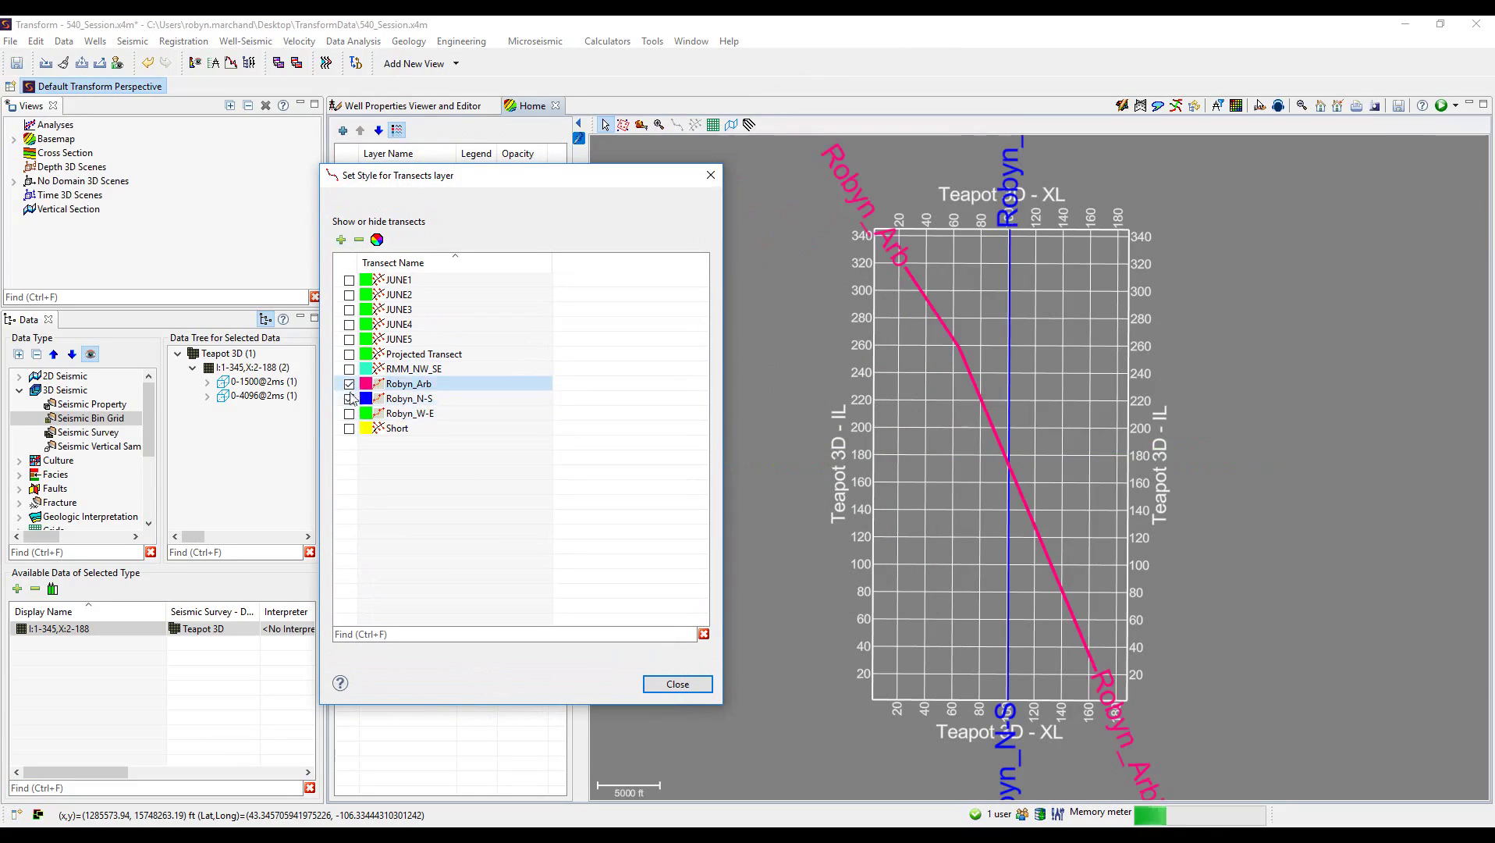
pyautogui.click(350, 414)
pyautogui.click(674, 685)
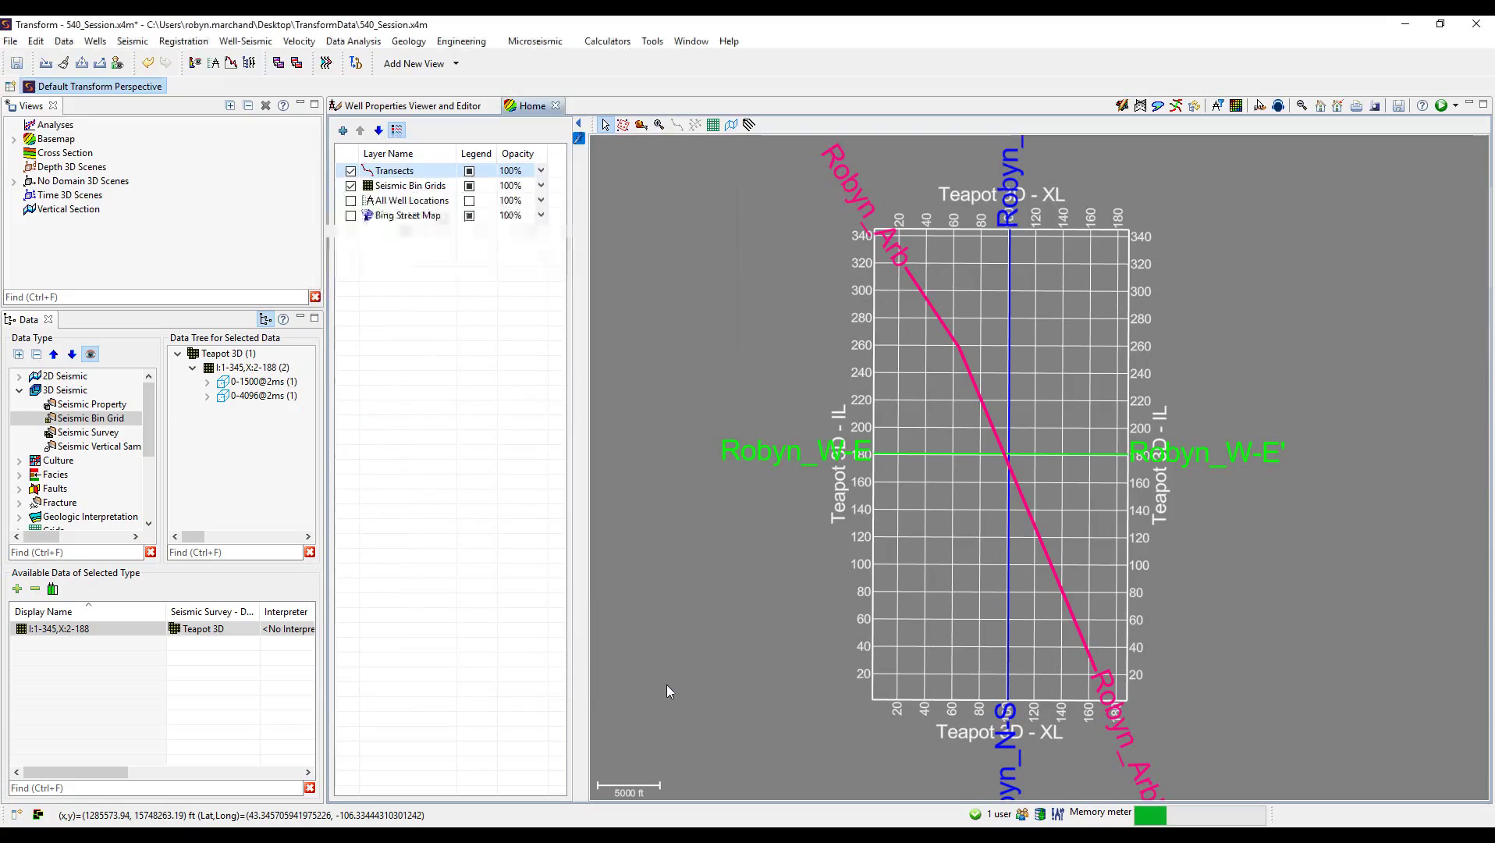
# List the projected transects under Transects/Traverses in the data and search them by the interpreter's first name
pyautogui.scroll(-3, 73, 428)
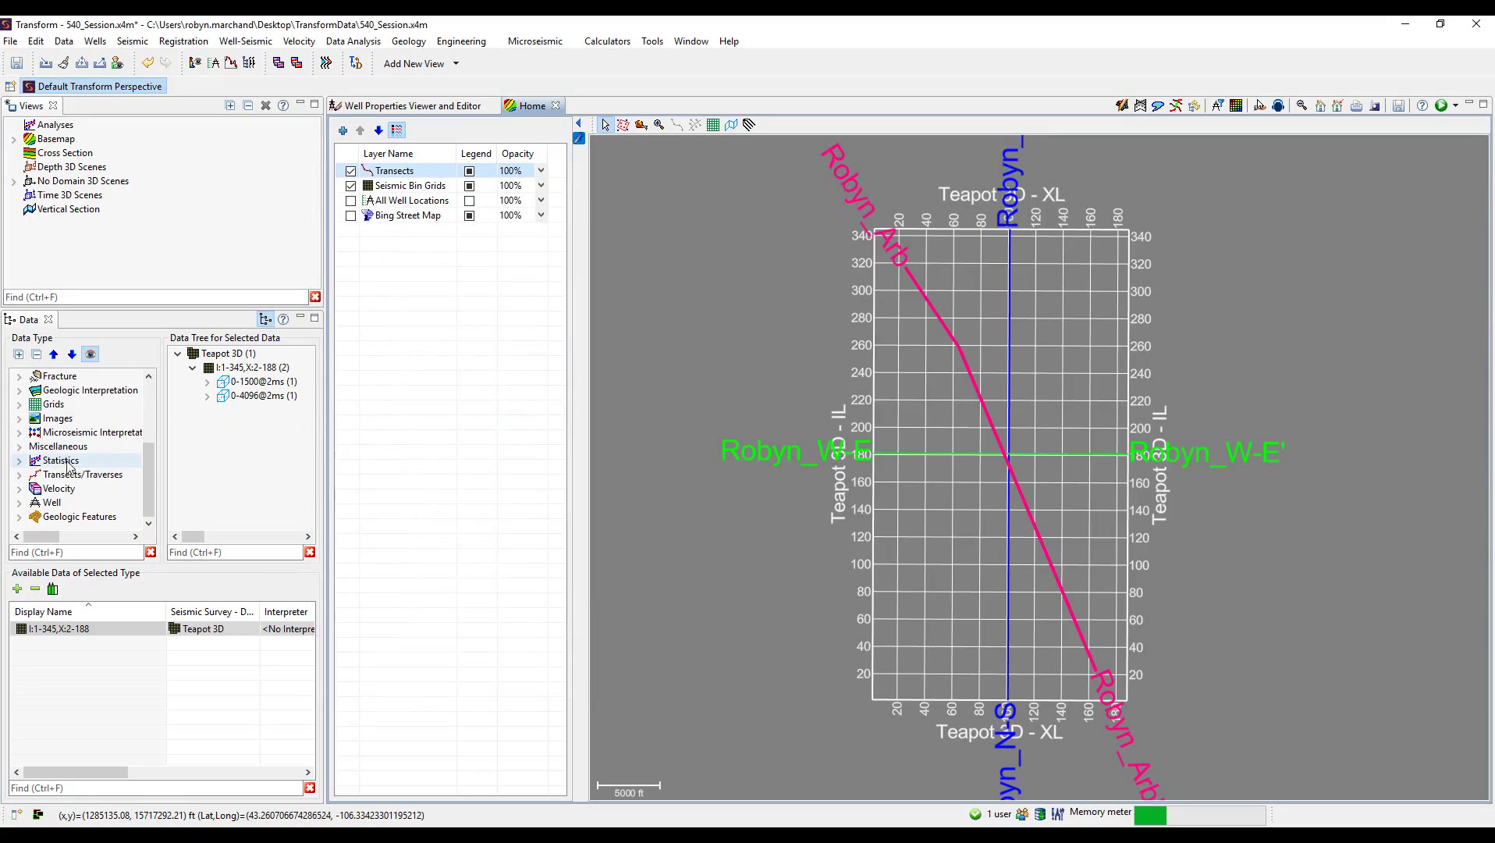
pyautogui.click(19, 475)
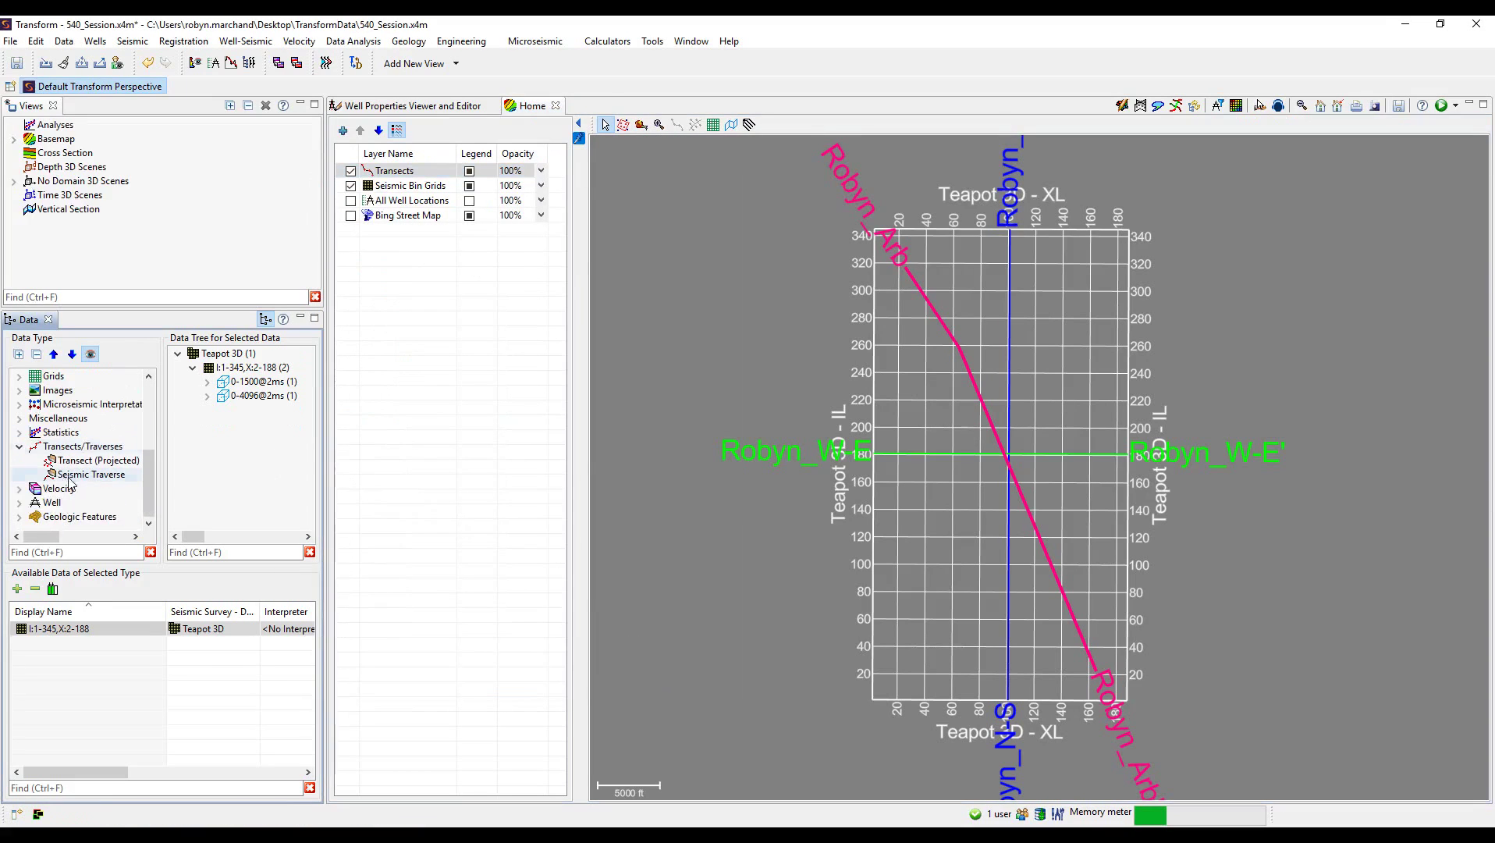
pyautogui.click(96, 460)
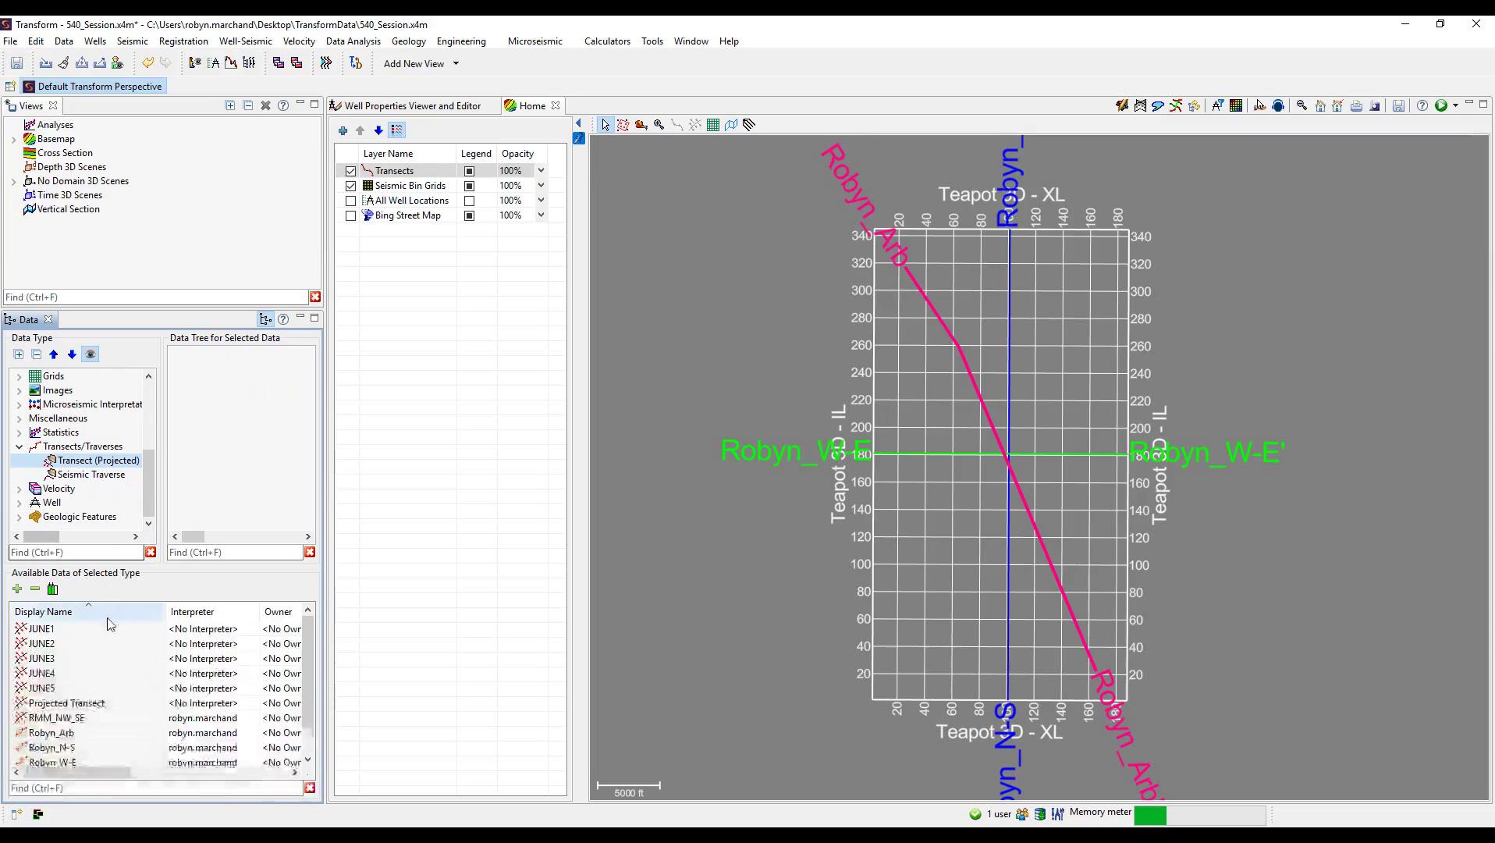
pyautogui.click(93, 788)
pyautogui.write('Robyn')
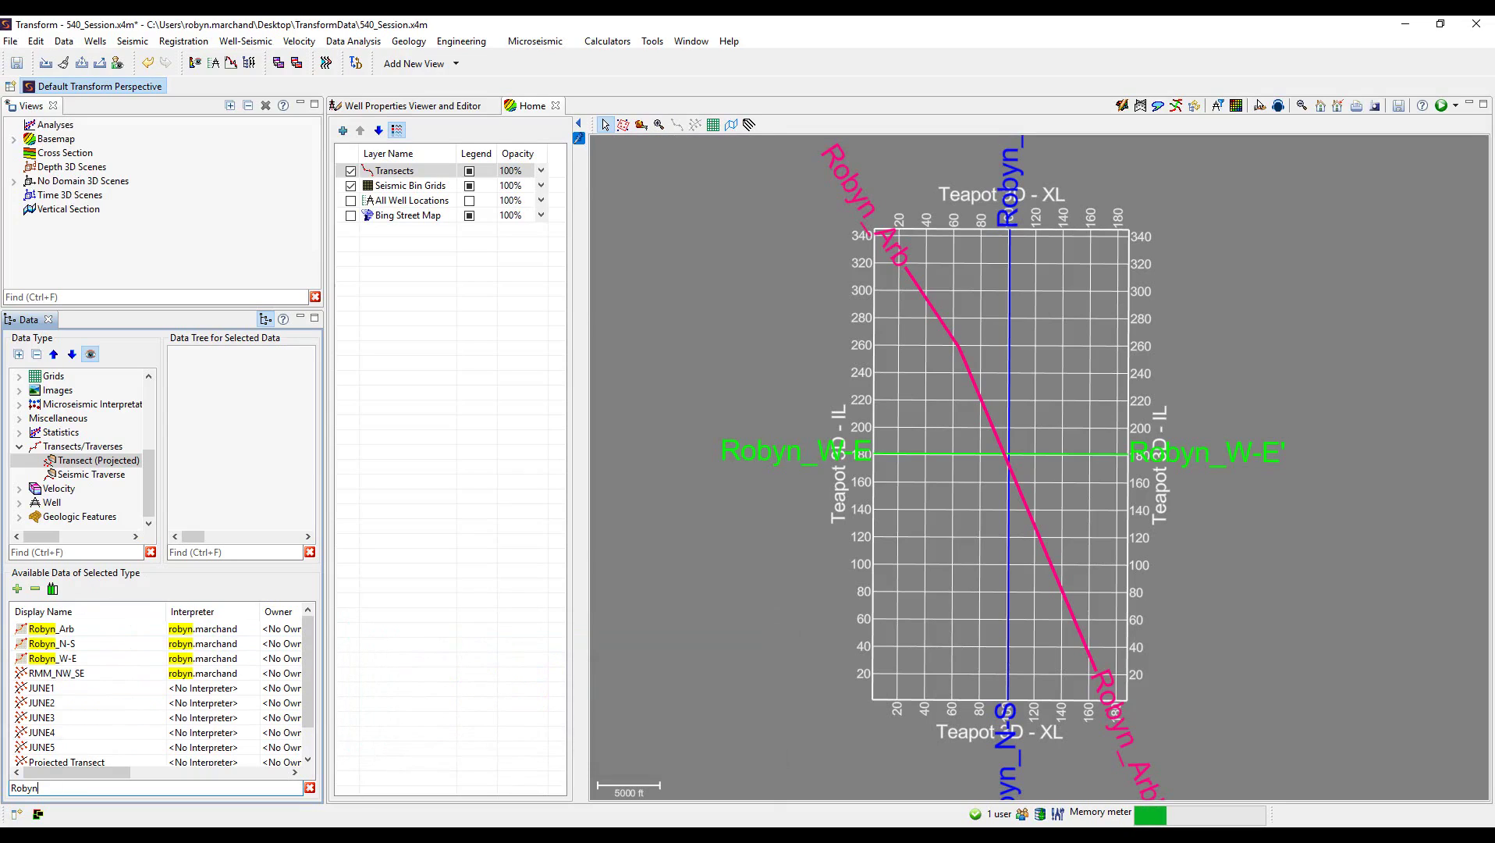
# Clear the interpreter name search in the data list and launch a vertical section view from the green west-east transect
pyautogui.press('BackSpace')
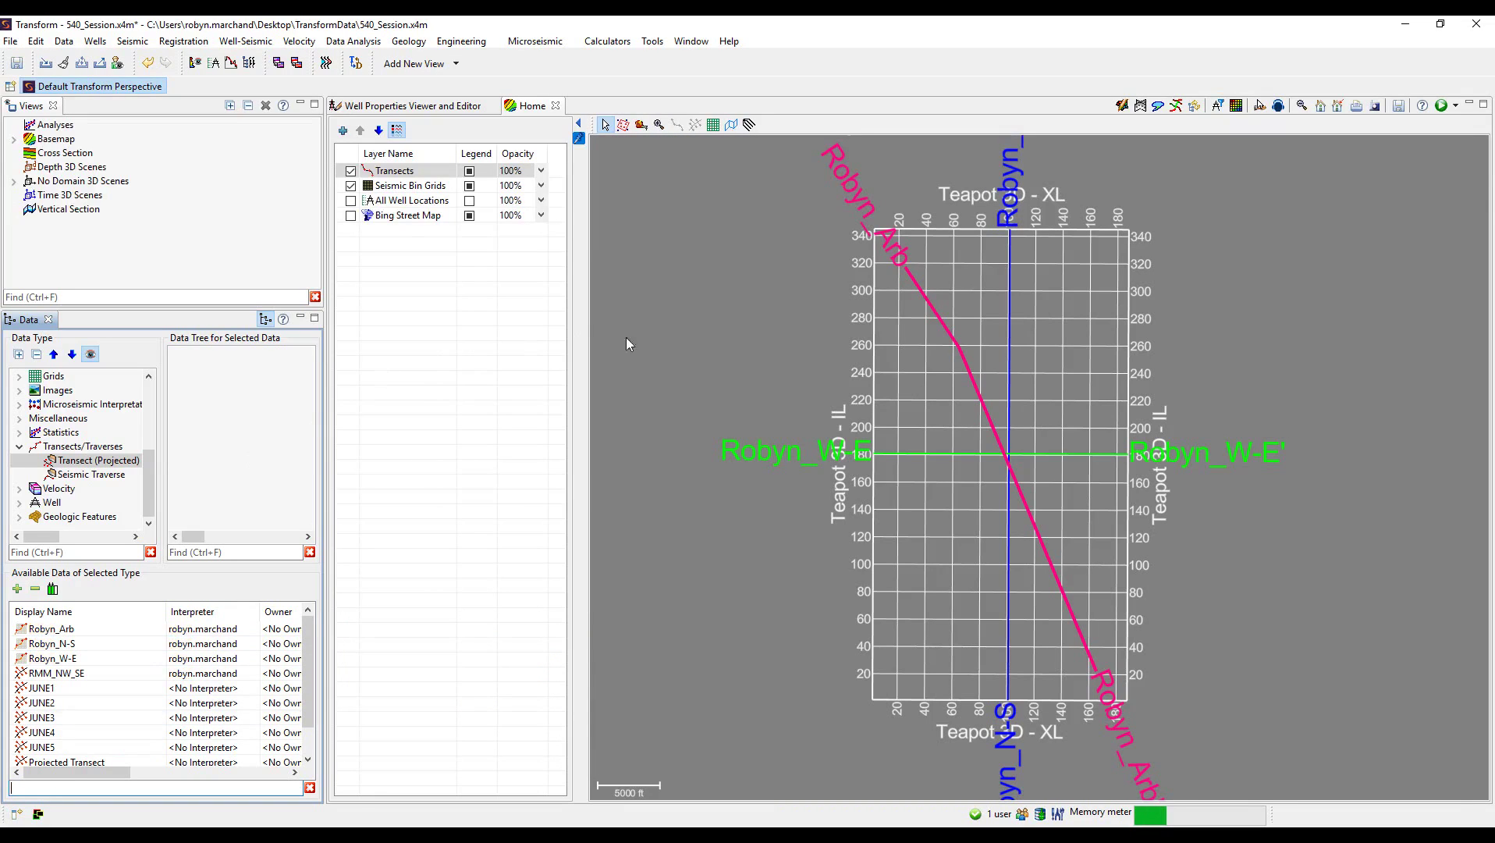
pyautogui.click(985, 456)
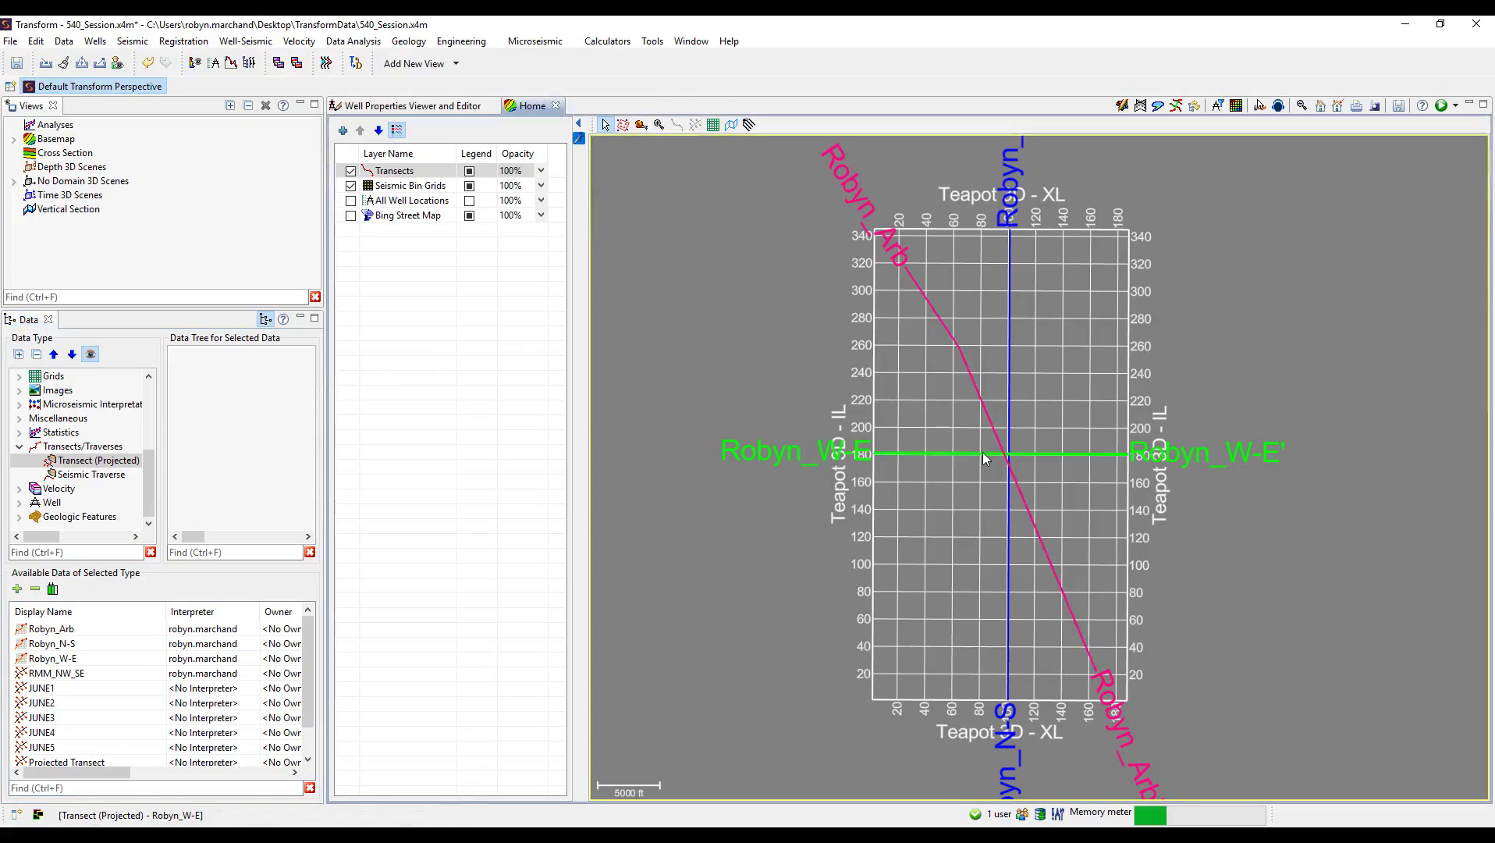
pyautogui.rightClick(985, 454)
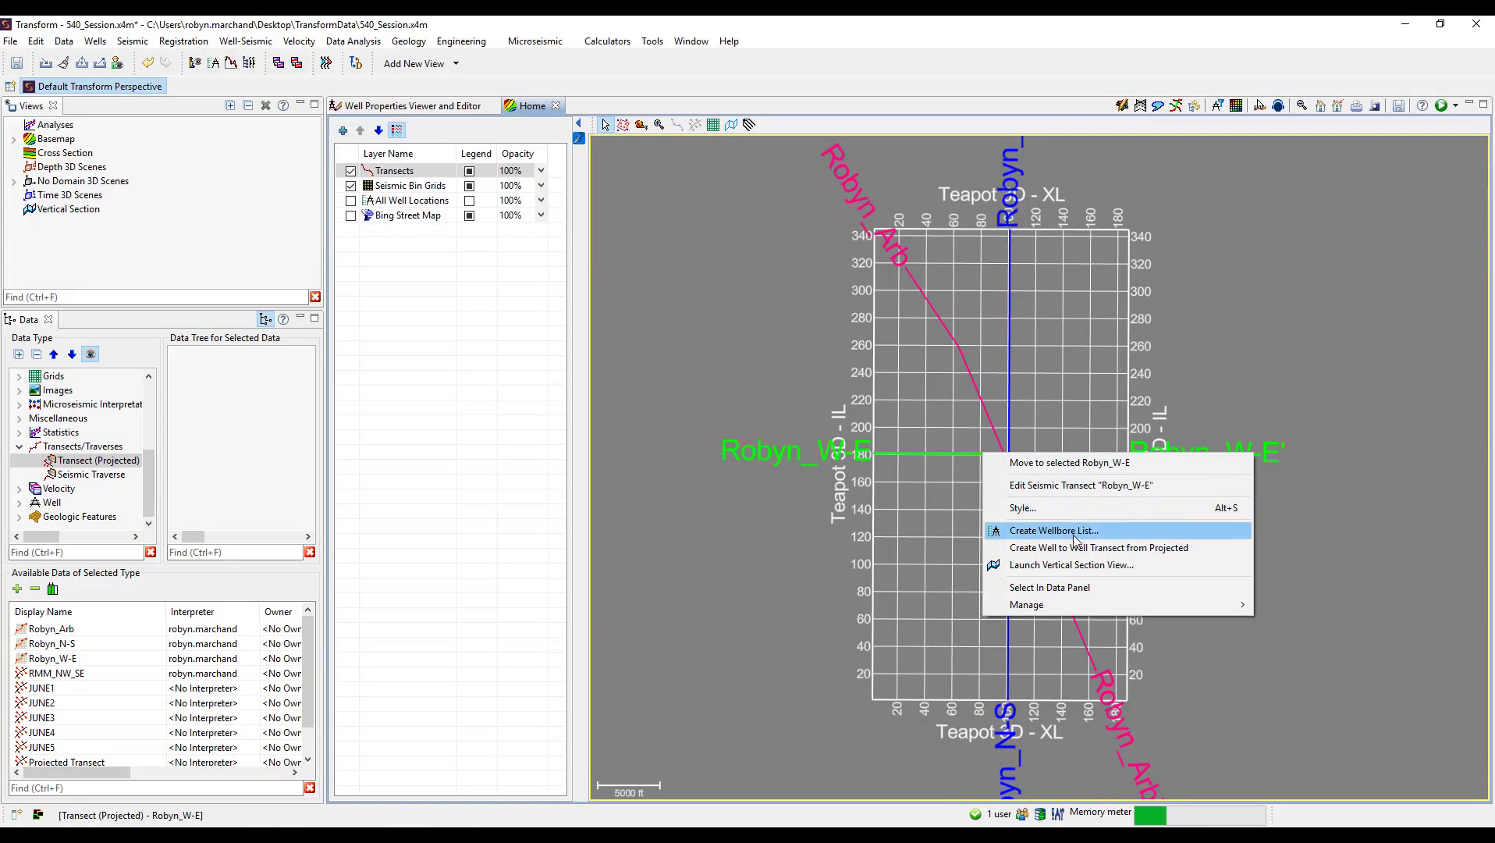
pyautogui.click(1183, 565)
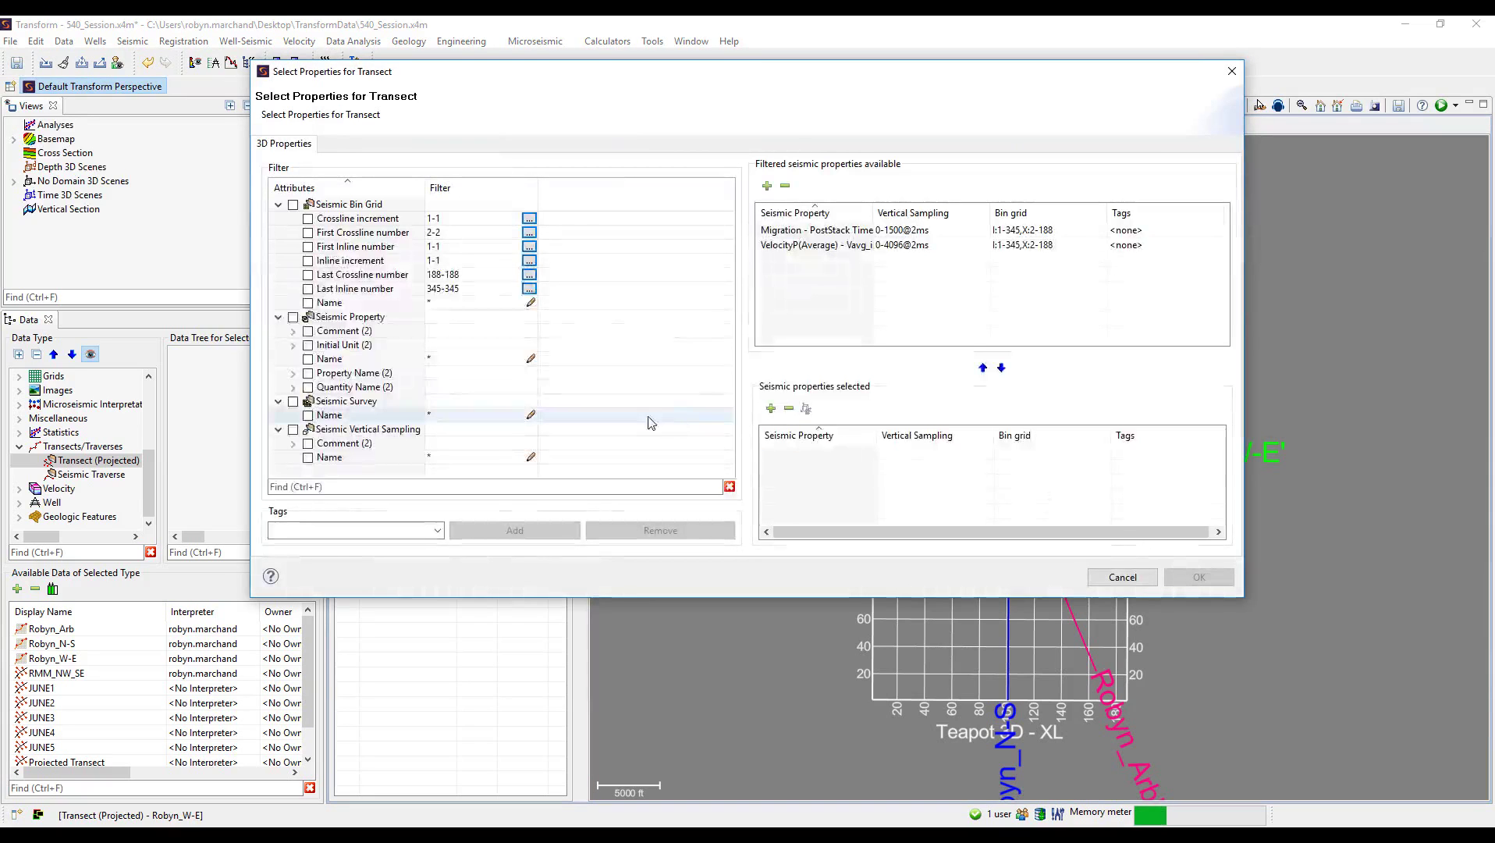
# Choose the Migration - PostStack Time Migration FX-filtered property for the transect and create the vertical section view under its suggested name
pyautogui.doubleClick(873, 213)
pyautogui.click(914, 229)
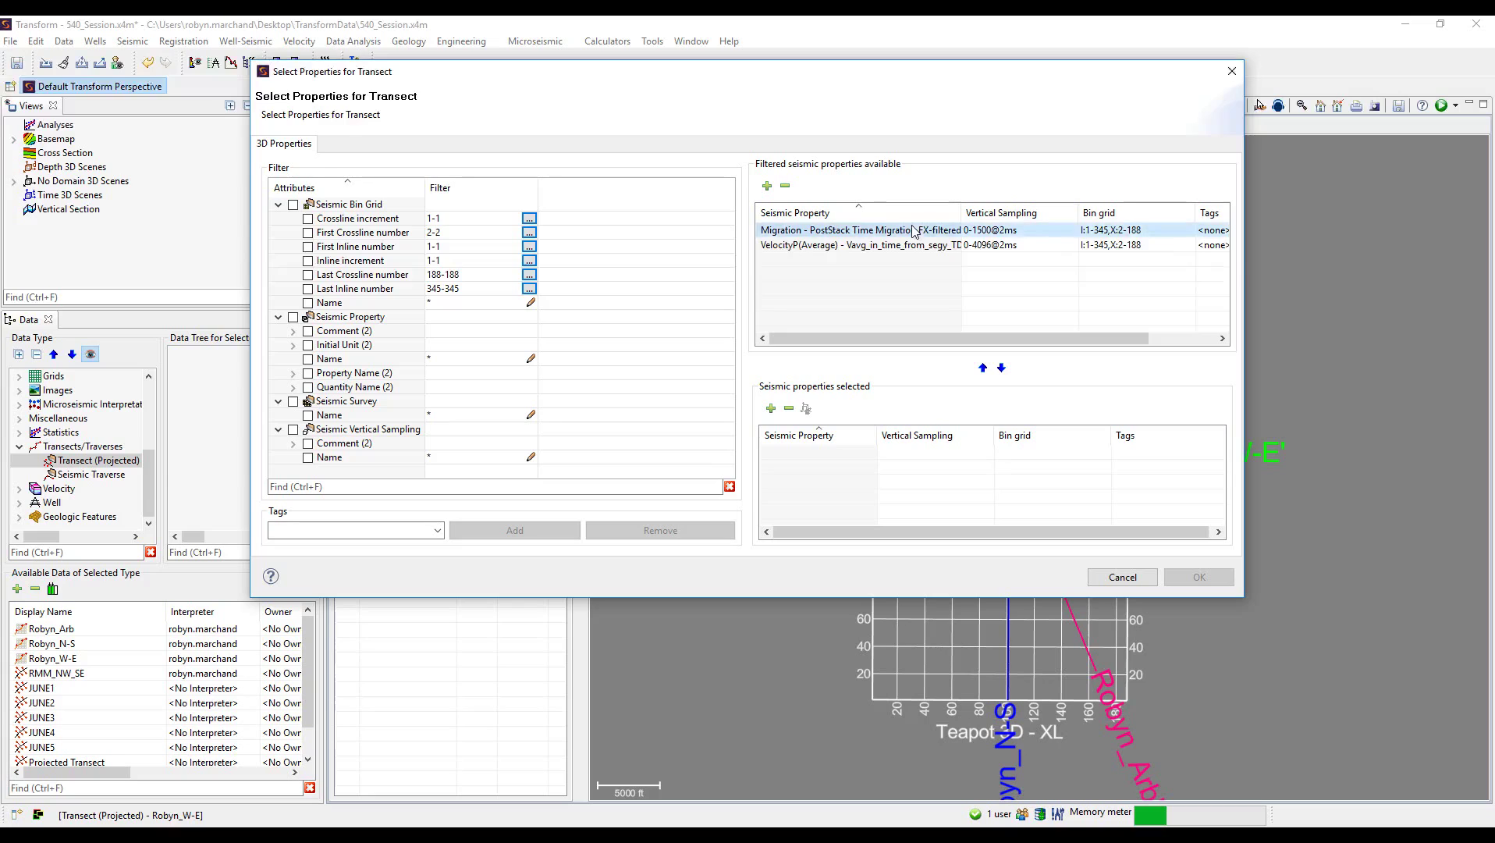
pyautogui.click(1001, 367)
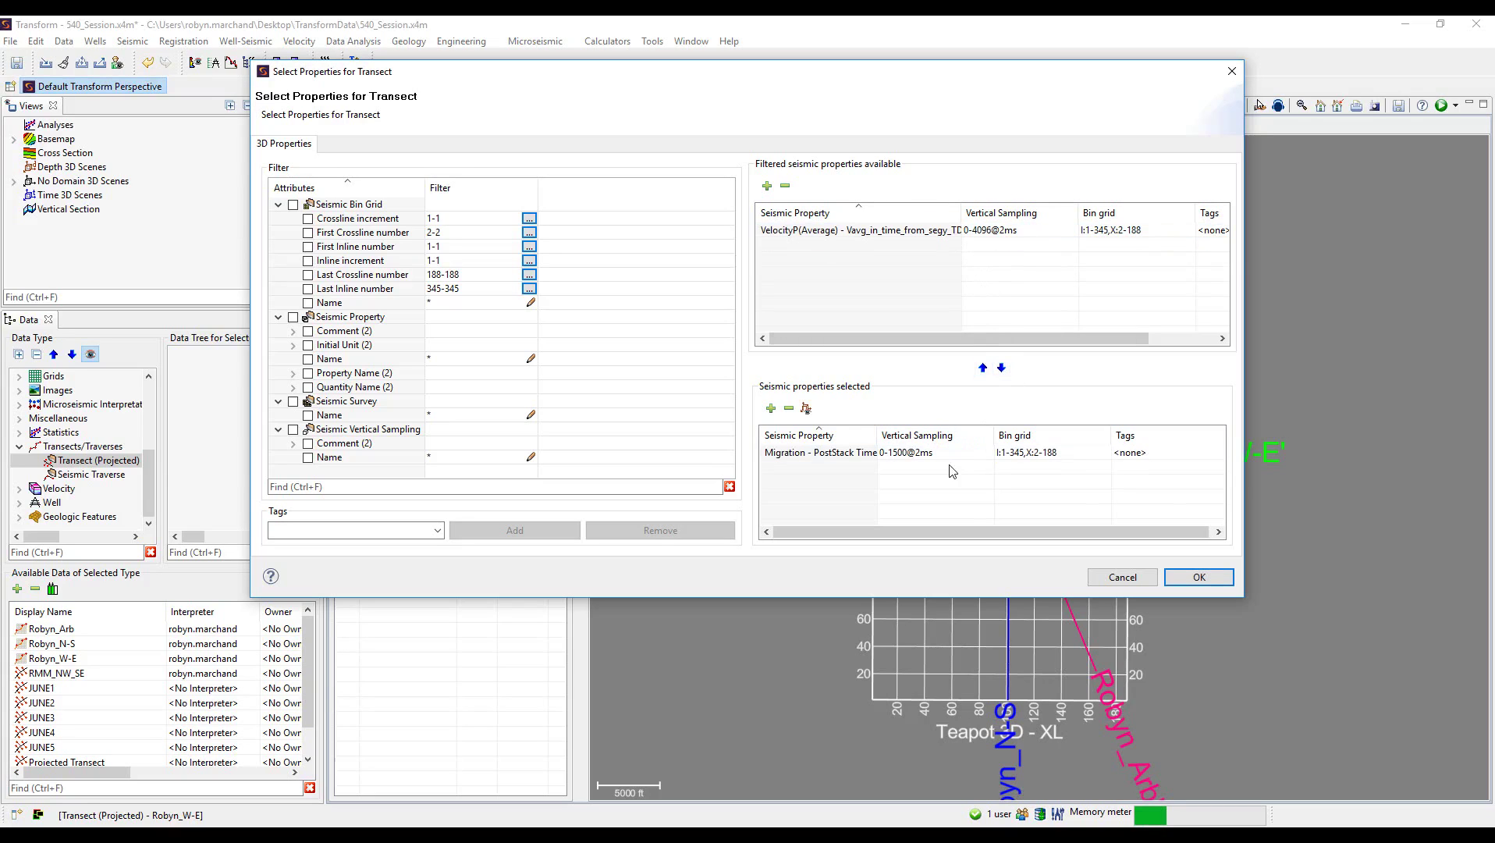
pyautogui.click(1199, 577)
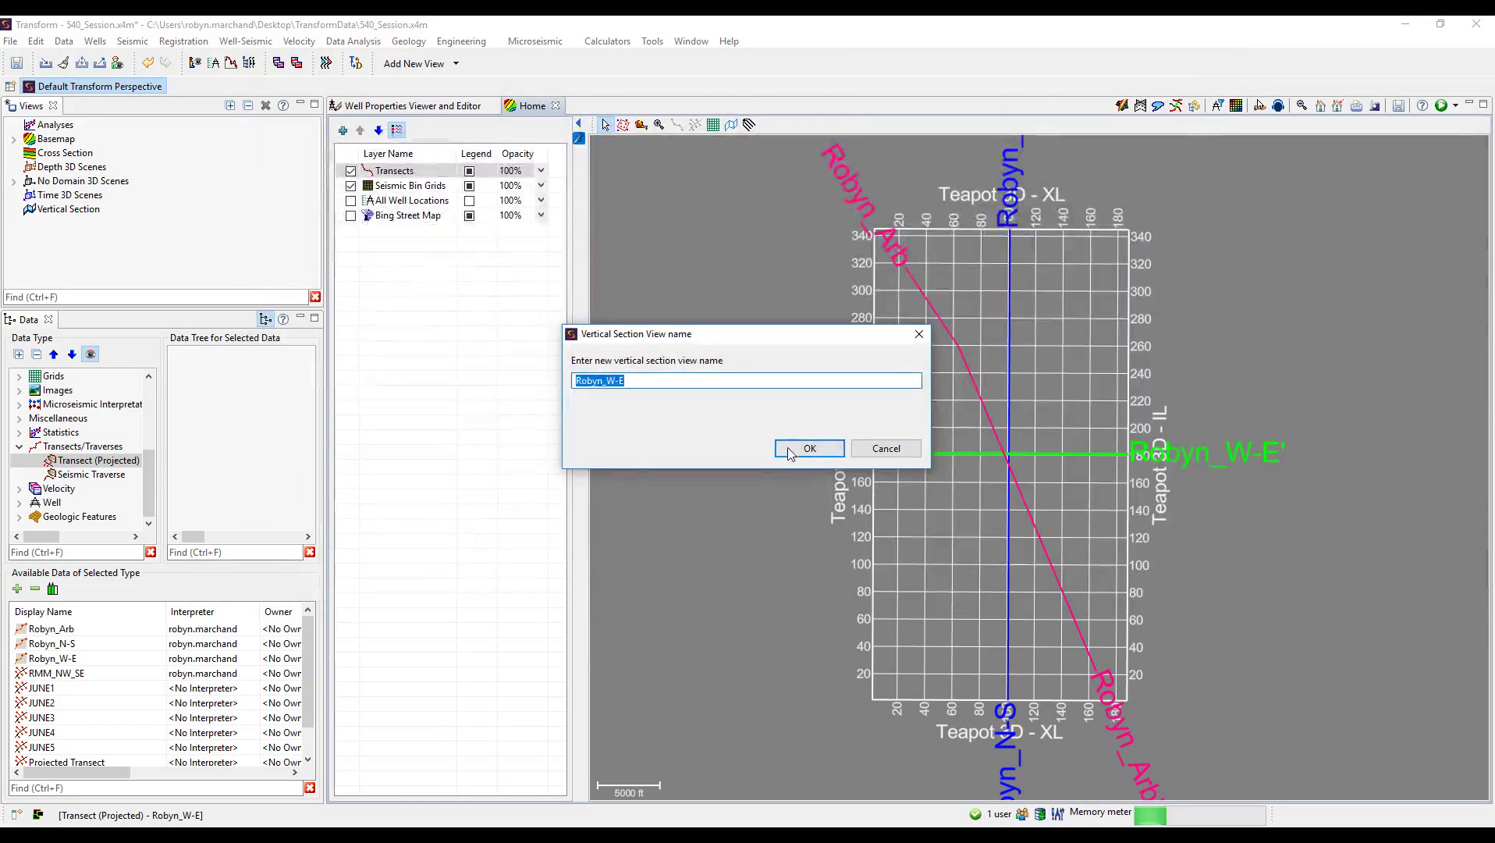
pyautogui.click(804, 452)
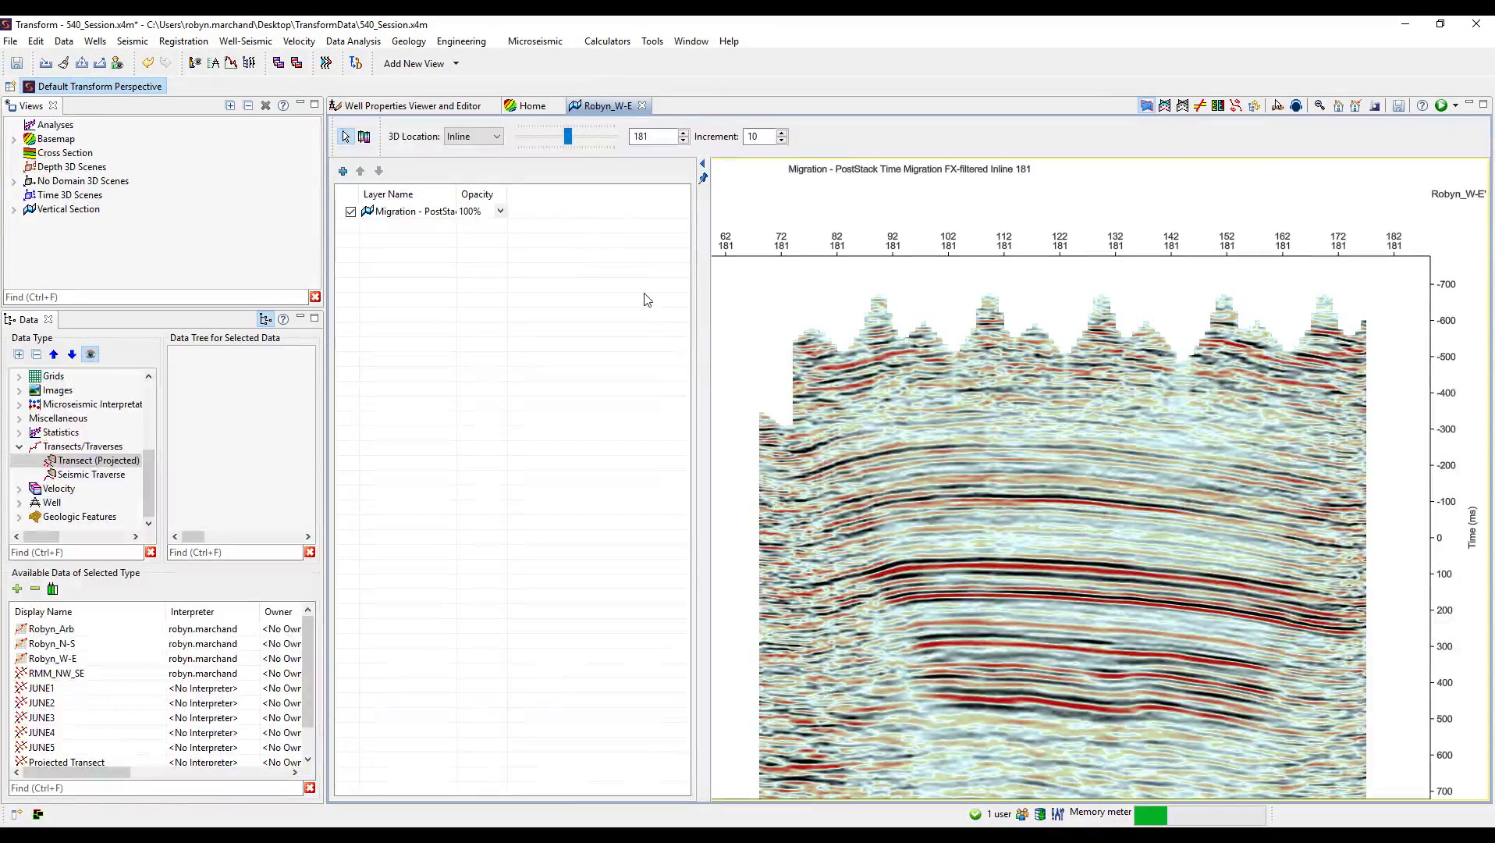
pyautogui.rightClick(983, 516)
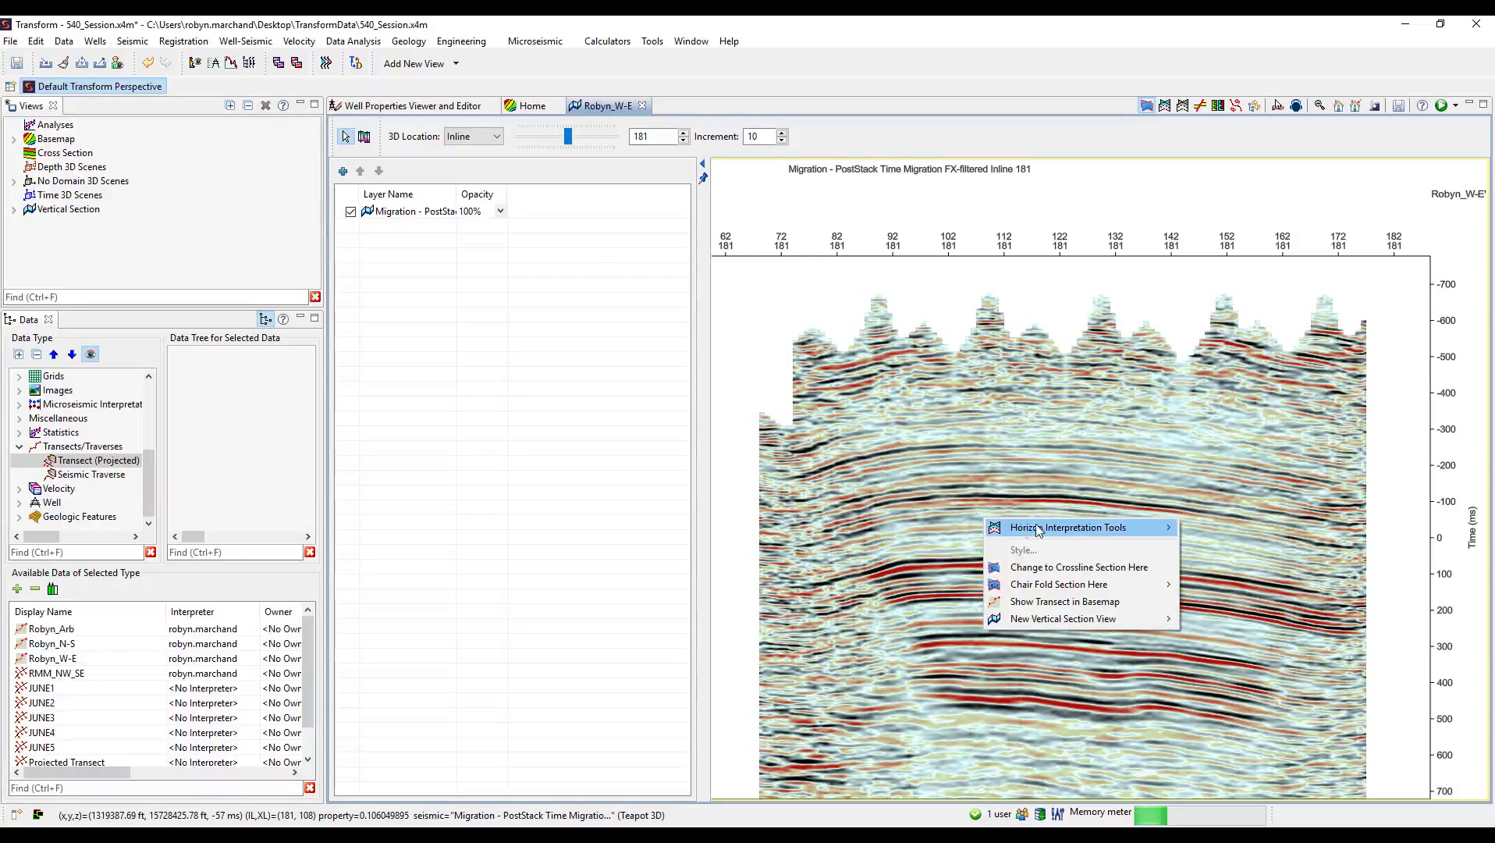
pyautogui.moveTo(1076, 618)
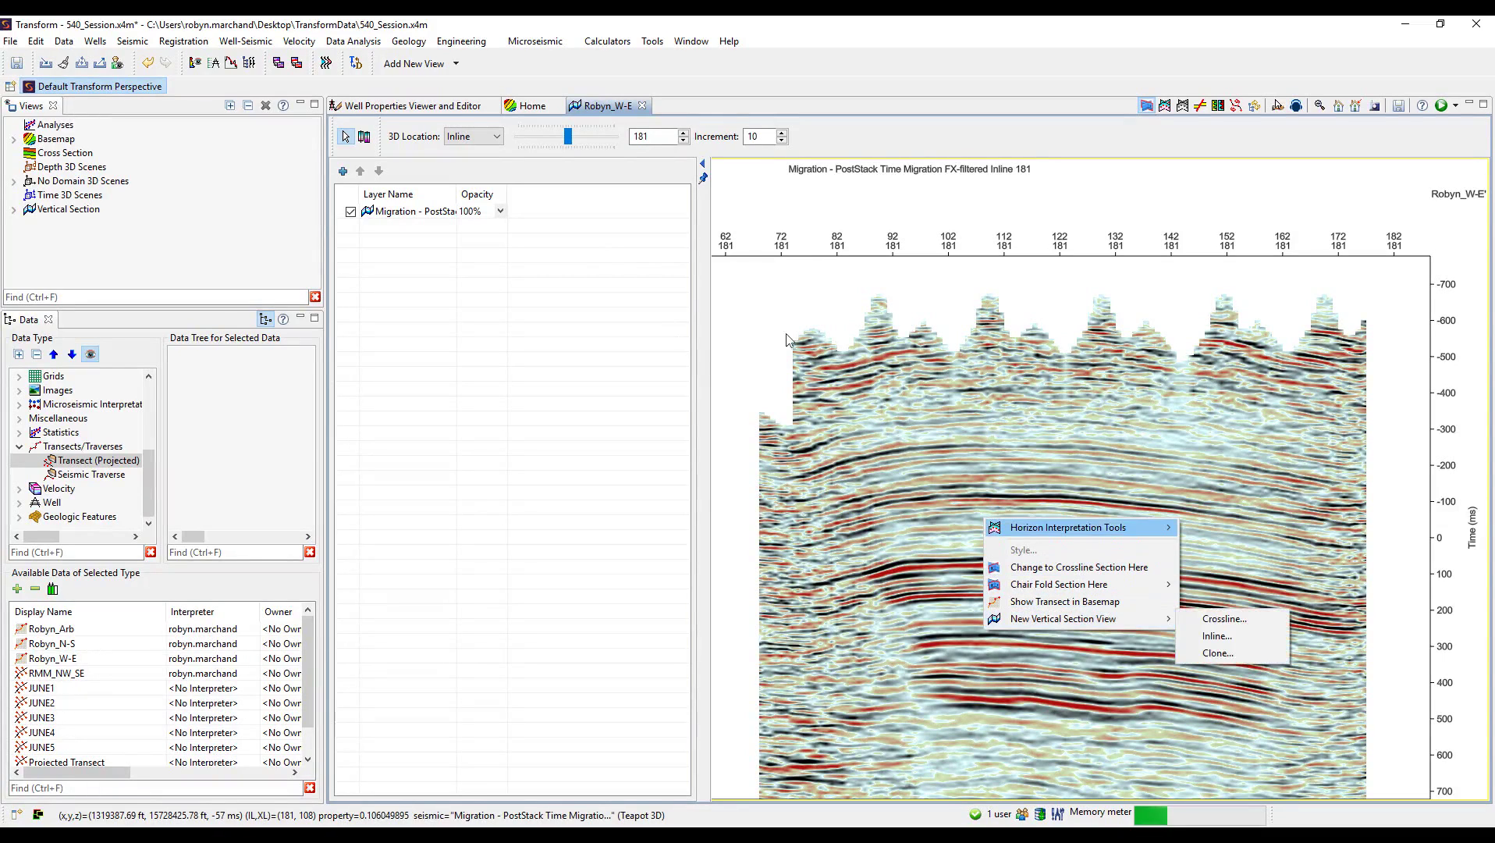
pyautogui.click(425, 218)
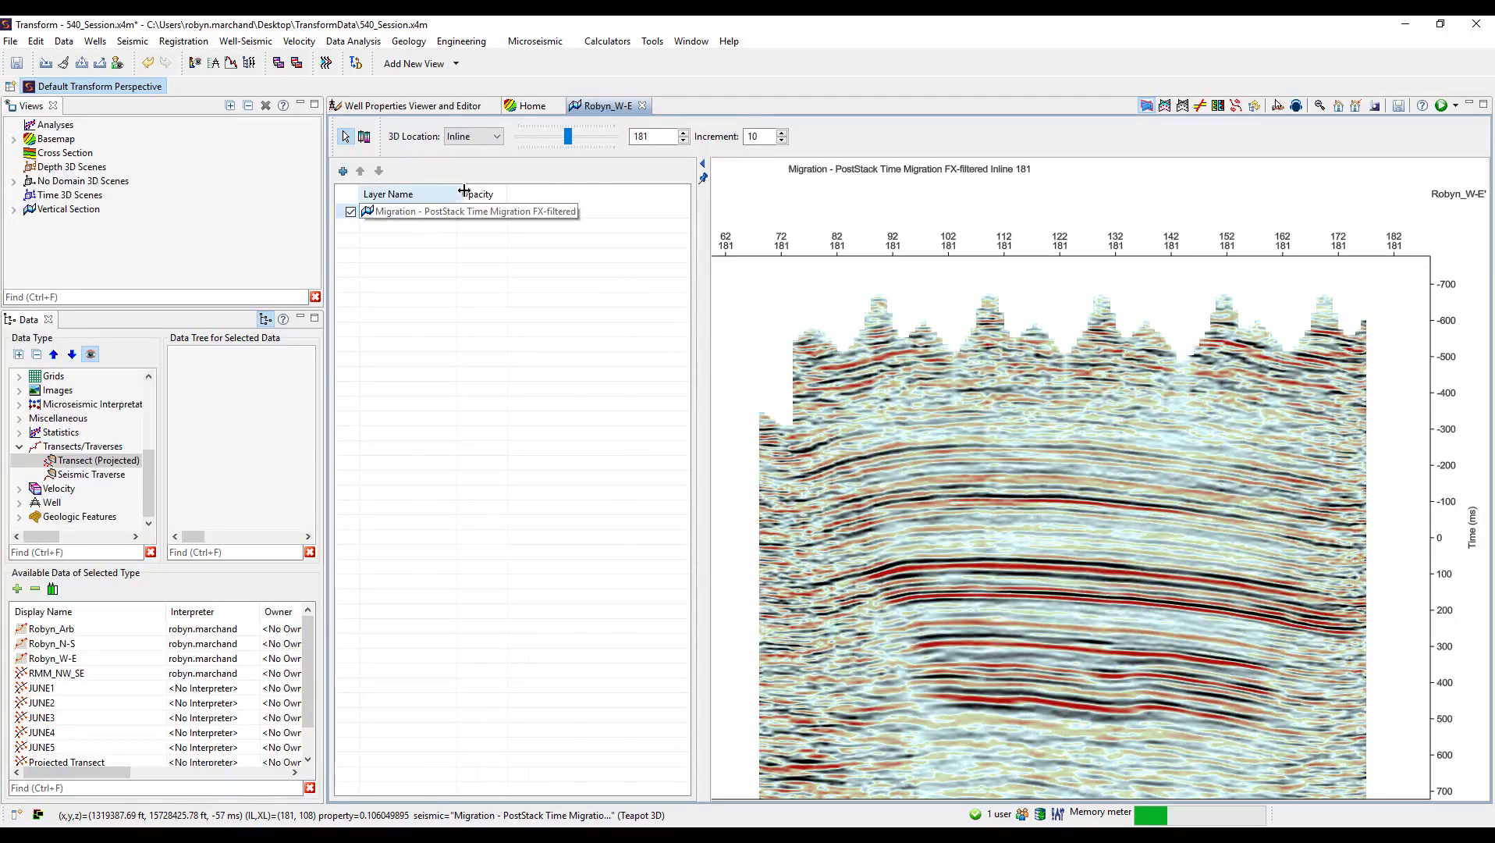
# Widen the layer name column and style the Migration layer to show color and traces, with black traces
pyautogui.moveTo(464, 191); pyautogui.dragTo(568, 192)
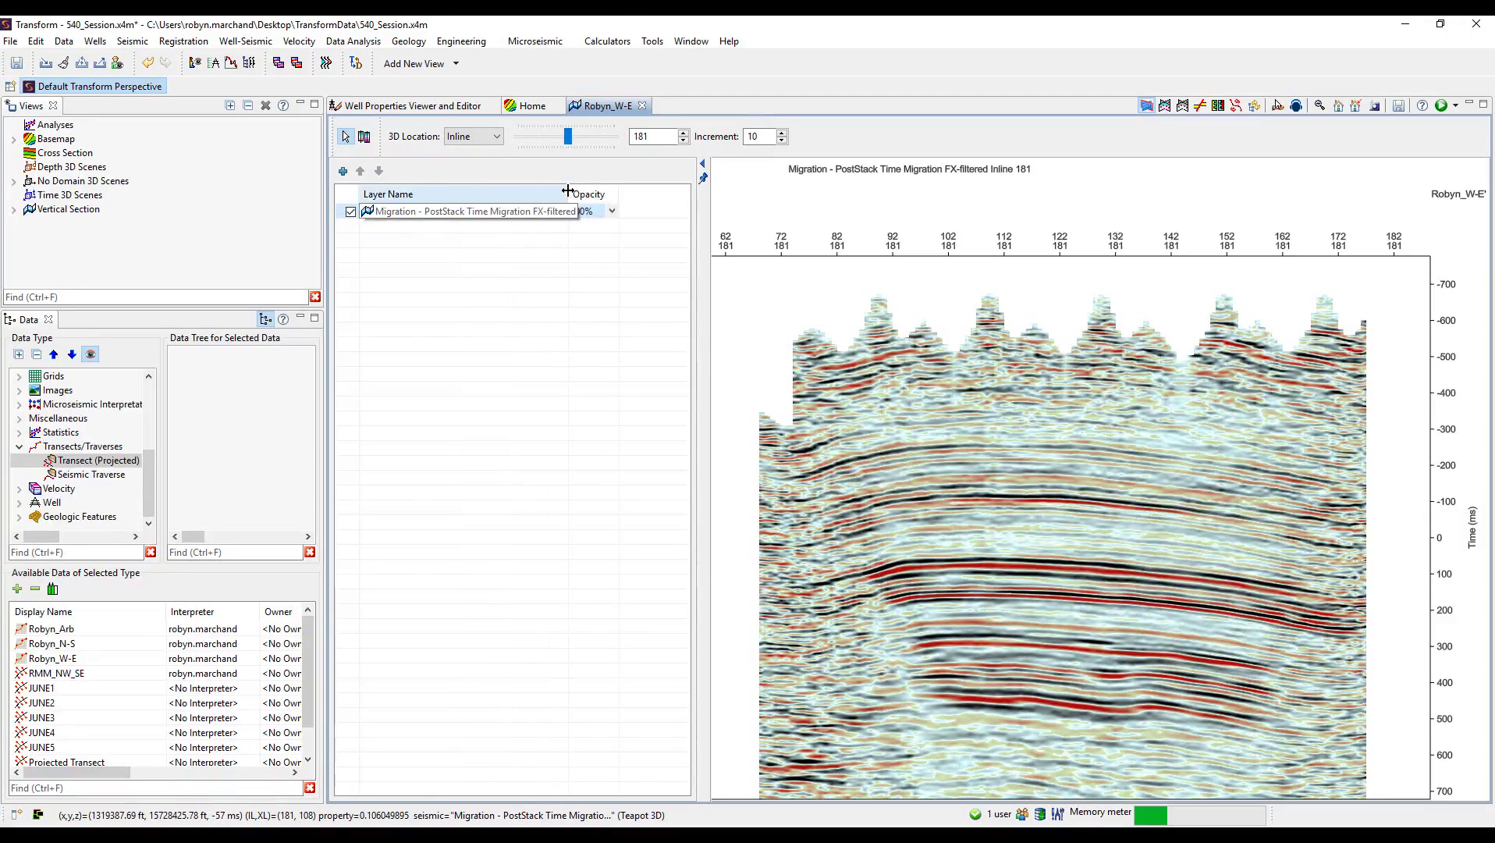
pyautogui.rightClick(435, 219)
pyautogui.click(470, 226)
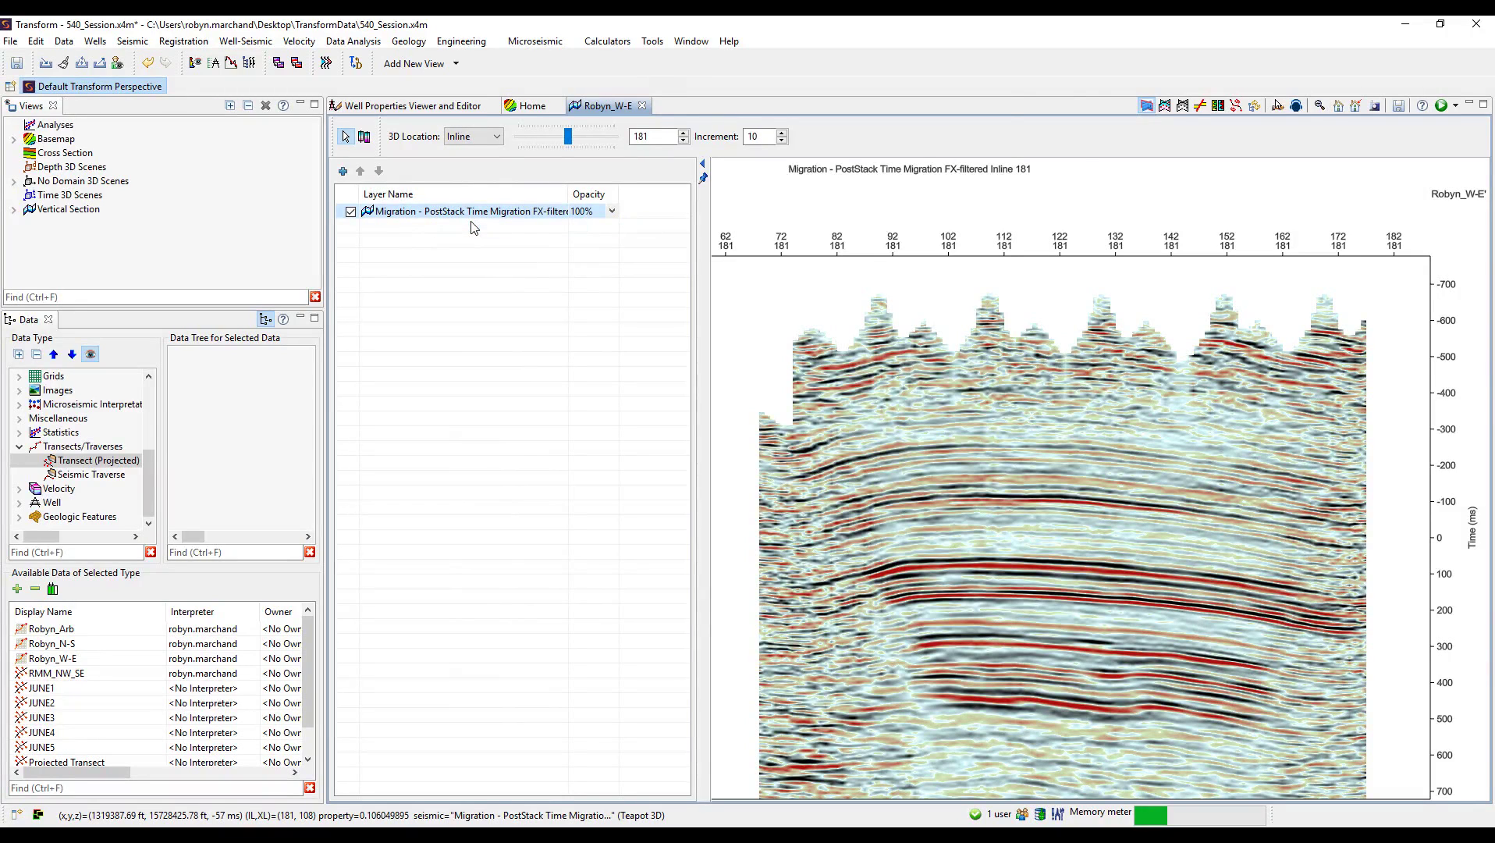
pyautogui.moveTo(747, 122); pyautogui.dragTo(317, 214)
pyautogui.click(269, 243)
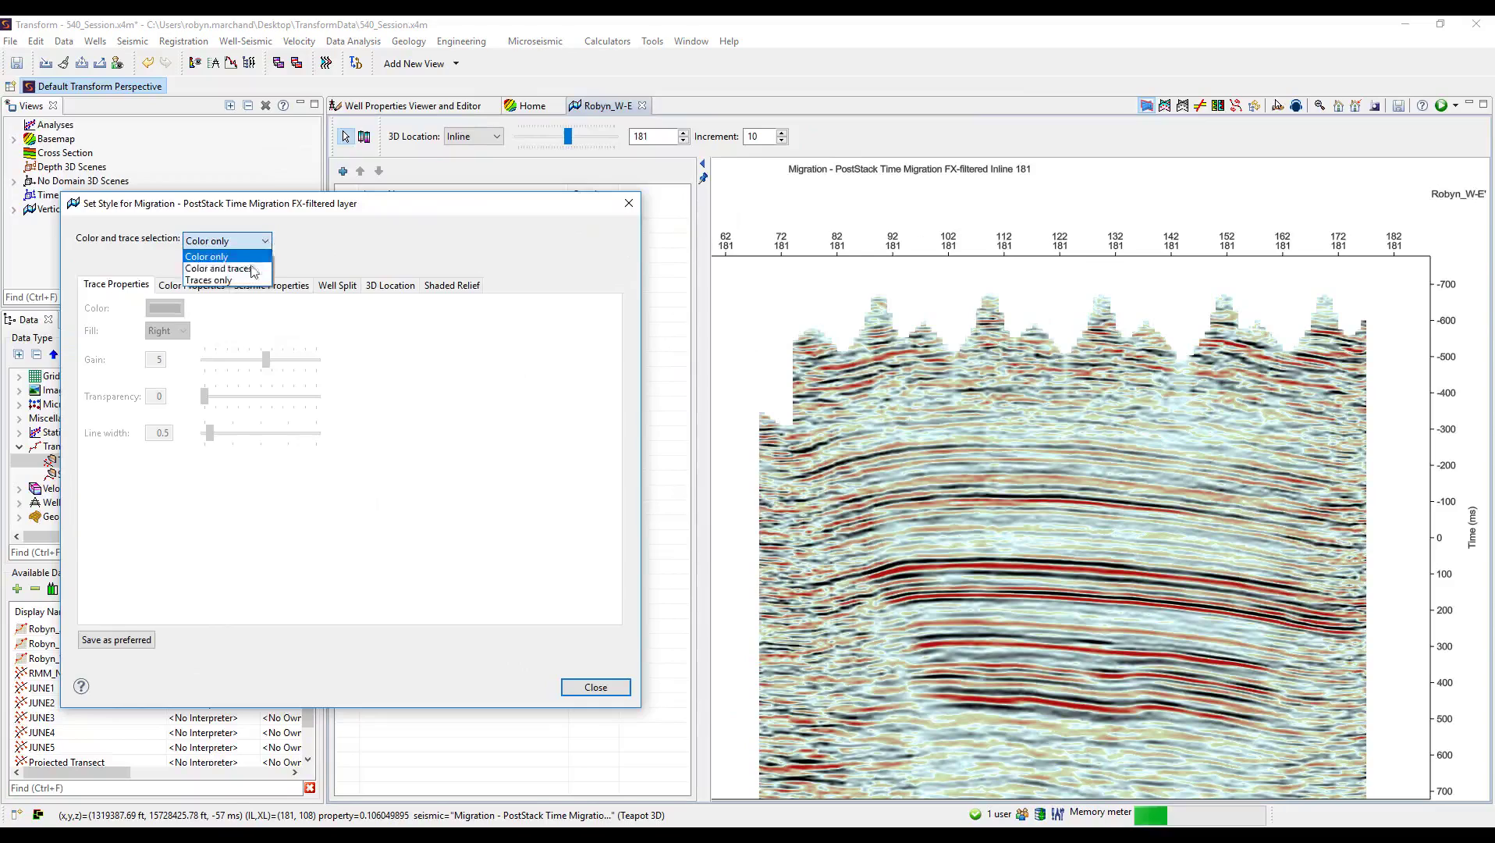
pyautogui.click(250, 270)
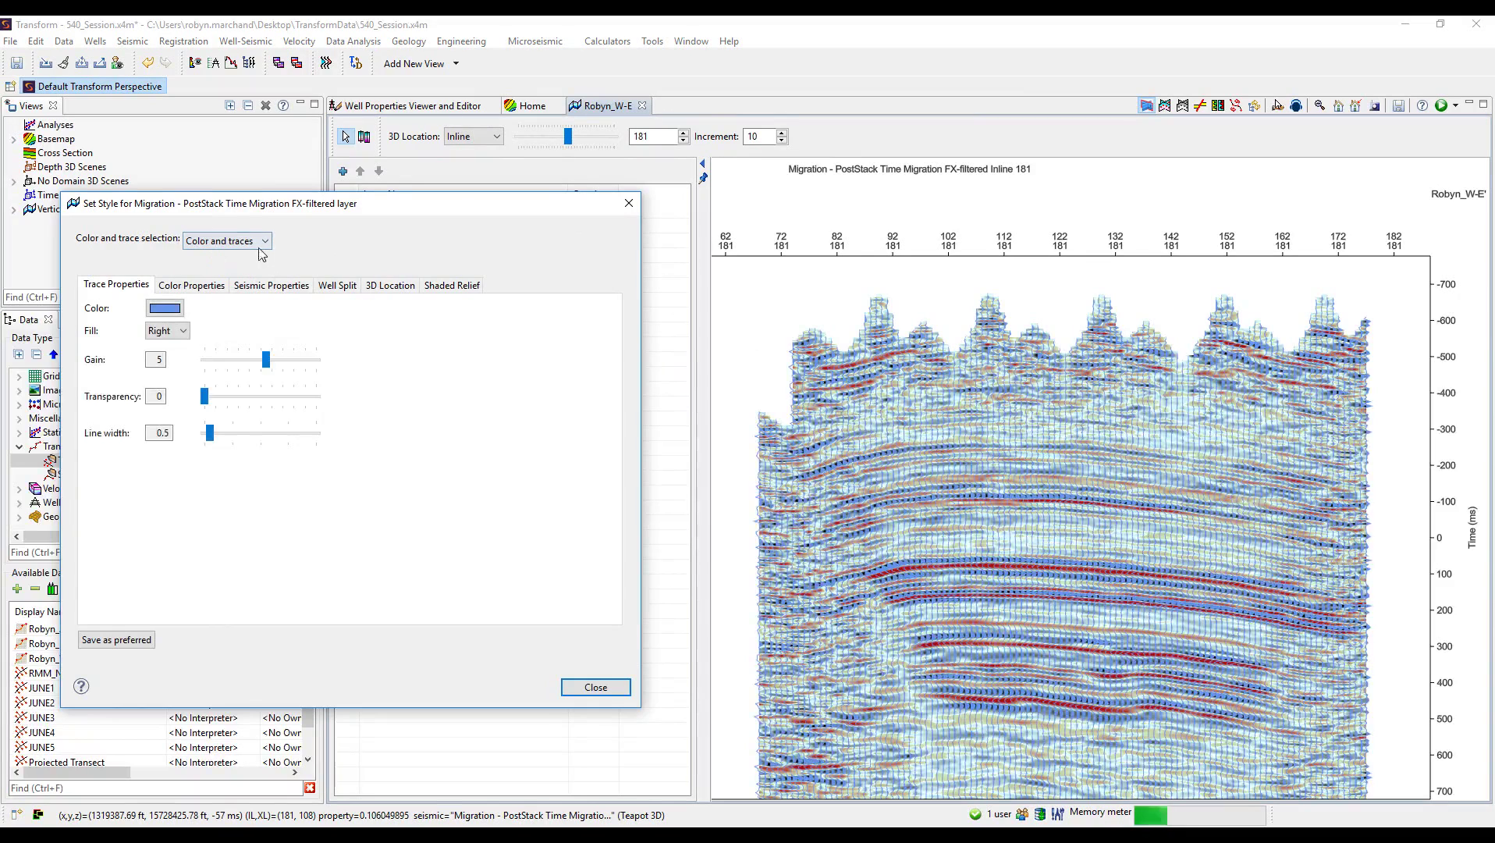
pyautogui.click(167, 309)
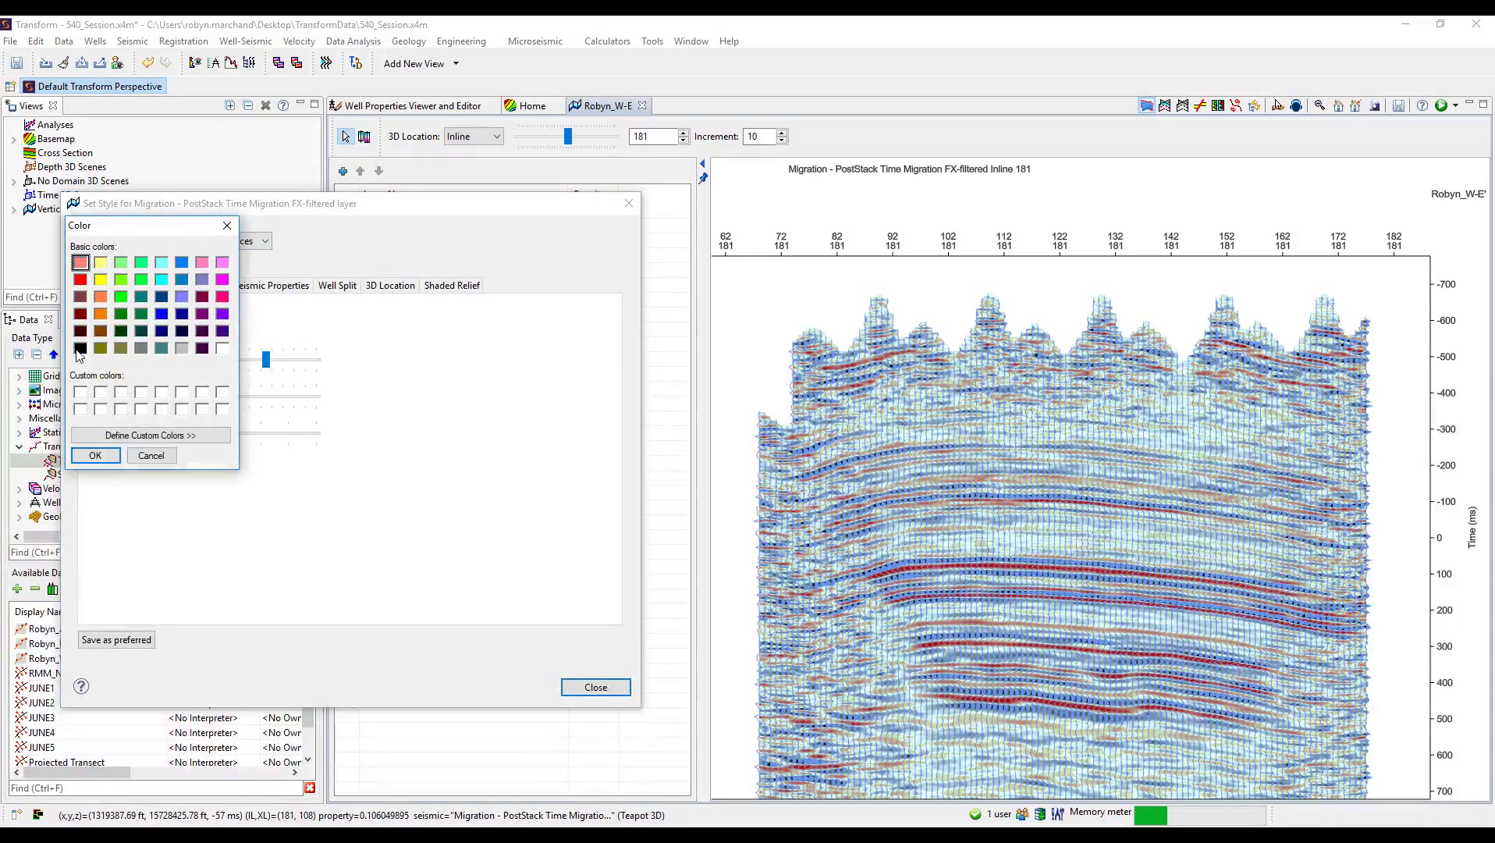
pyautogui.click(95, 455)
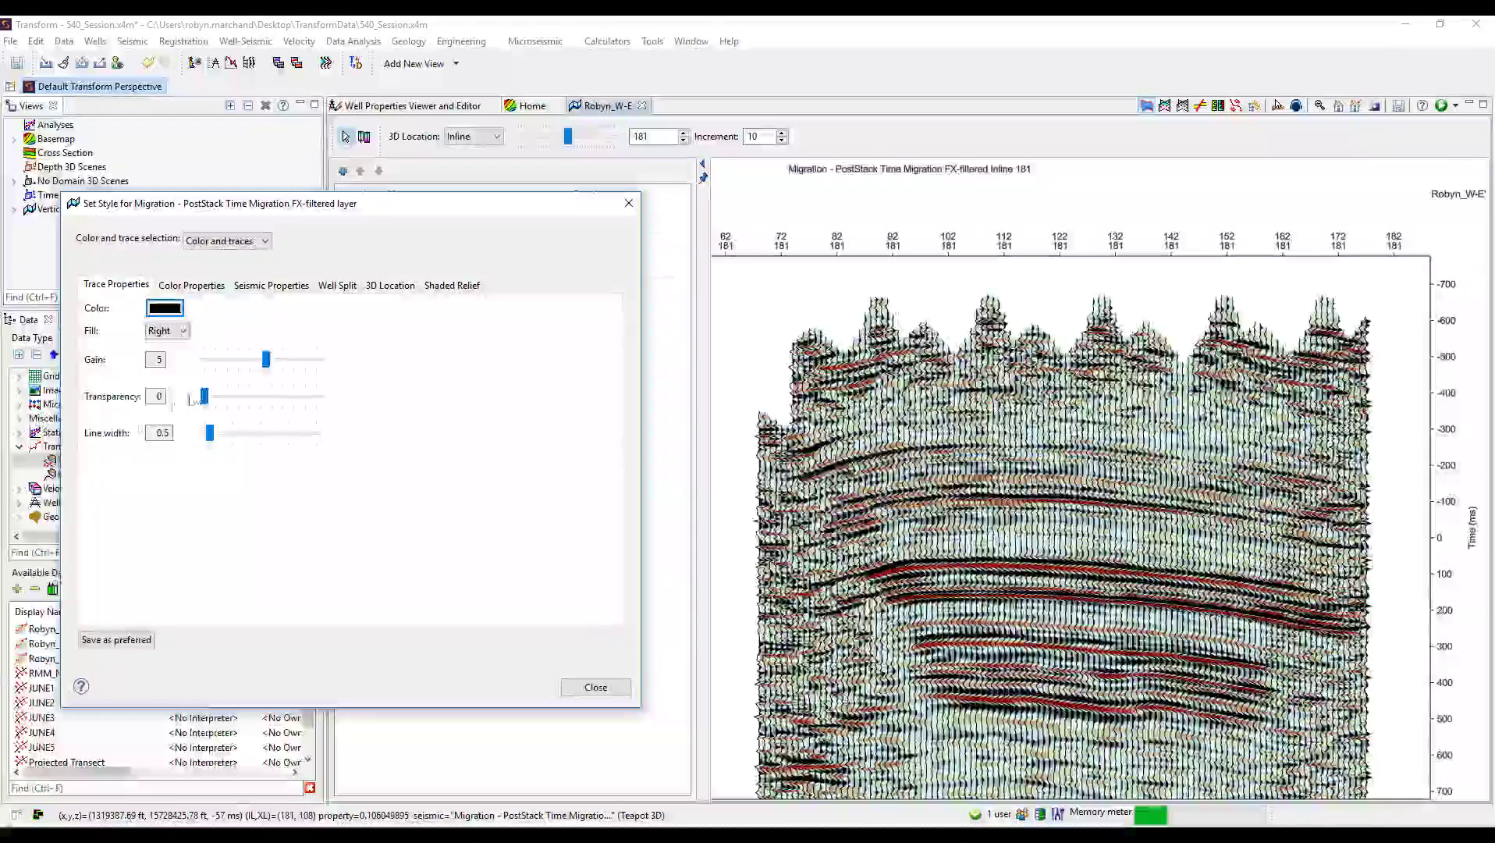
# Try the trace fill set to None and return it to Right
pyautogui.click(181, 331)
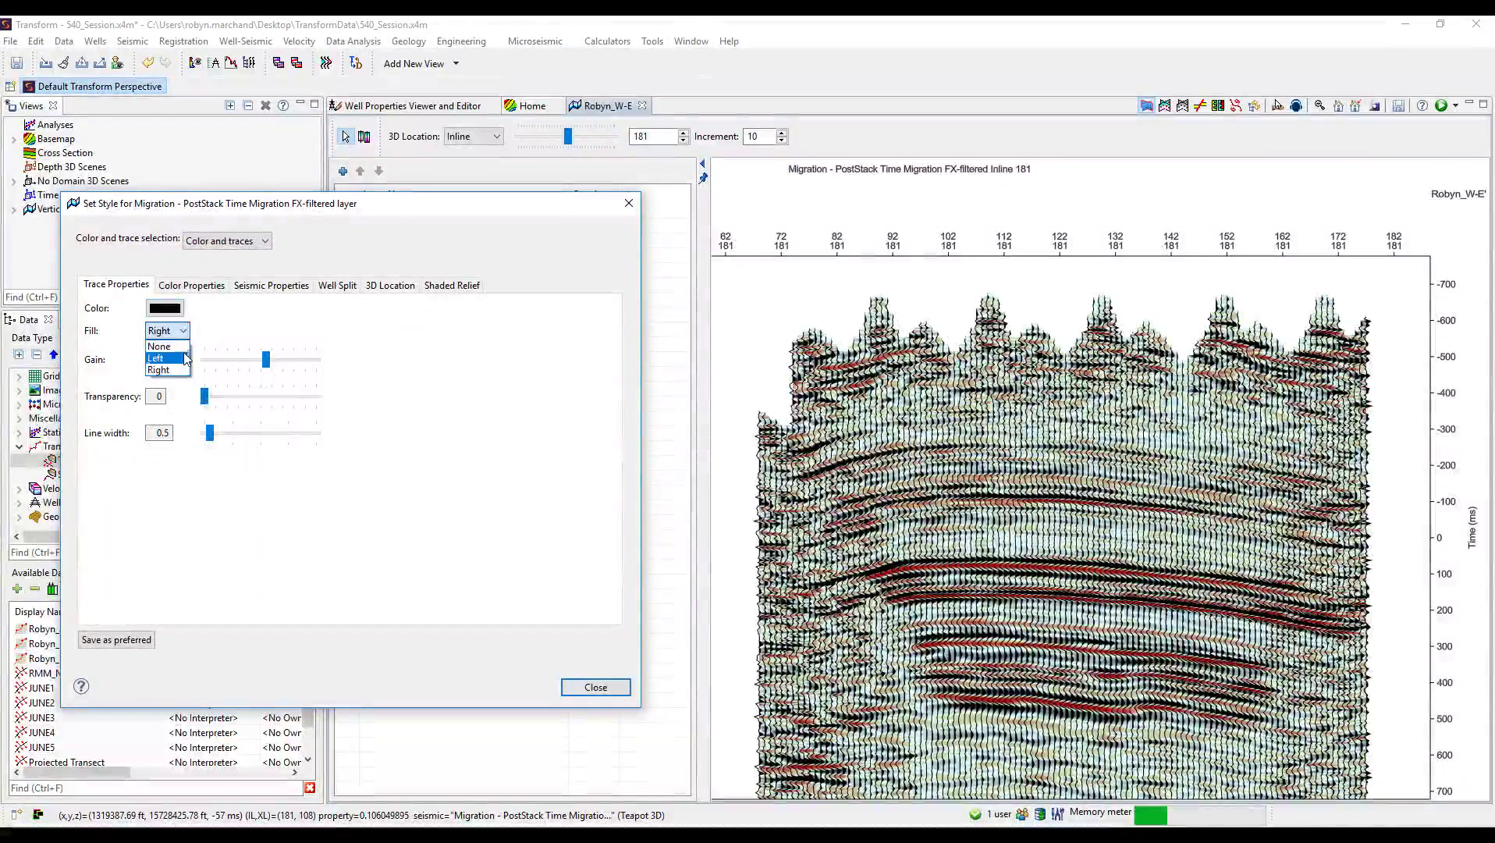
pyautogui.click(182, 331)
pyautogui.click(182, 331)
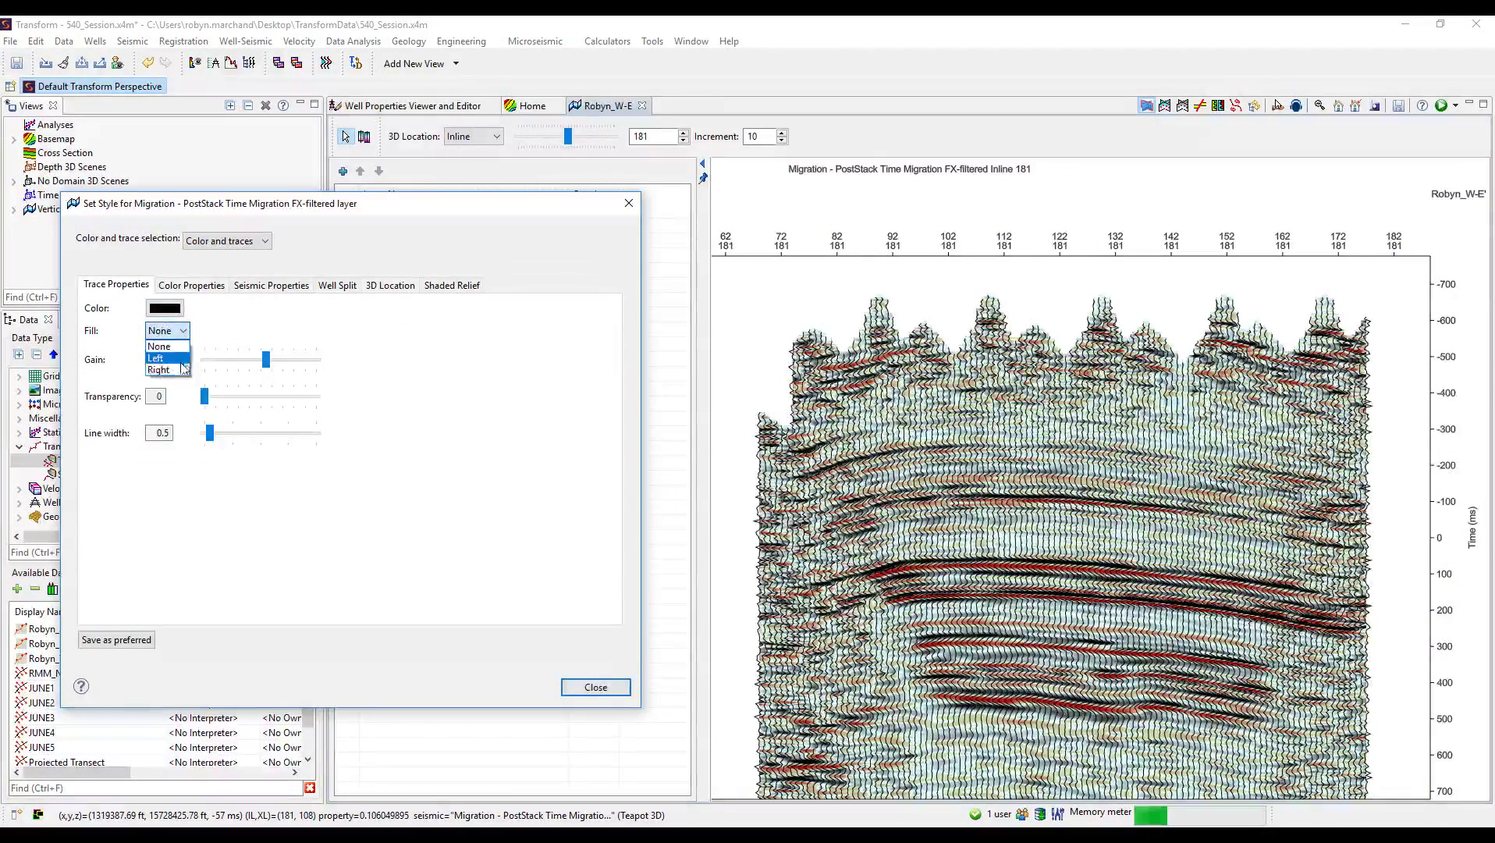
pyautogui.click(181, 370)
# Preview the Migration layer as Traces only, and set its display to Color only
pyautogui.click(249, 242)
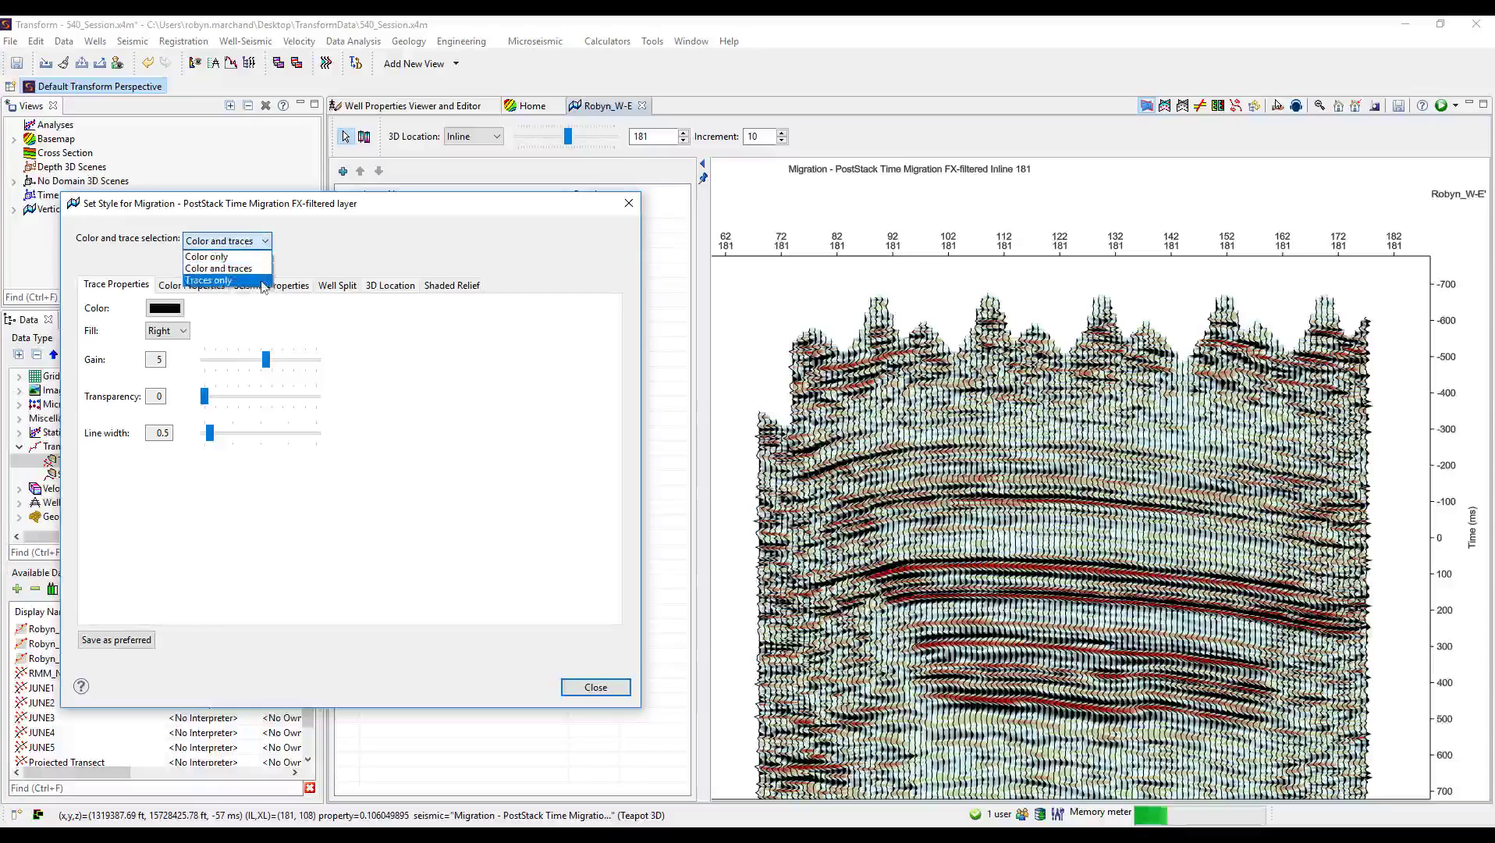
pyautogui.click(261, 287)
pyautogui.click(270, 244)
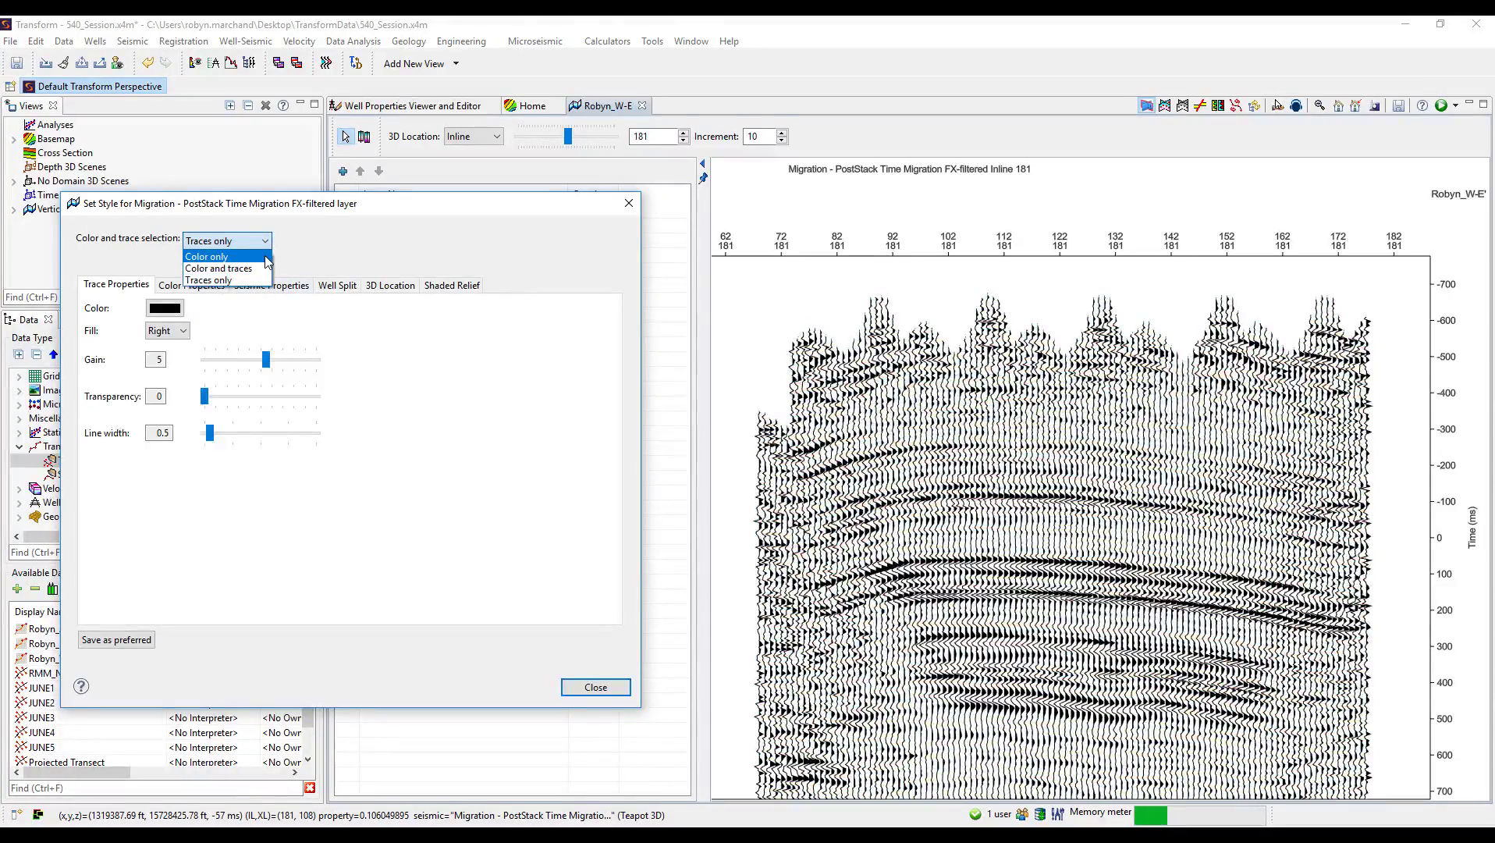
pyautogui.click(250, 255)
# Review the Migration layer's color scales, seismic properties, well split and trace properties, and close the style settings
pyautogui.click(219, 287)
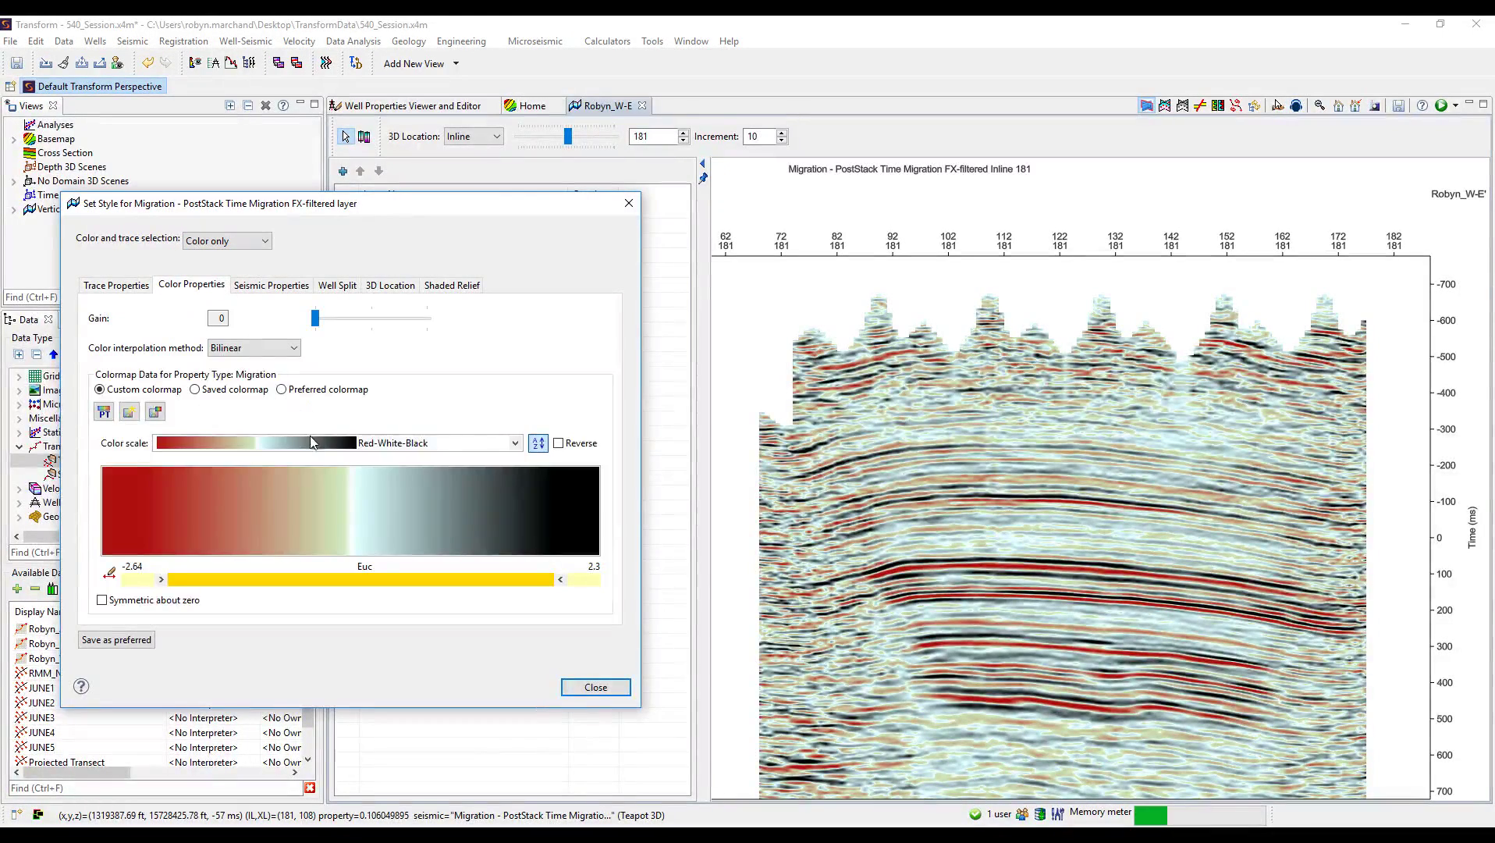
pyautogui.click(515, 443)
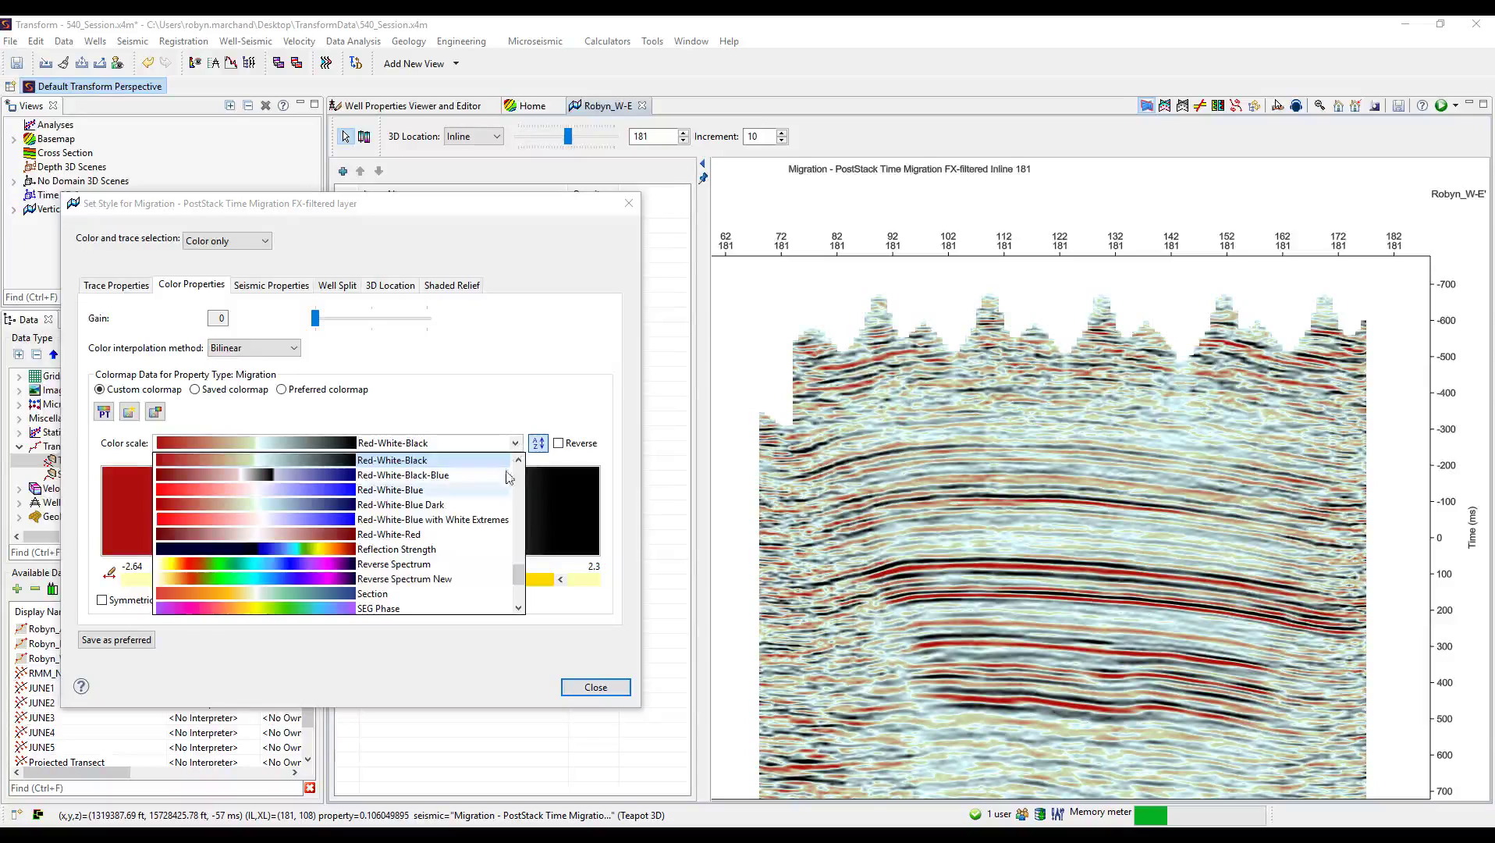
pyautogui.click(516, 443)
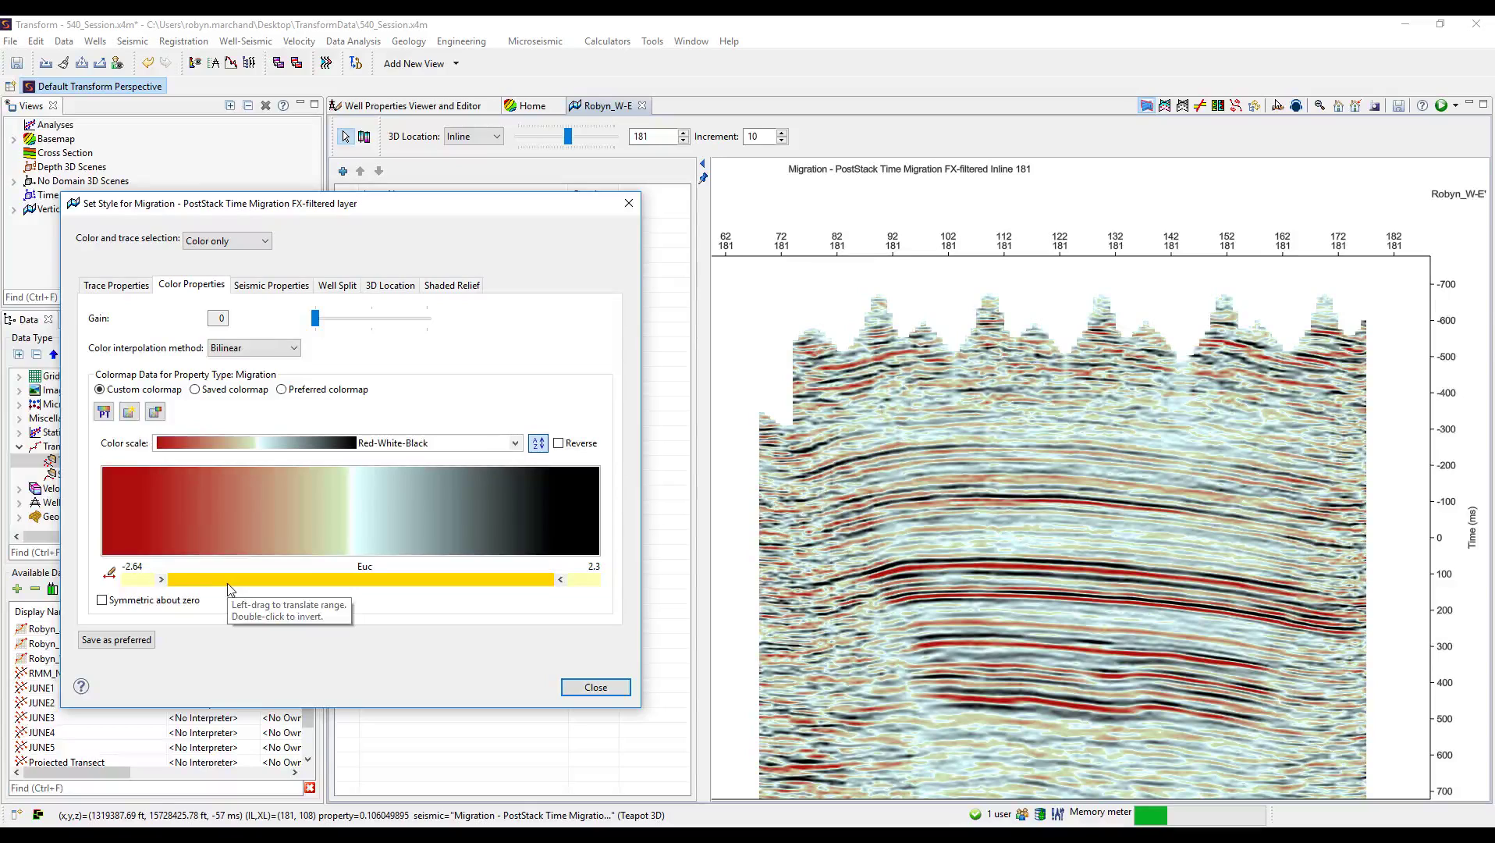
pyautogui.click(266, 287)
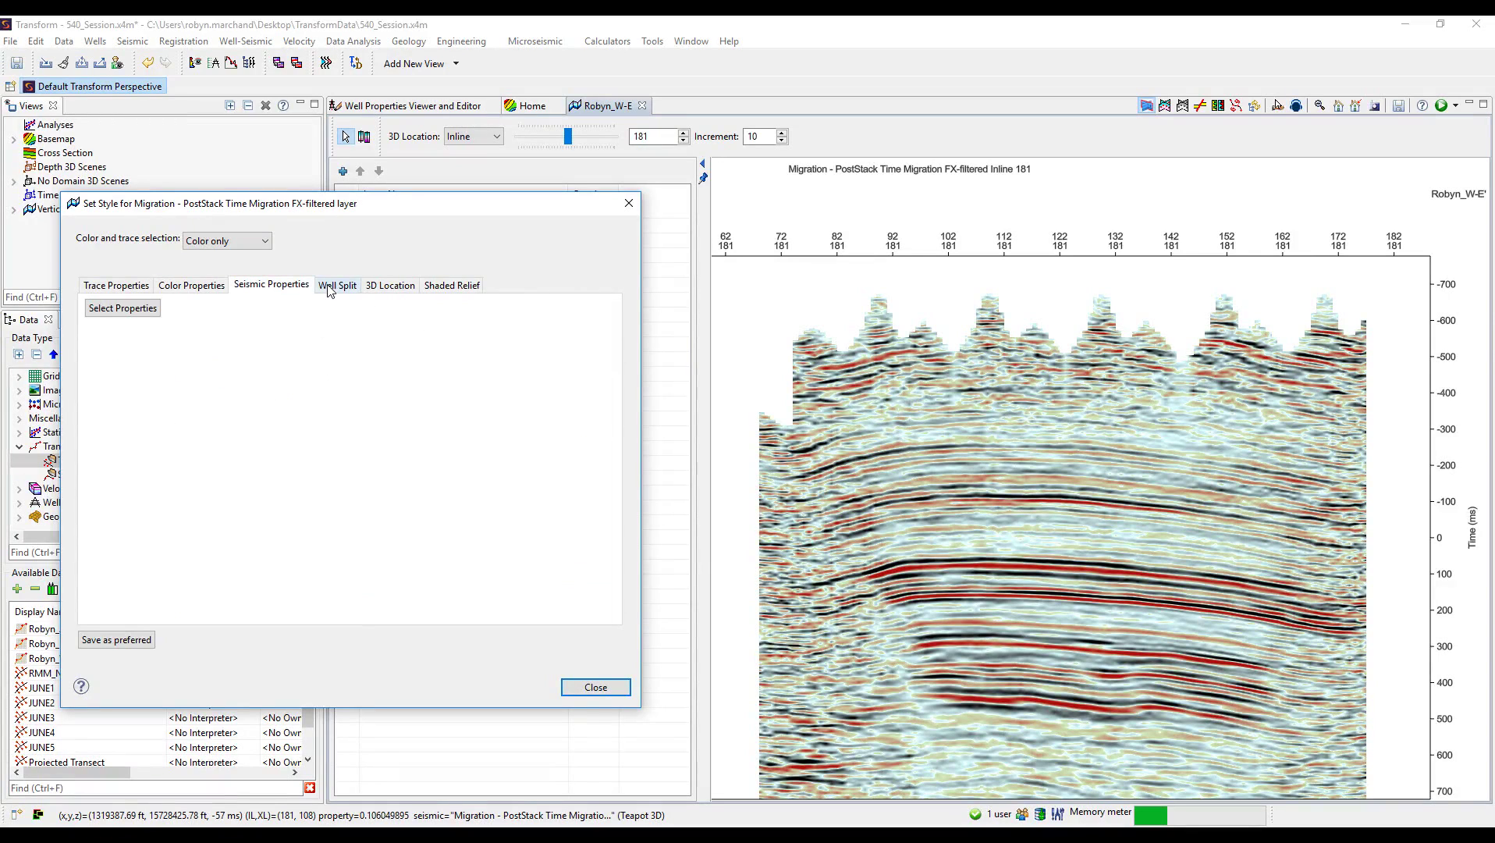
pyautogui.click(328, 290)
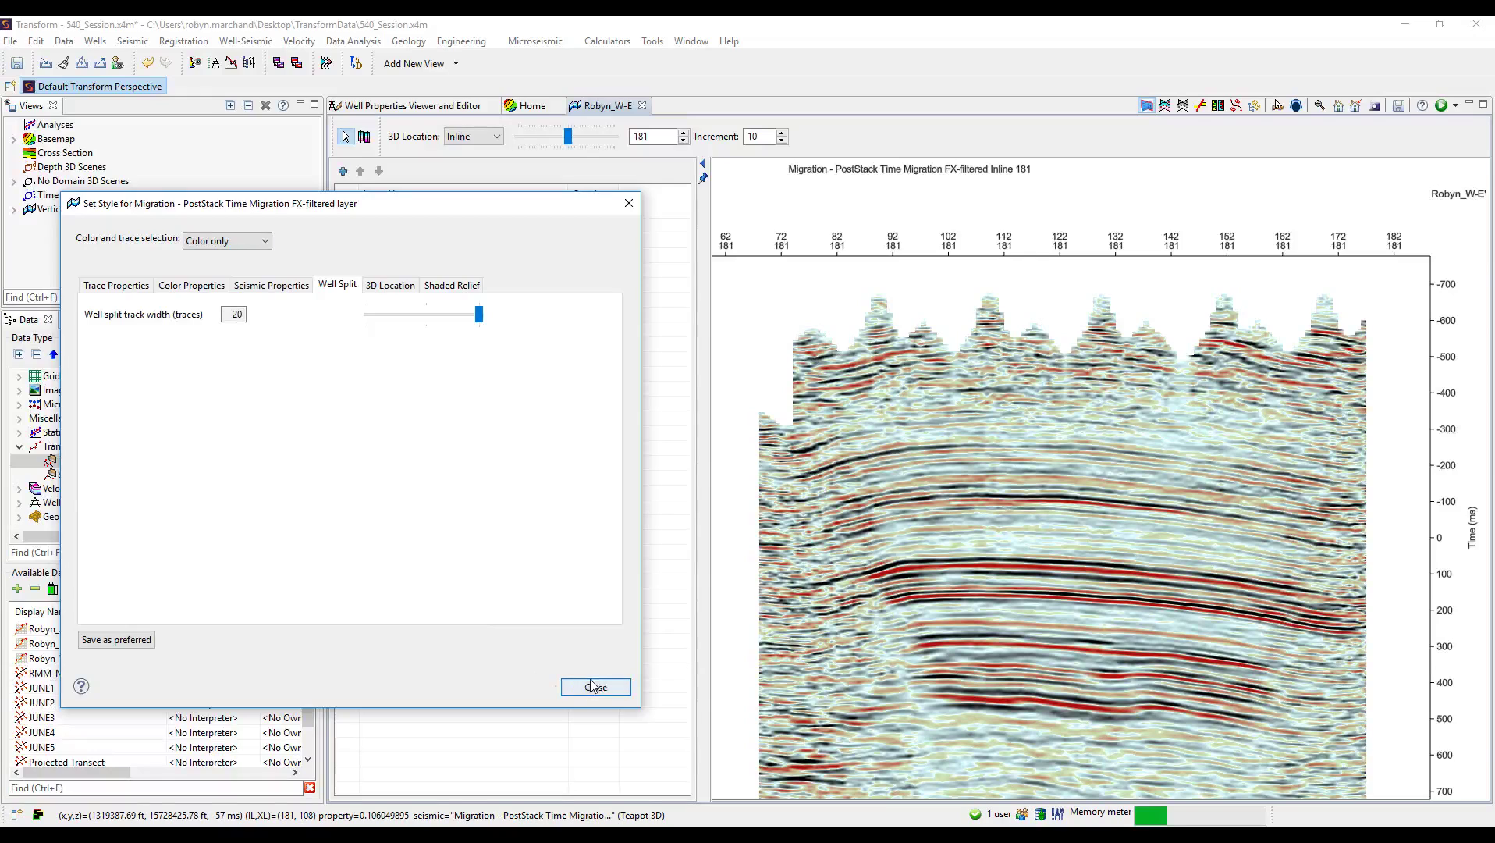
pyautogui.click(181, 290)
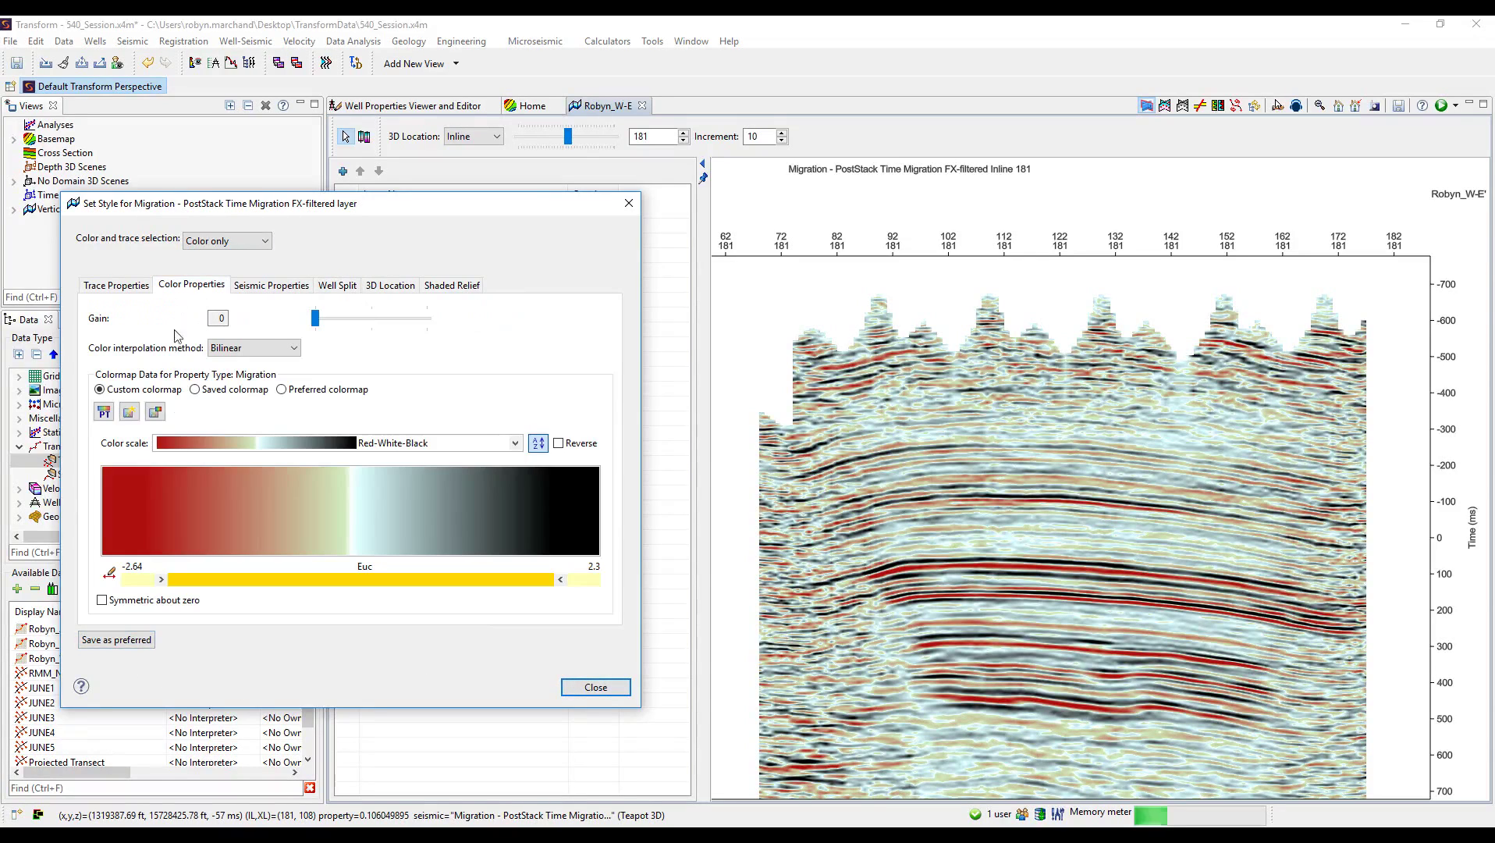
pyautogui.click(130, 286)
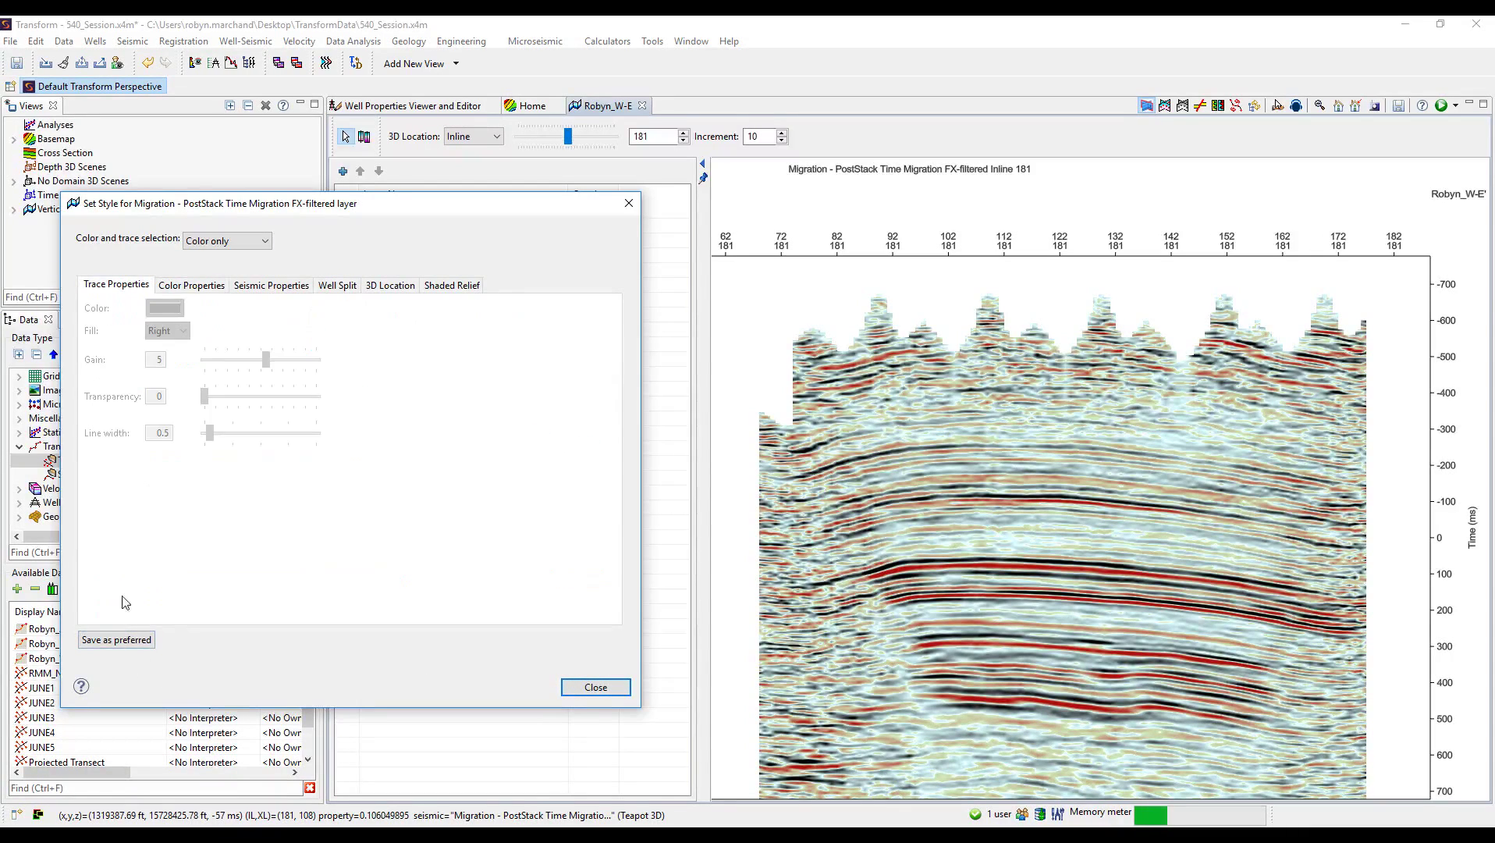
pyautogui.click(595, 687)
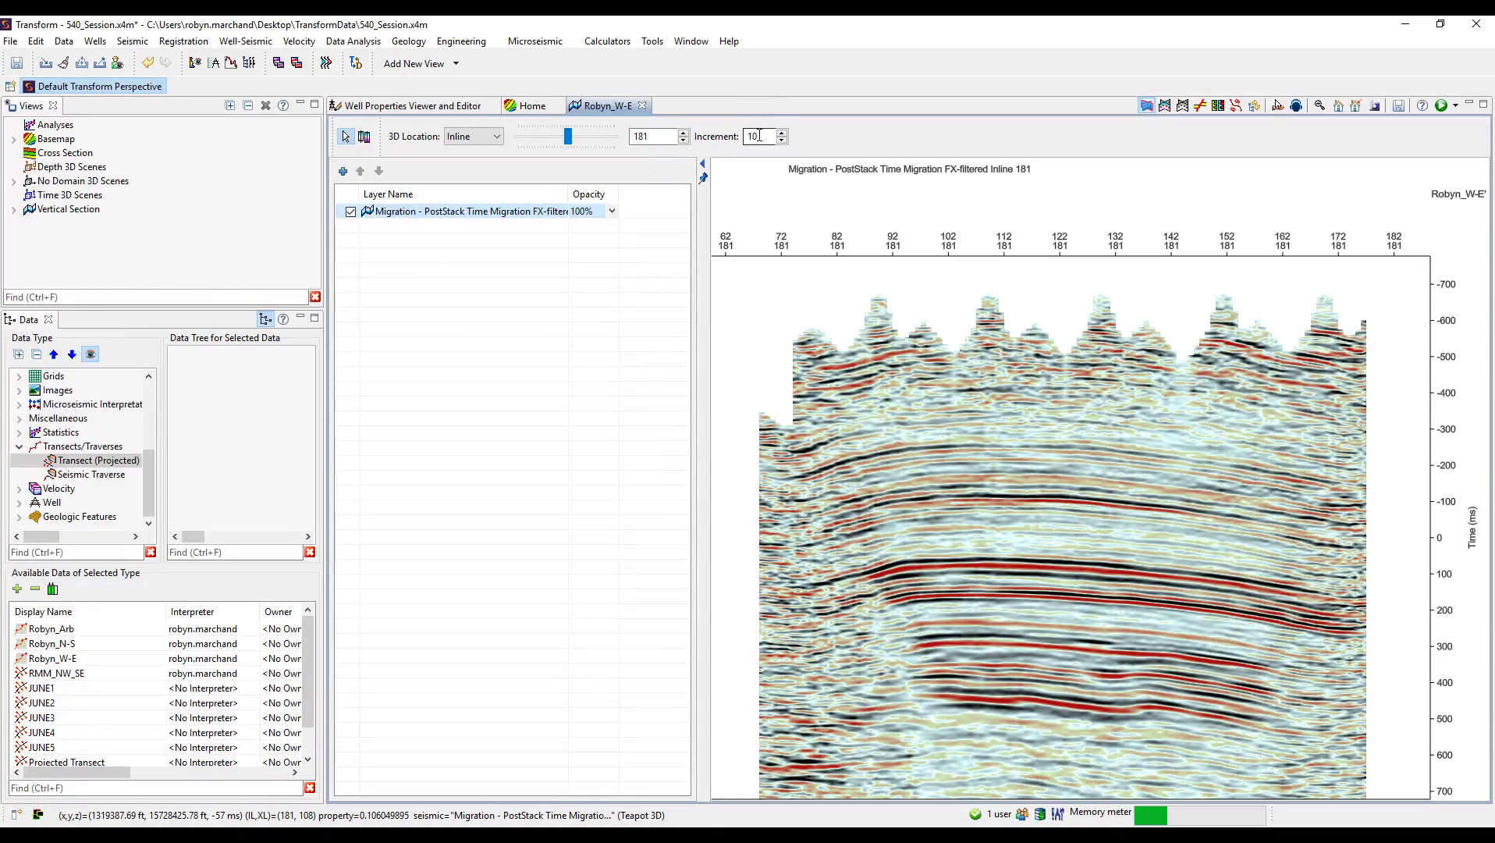
# Set the inline increment of the vertical section view to 20
pyautogui.moveTo(760, 136); pyautogui.dragTo(742, 136)
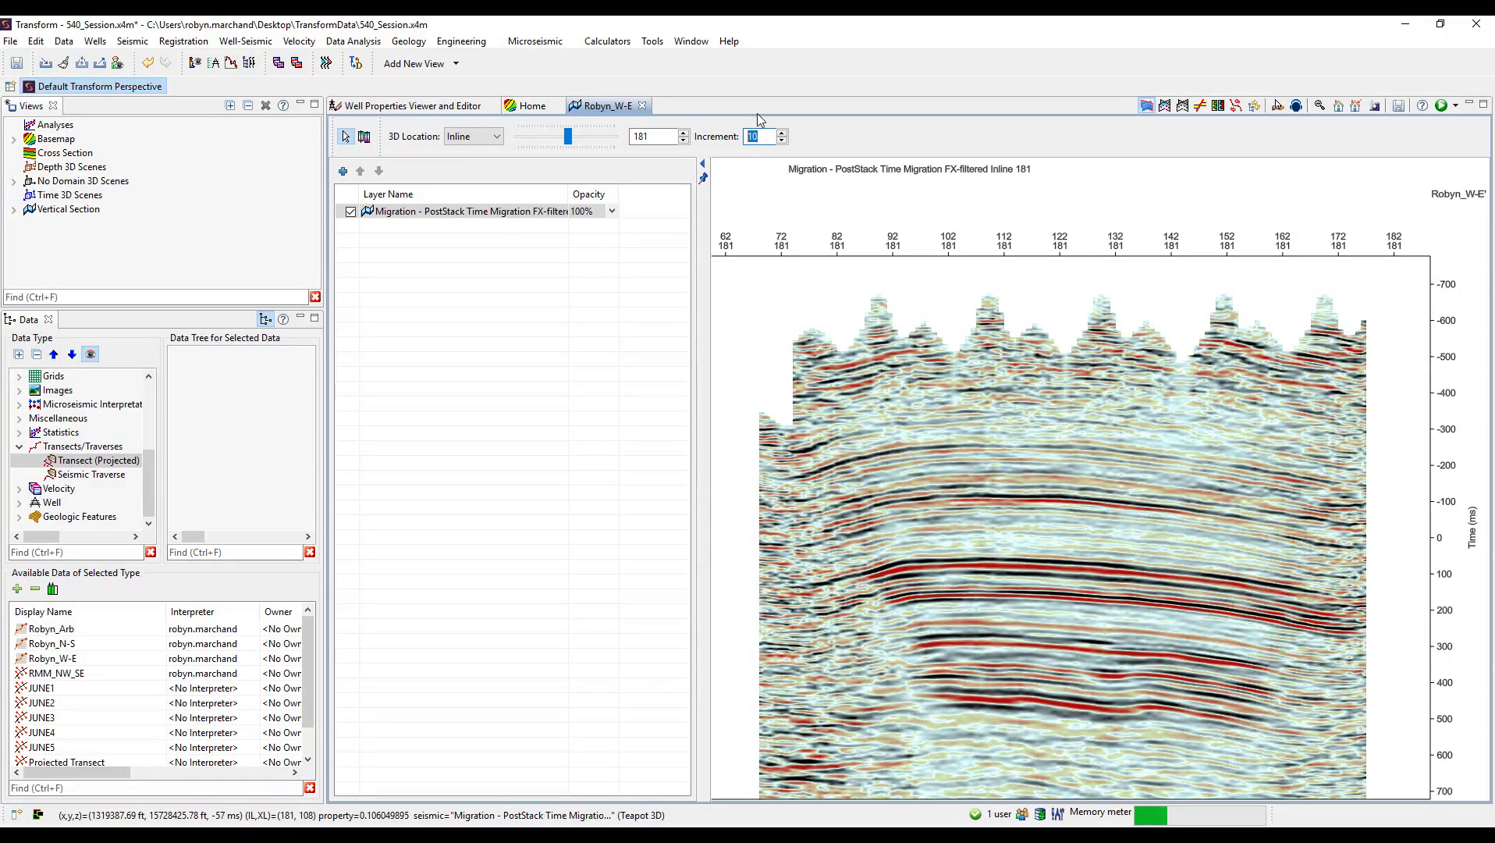
pyautogui.write('20')
pyautogui.press('Return')
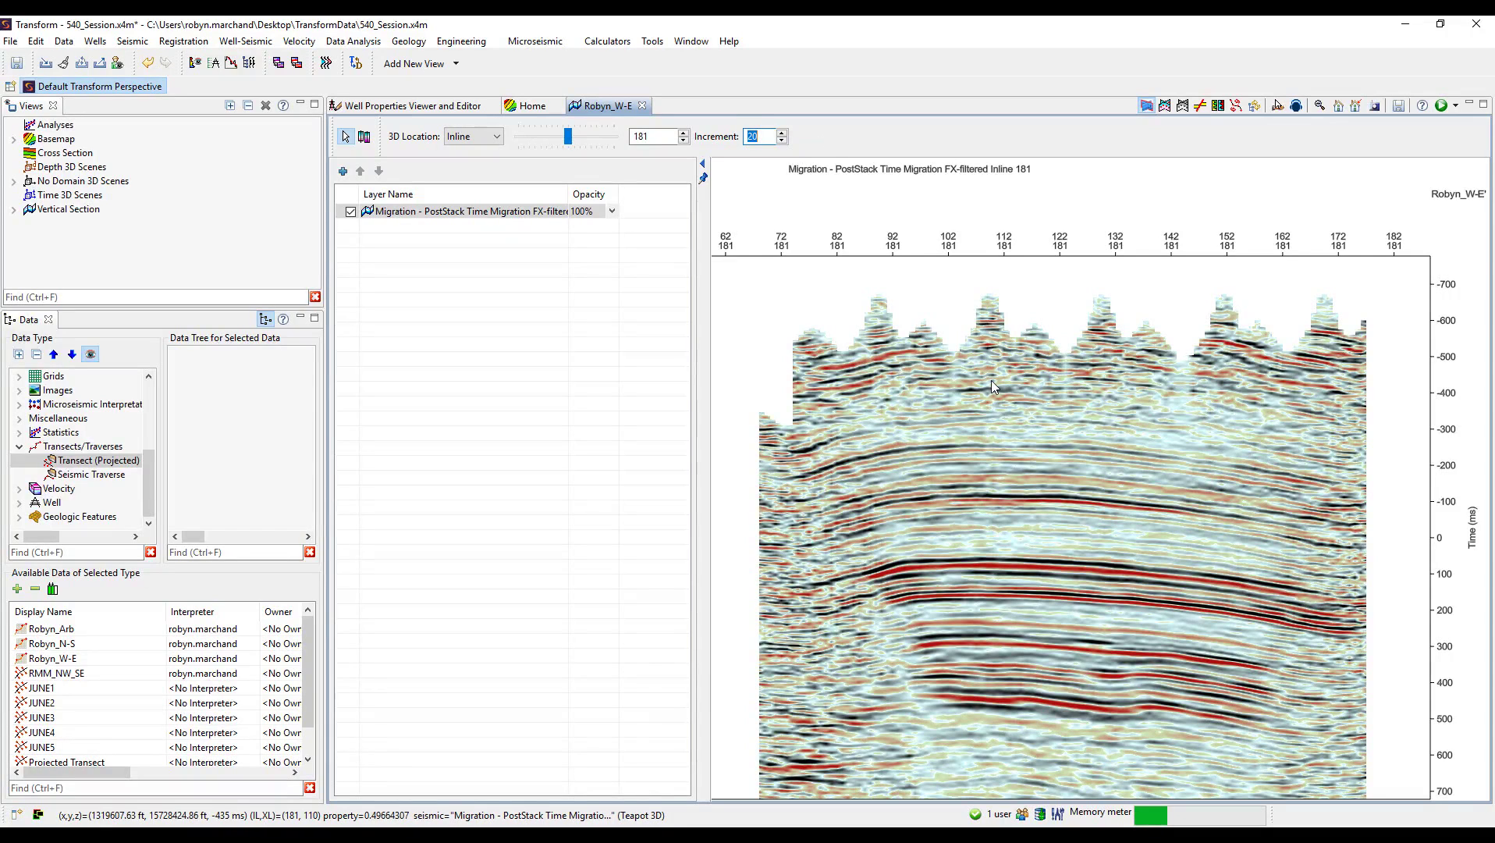
# Check the section's options for new crossline, inline and cloned views, and select the migration seismic in the section
pyautogui.moveTo(990, 380)
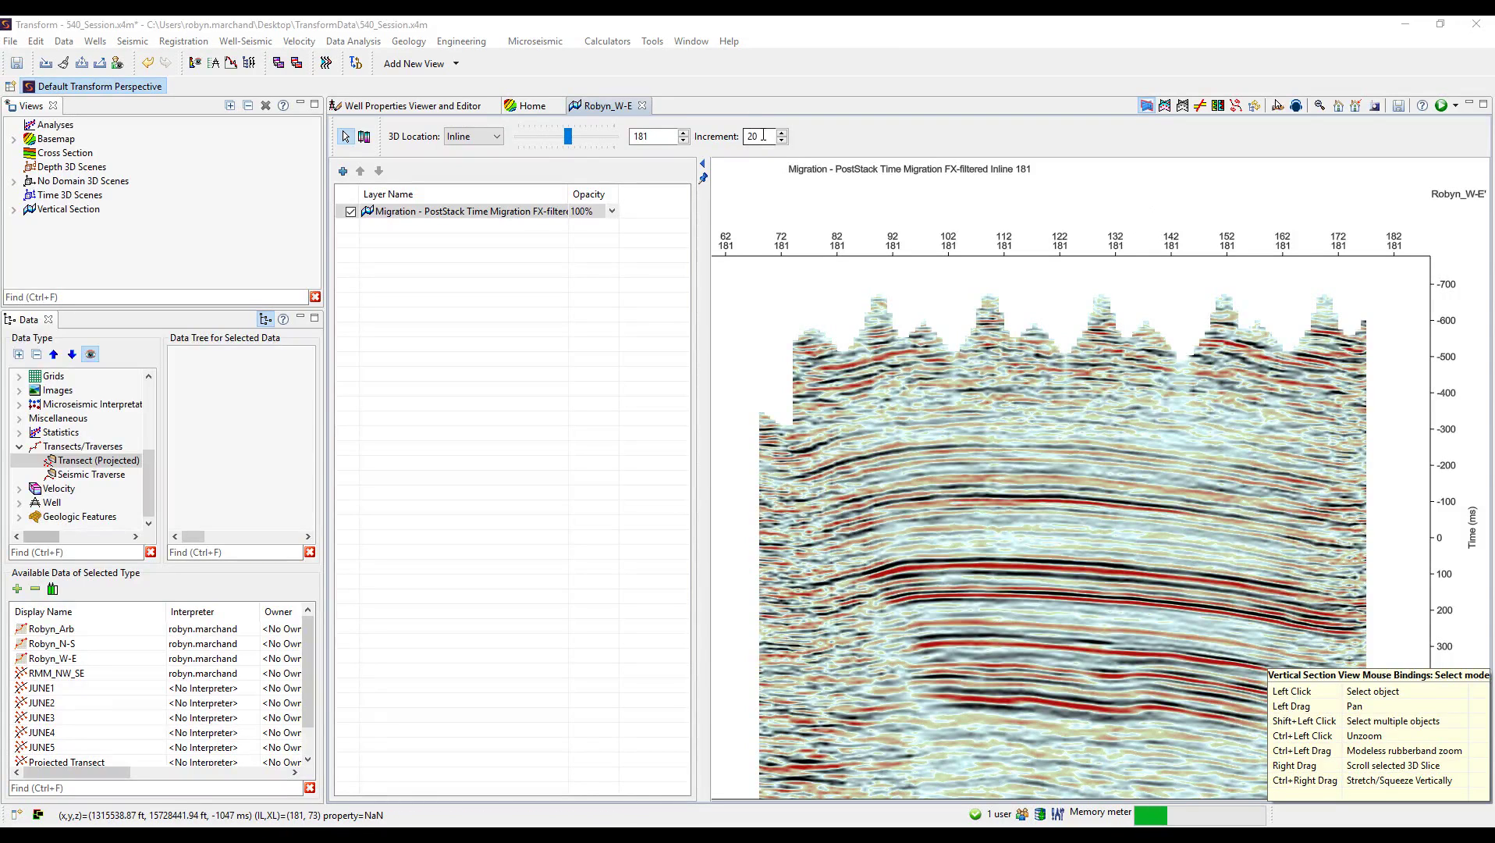
pyautogui.rightClick(974, 454)
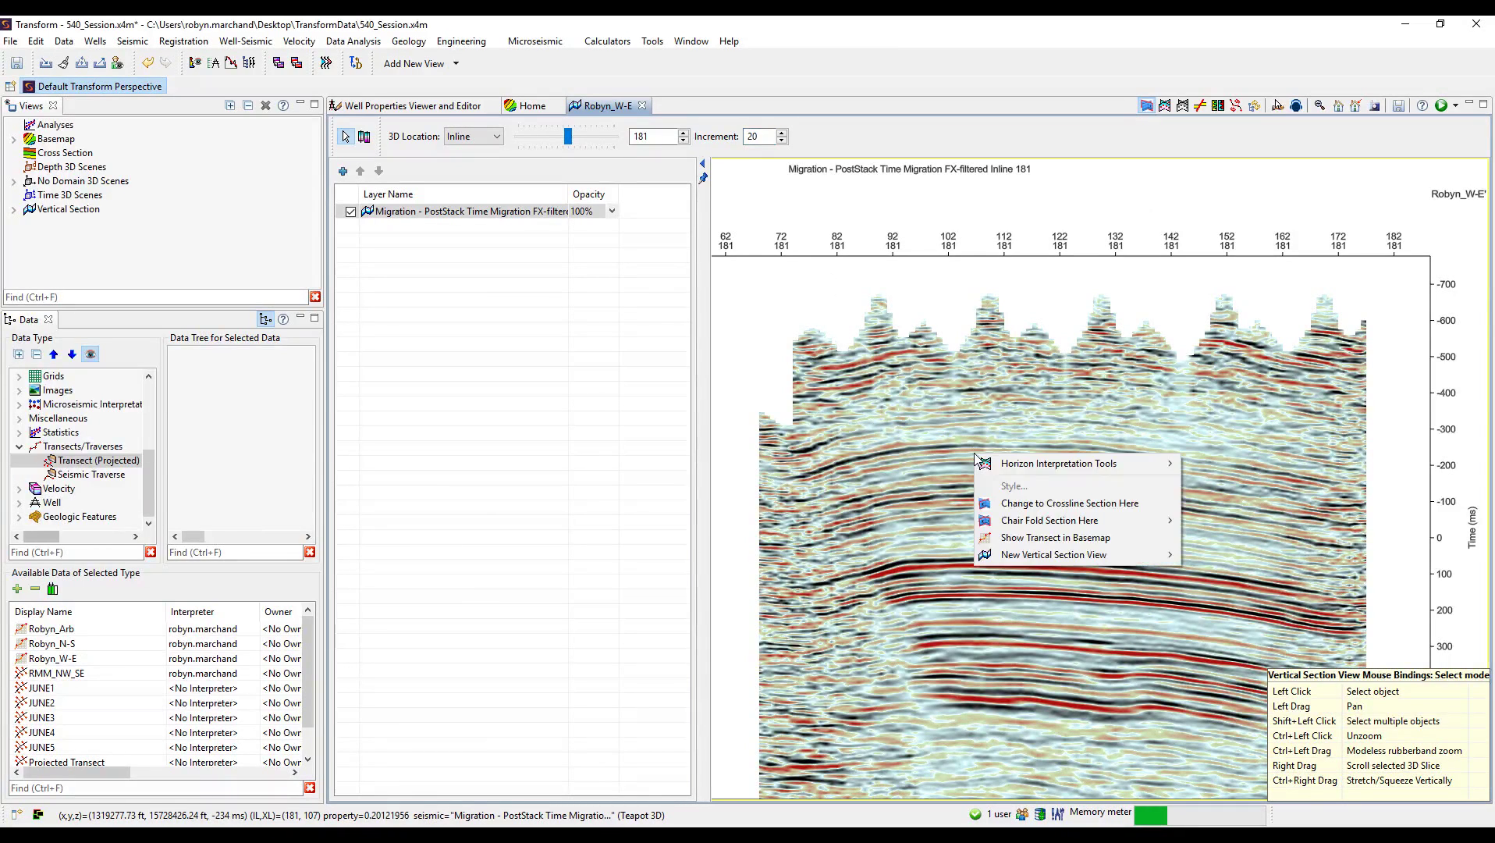
pyautogui.moveTo(1049, 555)
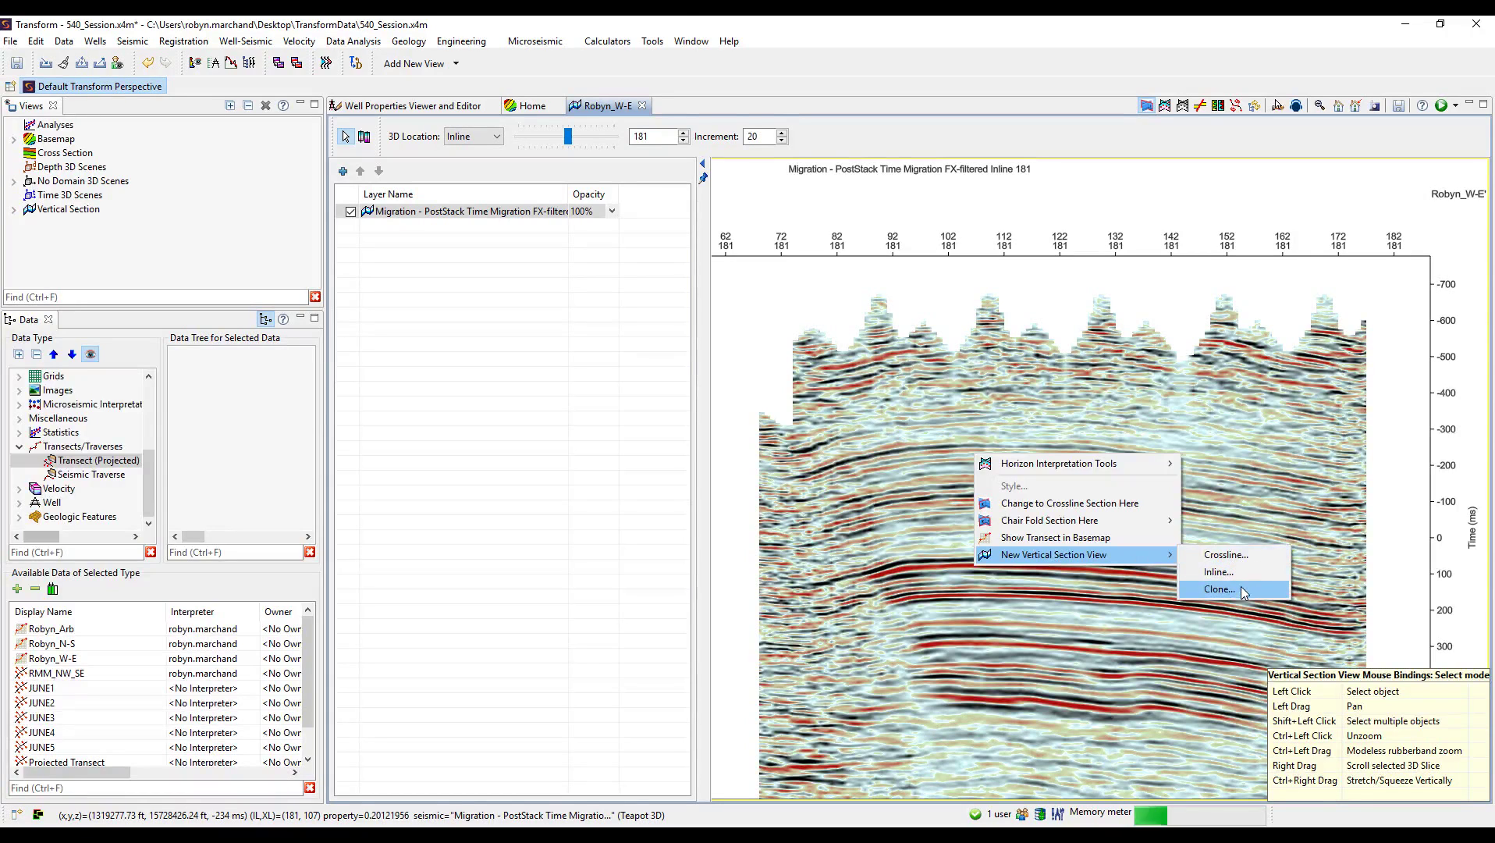
pyautogui.click(1122, 427)
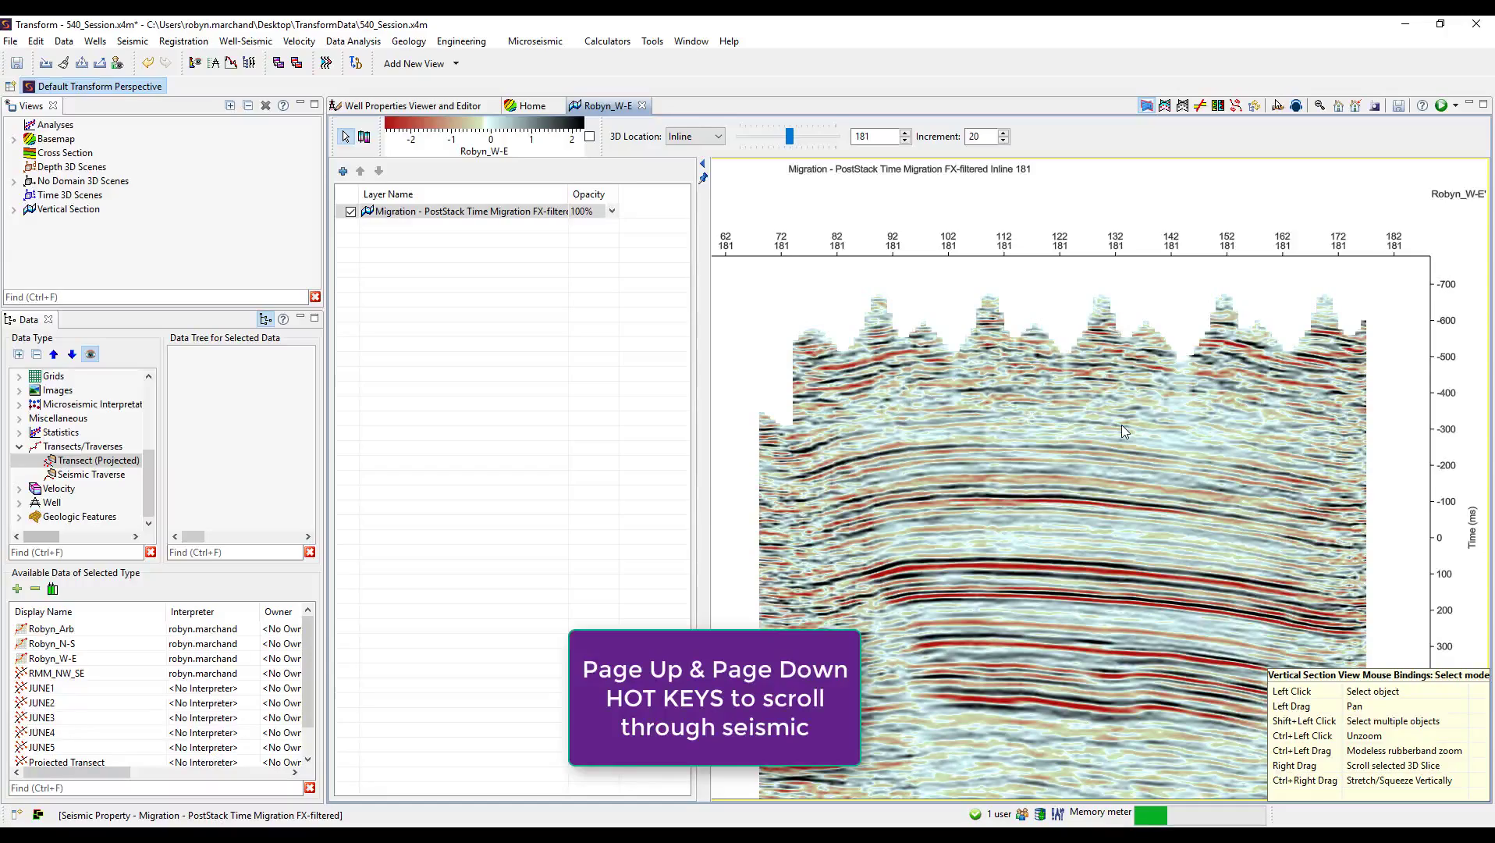
# Scroll the vertical section through the seismic inlines, up to 221, down to 141 and back to 181, and close the section view
pyautogui.press('pagedown')
pyautogui.press('pagedown')
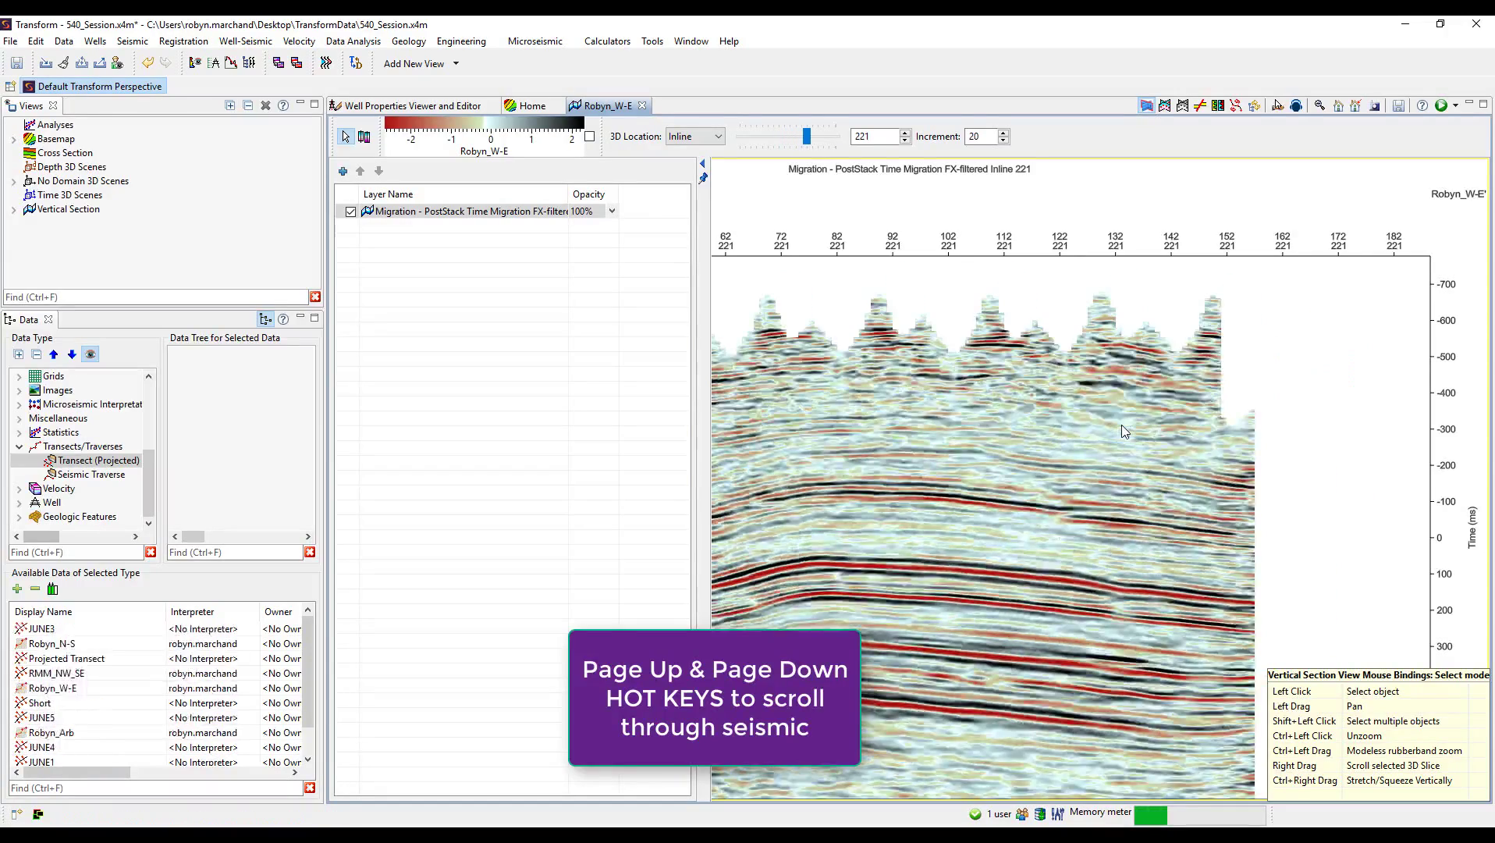
pyautogui.press('pageup')
pyautogui.press('pageup')
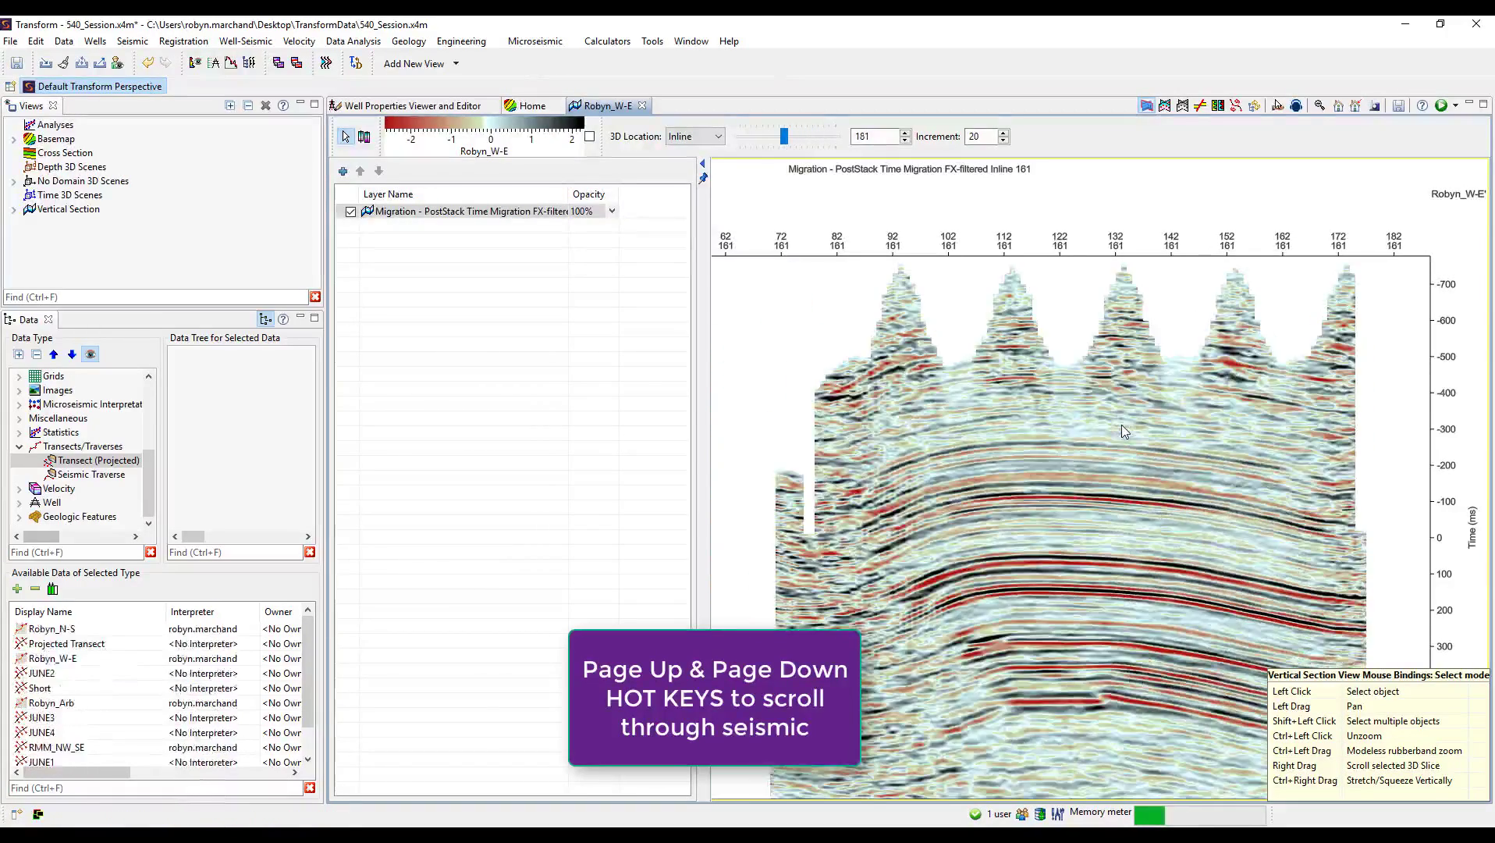
pyautogui.press('pageup')
pyautogui.press('pageup')
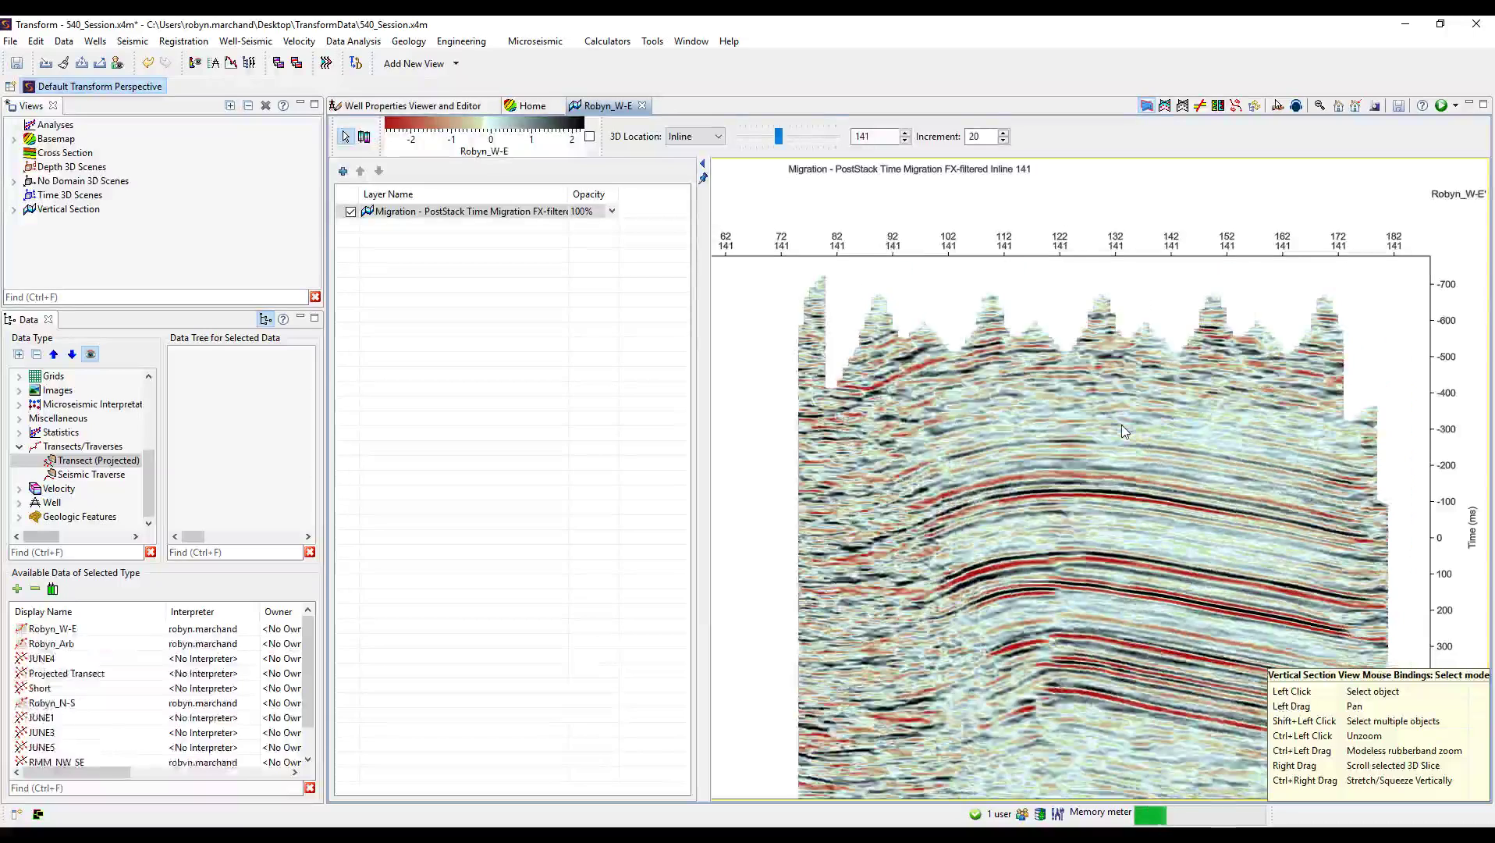
pyautogui.press('pagedown')
pyautogui.press('pagedown')
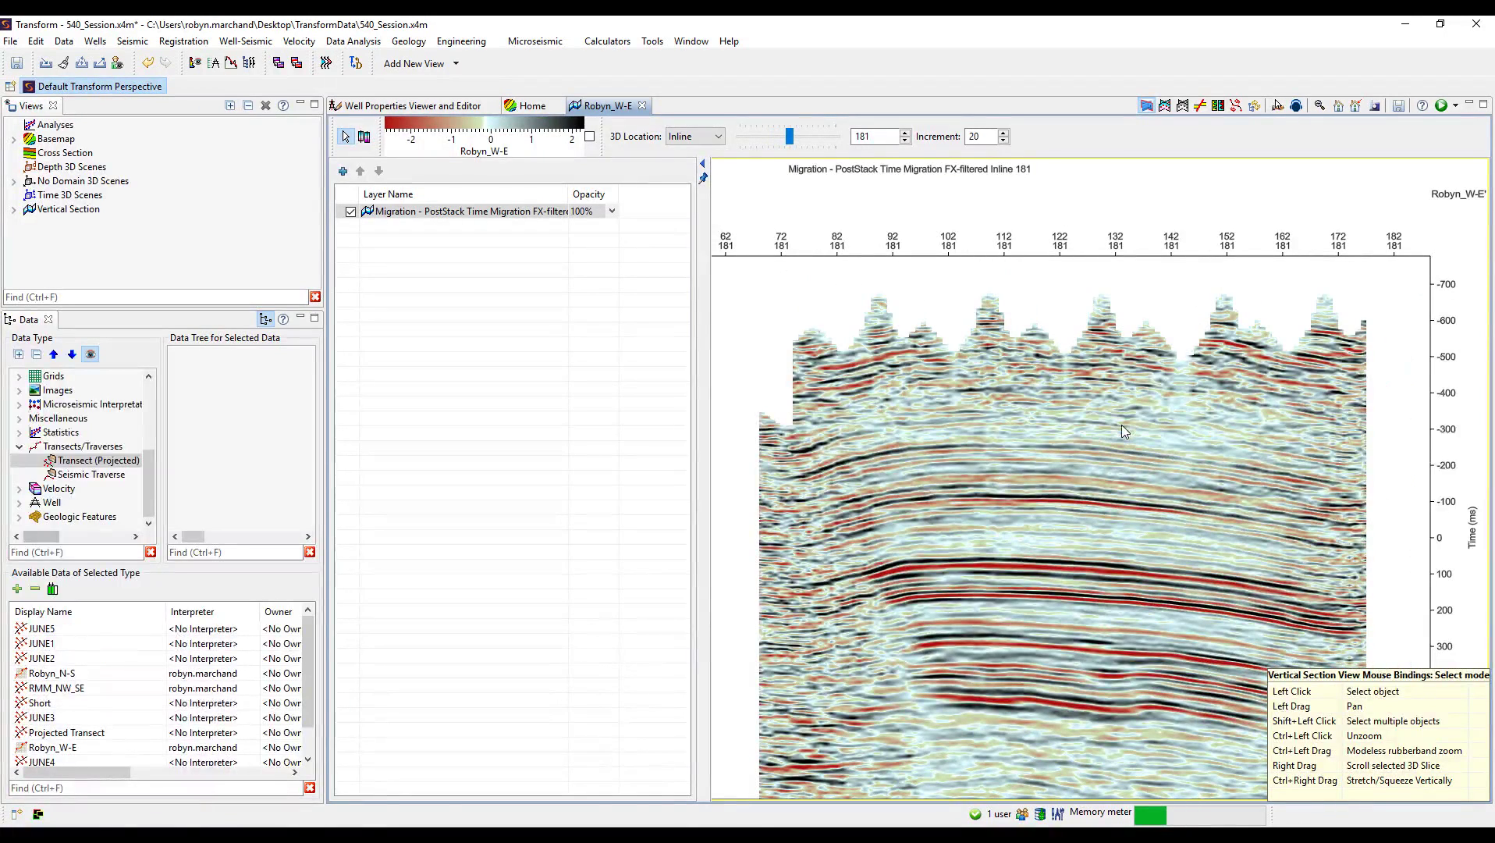
pyautogui.click(642, 106)
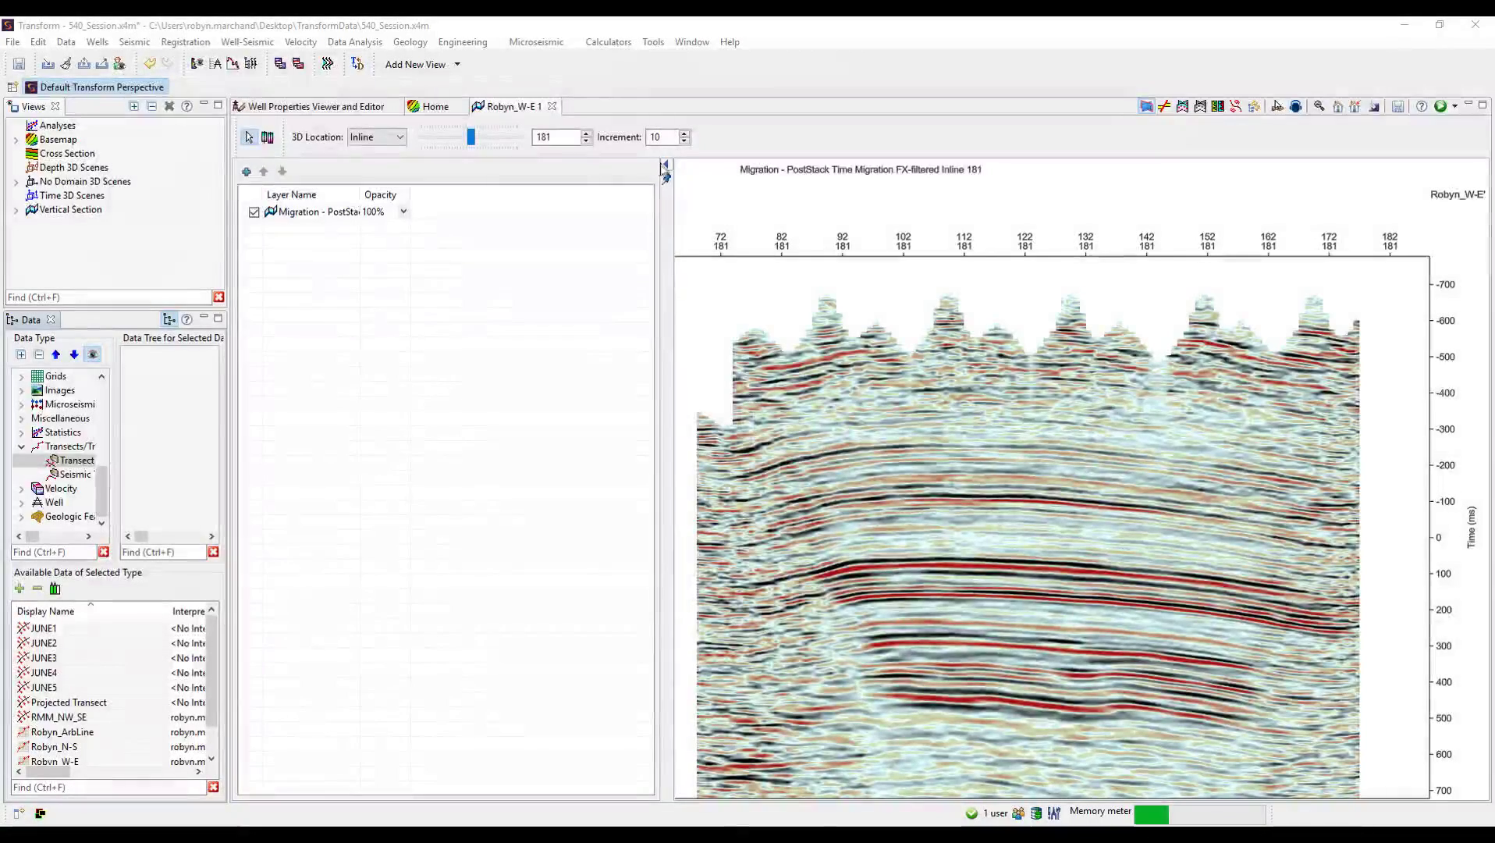
# Hide the layer list and turn on horizon interpretation for the west-east vertical section
pyautogui.click(664, 166)
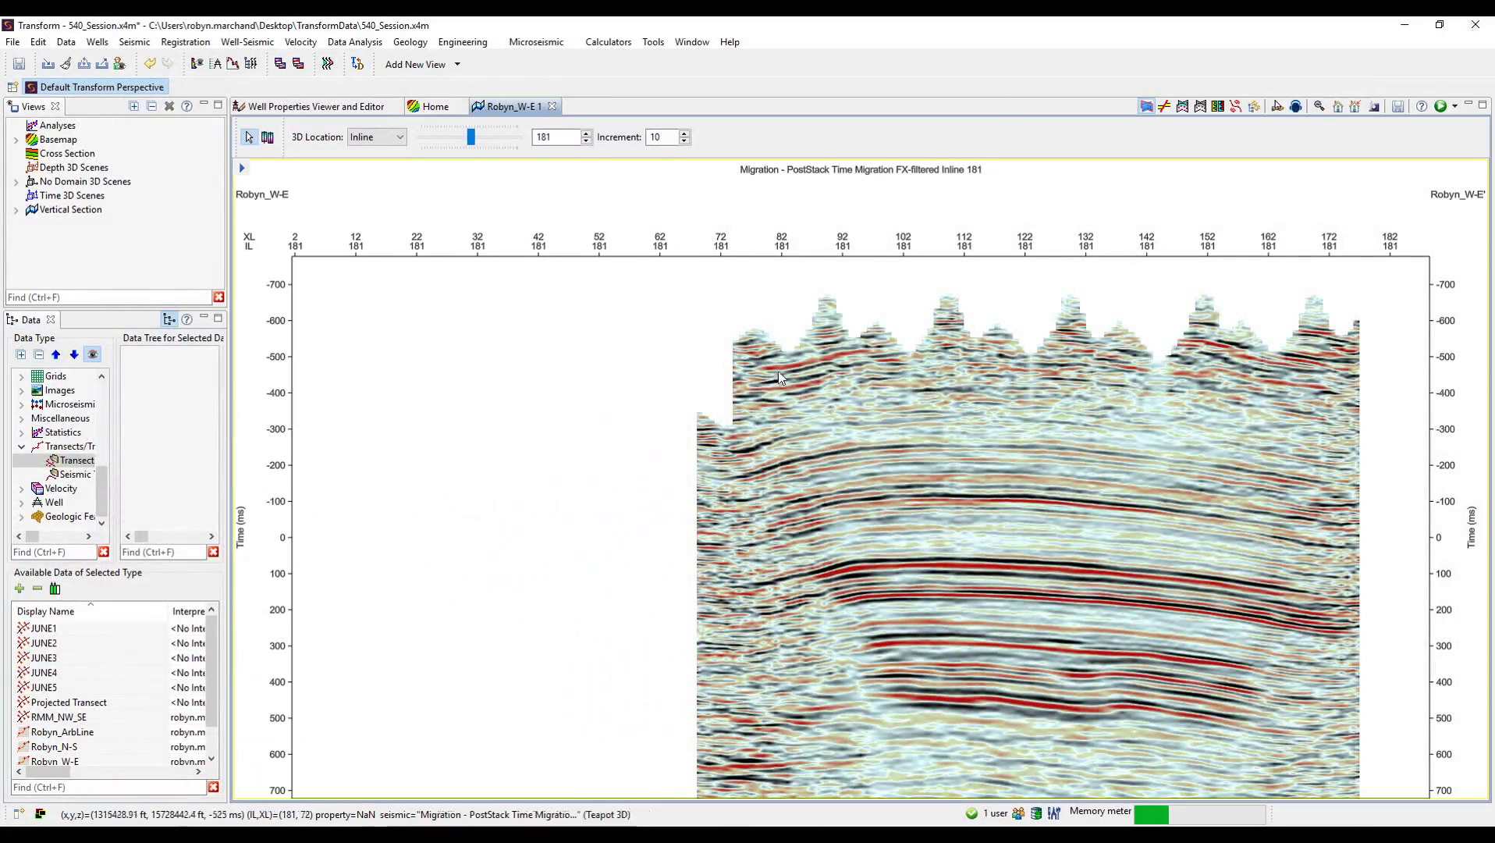
pyautogui.click(1184, 109)
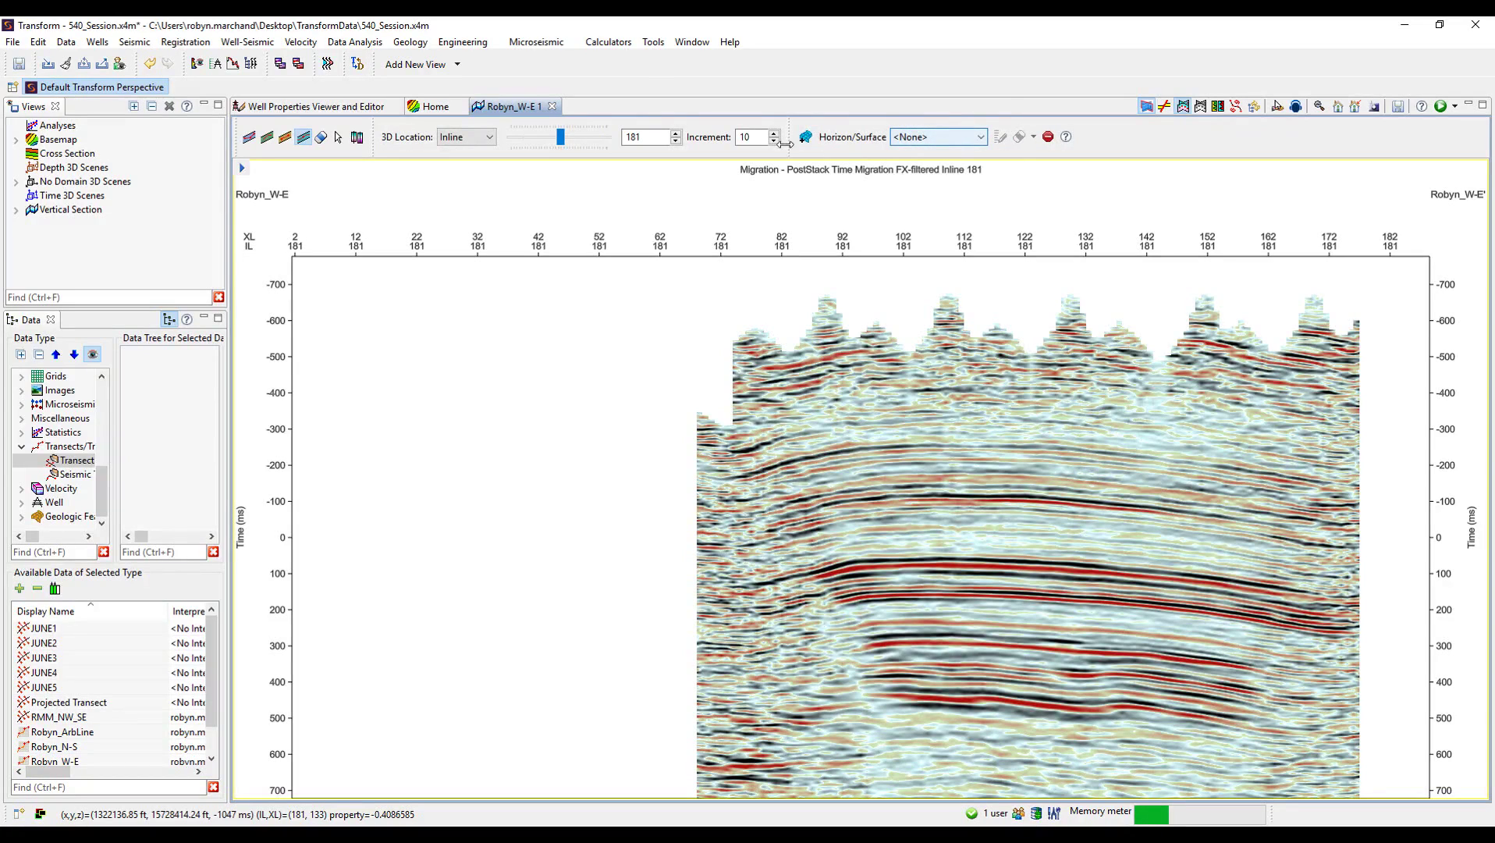
pyautogui.click(930, 144)
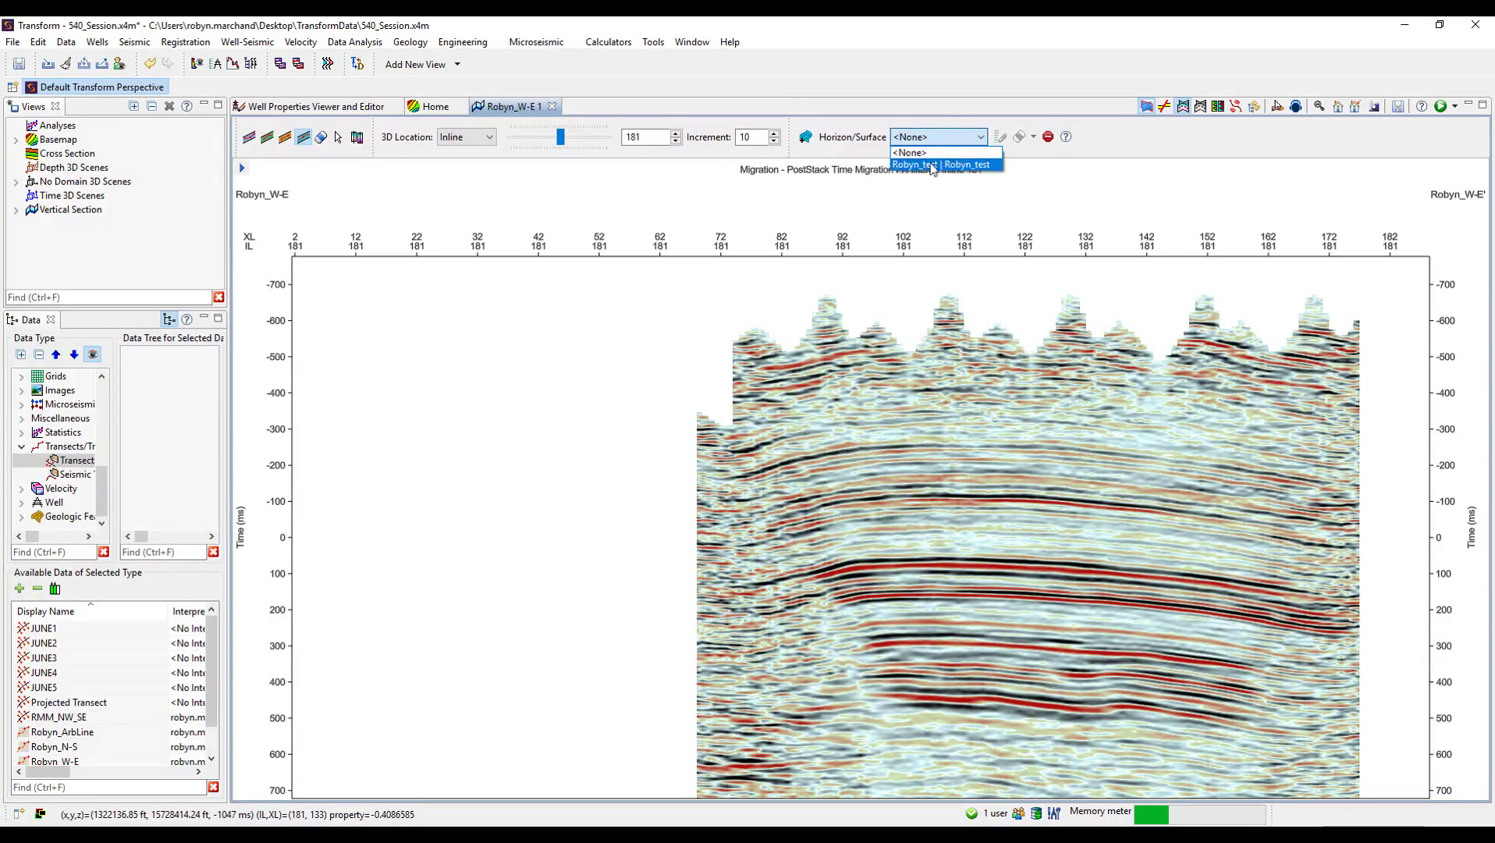
pyautogui.press('Escape')
# Start adding a horizon with a new parent horizon named with the interpreter's first name plus "_new", coloured bright green
pyautogui.click(806, 136)
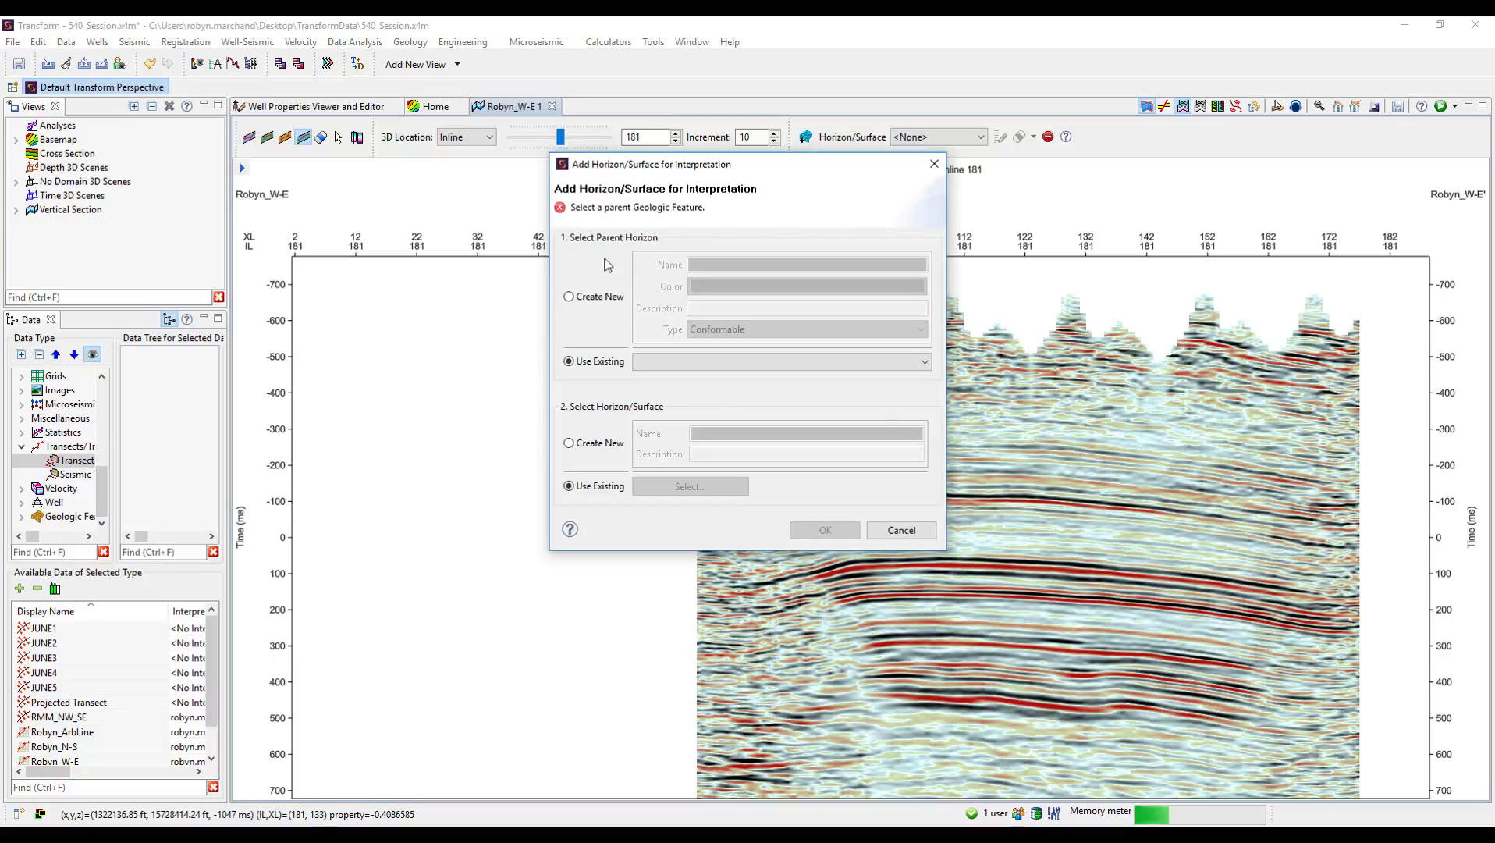
pyautogui.click(597, 297)
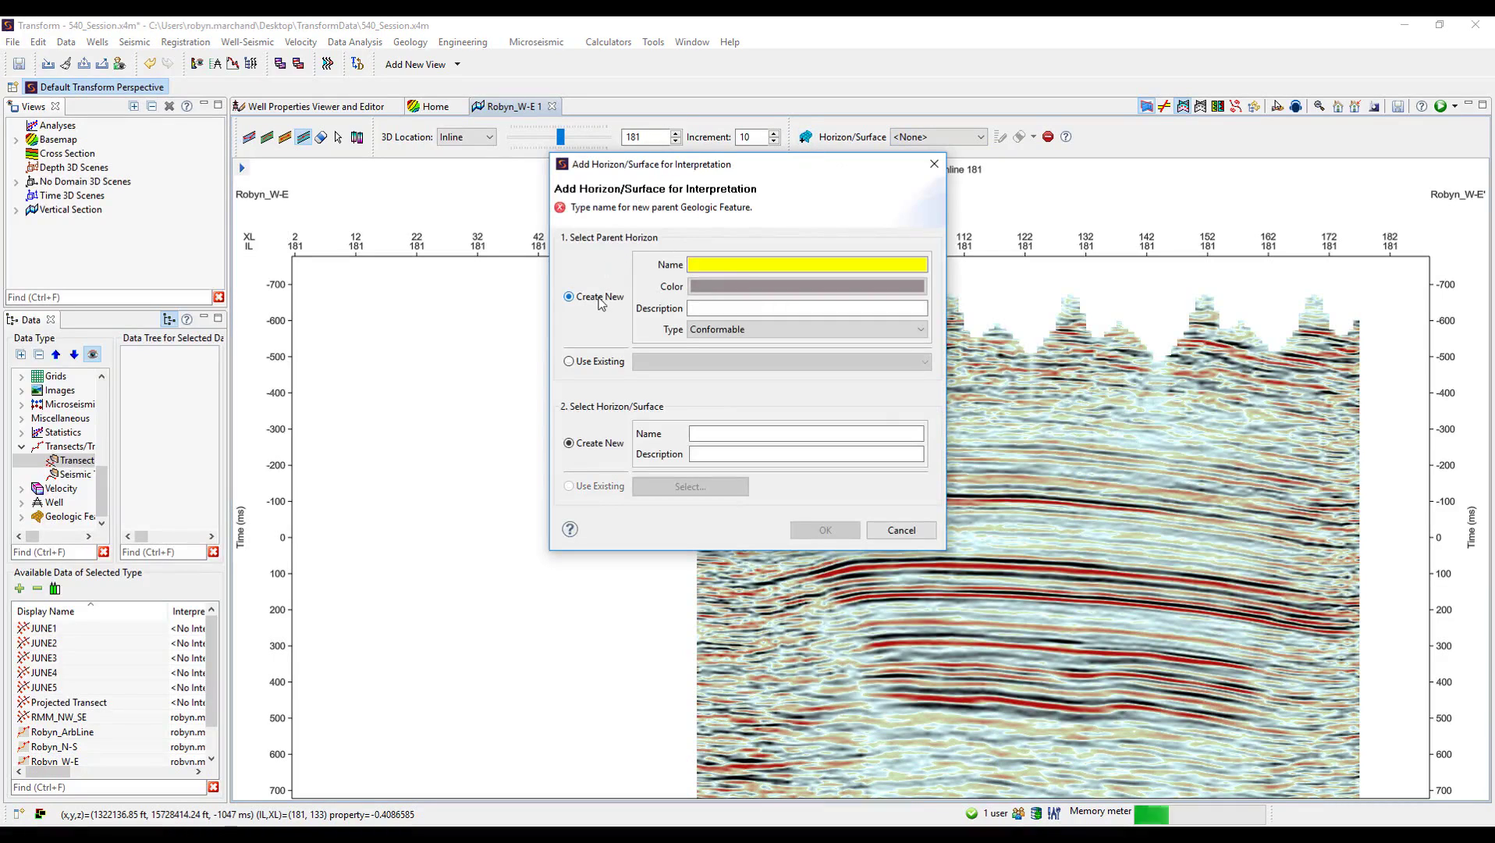
pyautogui.click(729, 269)
pyautogui.write('Robyn')
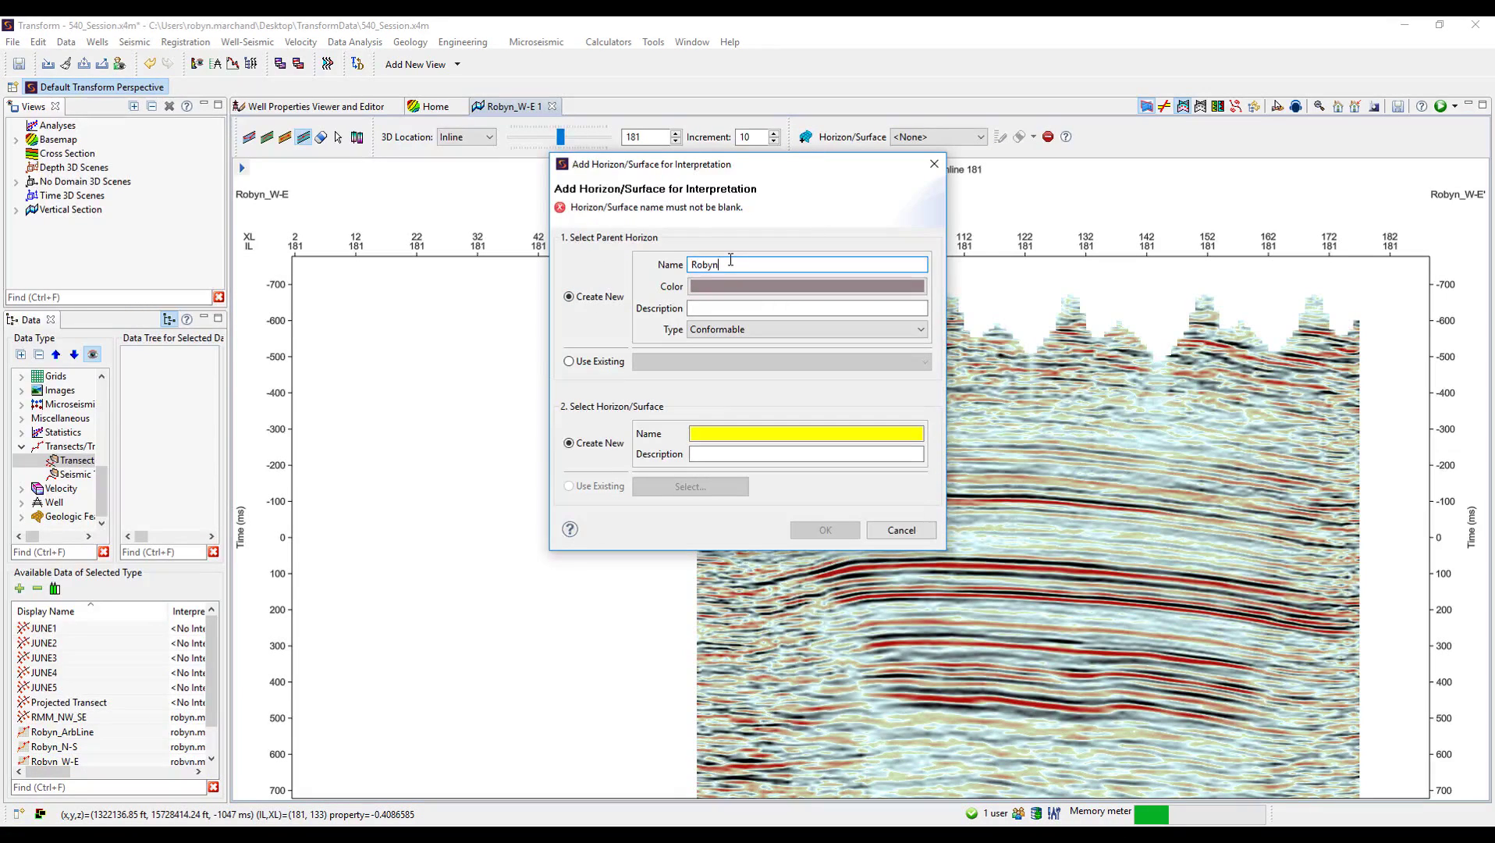
pyautogui.write('_new')
pyautogui.click(738, 287)
pyautogui.click(609, 257)
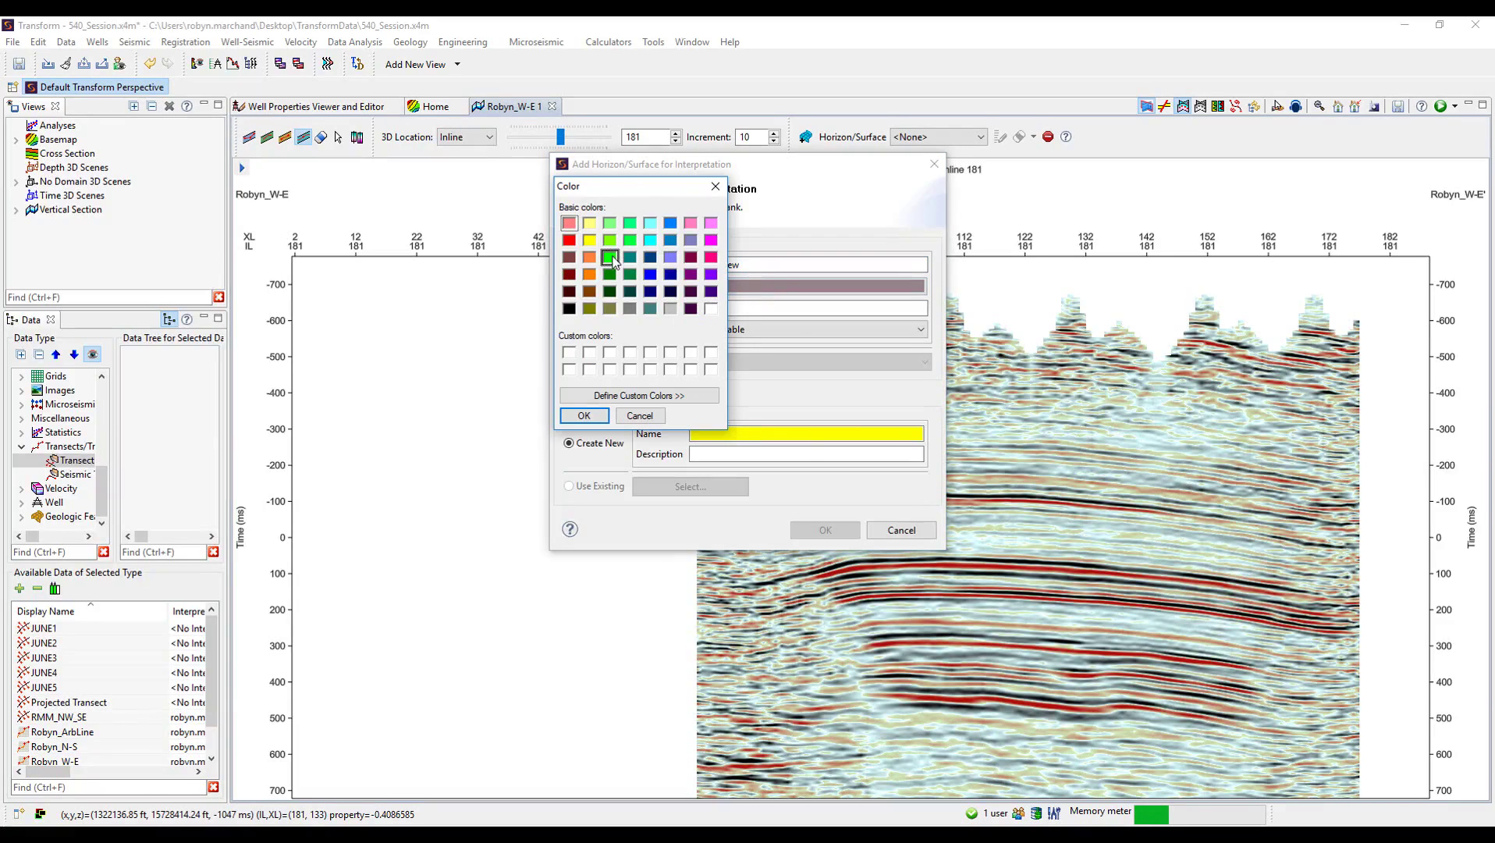
pyautogui.click(583, 415)
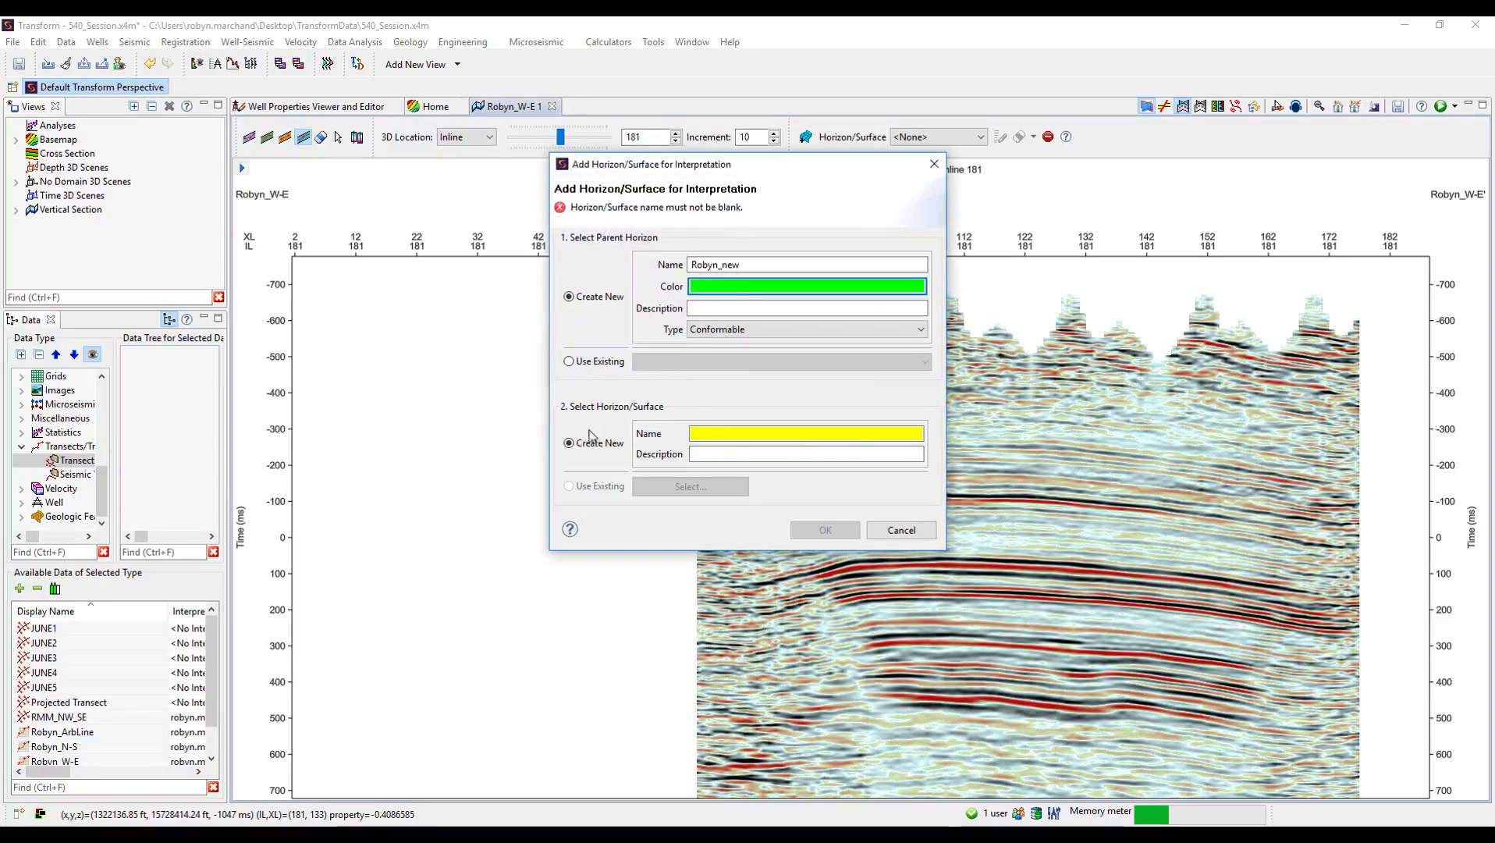
# Give the new horizon/surface the same name as its parent, create it, and keep it as the active horizon
pyautogui.click(697, 430)
pyautogui.write('Robyn')
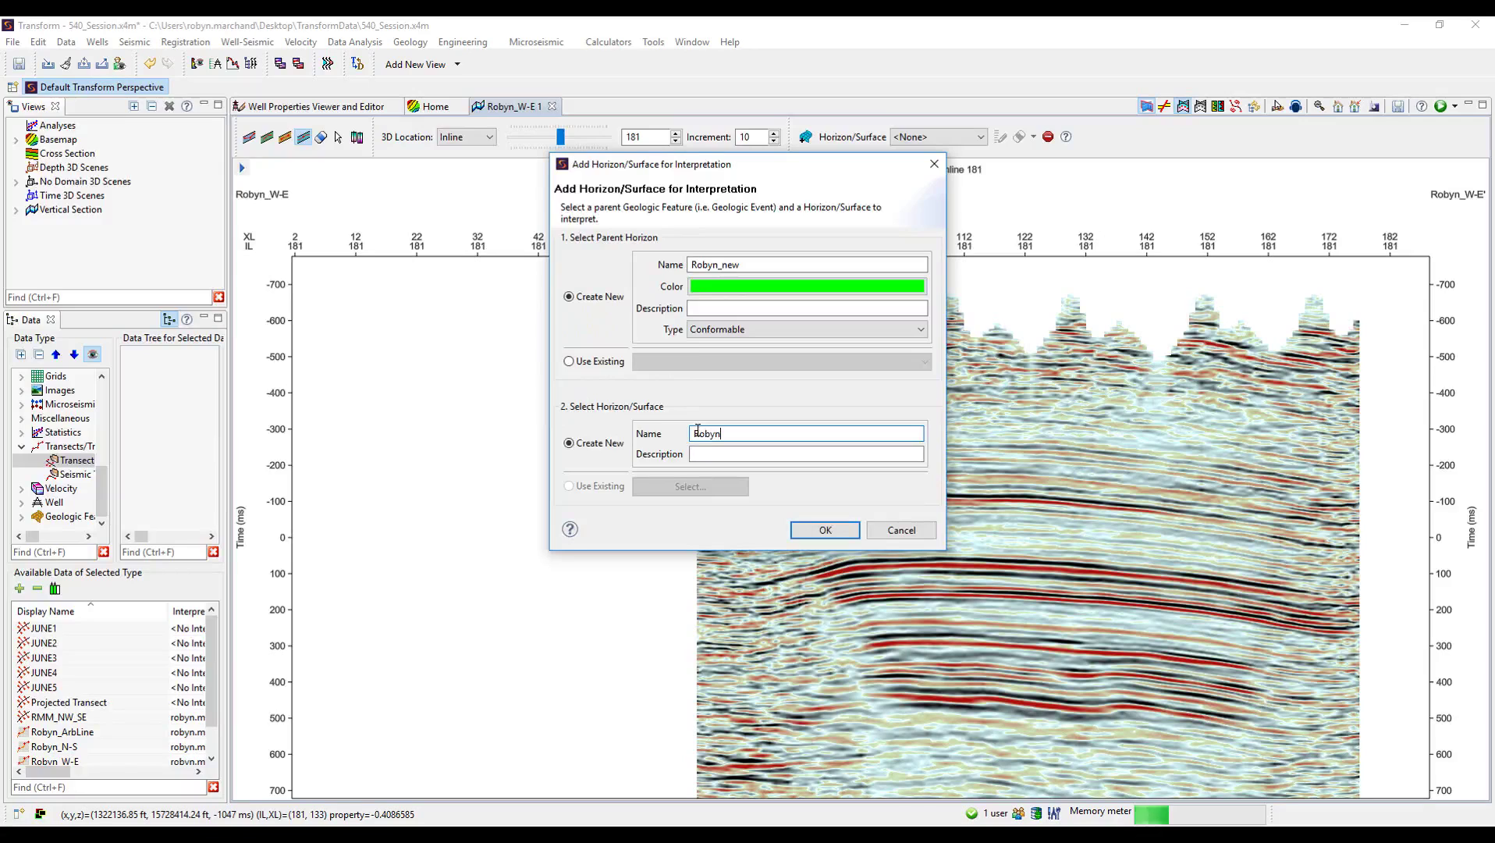
pyautogui.write('_new')
pyautogui.click(839, 531)
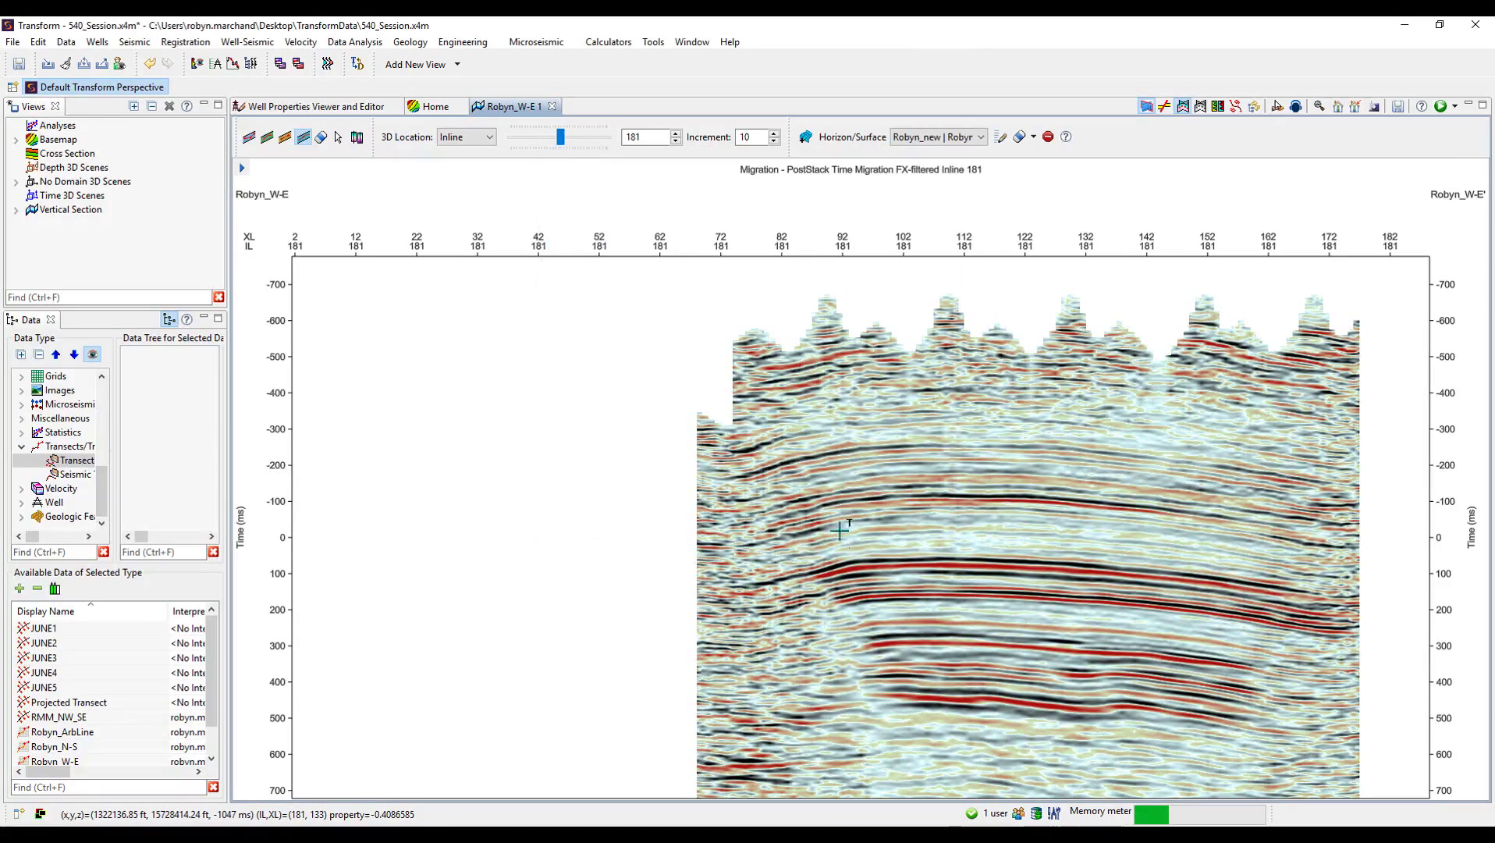
pyautogui.click(982, 139)
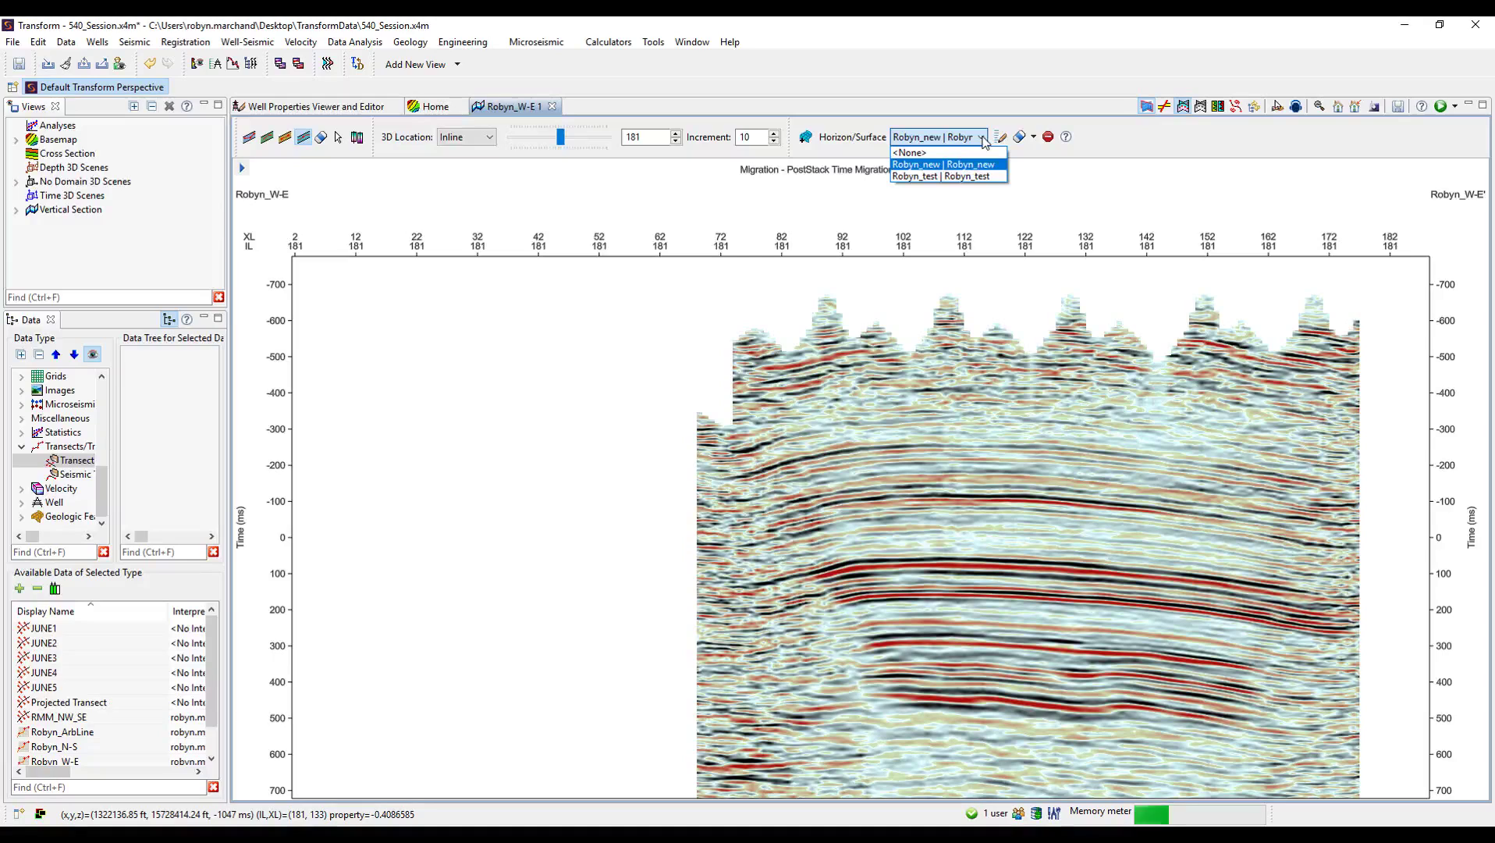
pyautogui.click(944, 165)
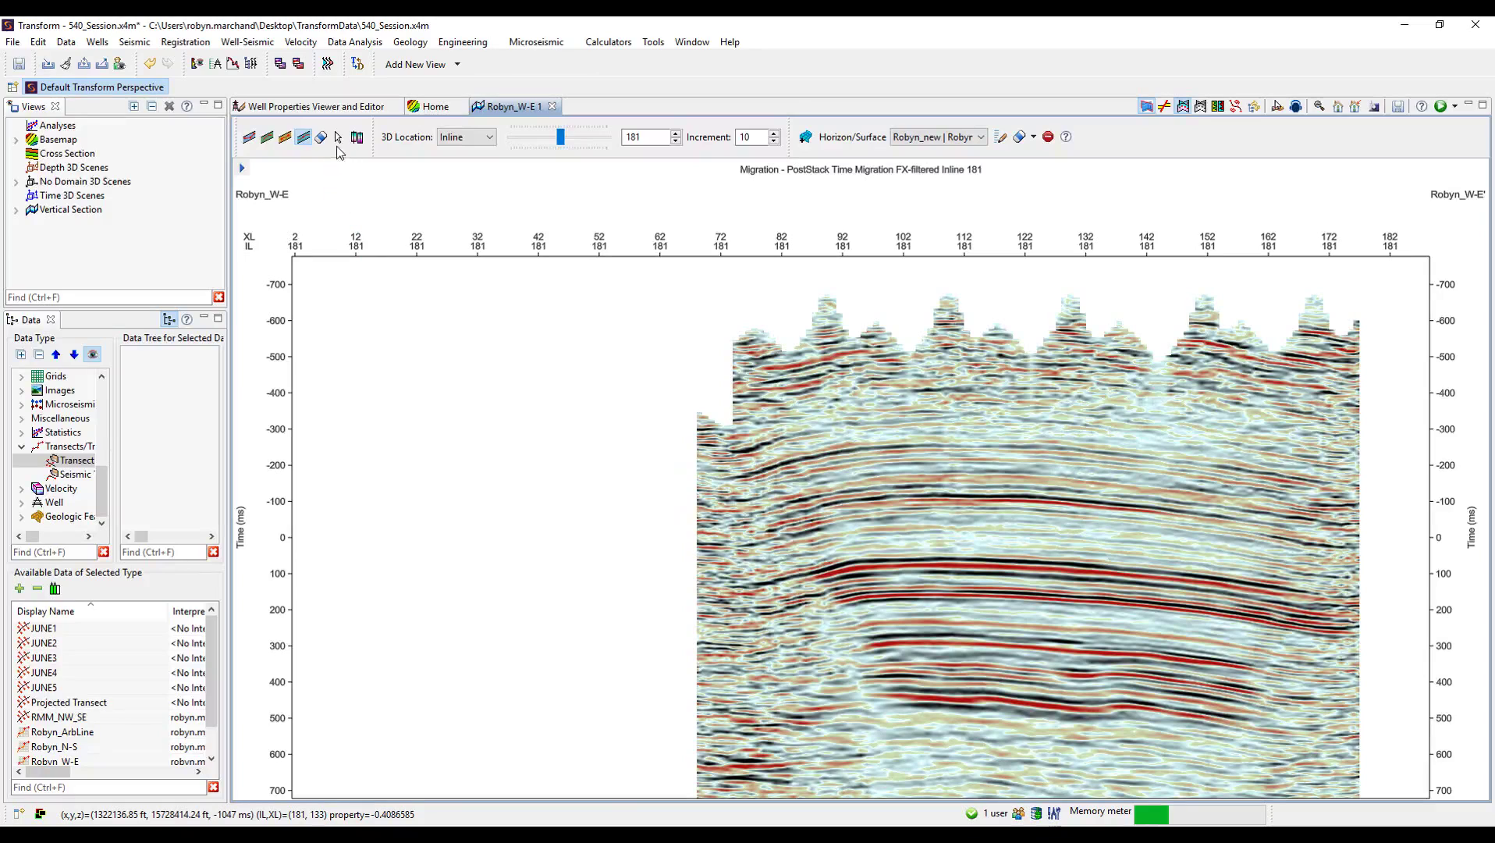
# Switch to select mode, try zooming and unzooming the section, and zoom in on the reflectors between about -280 and 420 ms
pyautogui.click(338, 138)
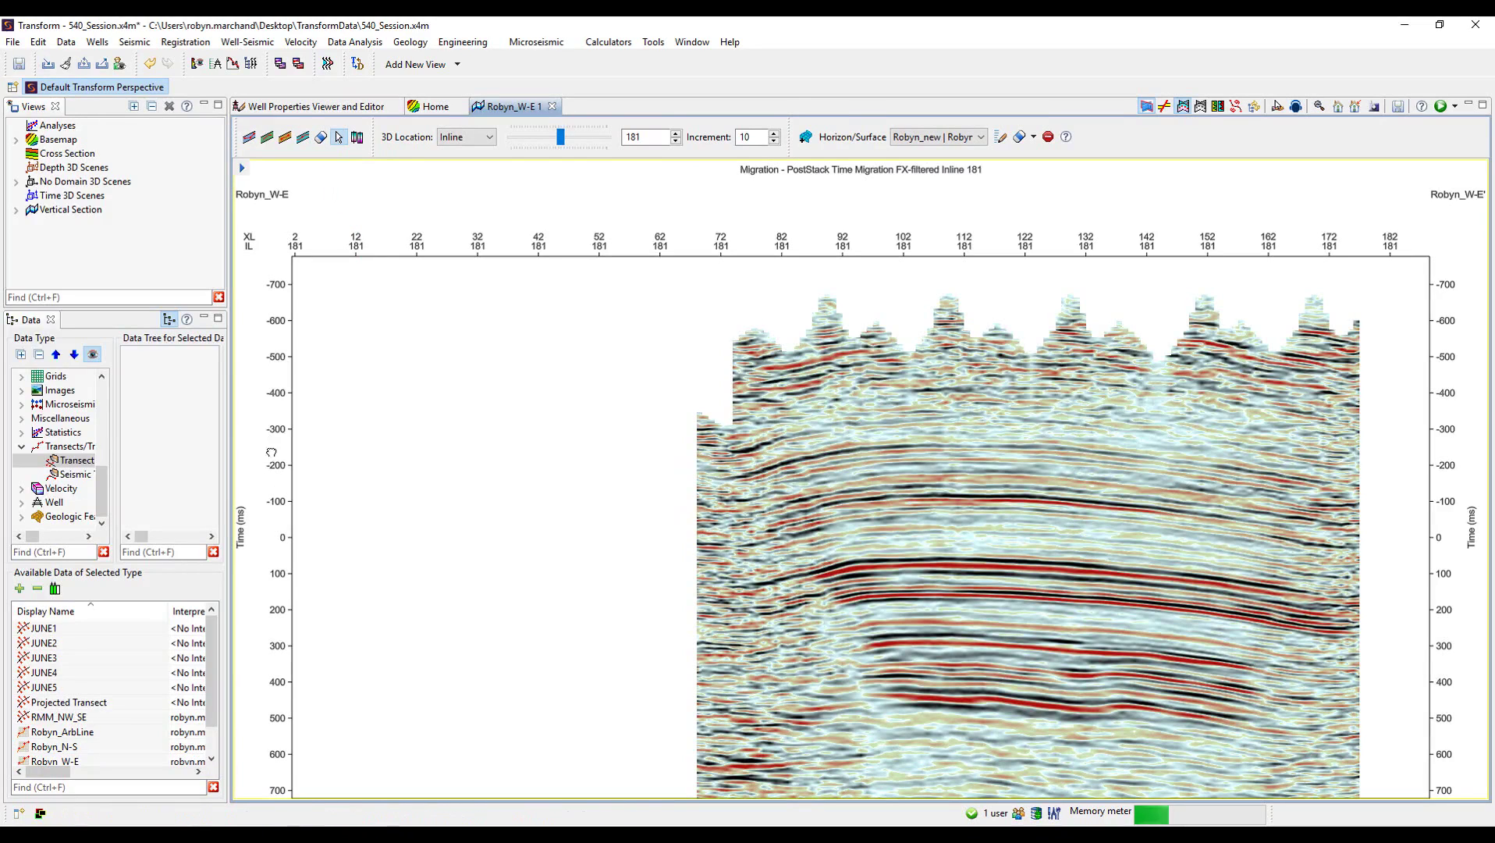
pyautogui.moveTo(813, 437); pyautogui.dragTo(1313, 687)
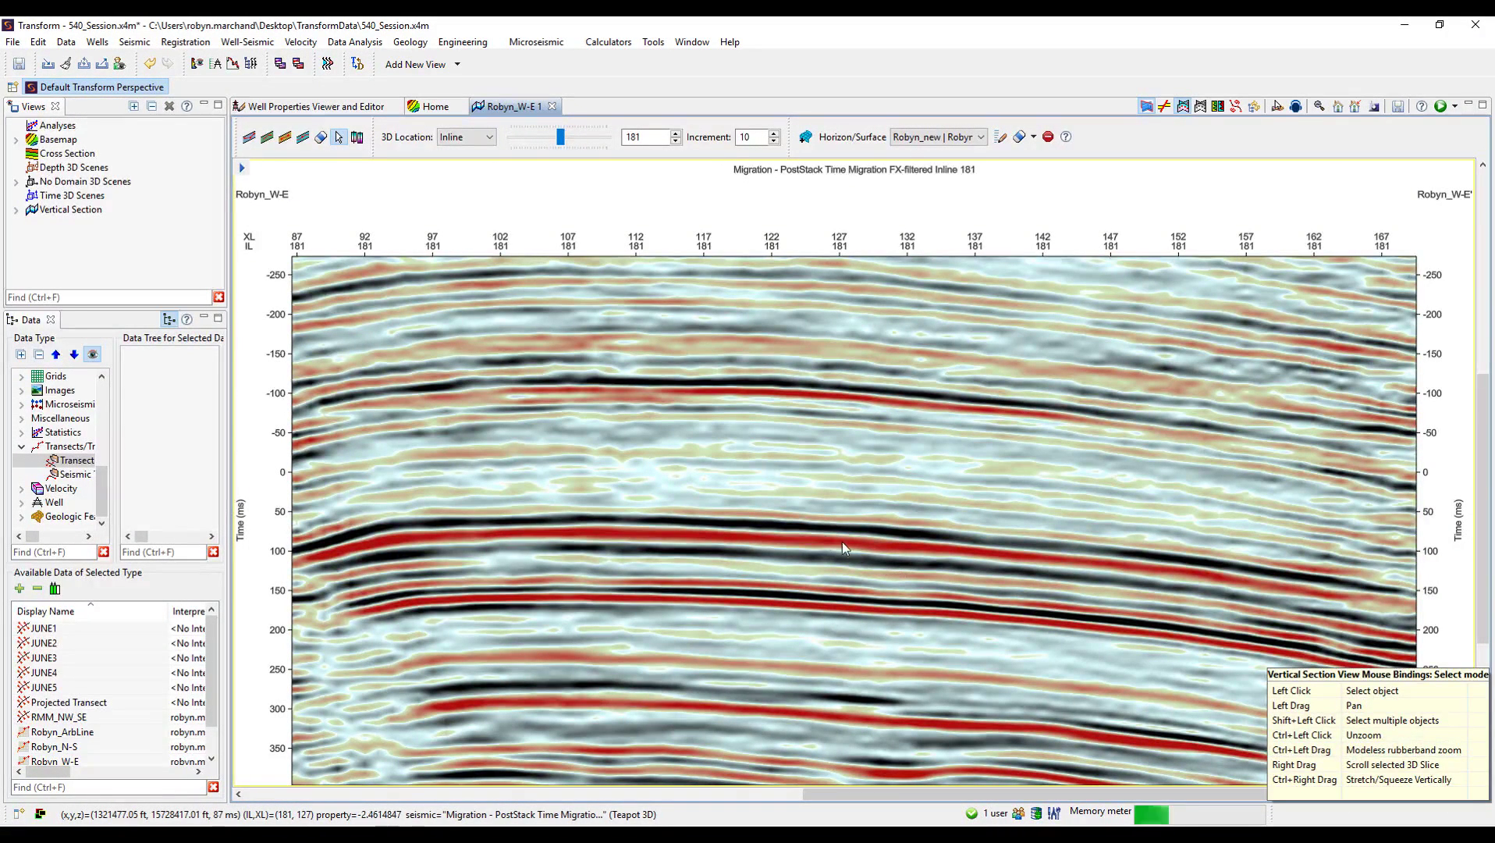
pyautogui.keyDown('ctrl'); pyautogui.click(799, 503); pyautogui.keyUp('ctrl')
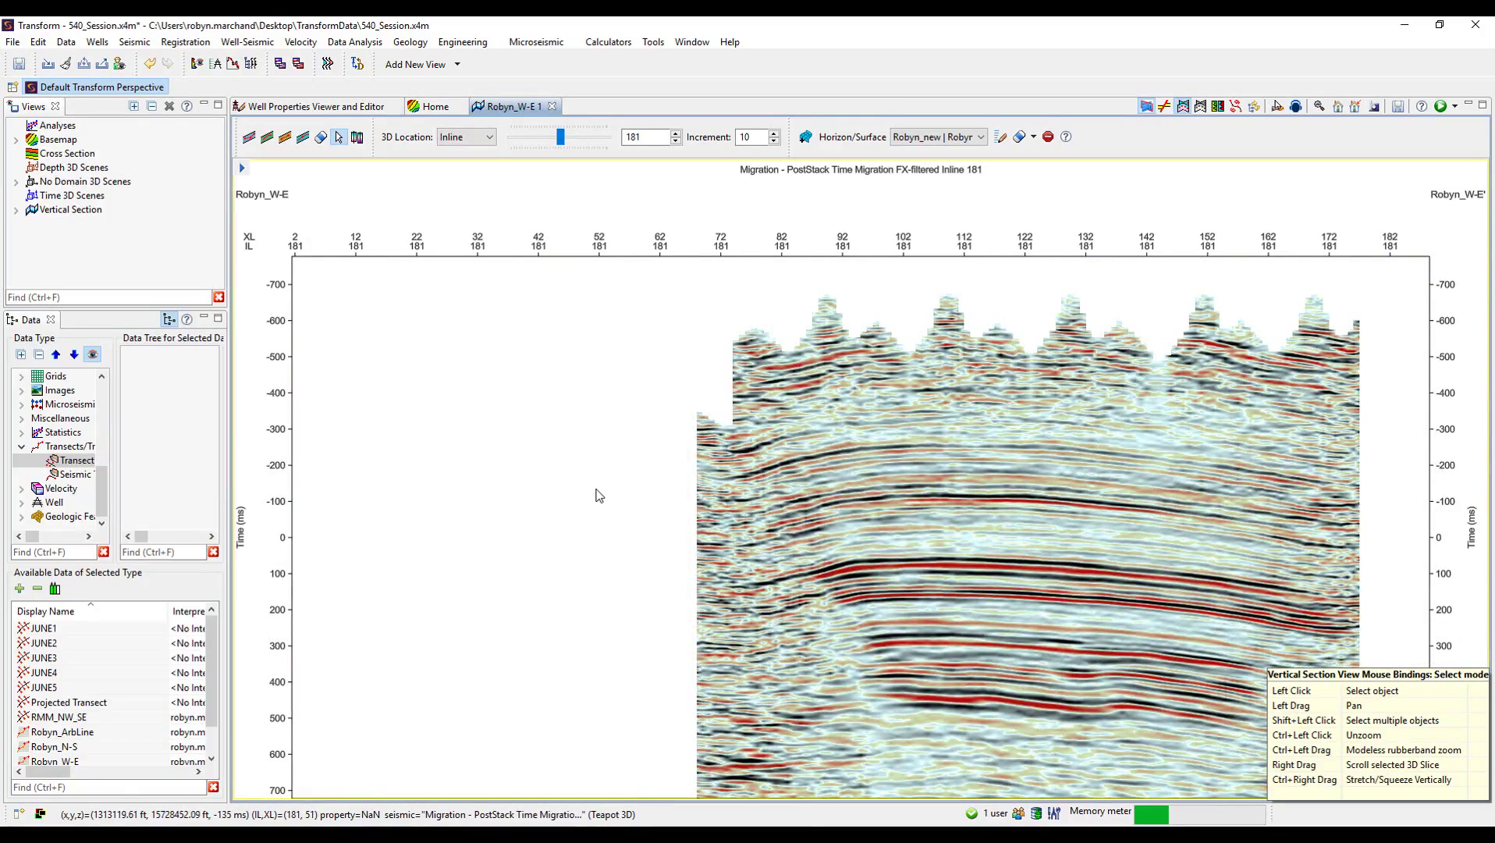
pyautogui.moveTo(599, 496); pyautogui.dragTo(624, 537)
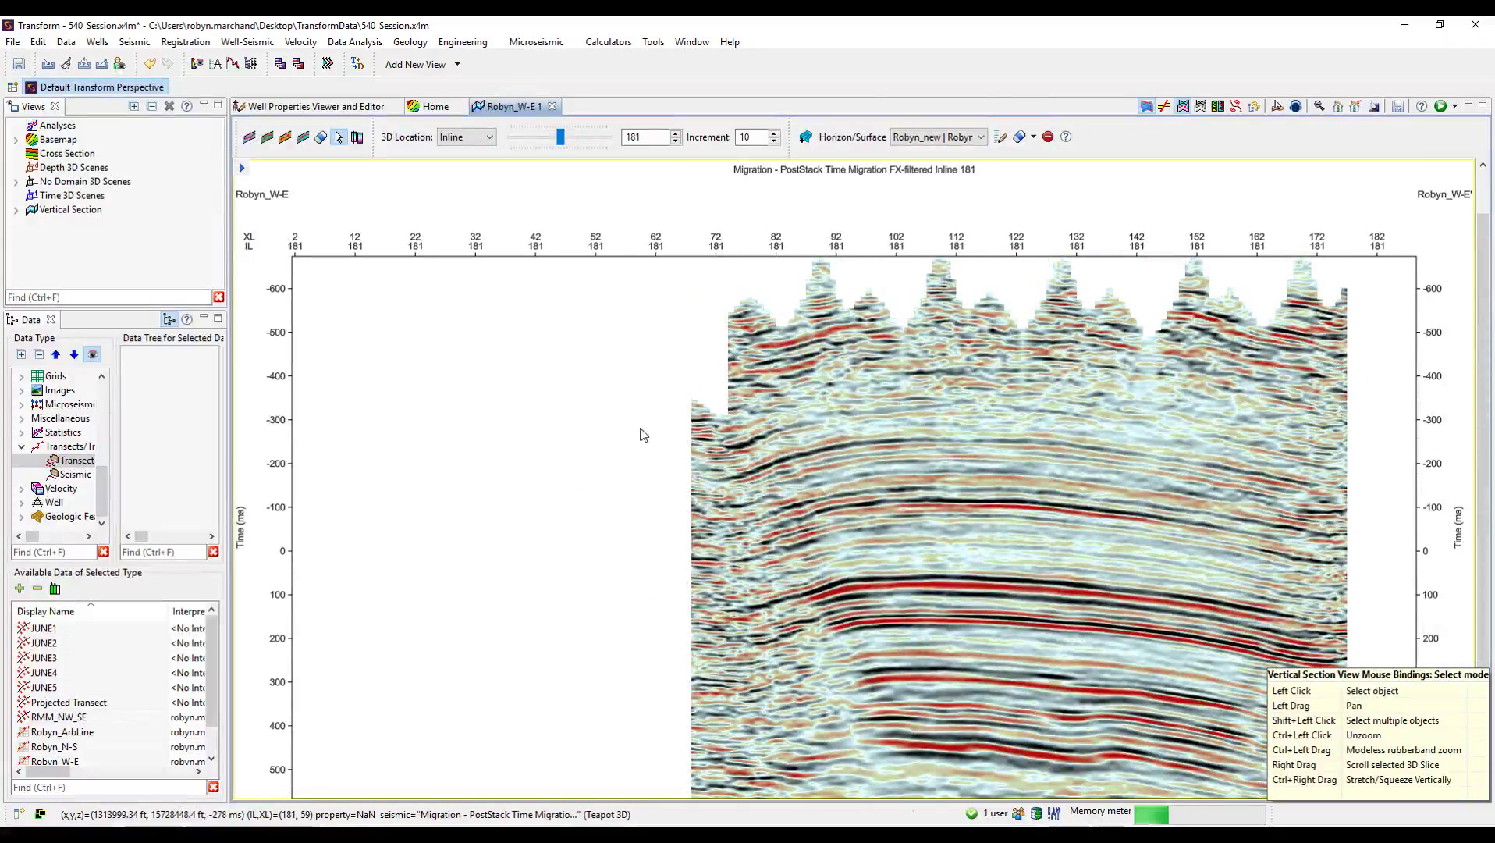
pyautogui.moveTo(639, 427); pyautogui.dragTo(1421, 740)
pyautogui.doubleClick(1420, 738)
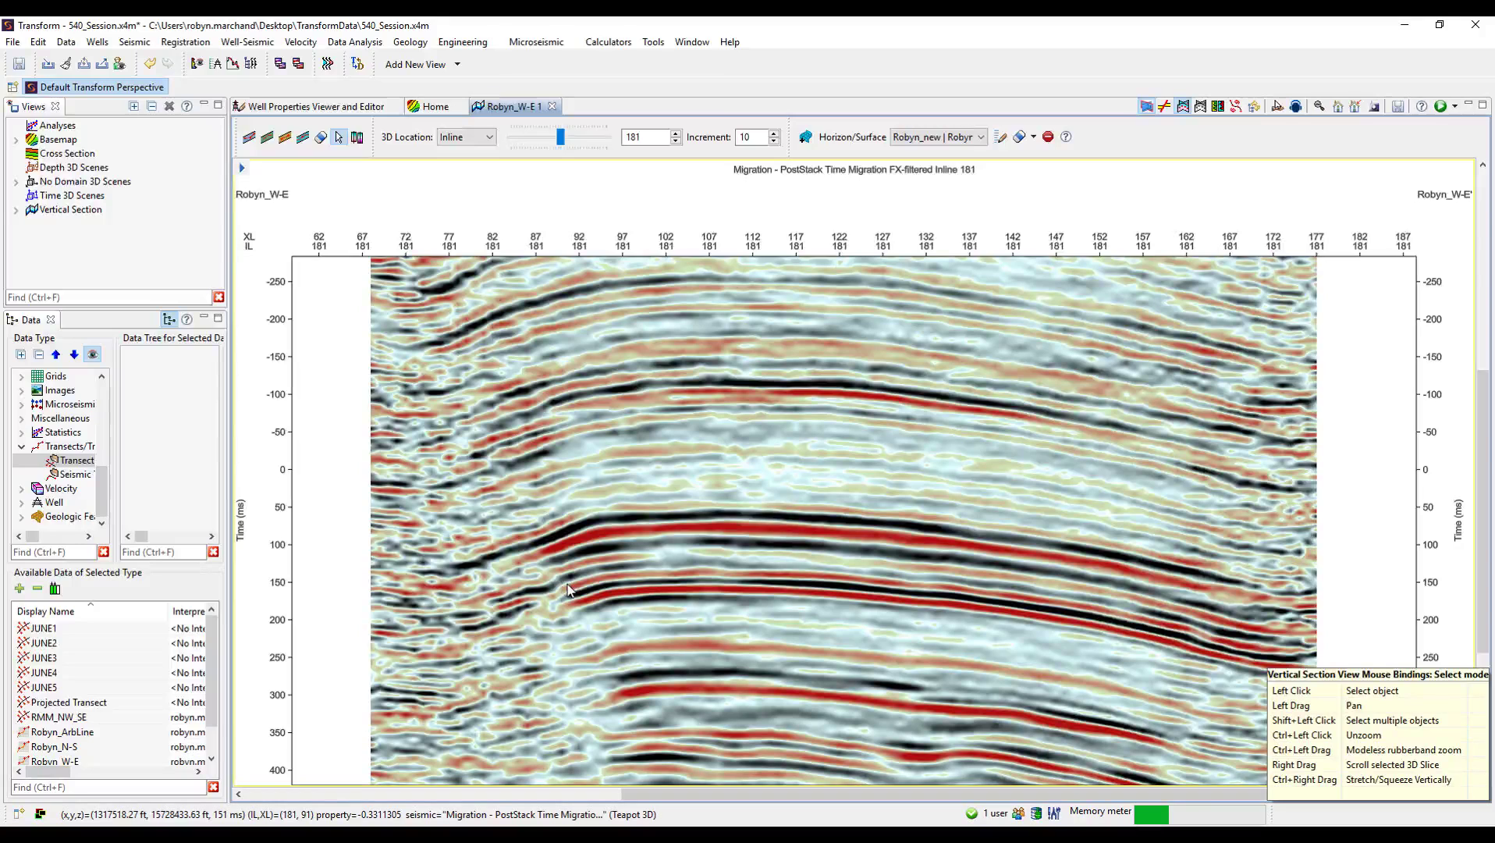
pyautogui.click(1428, 733)
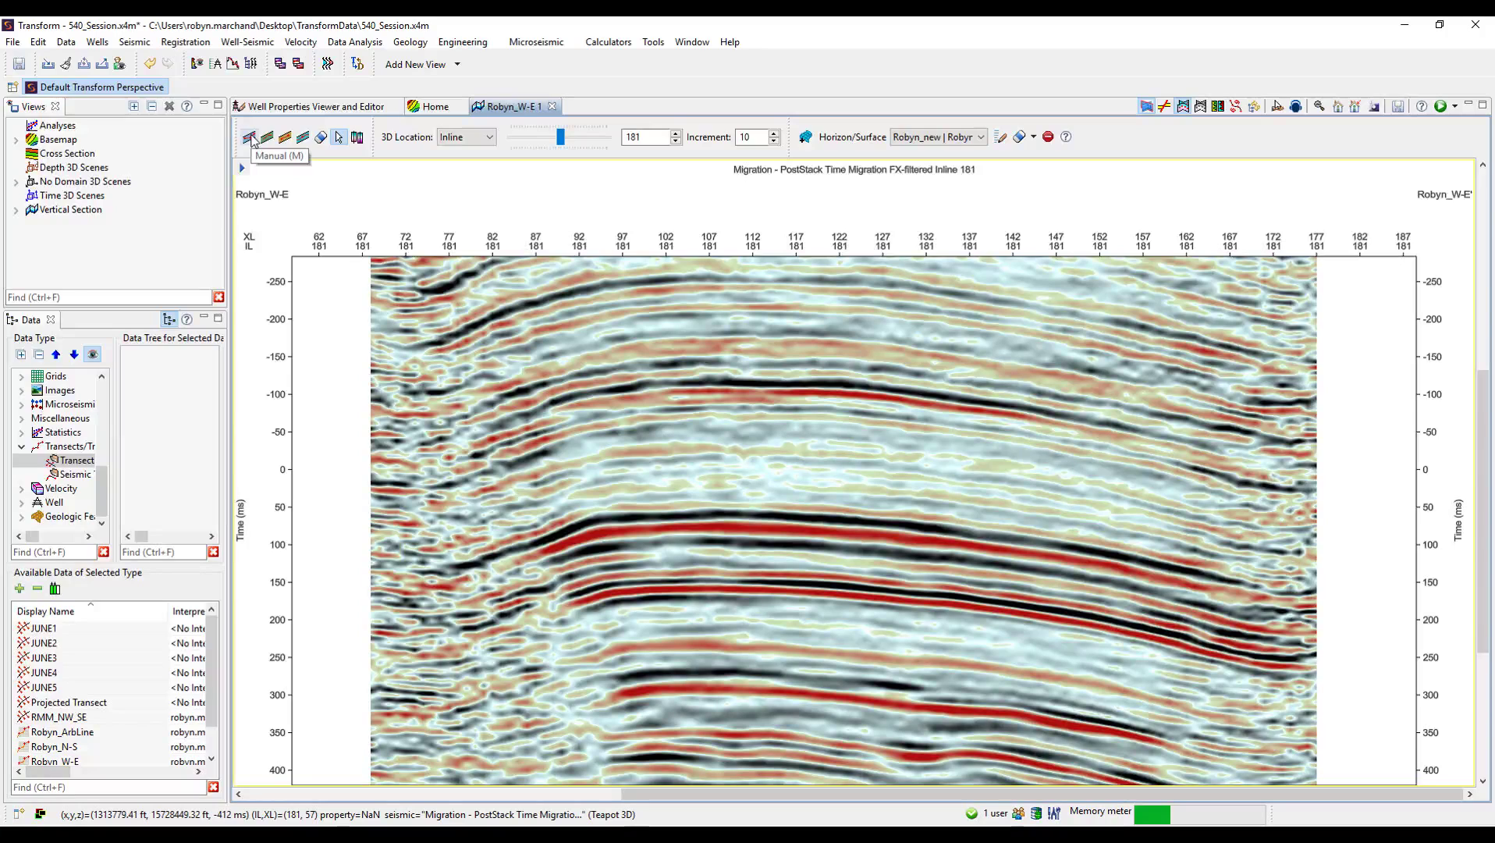
# Choose the Manual interpretation mode and review the active horizon's tracking parameters
pyautogui.click(249, 139)
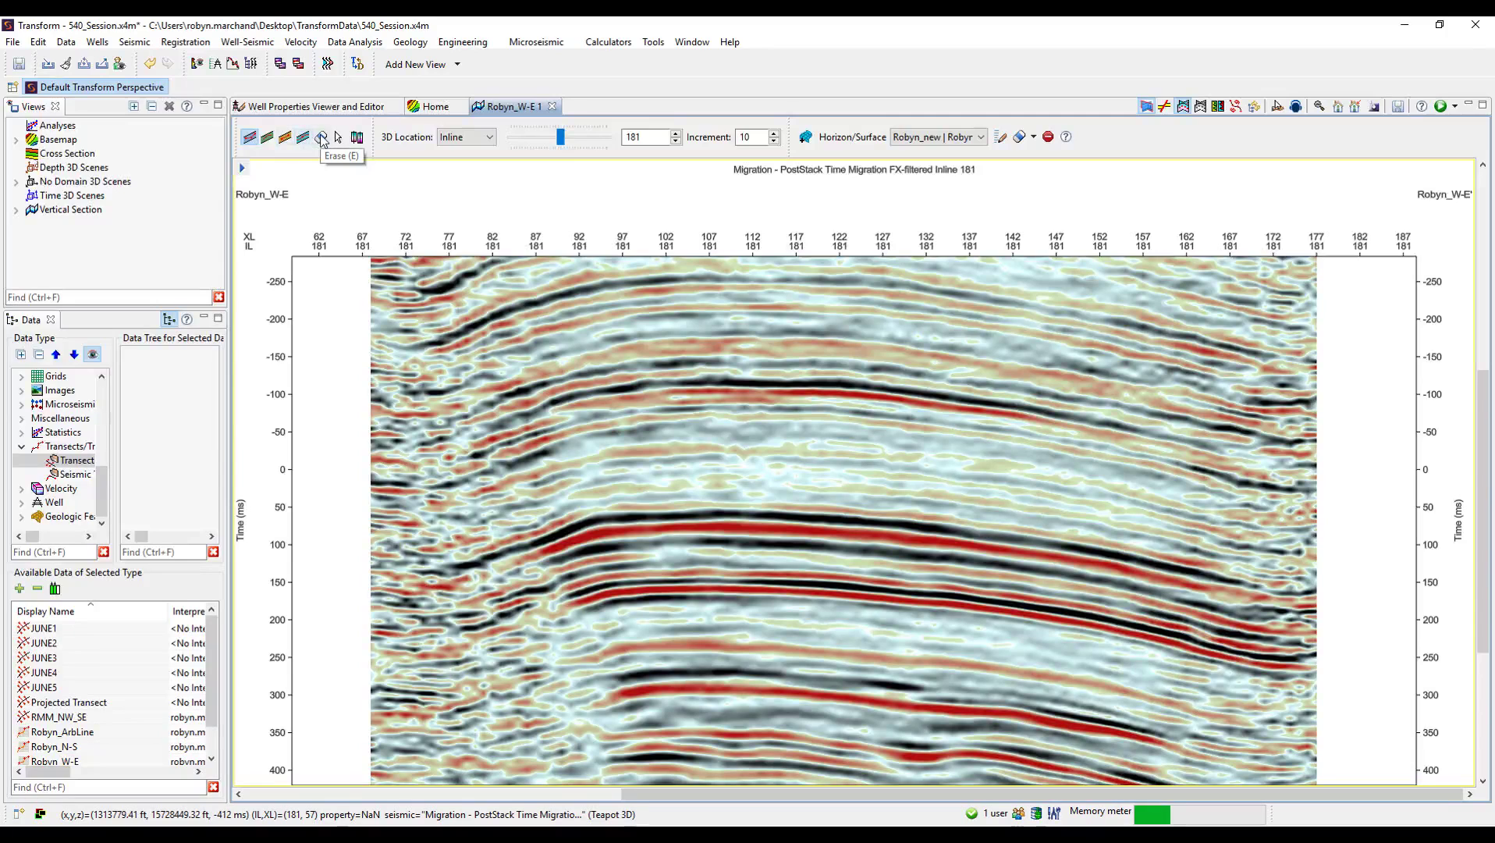
pyautogui.click(321, 138)
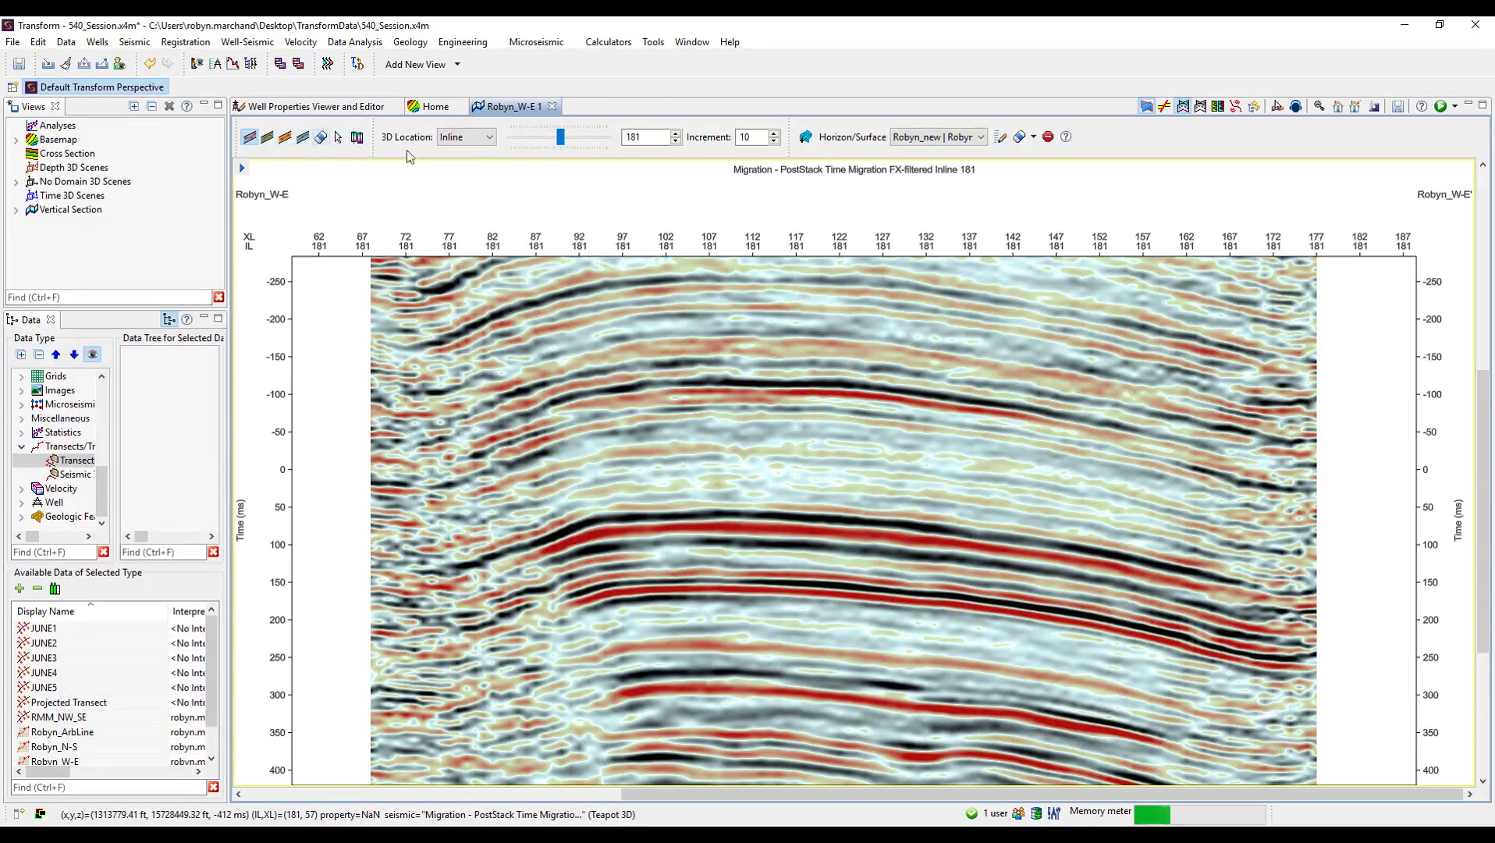
pyautogui.click(1001, 140)
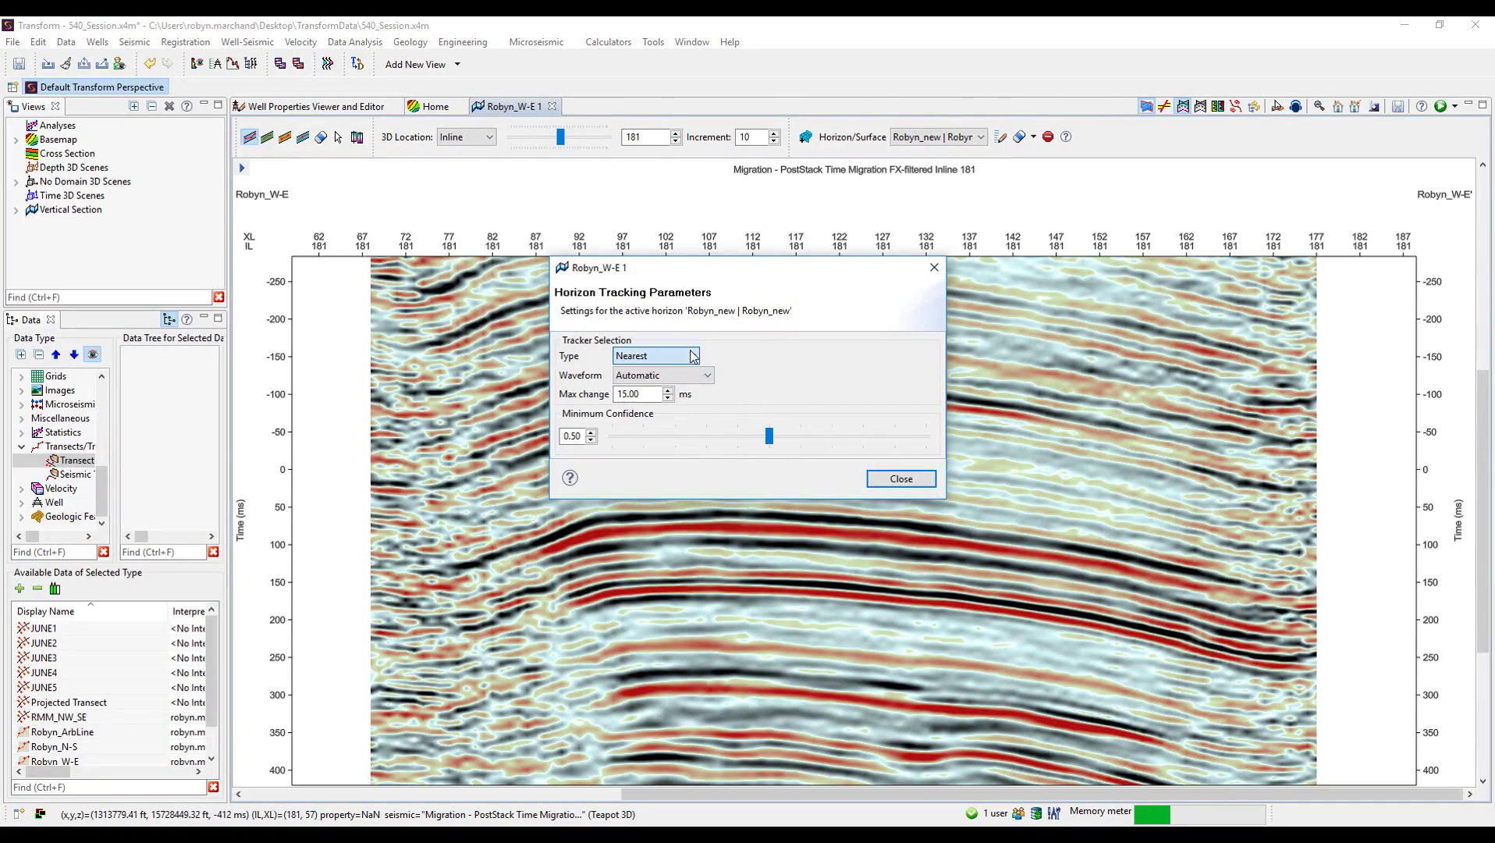
pyautogui.click(901, 478)
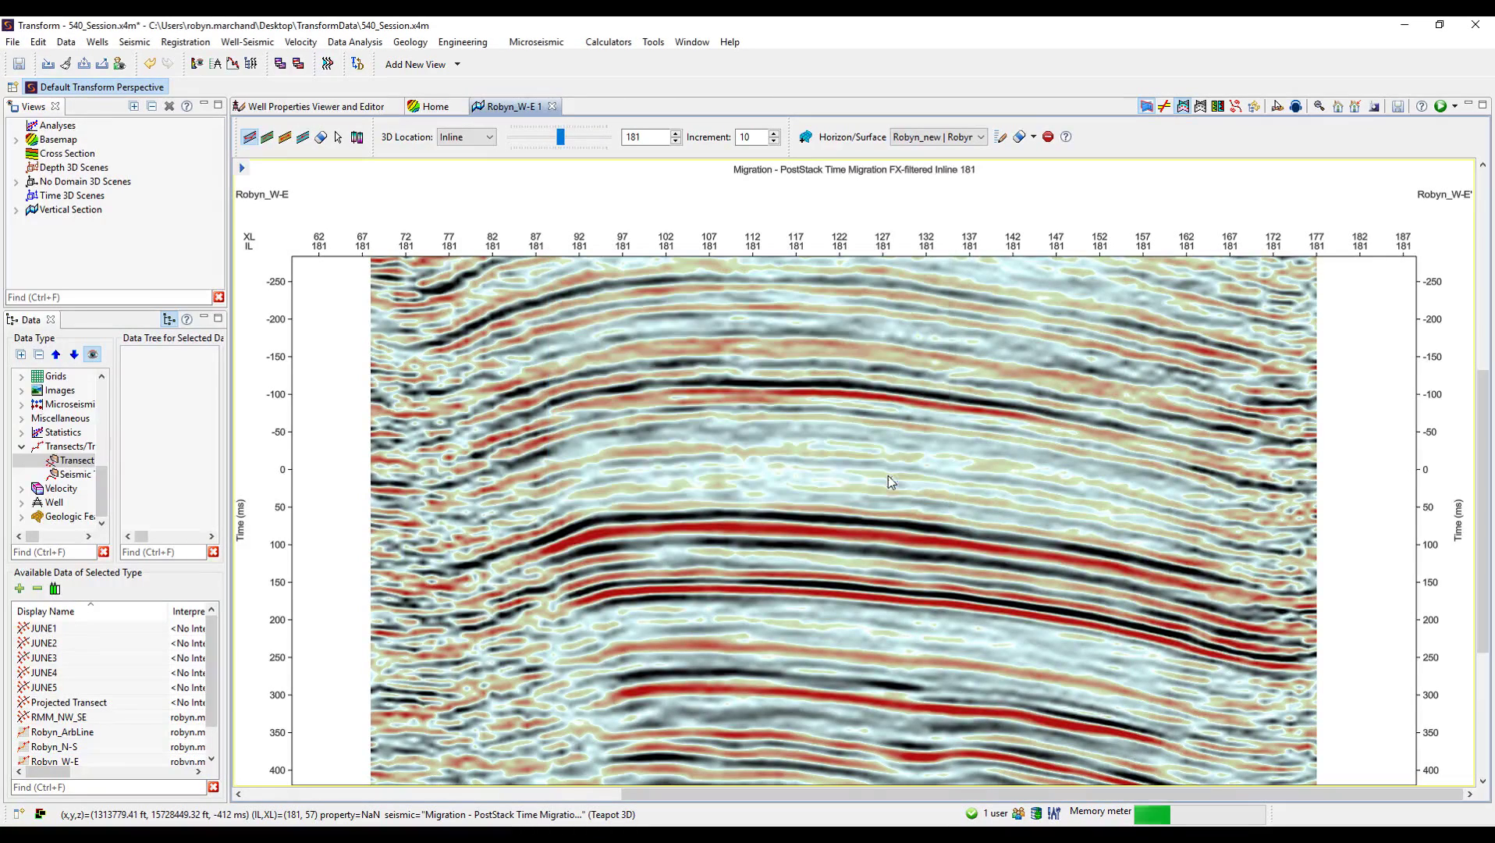
# Manually pick the new horizon along the strong black reflector from about crossline 88 to 99, at about 100 to 60 ms
pyautogui.click(542, 543)
pyautogui.click(591, 521)
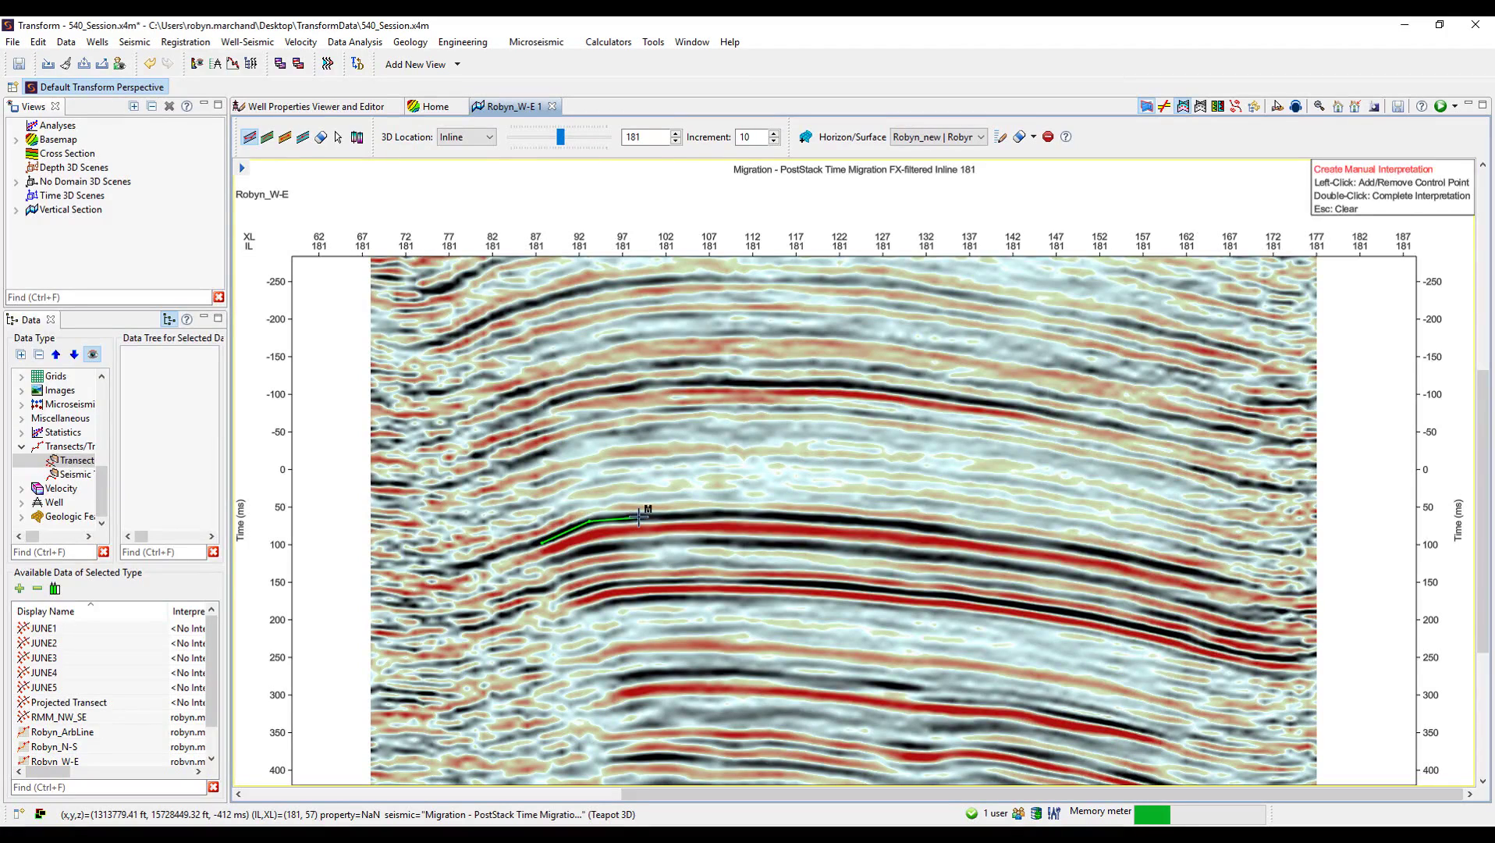
pyautogui.press('Escape')
# Show a narrowed layer list beside the section and set the new horizon layer's line width to 3
pyautogui.click(242, 168)
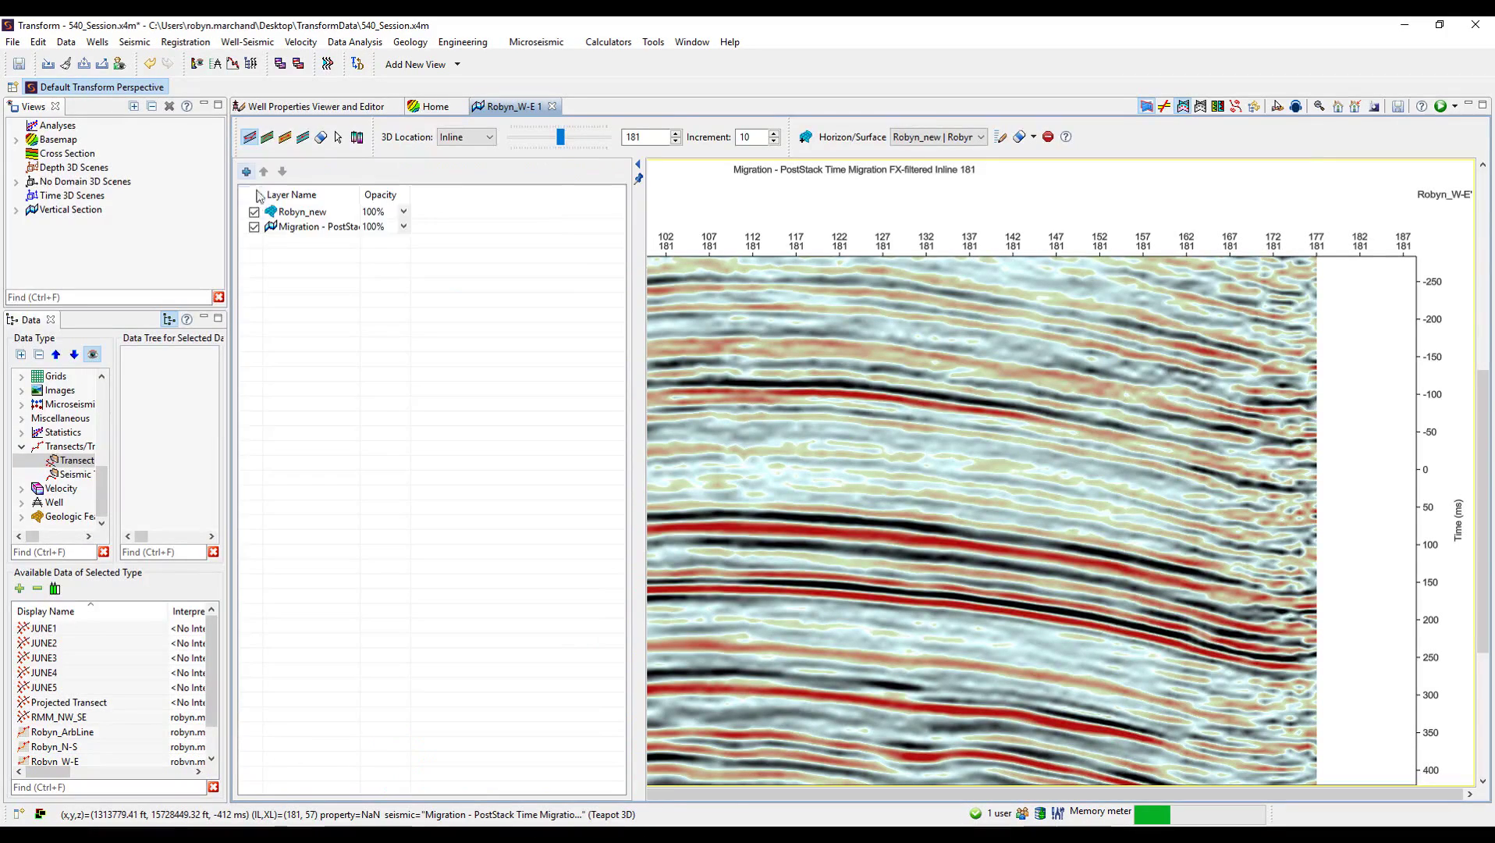
pyautogui.rightClick(299, 212)
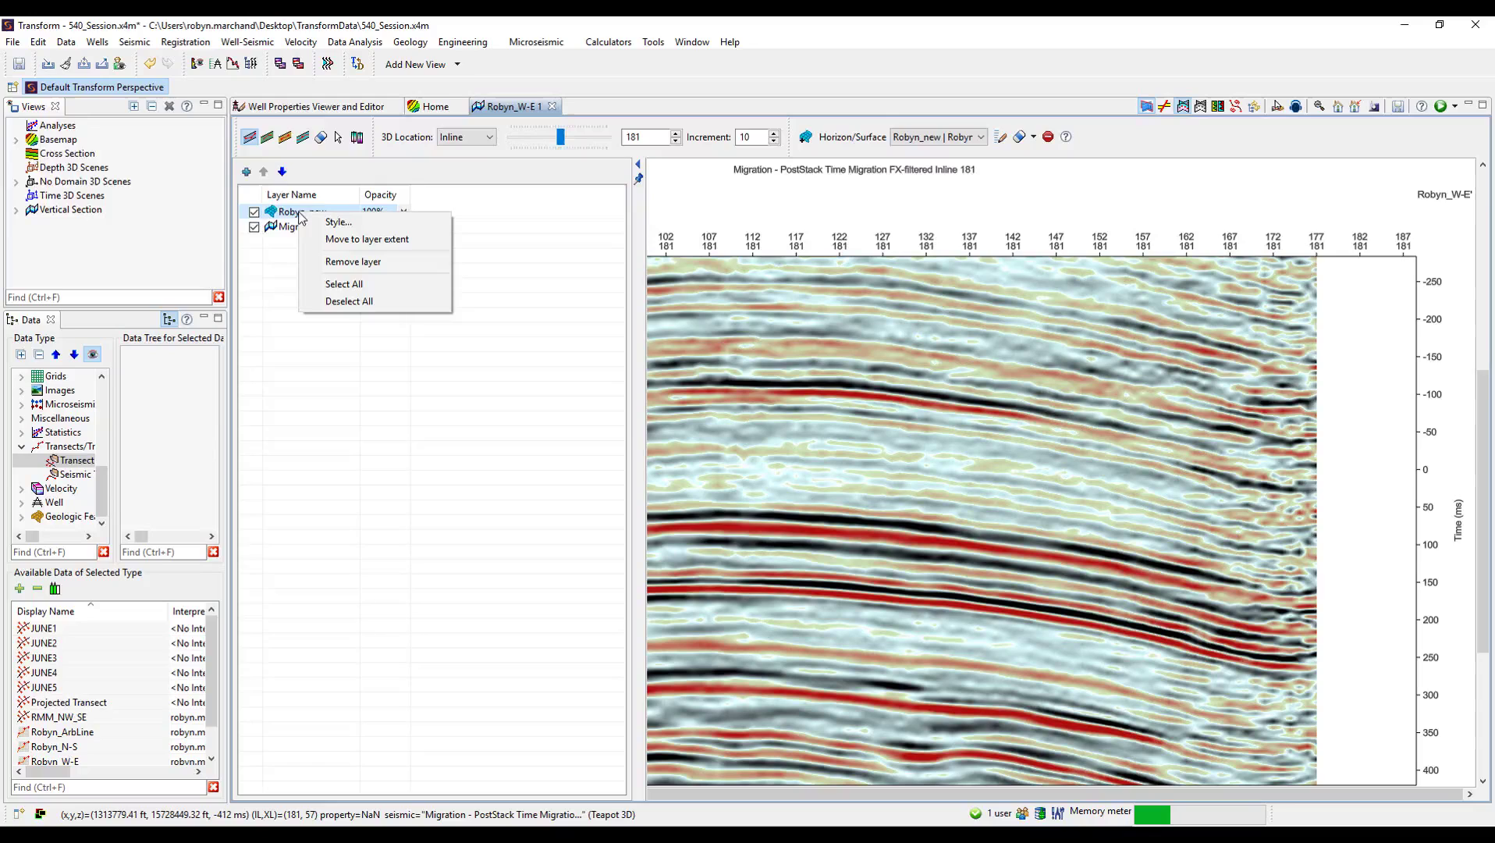
pyautogui.click(347, 224)
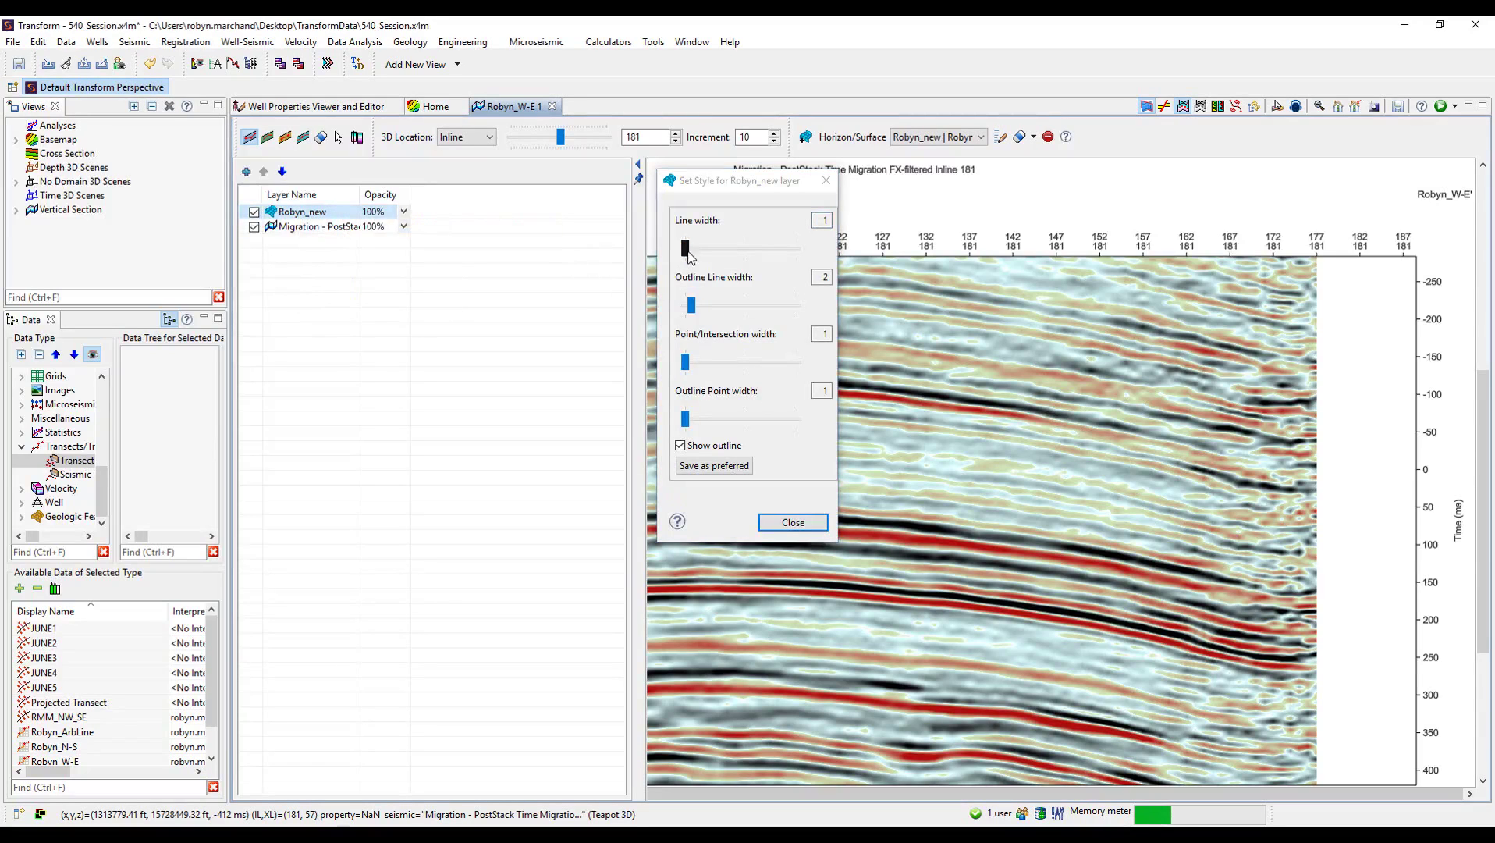
pyautogui.moveTo(686, 249); pyautogui.dragTo(719, 250)
pyautogui.moveTo(733, 180); pyautogui.dragTo(923, 211)
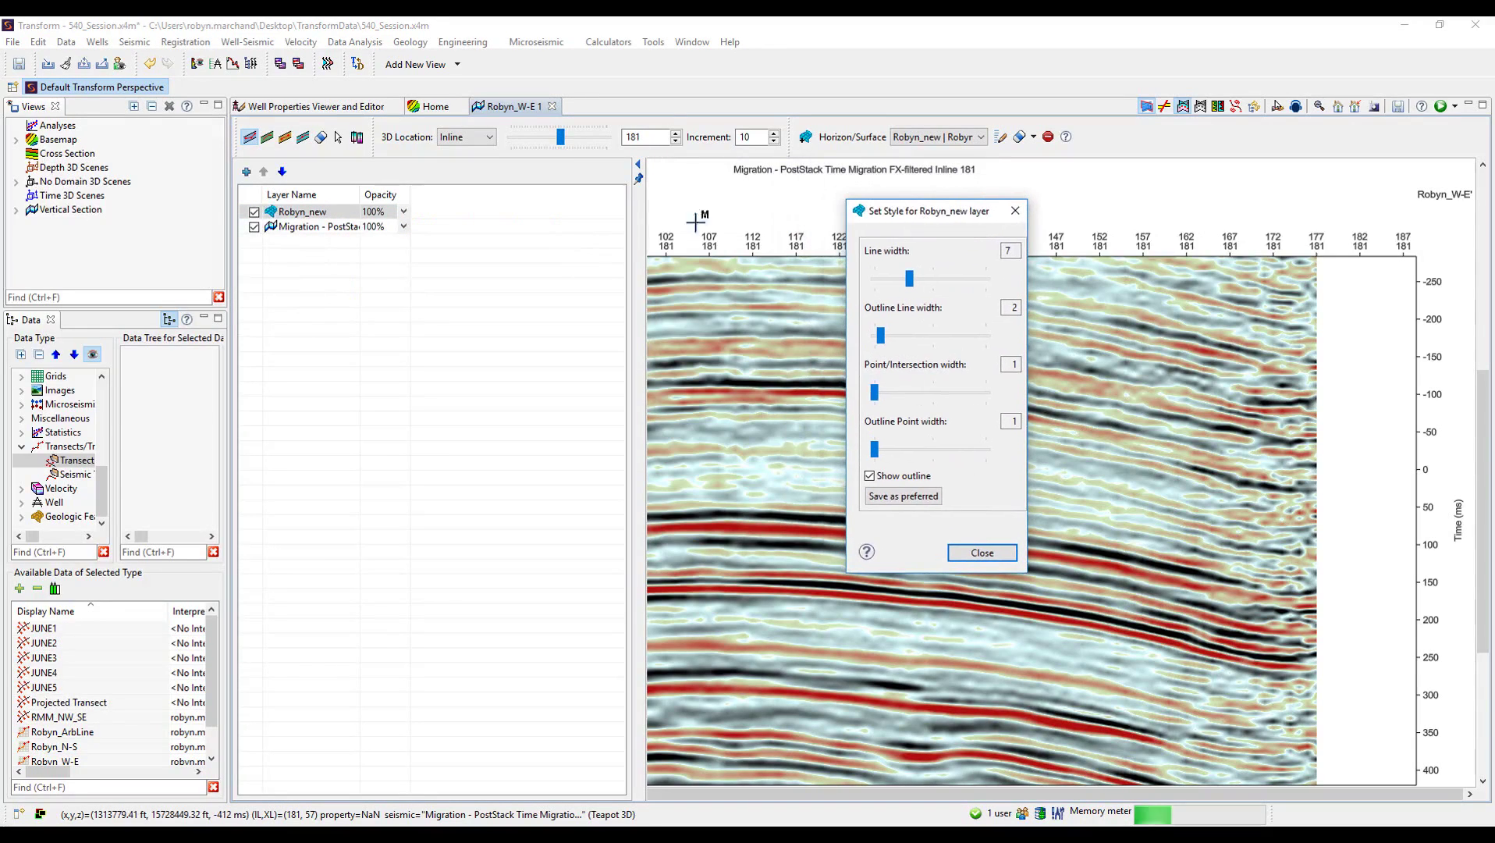
pyautogui.moveTo(642, 192); pyautogui.dragTo(437, 192)
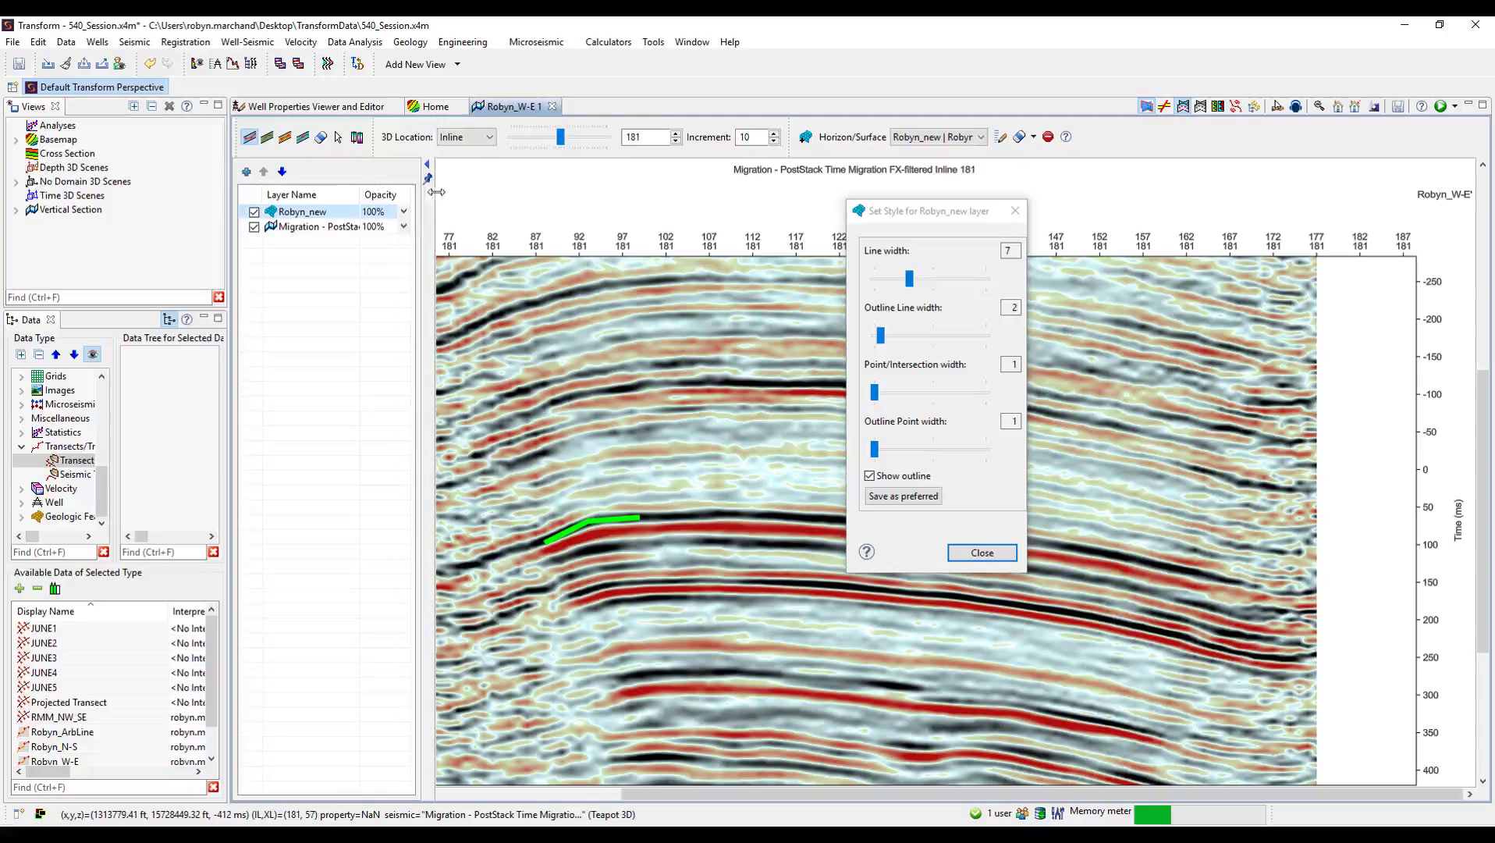
pyautogui.moveTo(908, 277); pyautogui.dragTo(886, 278)
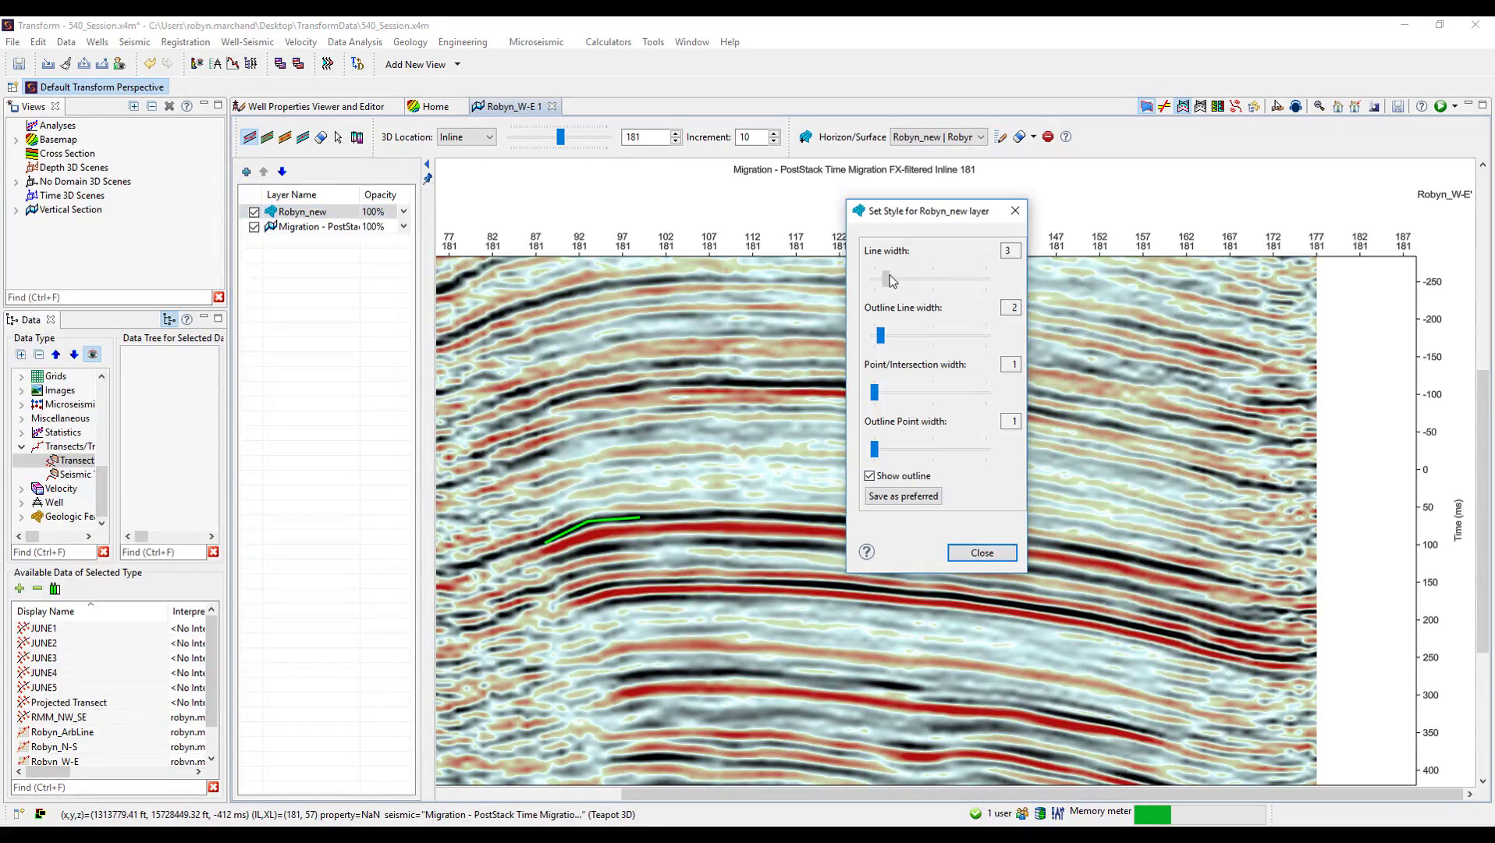
pyautogui.click(981, 553)
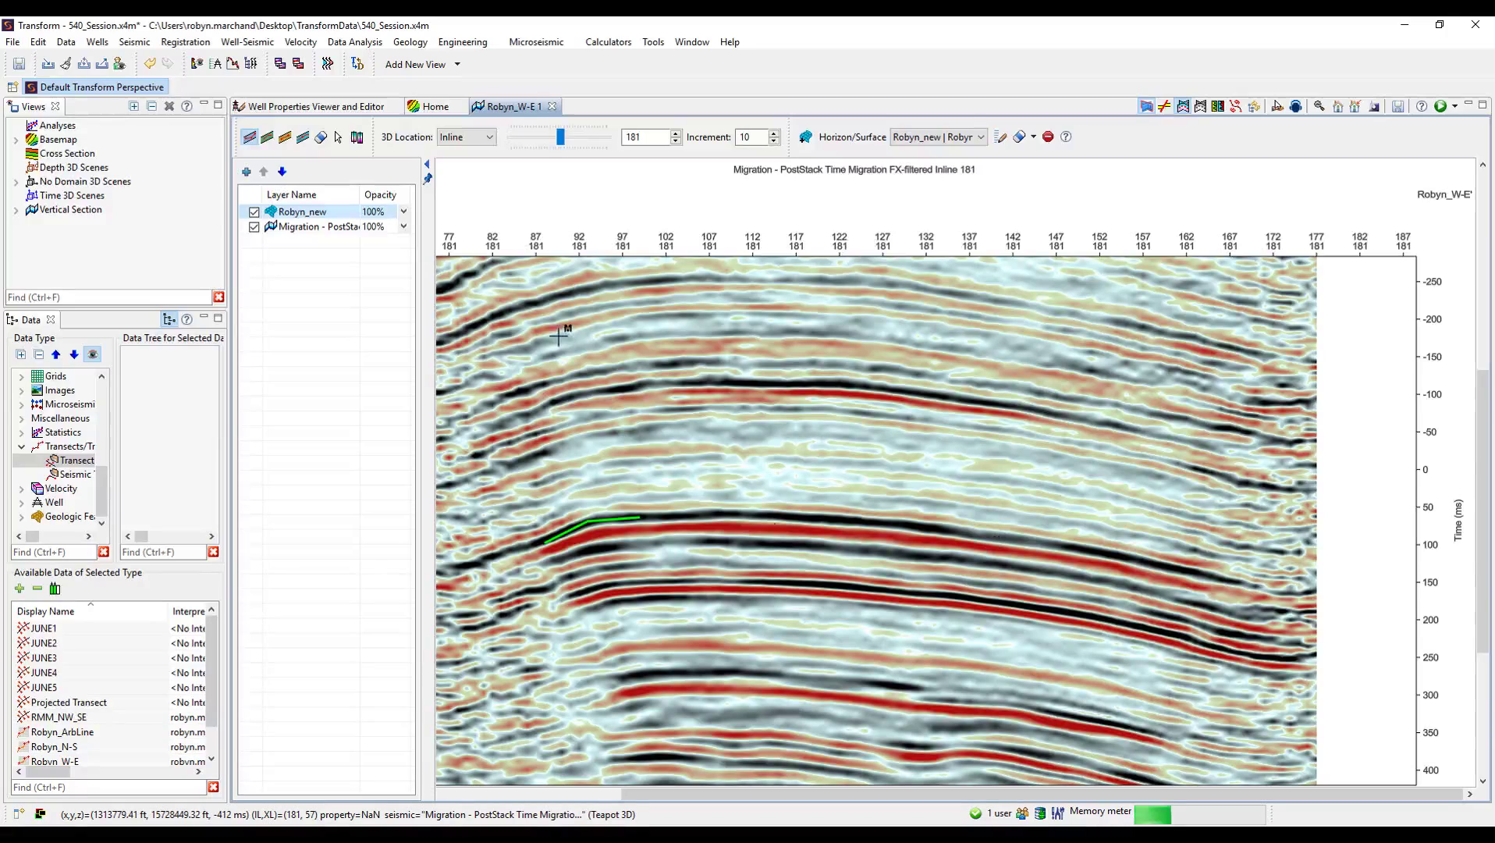
# Hide the layer list and extend the horizon with zigzag Manual picks from about crossline 106 to 145
pyautogui.click(428, 164)
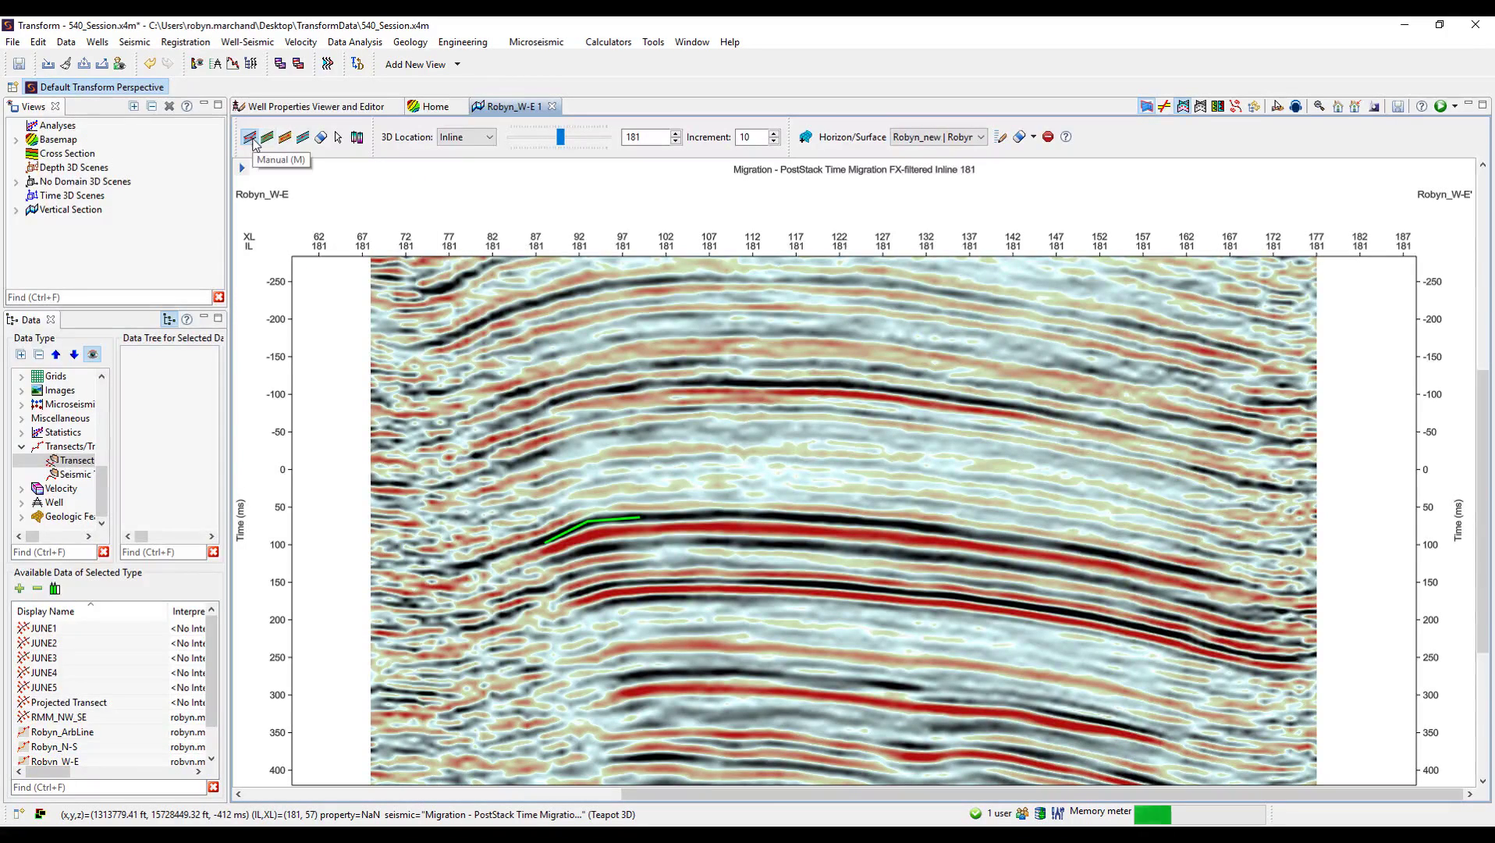
pyautogui.click(251, 140)
pyautogui.click(698, 516)
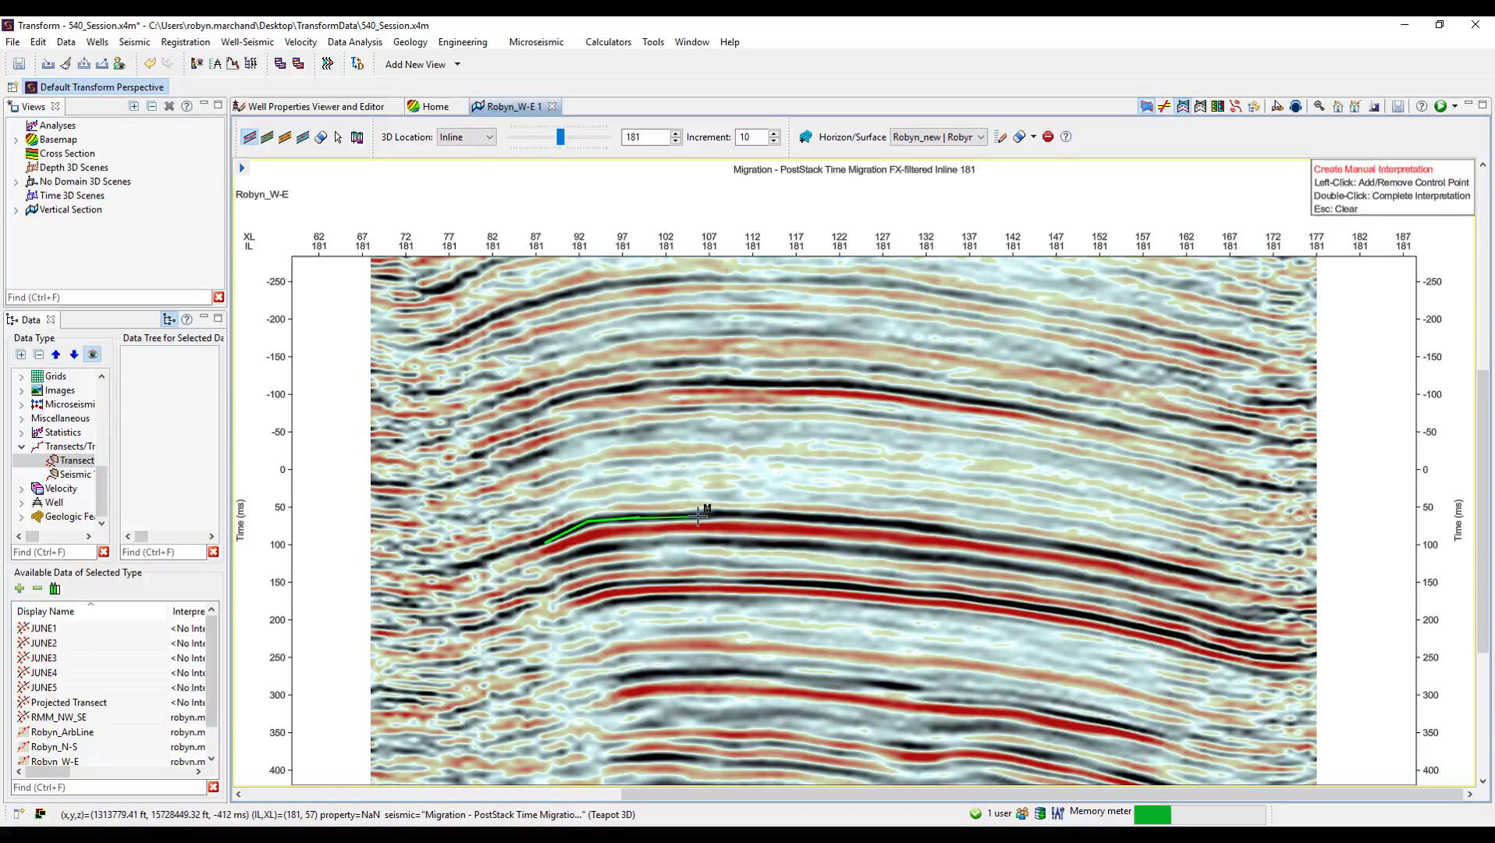
pyautogui.click(755, 465)
pyautogui.click(778, 539)
pyautogui.click(840, 446)
pyautogui.click(858, 531)
pyautogui.click(926, 460)
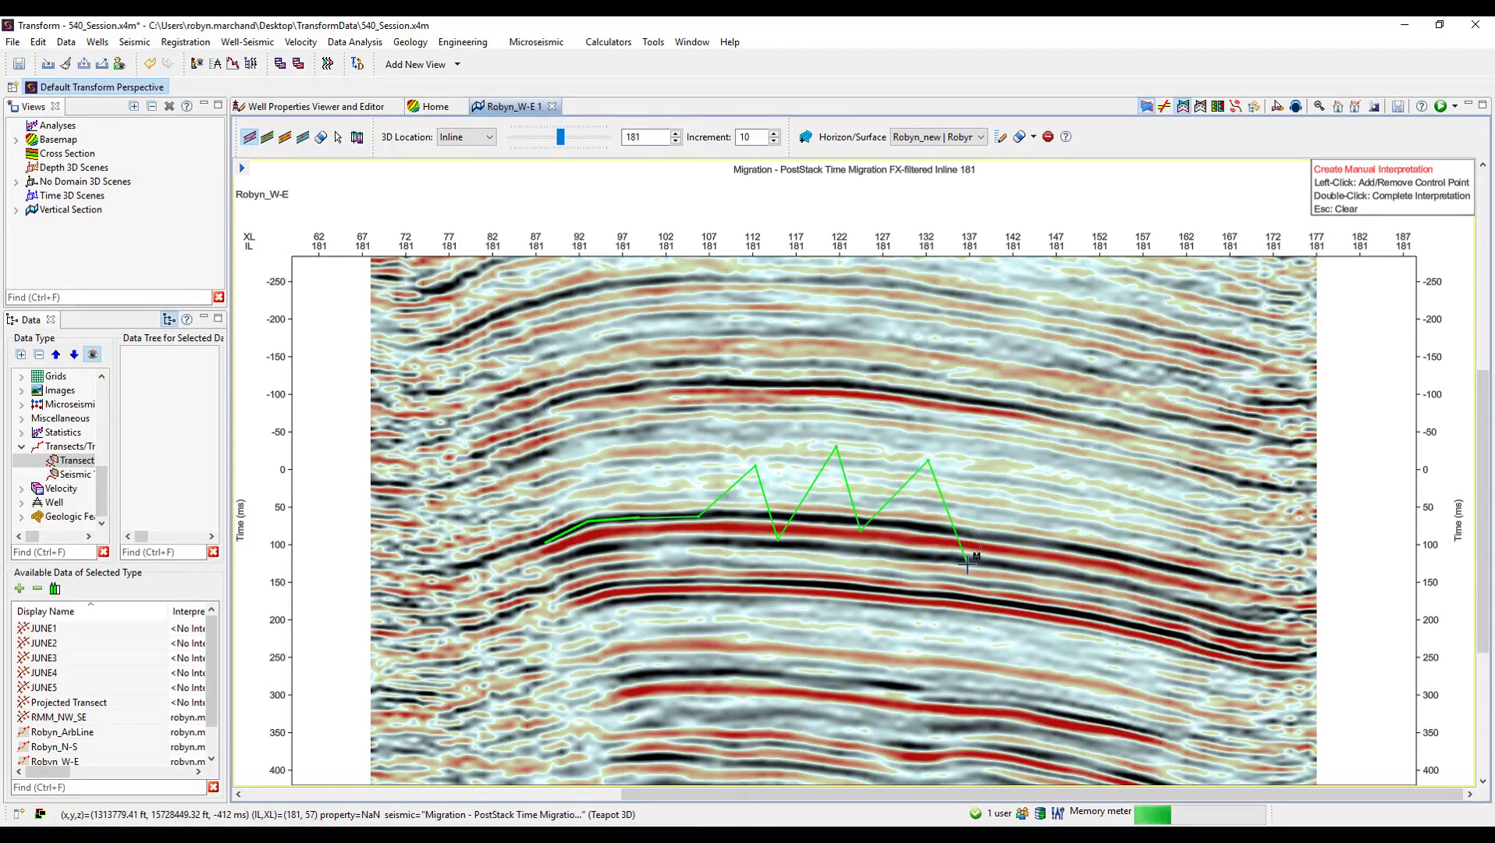
pyautogui.click(970, 563)
pyautogui.doubleClick(1037, 503)
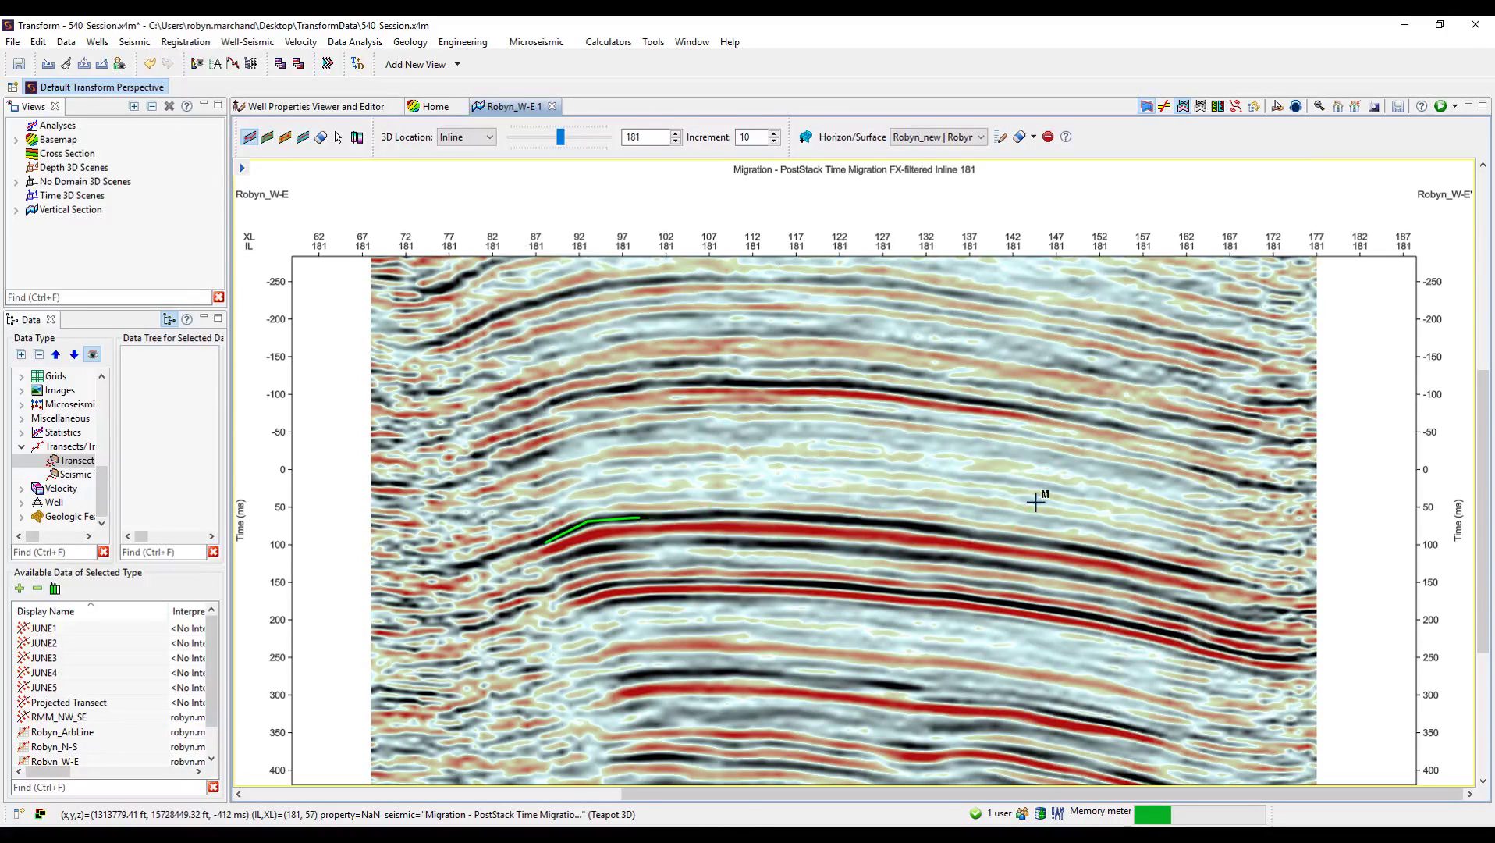
# Re-pick the horizon manually along the strong black reflector from about crossline 106 to 127, replacing that part of the zigzag
pyautogui.click(699, 516)
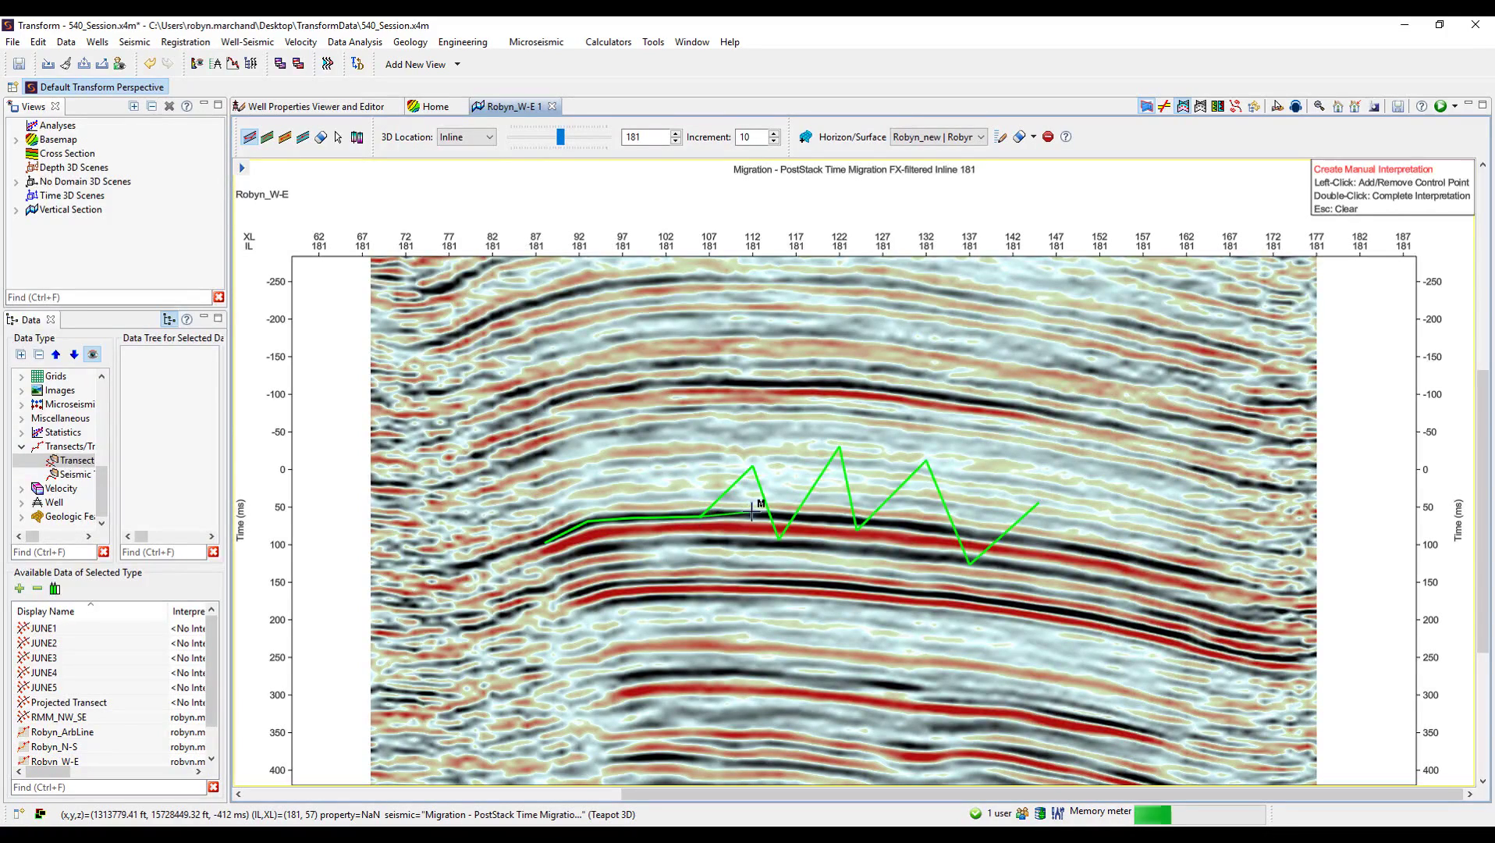
pyautogui.doubleClick(880, 524)
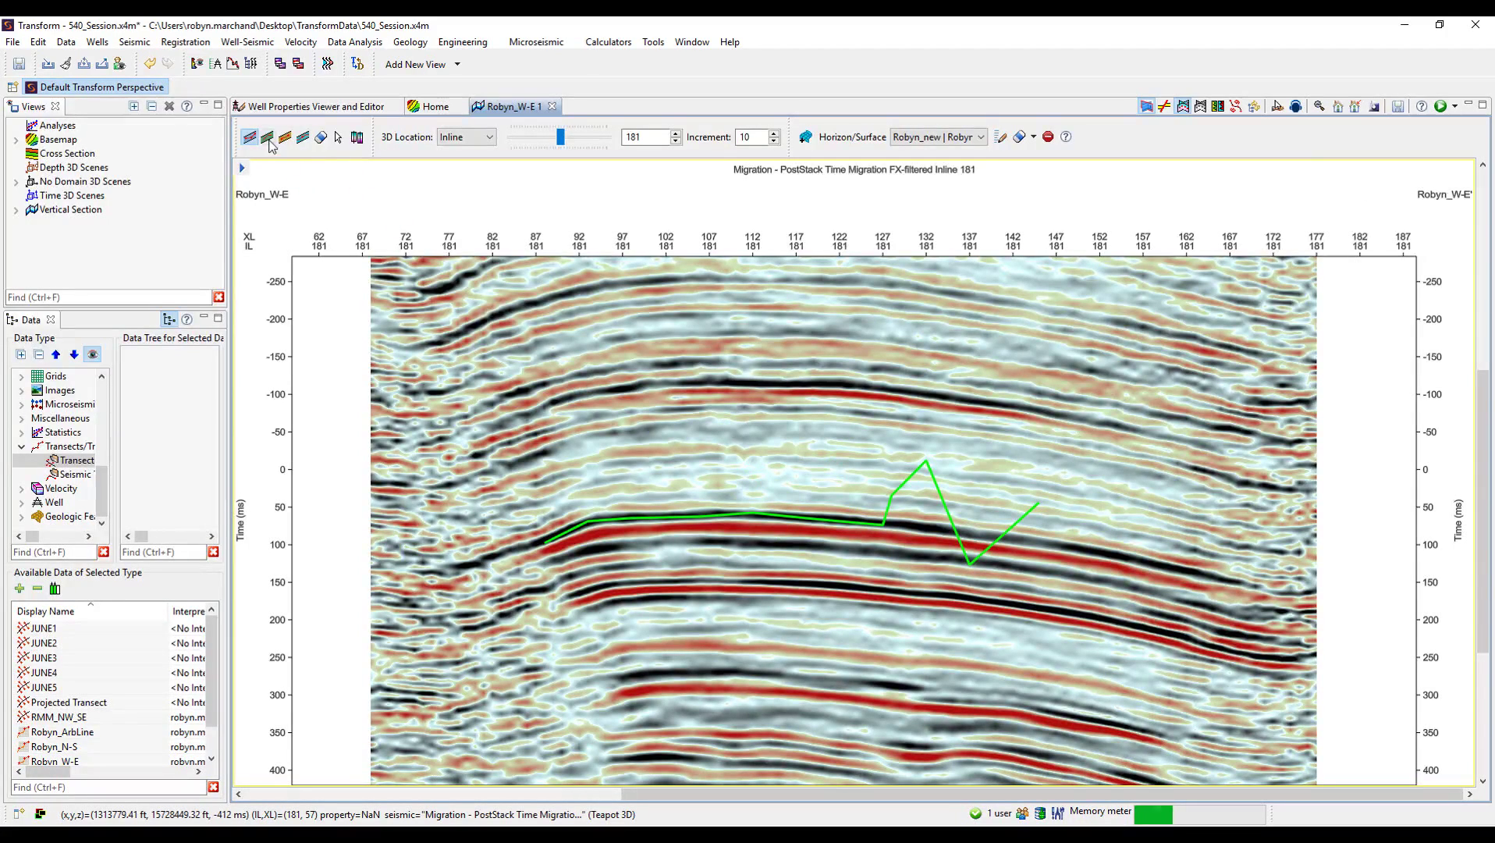
# In Draw mode, trace a wavy freehand horizon from about crossline 90 to 164, and redraw it from about crossline 112 to 141
pyautogui.click(269, 139)
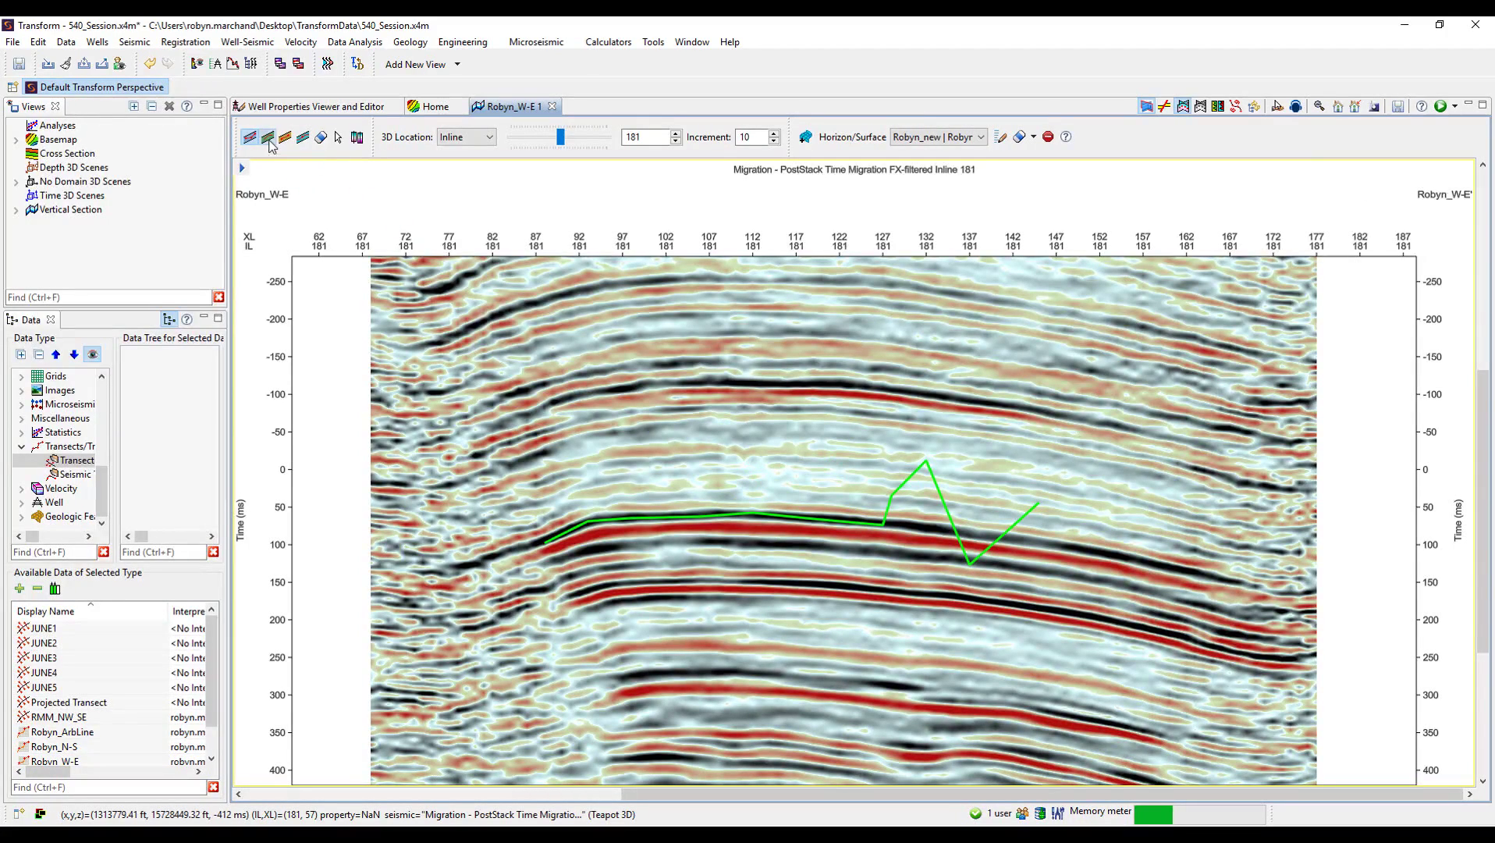
pyautogui.click(557, 533)
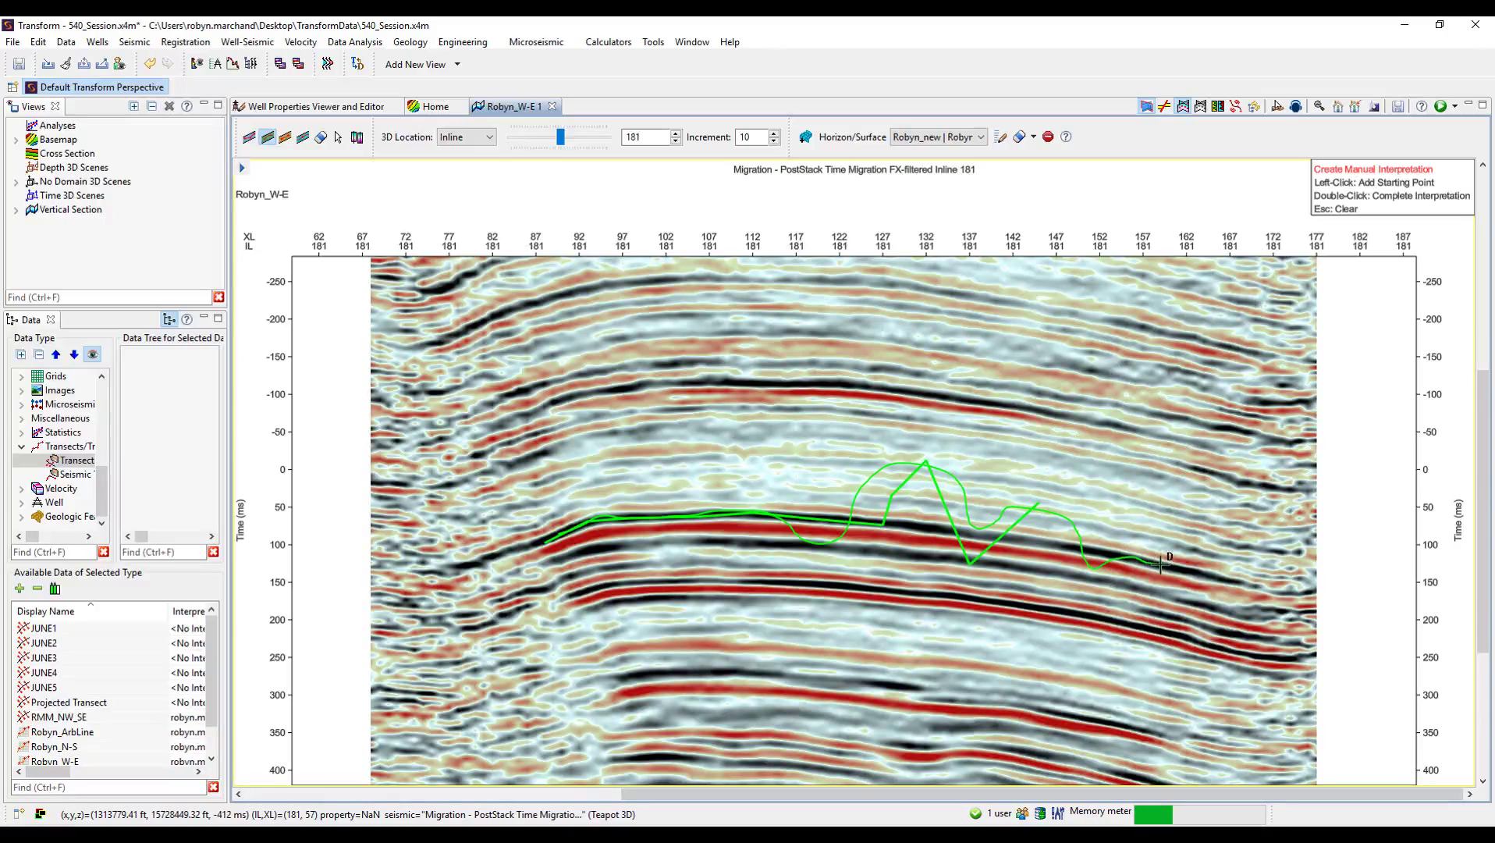
pyautogui.doubleClick(1205, 572)
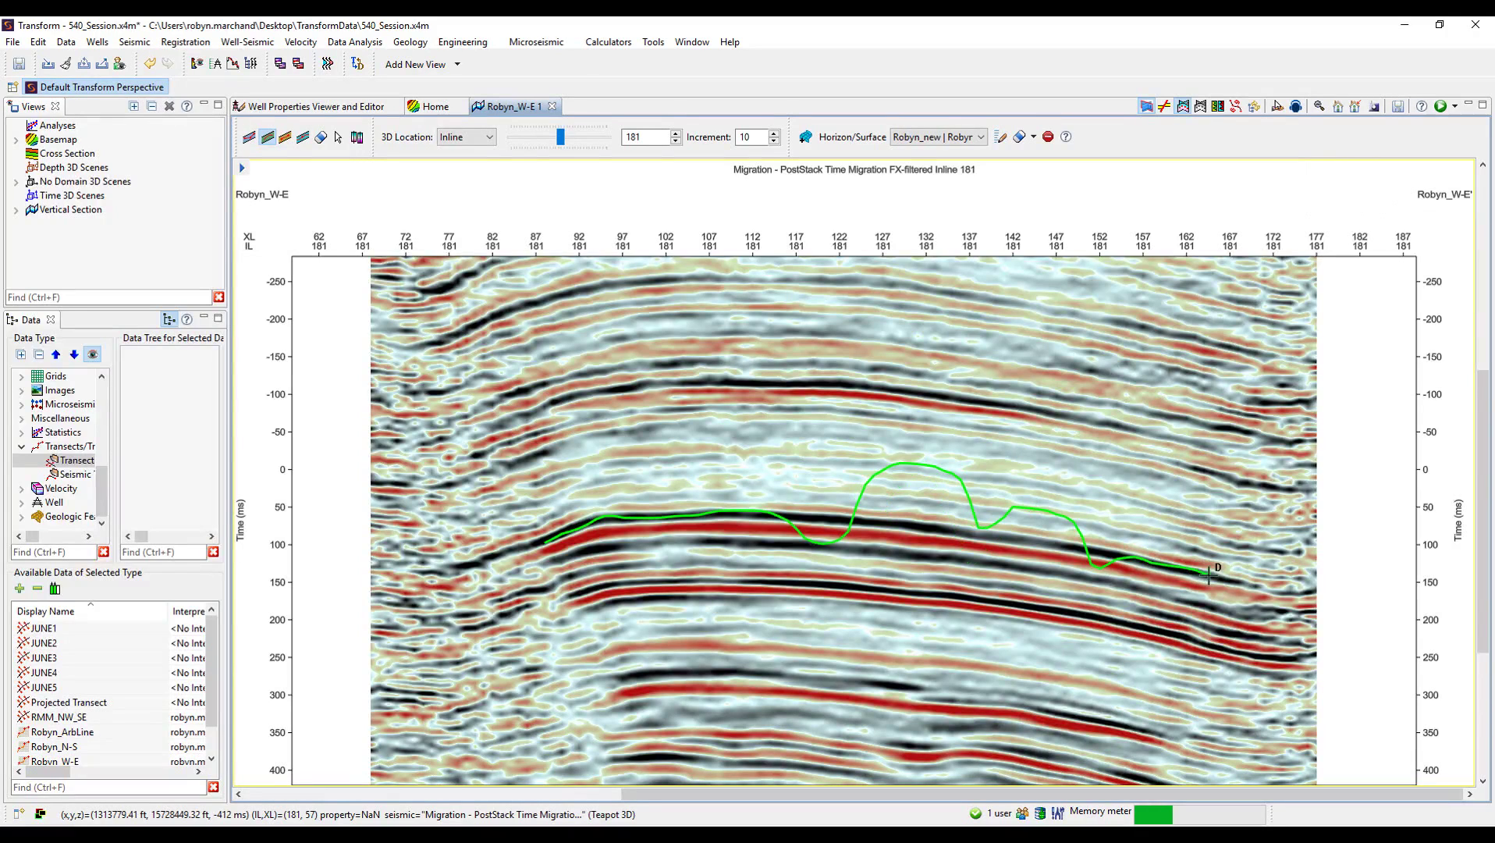
pyautogui.click(758, 512)
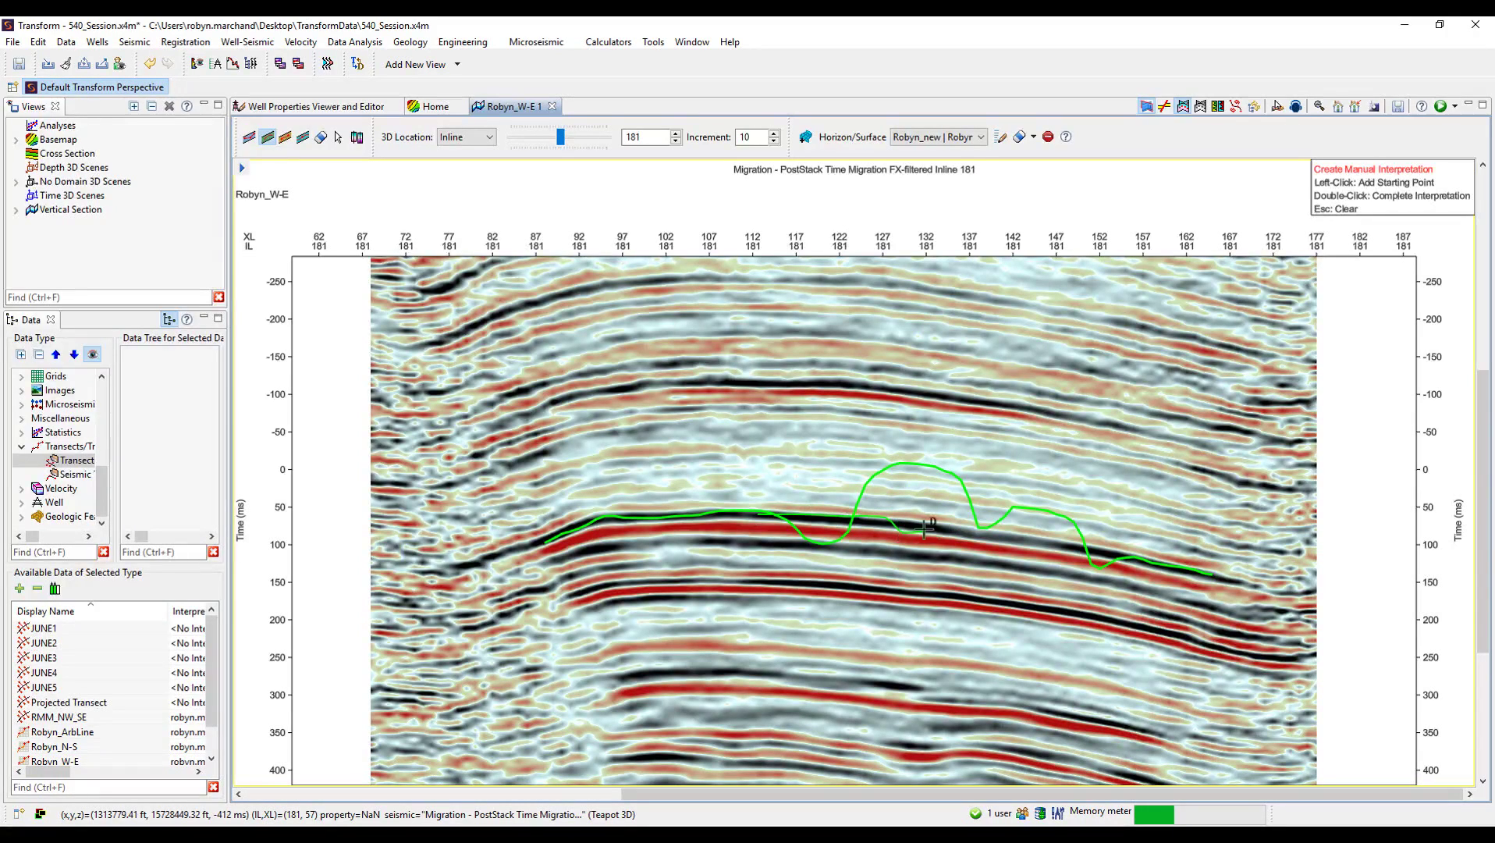
pyautogui.doubleClick(998, 531)
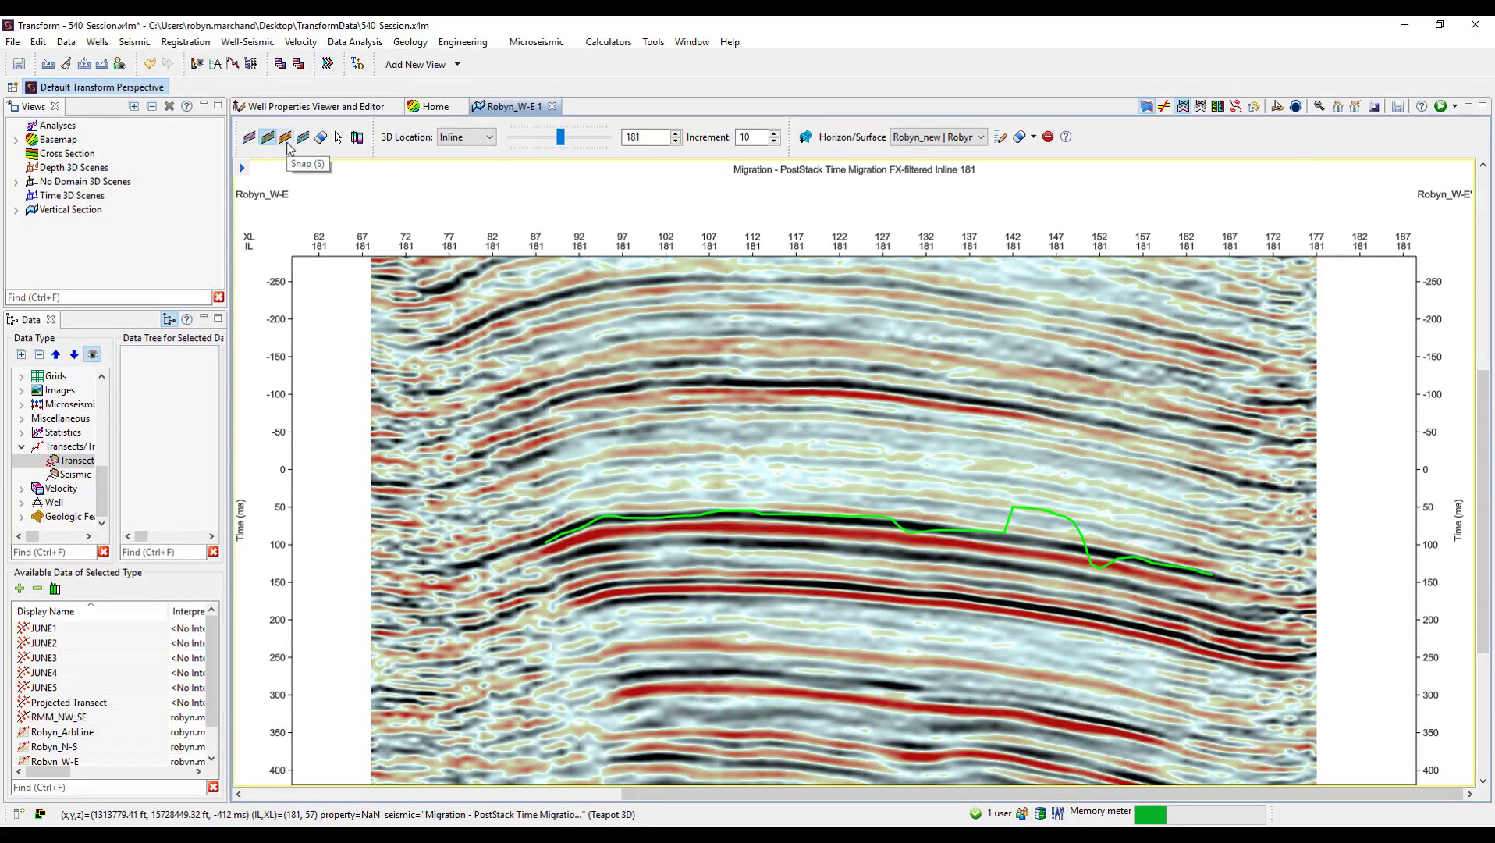
# In Snap mode, snap the horizon to the strong black reflector from about crossline 93 to 169
pyautogui.click(285, 137)
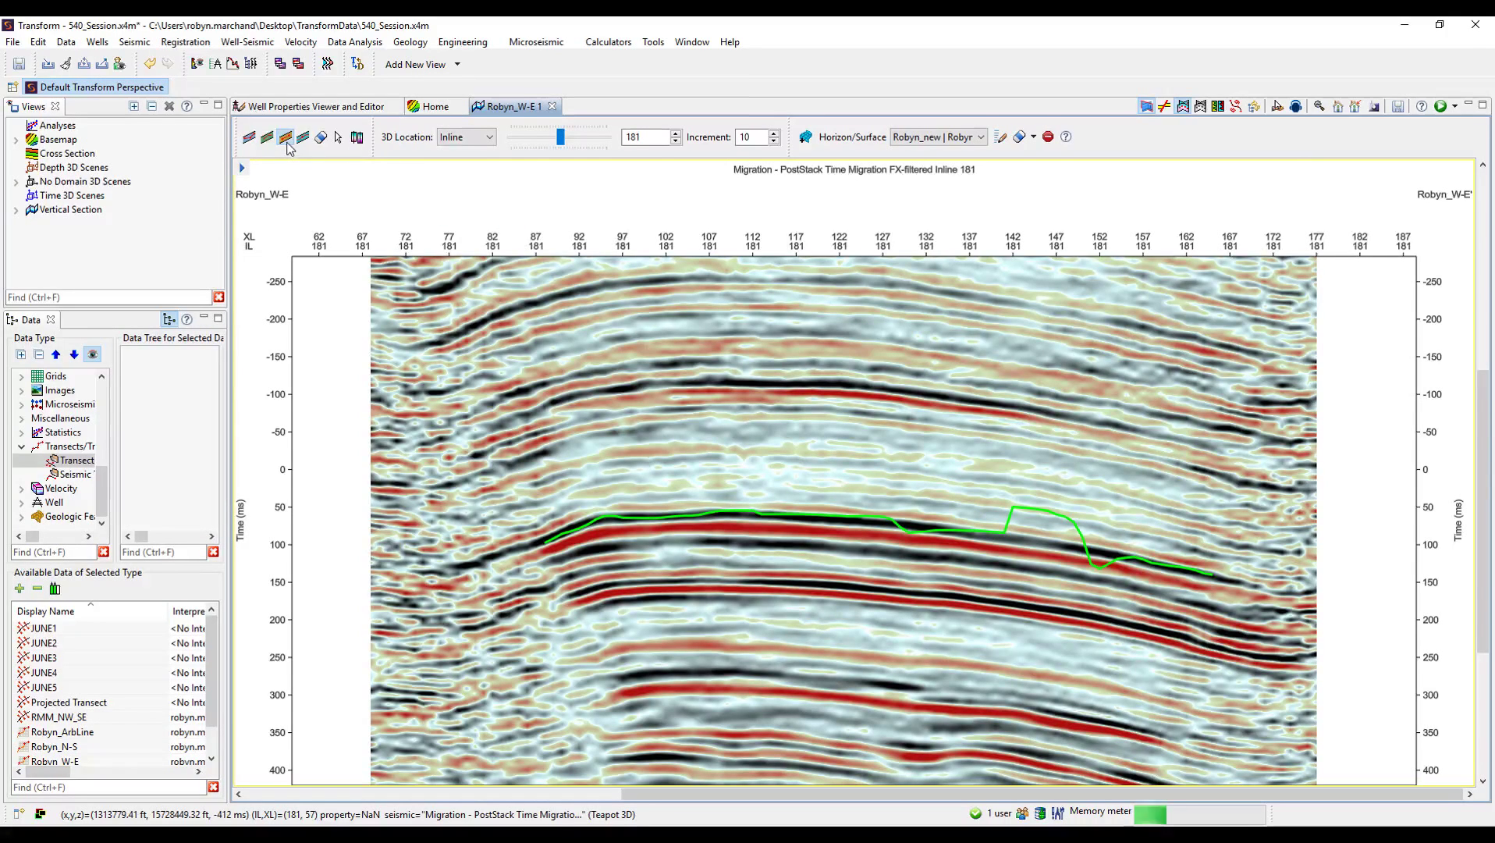
pyautogui.click(590, 524)
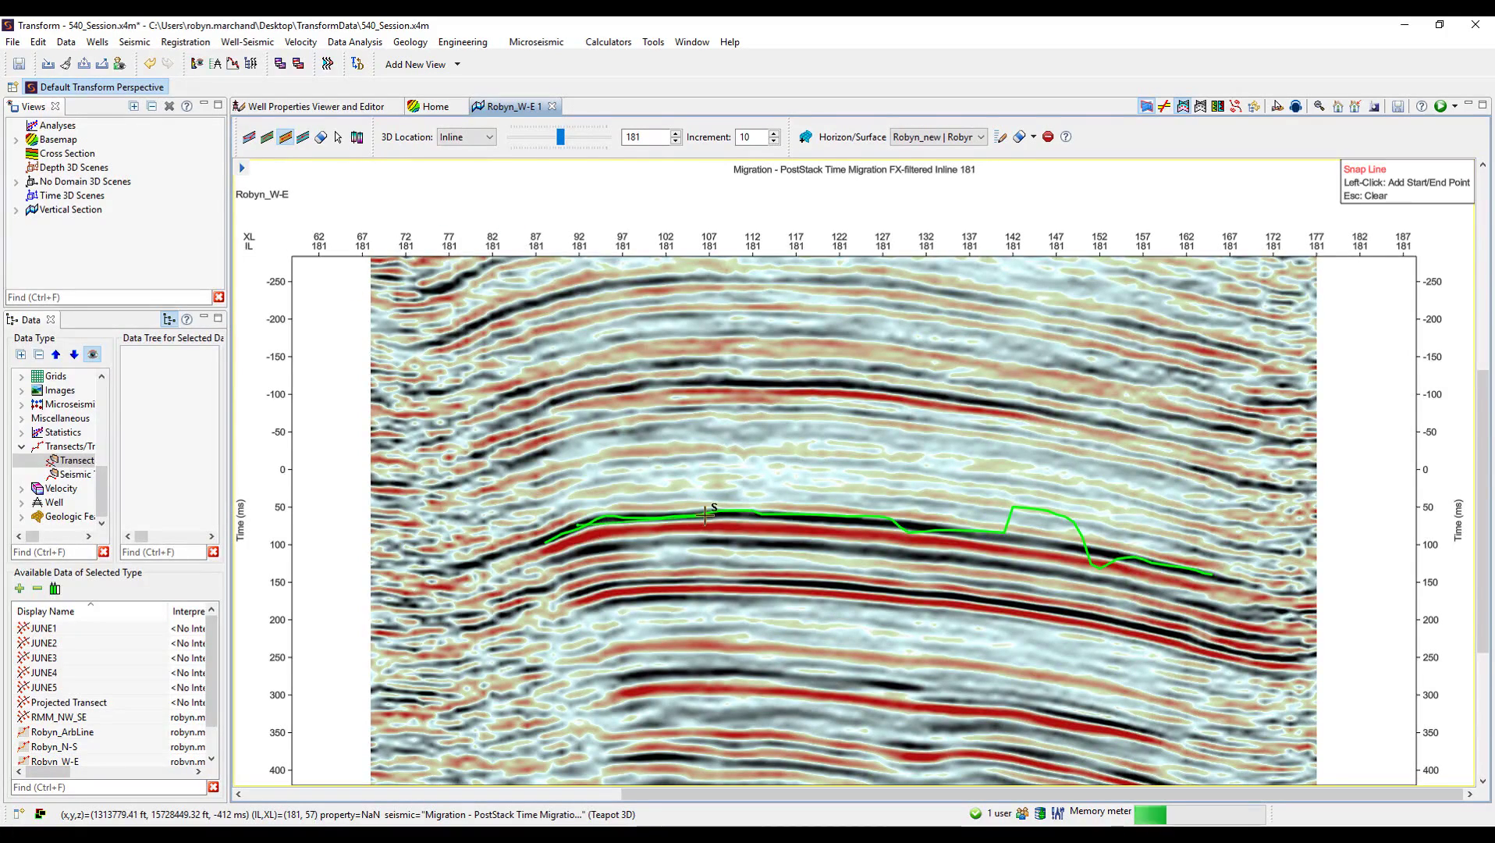
pyautogui.click(856, 517)
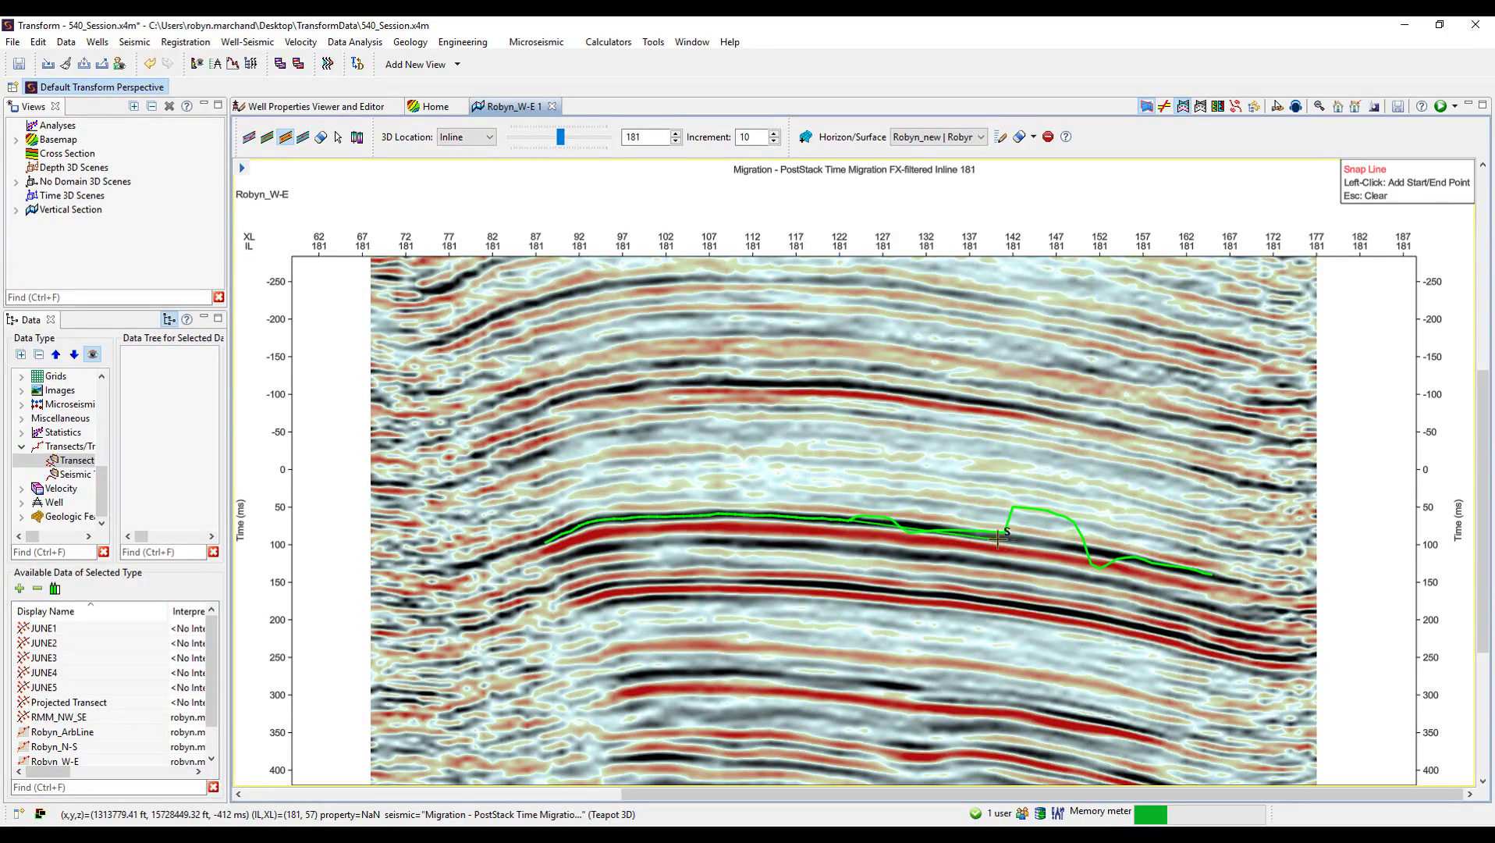
pyautogui.click(1247, 581)
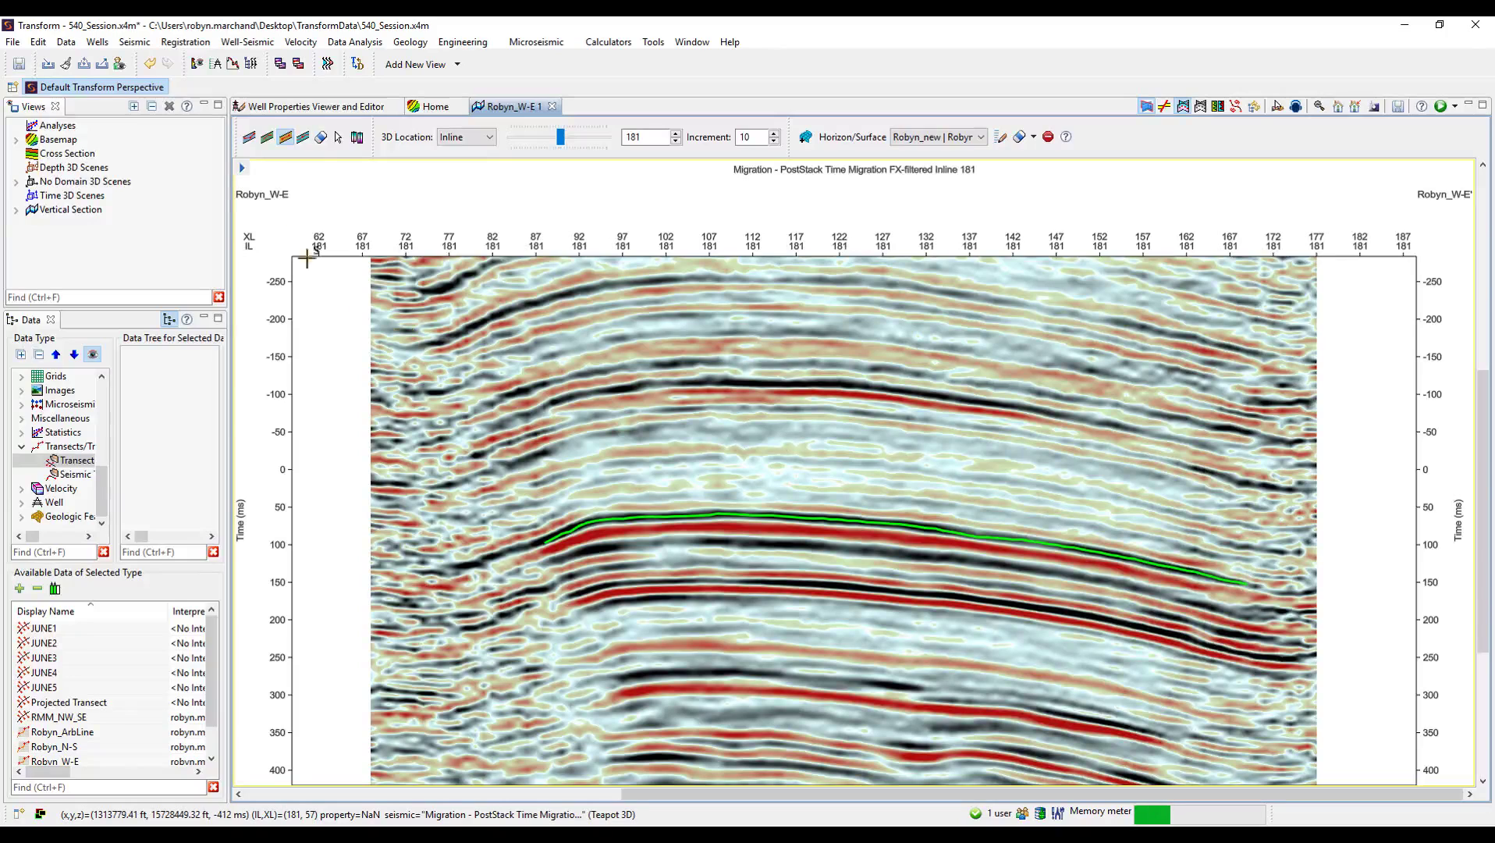
# Auto-track the horizon from a point near crossline 111 at about 100 ms, and re-track it from the strong black reflector at about 60 ms
pyautogui.click(304, 138)
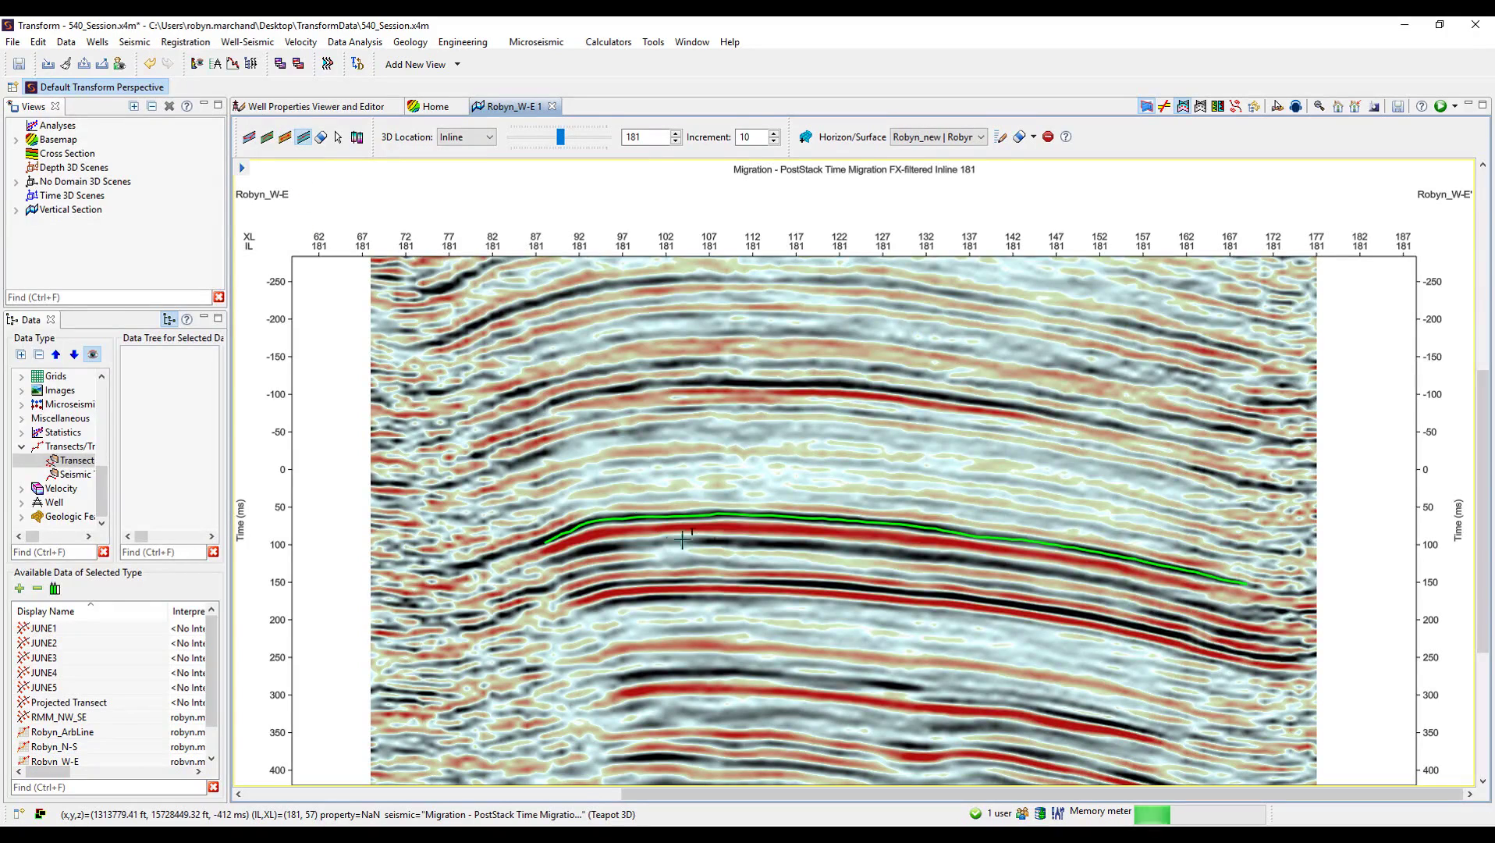
pyautogui.click(746, 544)
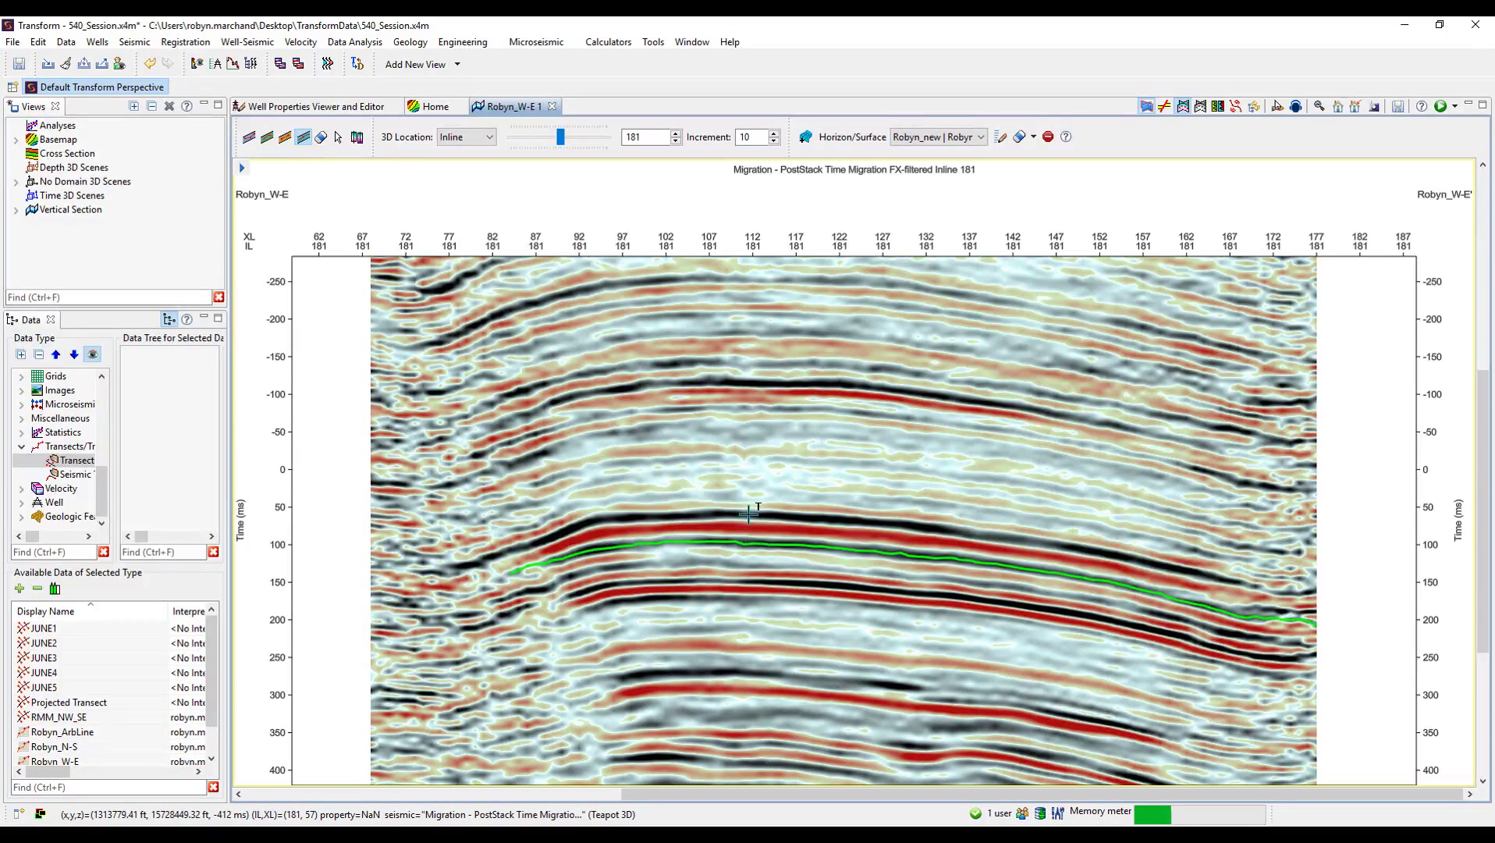
pyautogui.click(749, 513)
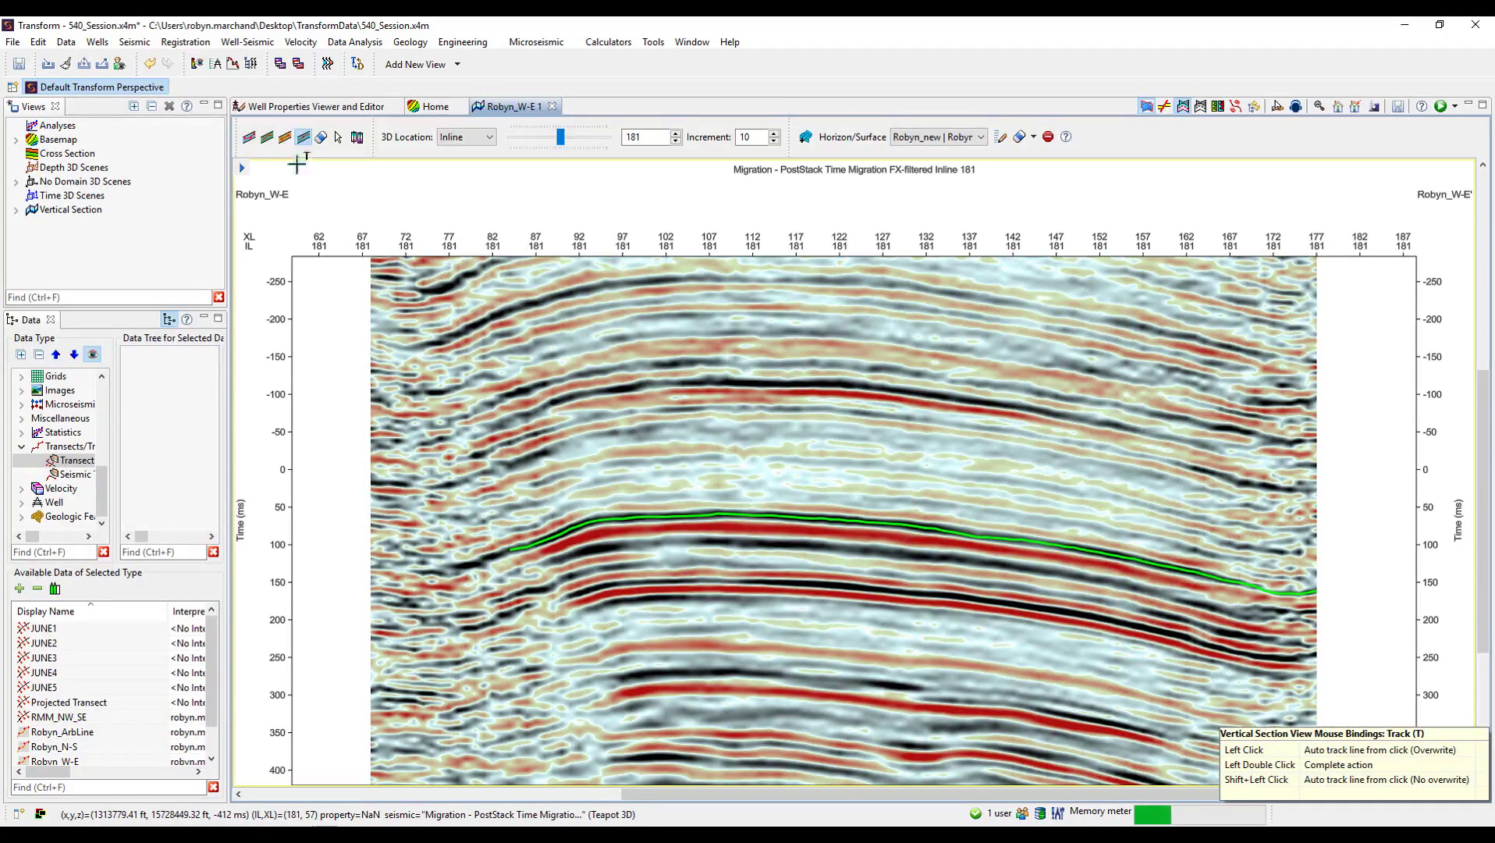
# Overwrite the horizon with zigzag Manual picks from about crossline 105 to 139, and auto-track it again along the strong black reflector
pyautogui.click(249, 139)
pyautogui.click(694, 503)
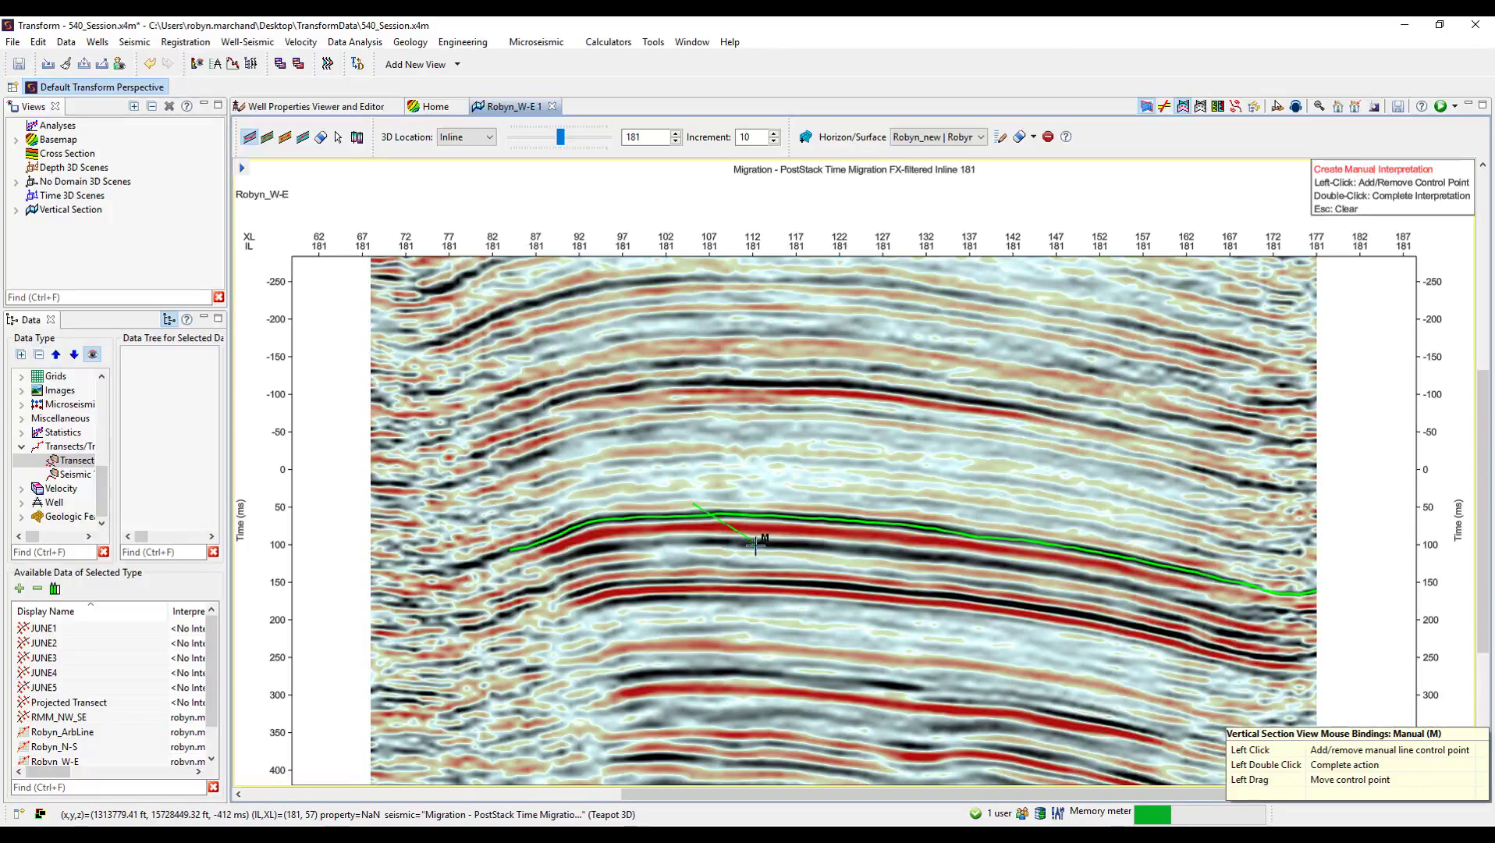
pyautogui.click(755, 546)
pyautogui.click(833, 483)
pyautogui.doubleClick(989, 503)
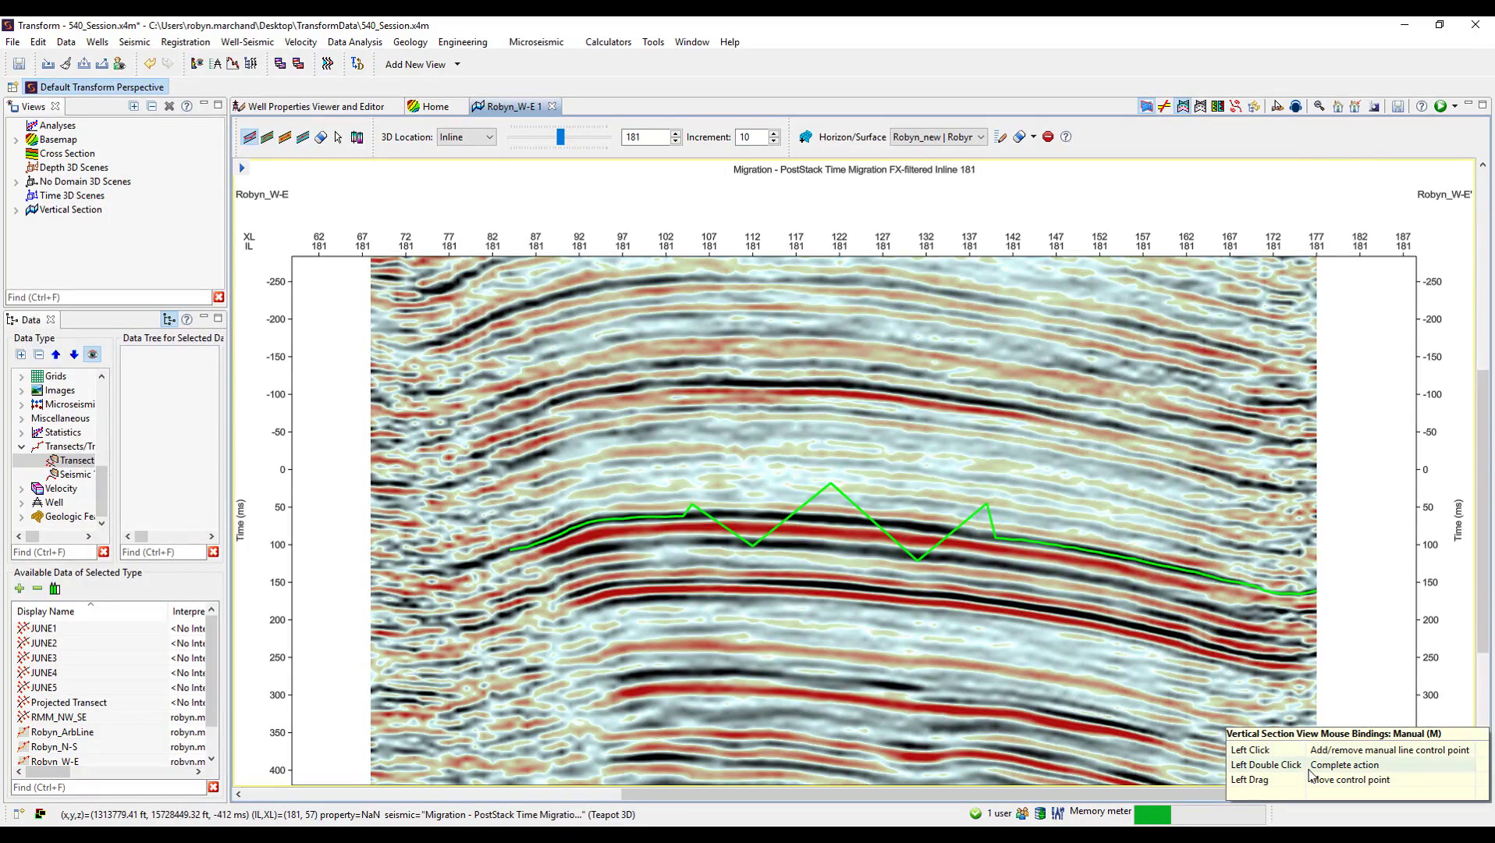
pyautogui.click(305, 138)
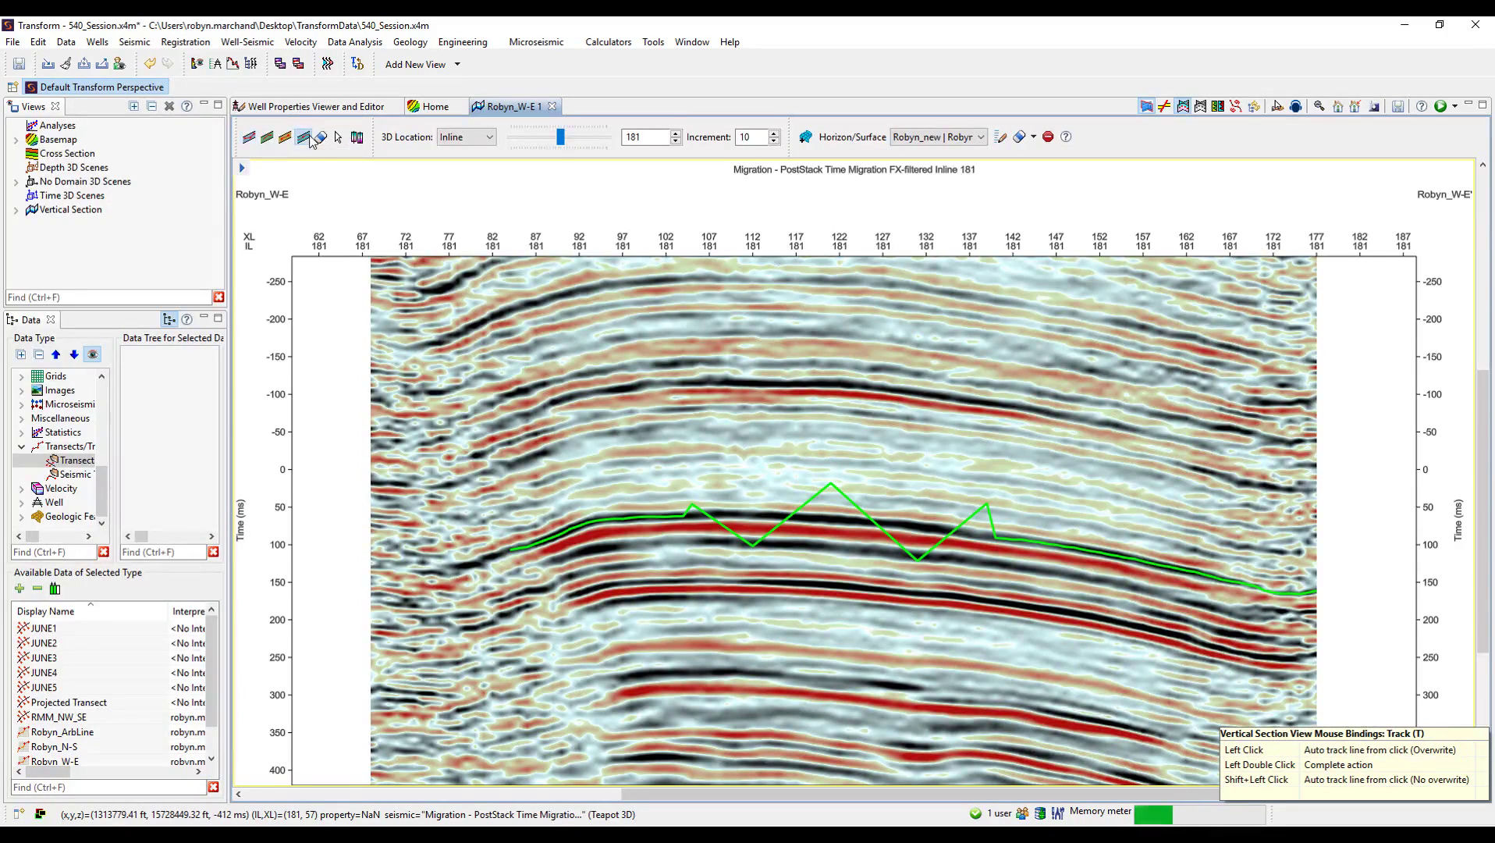
pyautogui.click(812, 515)
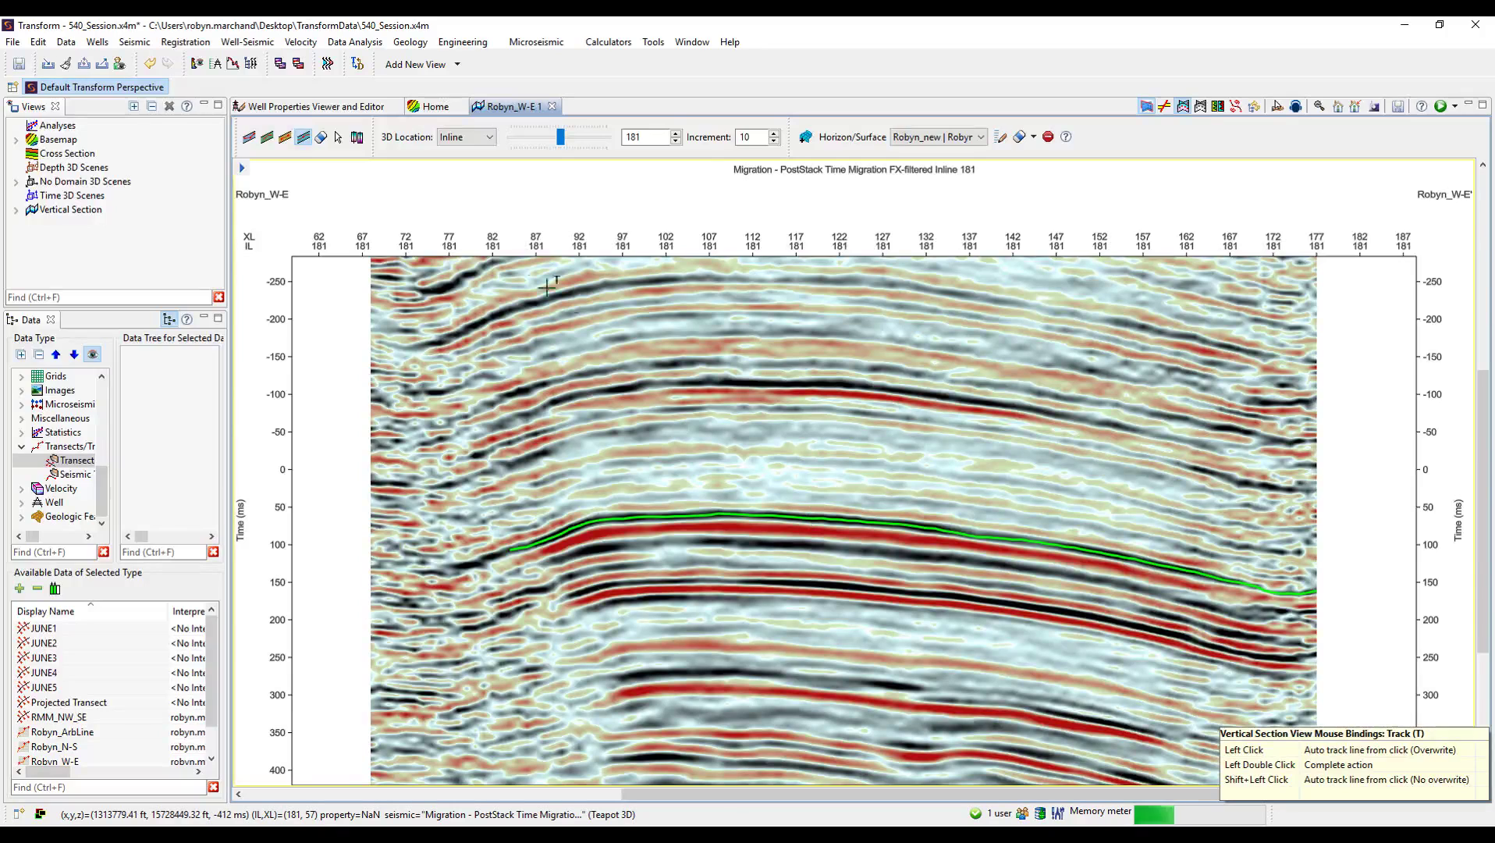
# Erase the horizon from about crossline 120 to 157 and from about crossline 92 to 117
pyautogui.click(320, 143)
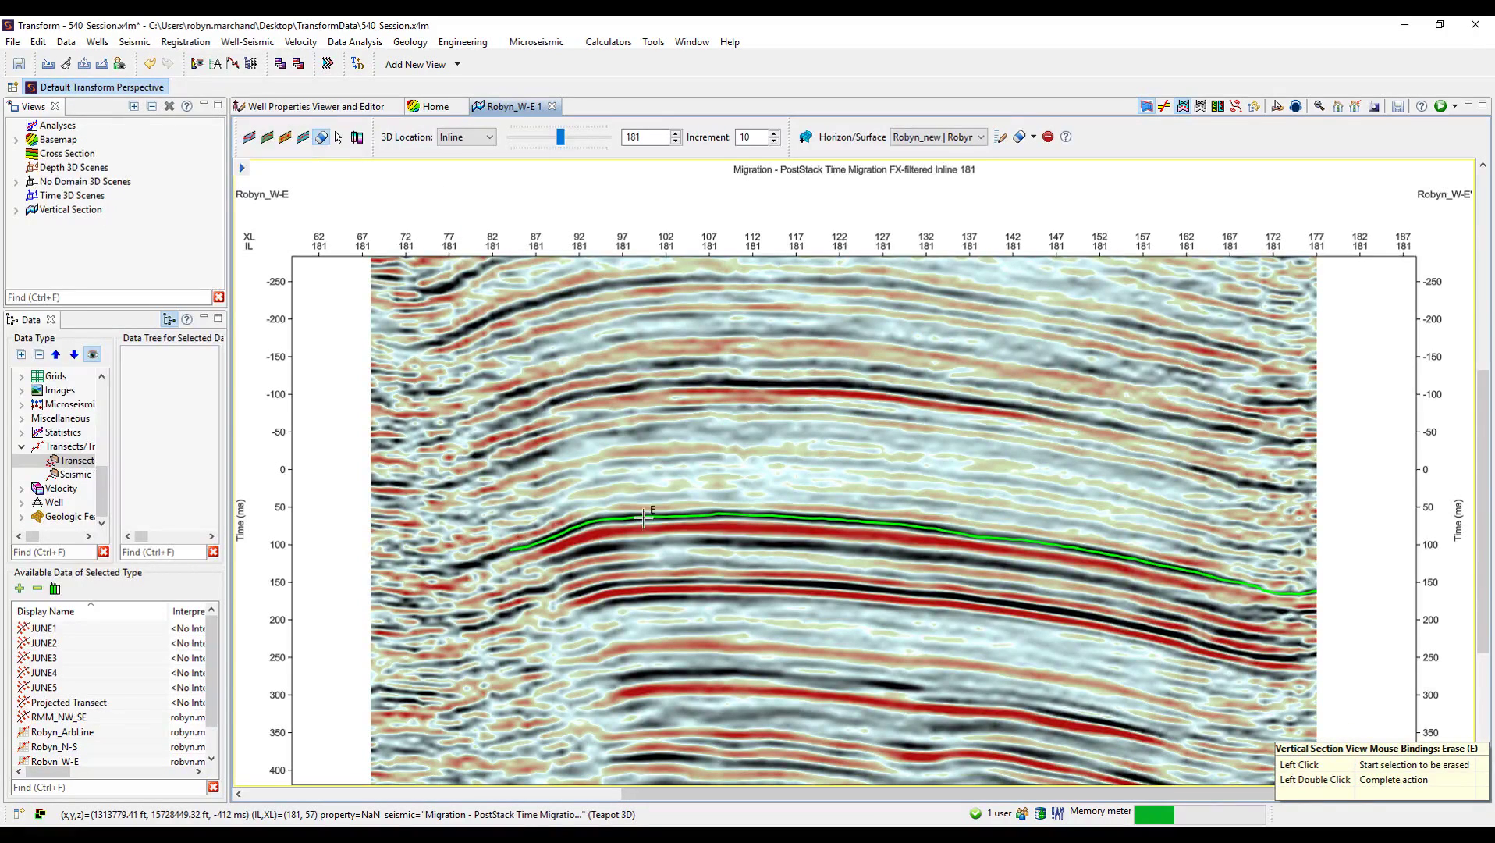
pyautogui.click(884, 524)
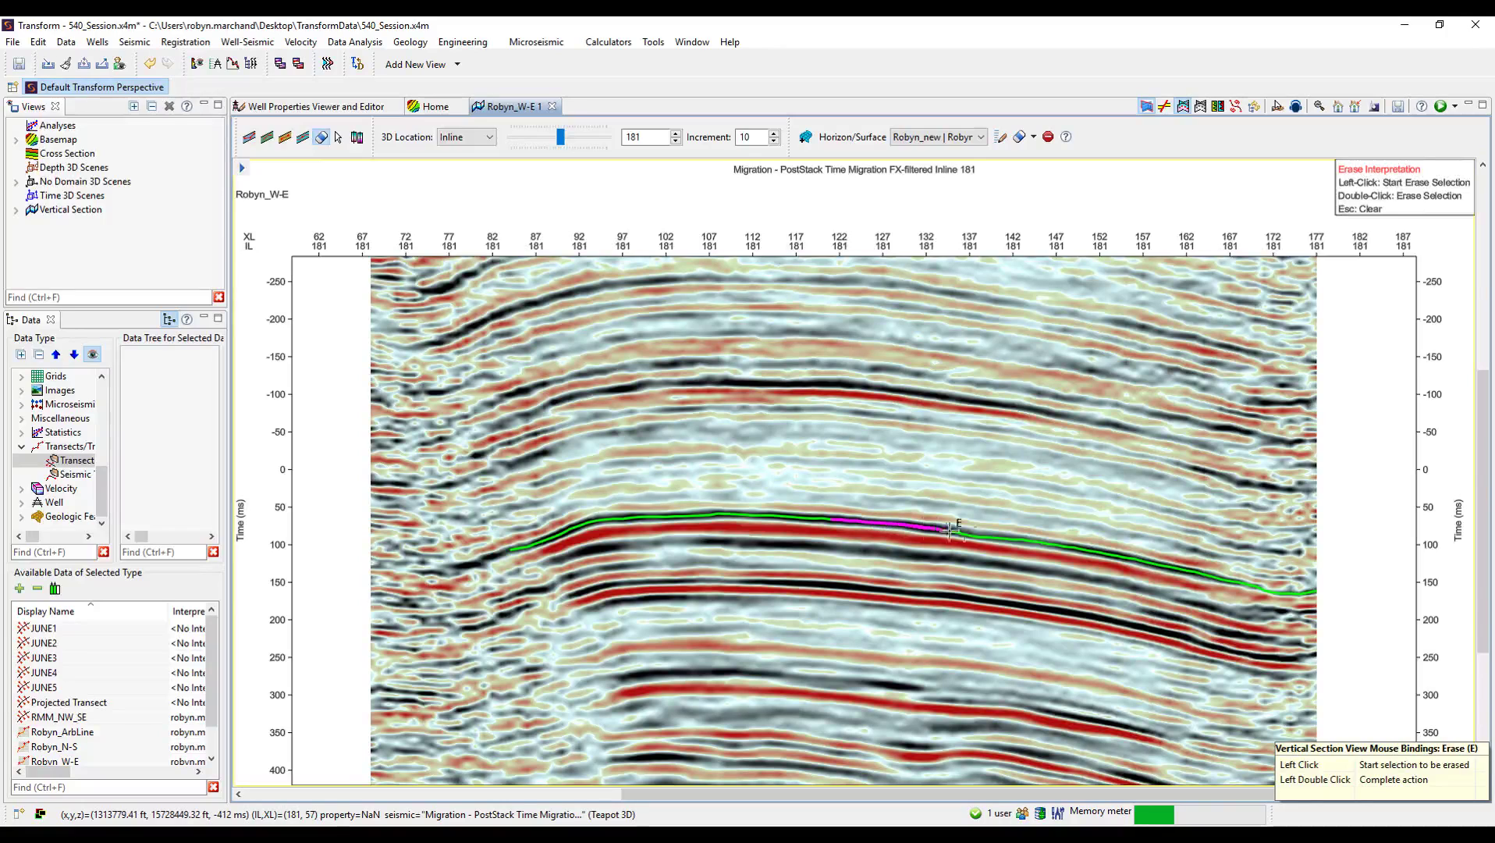
pyautogui.doubleClick(1137, 555)
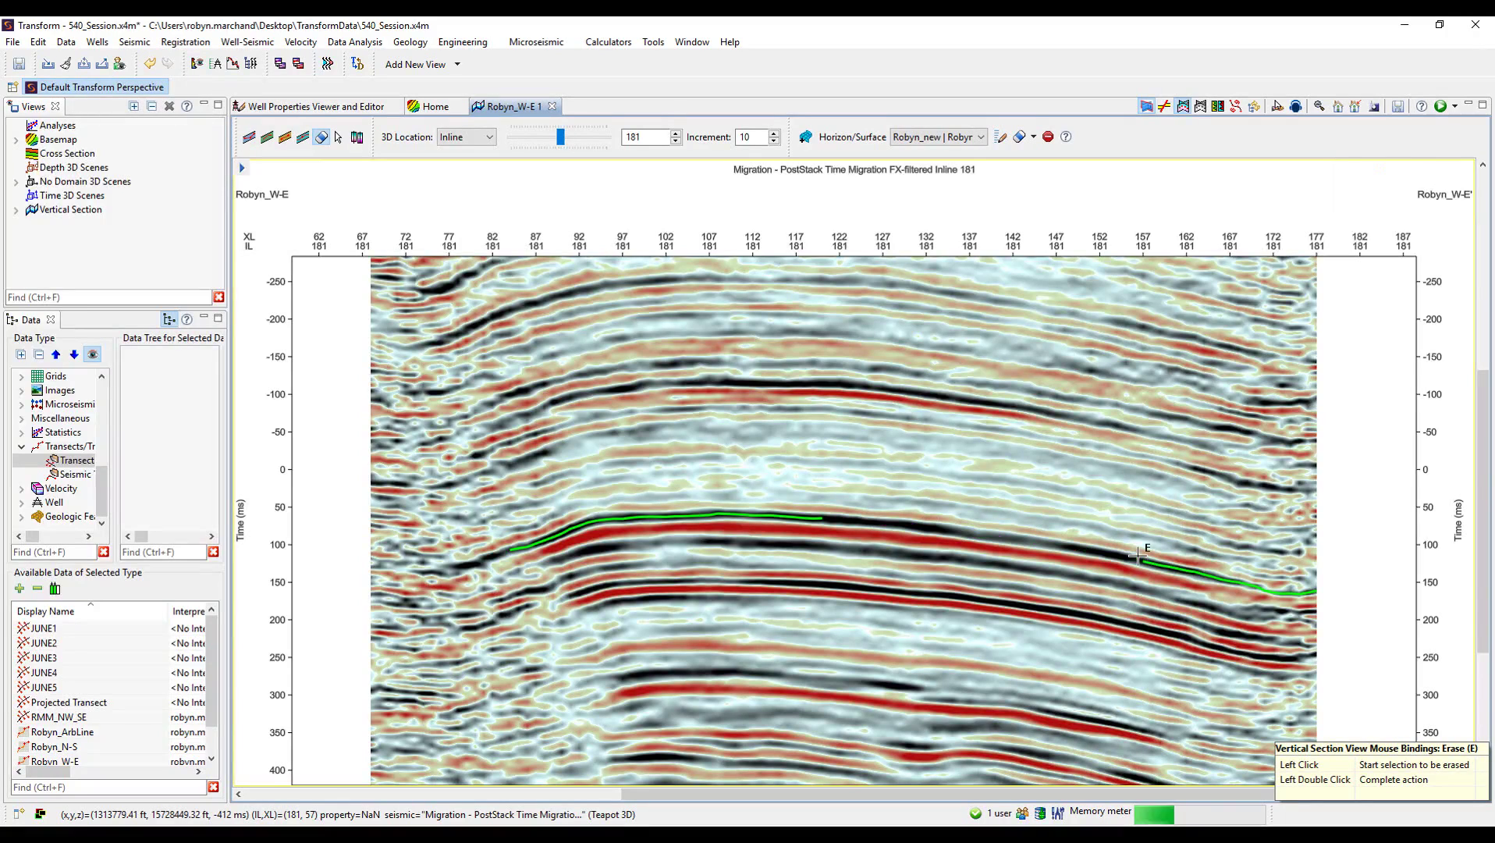
pyautogui.click(579, 527)
pyautogui.doubleClick(786, 522)
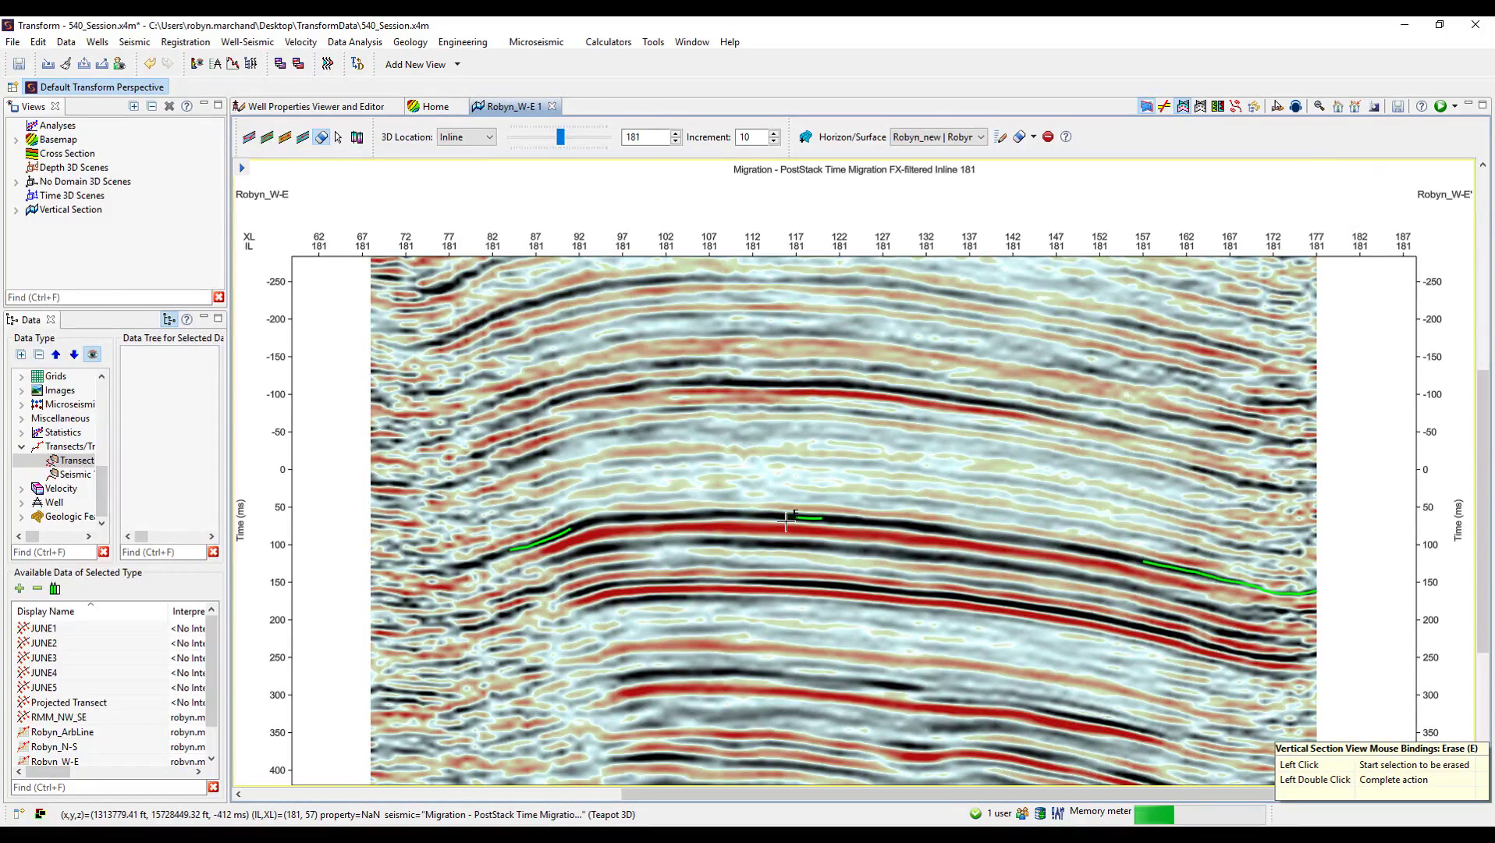
# Add zigzag Manual picks from about crossline 94 to 107 and draw a wavy freehand segment from about crossline 127 to 146
pyautogui.click(249, 139)
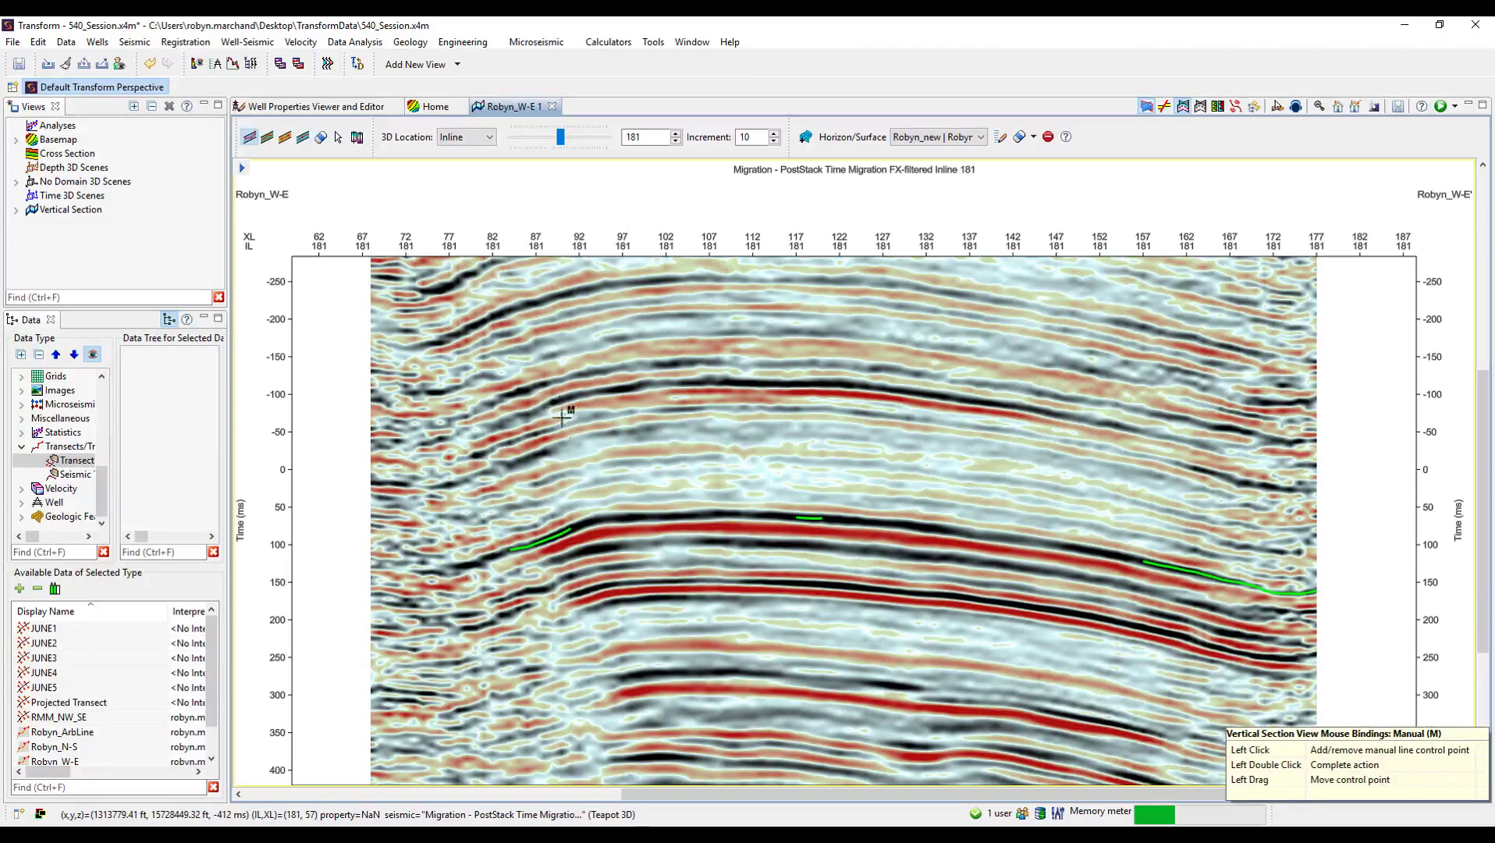
pyautogui.click(595, 521)
pyautogui.click(659, 516)
pyautogui.click(665, 484)
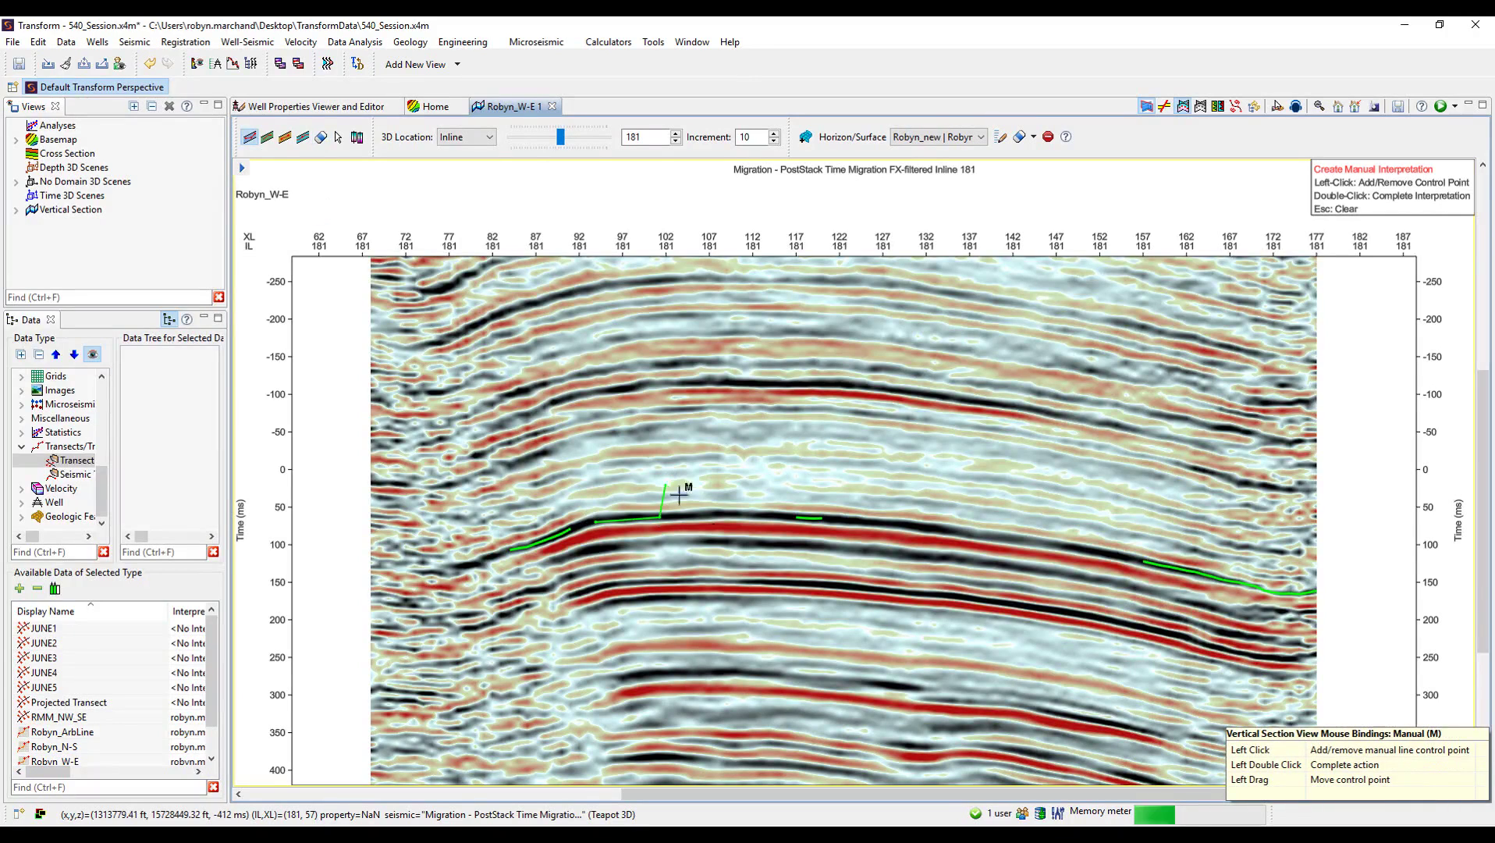
pyautogui.click(709, 544)
pyautogui.doubleClick(740, 484)
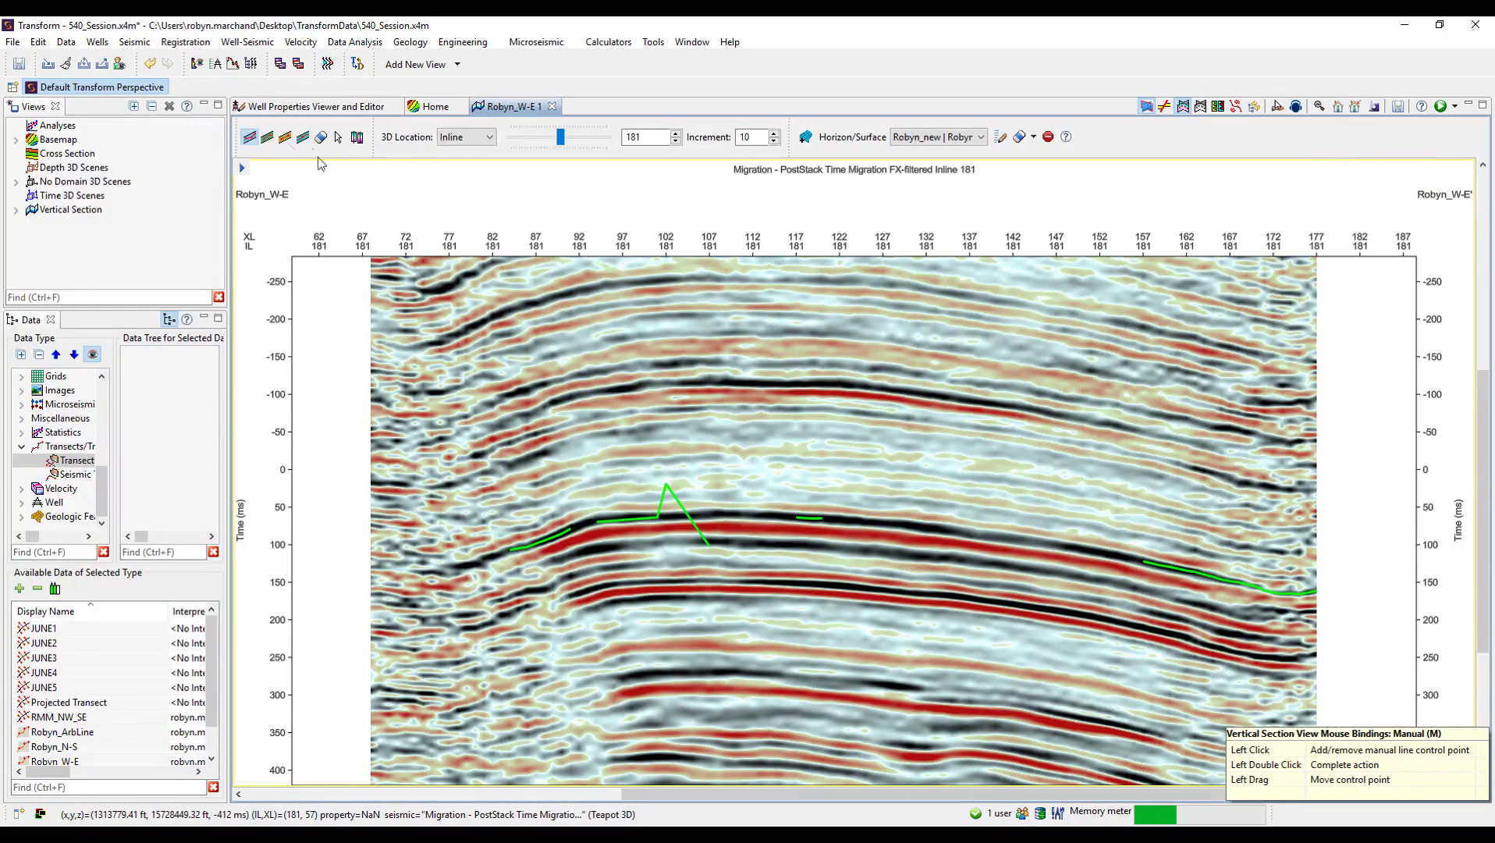
pyautogui.click(269, 138)
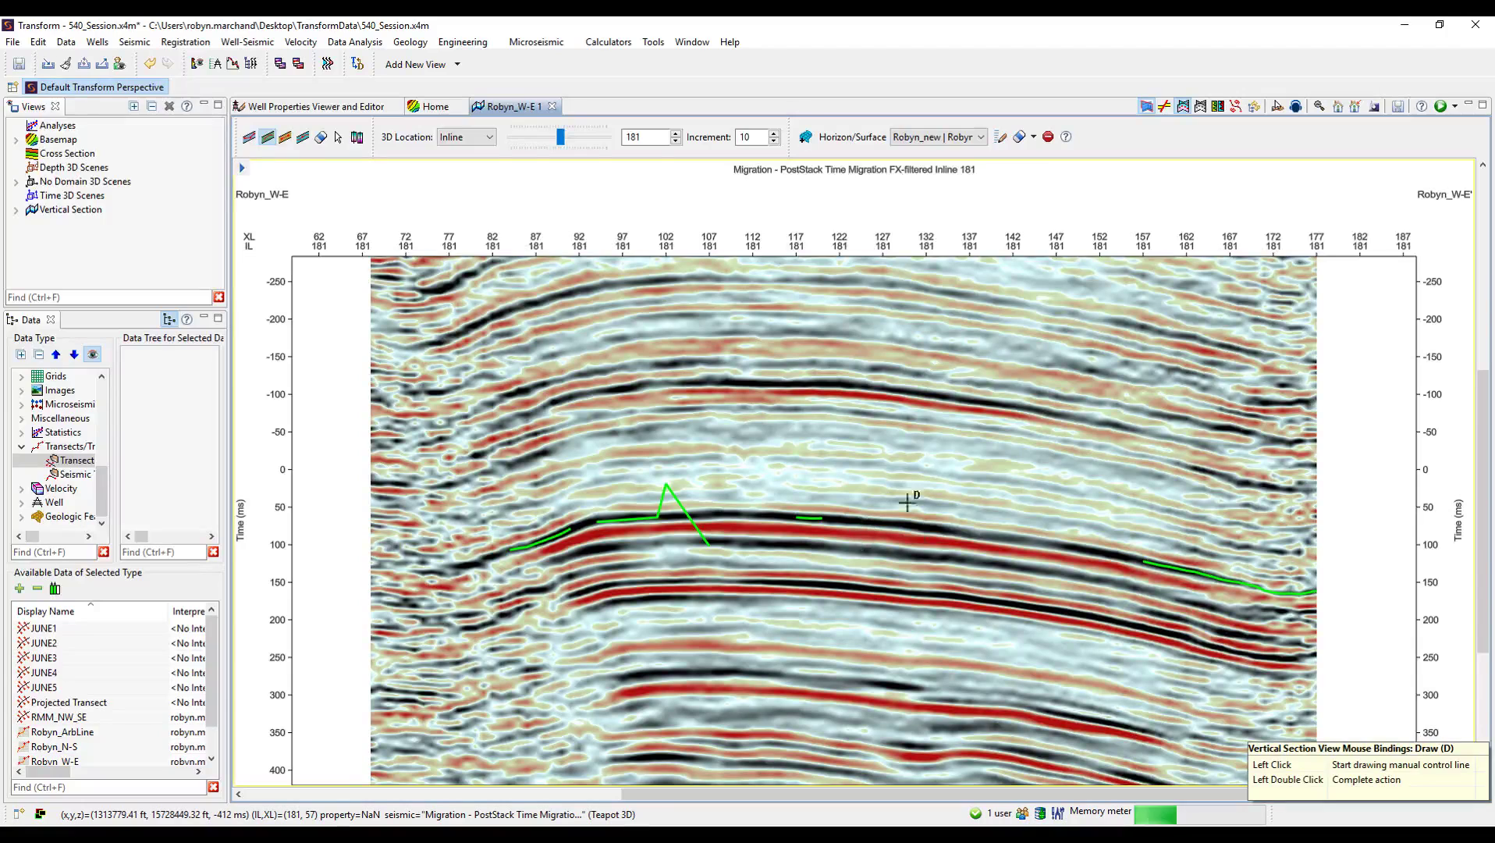
pyautogui.moveTo(880, 535); pyautogui.dragTo(1048, 505)
# Exclude Manual Picks from the pick types that can be erased, and switch to Erase mode
pyautogui.click(1035, 137)
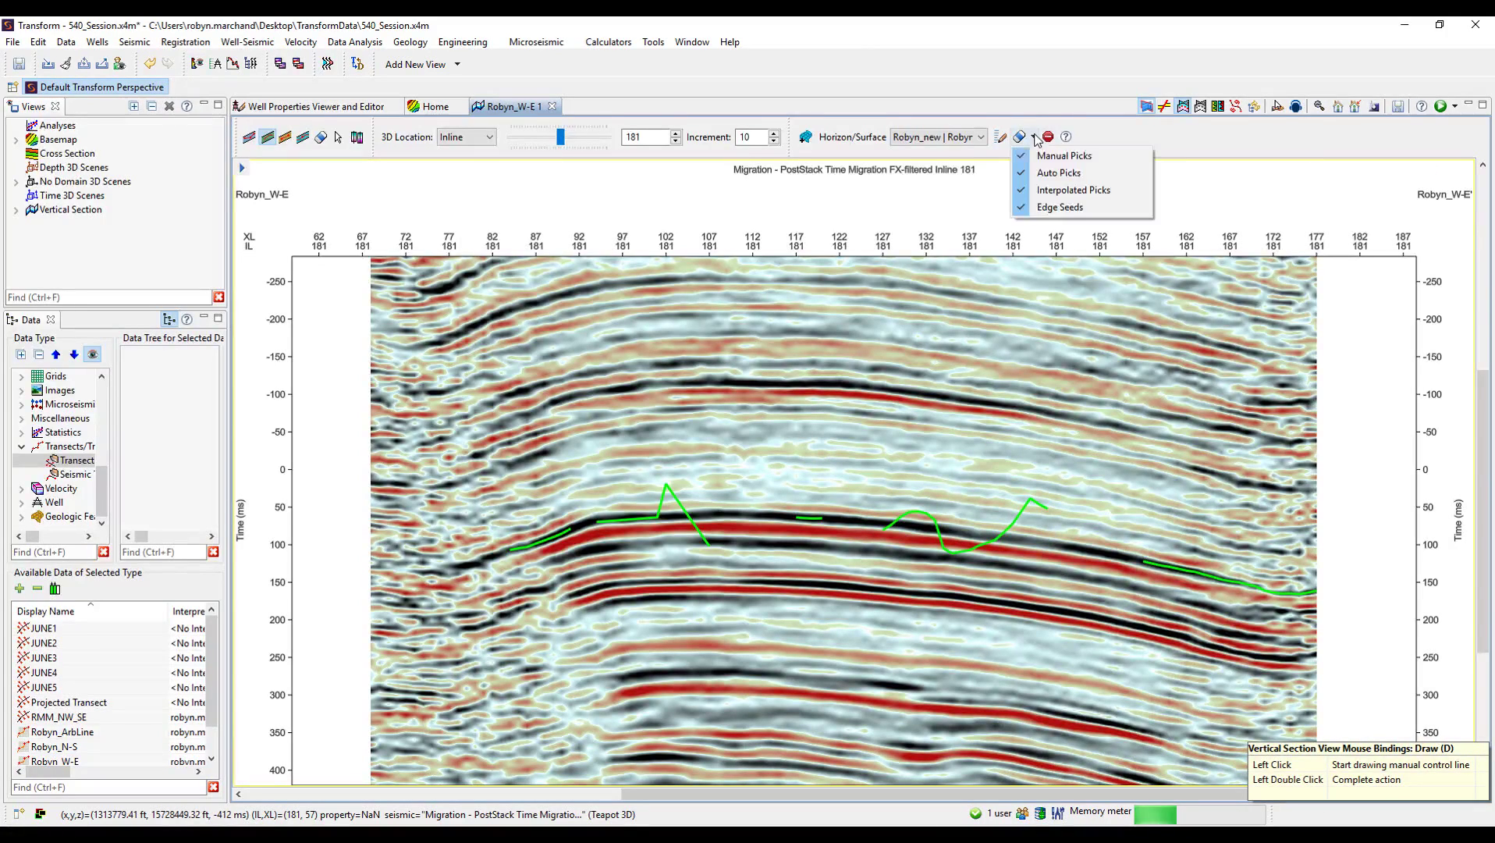
pyautogui.click(1065, 162)
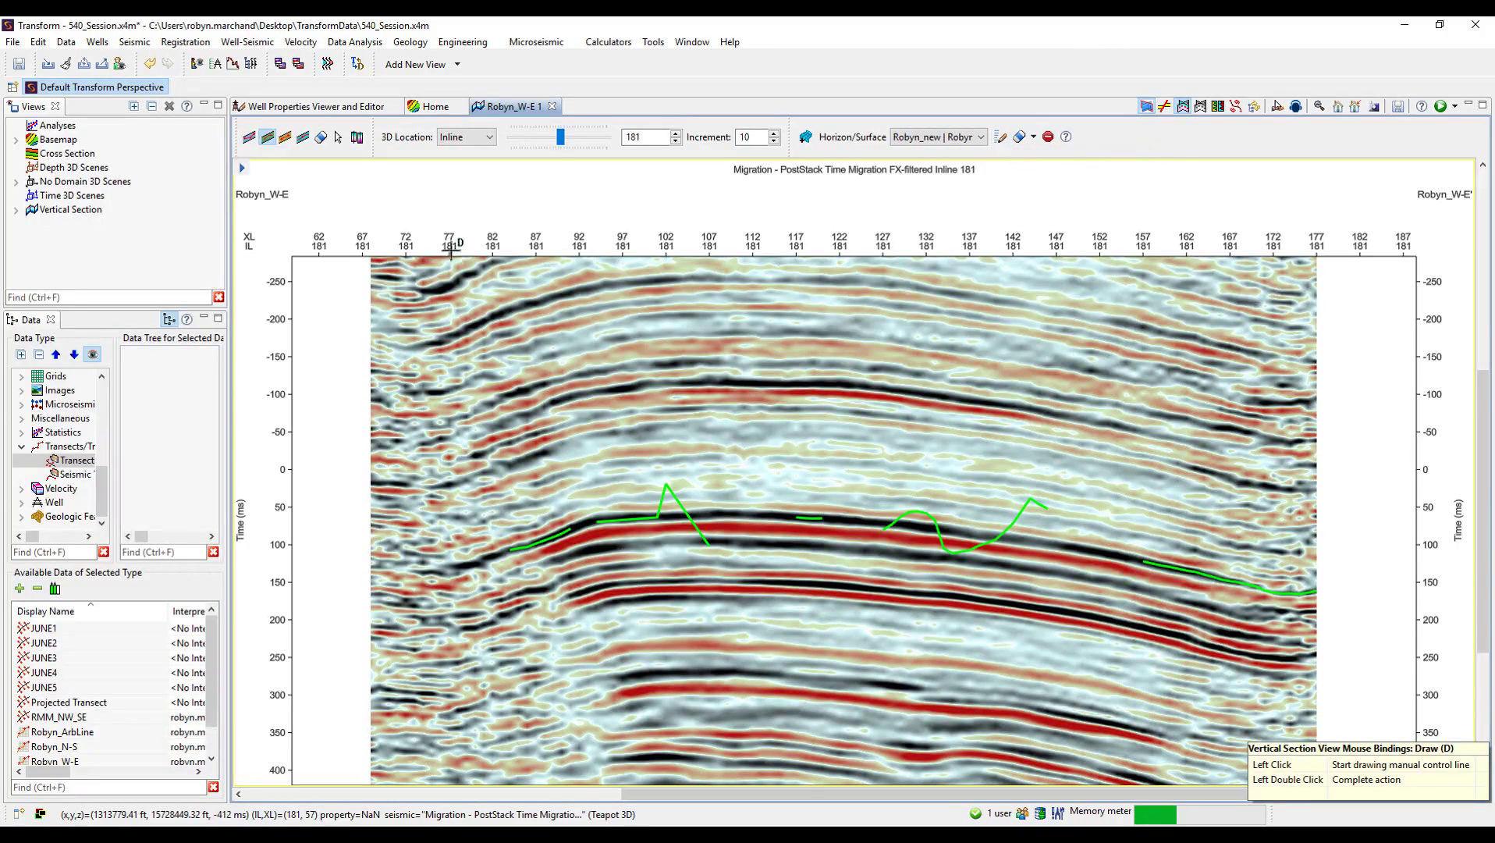
pyautogui.click(321, 138)
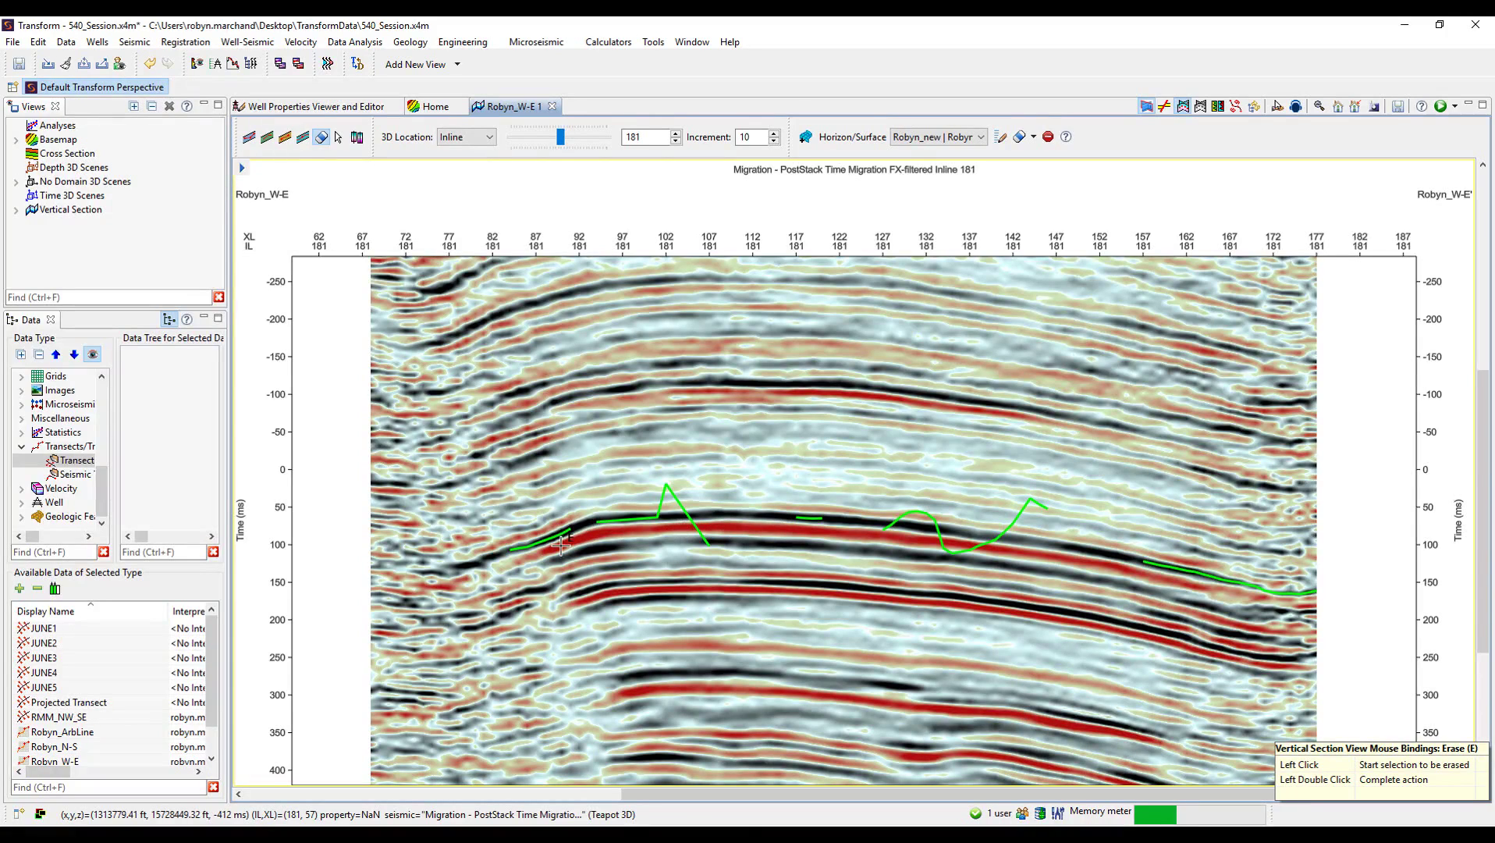
# Include Manual Picks in the erasable pick types again and erase the zigzag segment from about crossline 94 to 107
pyautogui.click(1033, 137)
pyautogui.click(1047, 175)
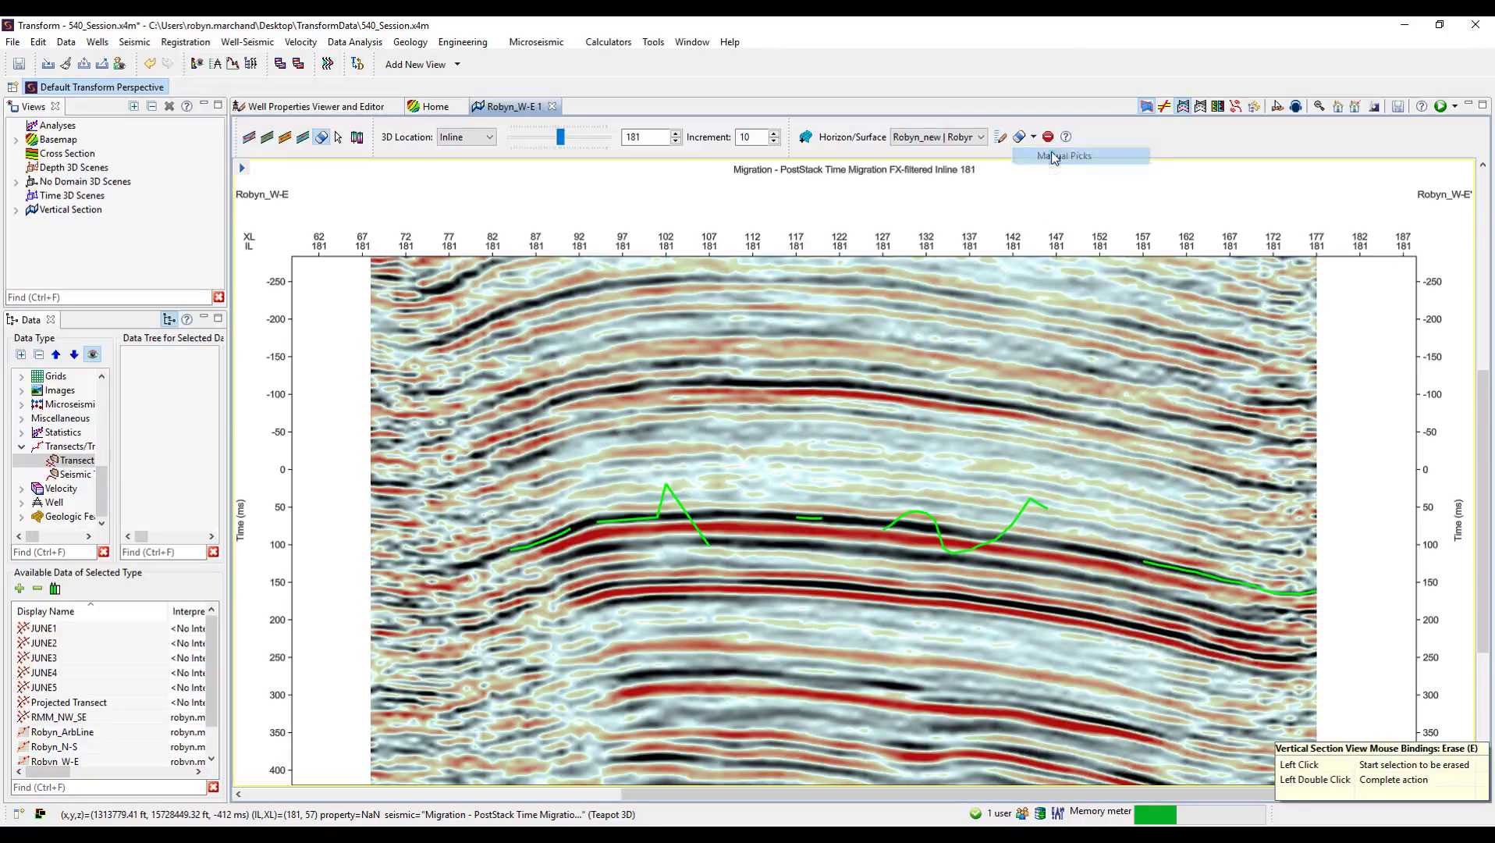
pyautogui.click(593, 519)
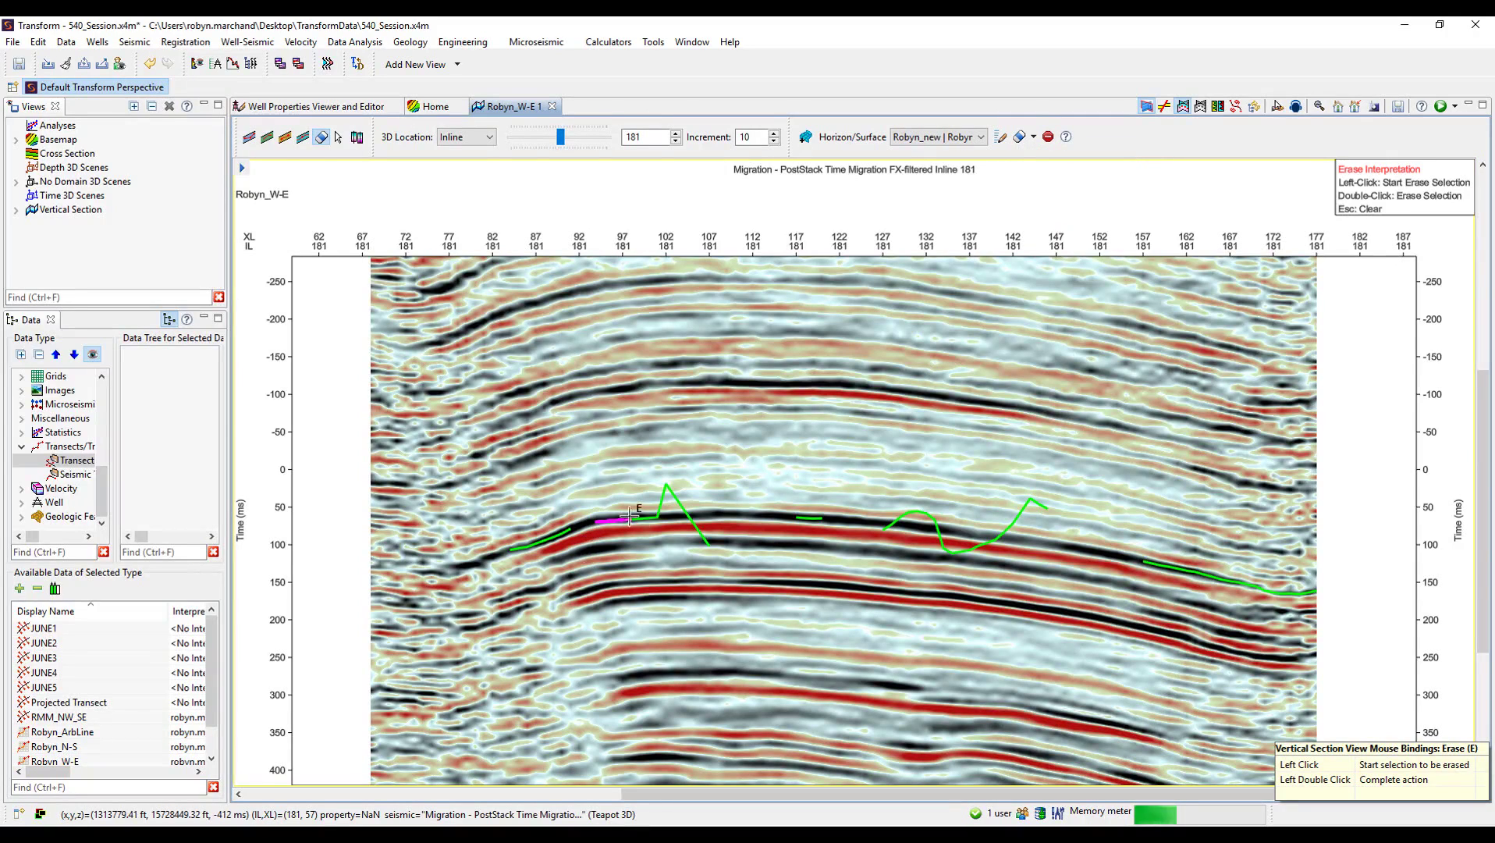
pyautogui.doubleClick(666, 518)
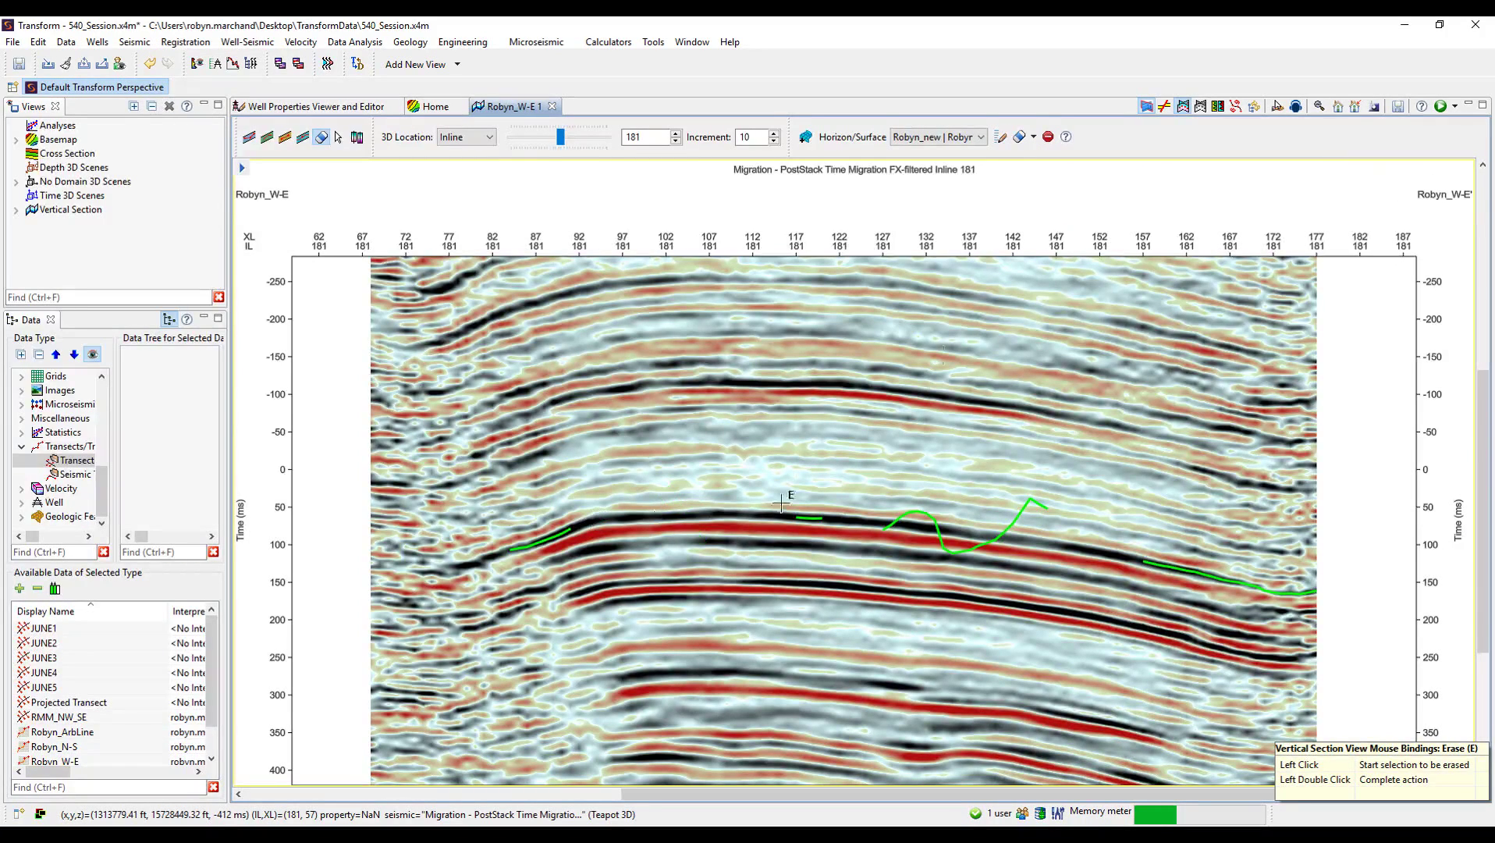
# Review the erasable pick types and erase the horizon from about crossline 117 to 170
pyautogui.click(1034, 138)
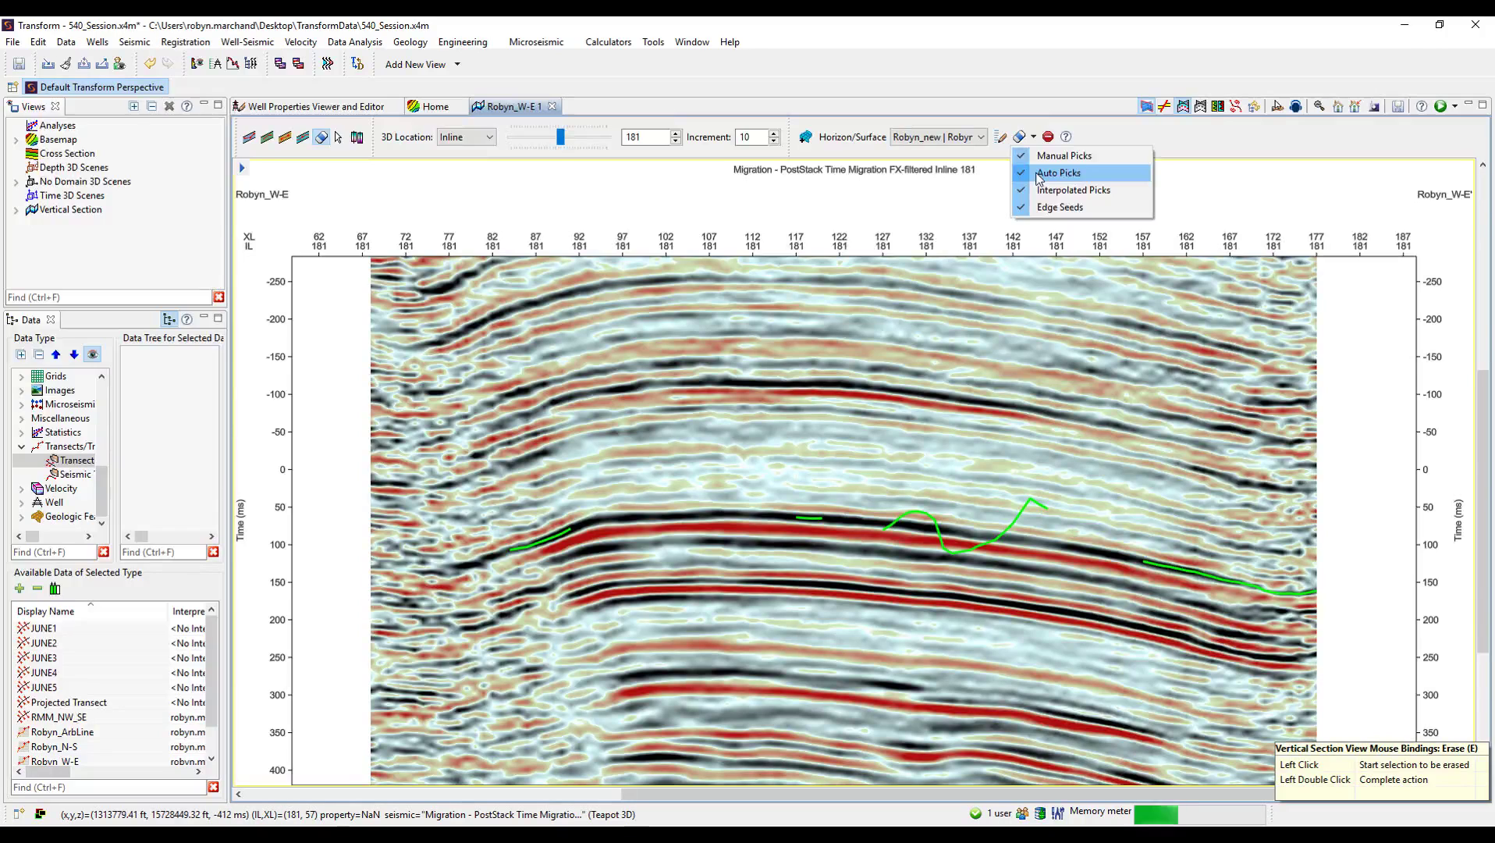
pyautogui.click(1039, 173)
pyautogui.click(1034, 137)
pyautogui.press('Escape')
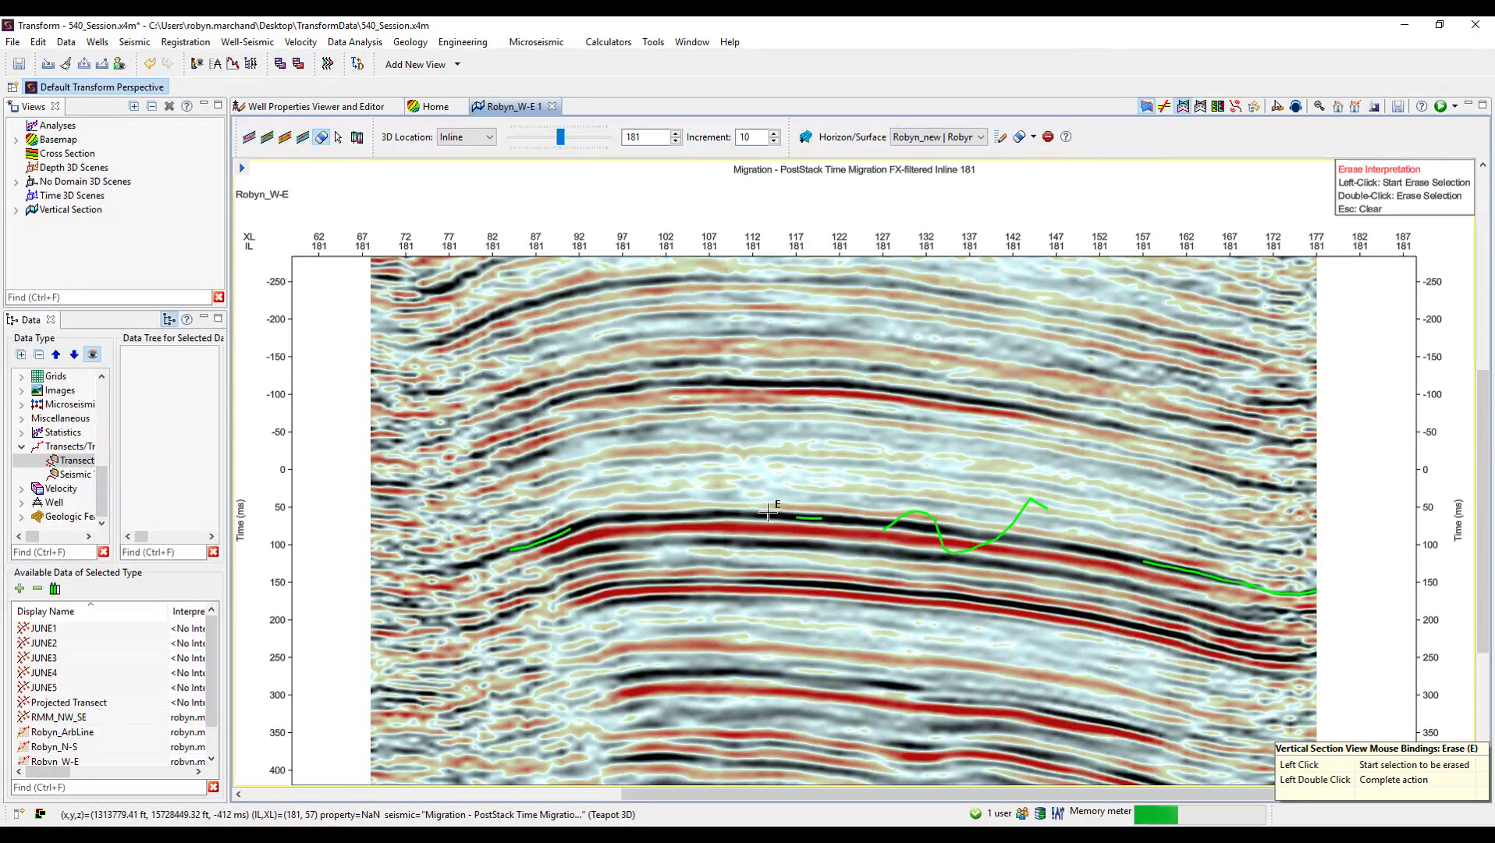
pyautogui.click(795, 512)
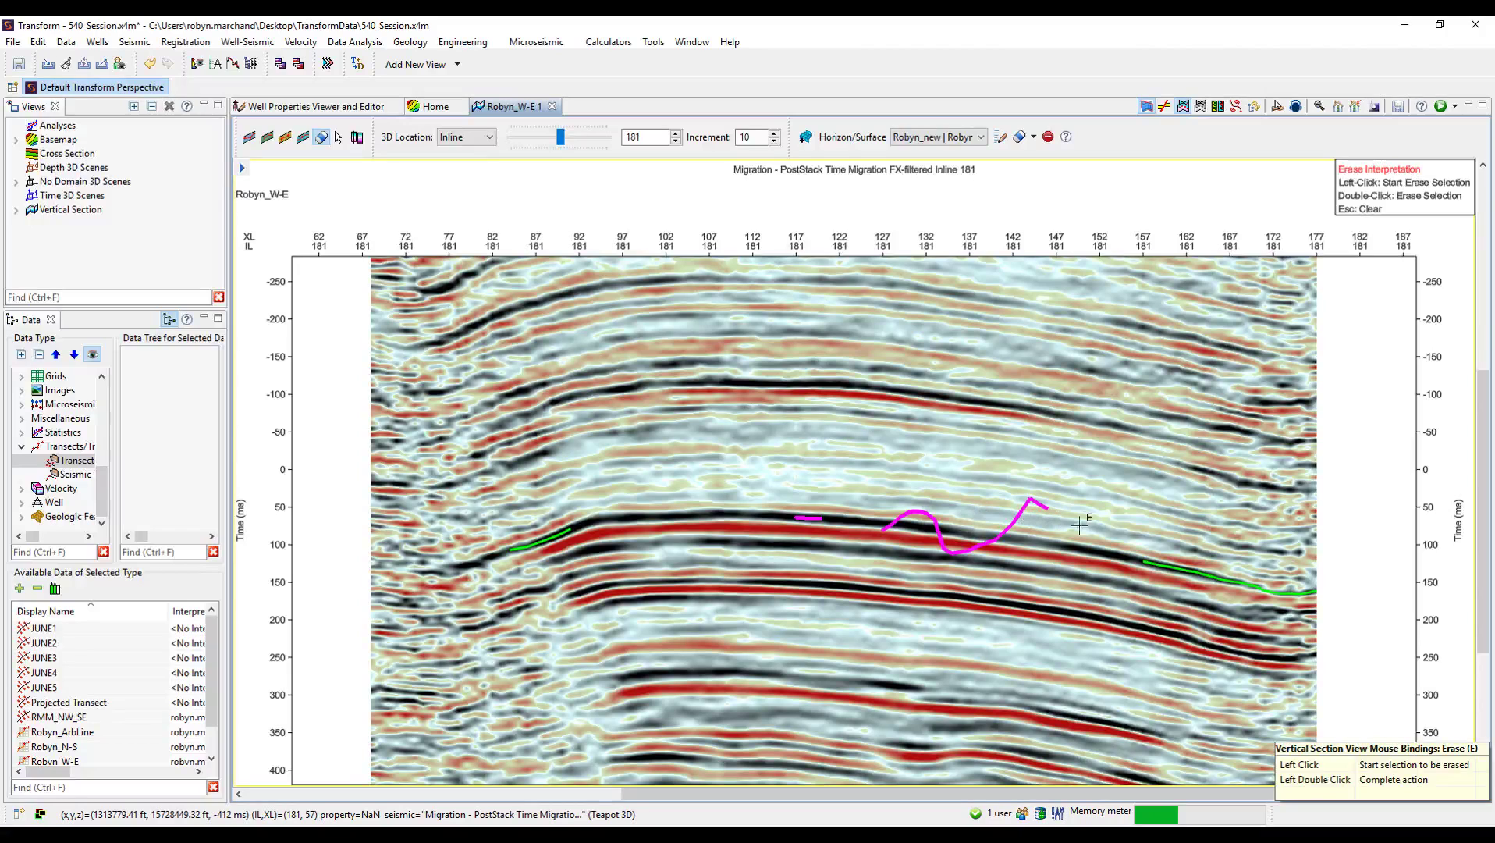
pyautogui.doubleClick(1254, 559)
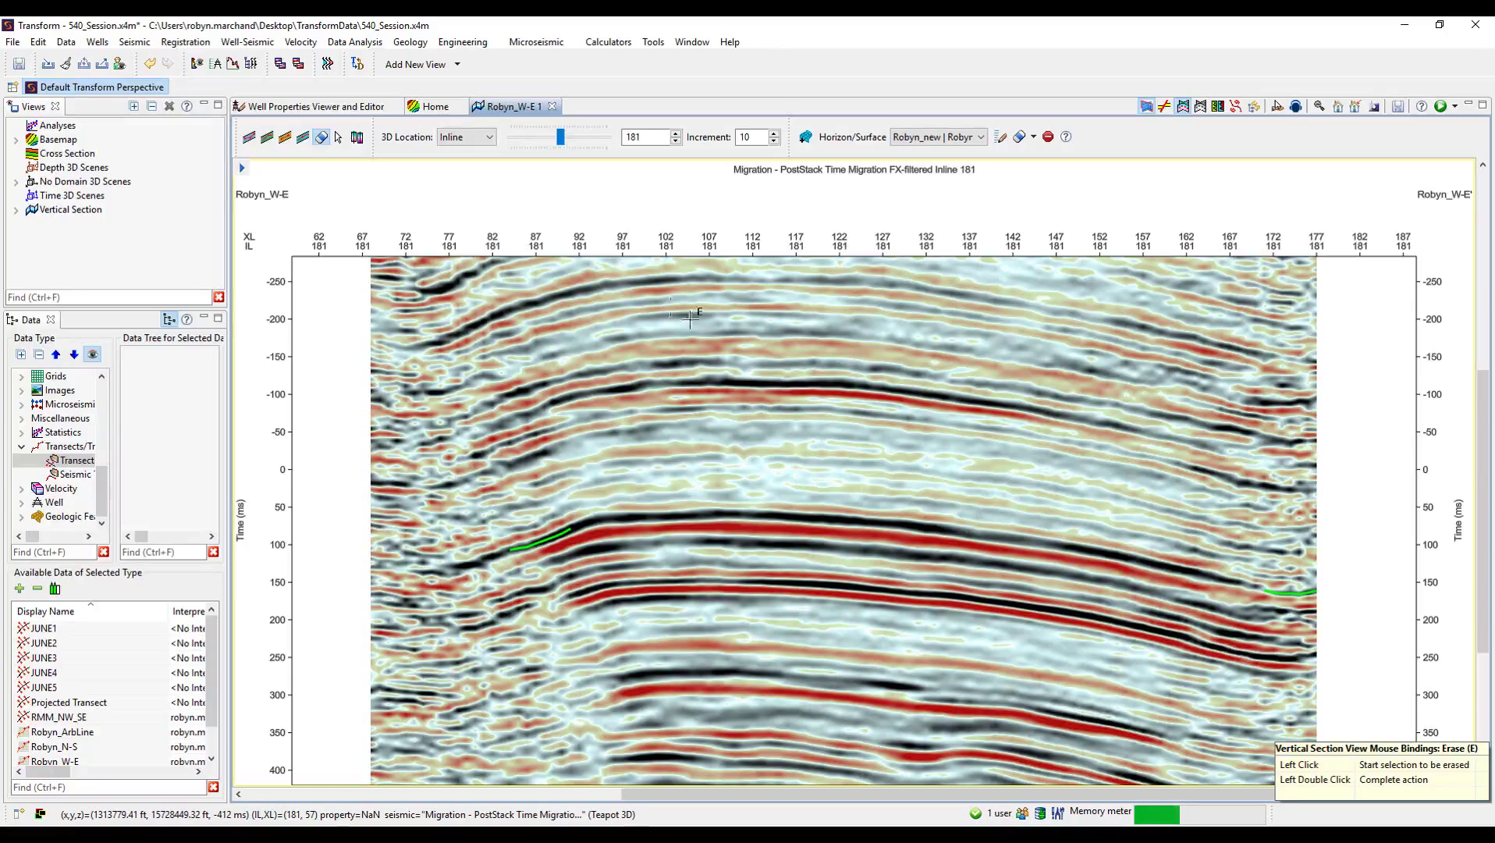
# Switch to Track mode and auto-track the horizon along the strong black reflector from about crossline 99
pyautogui.press('t')
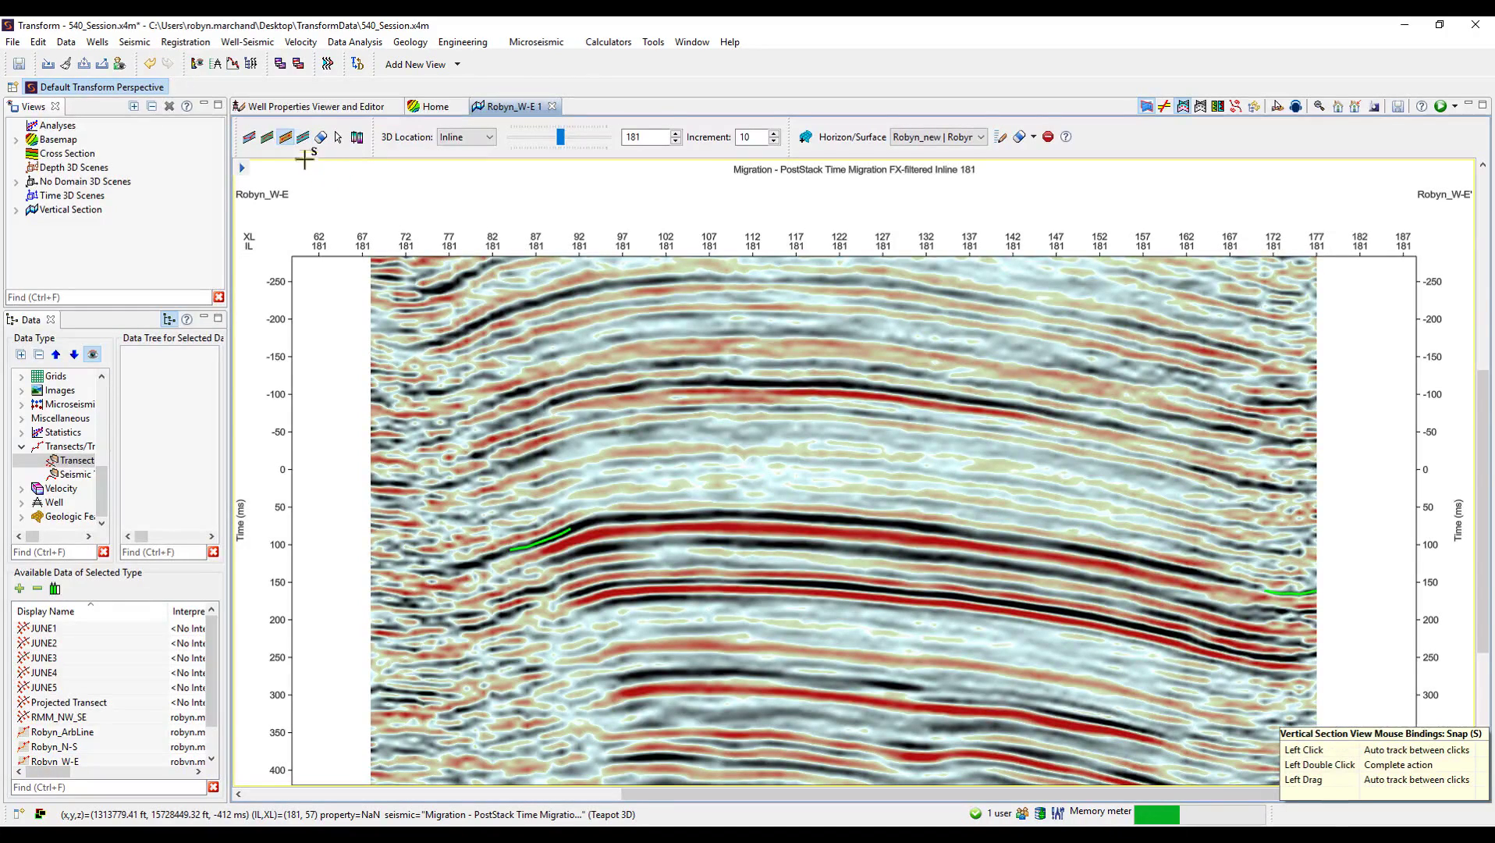
pyautogui.click(269, 139)
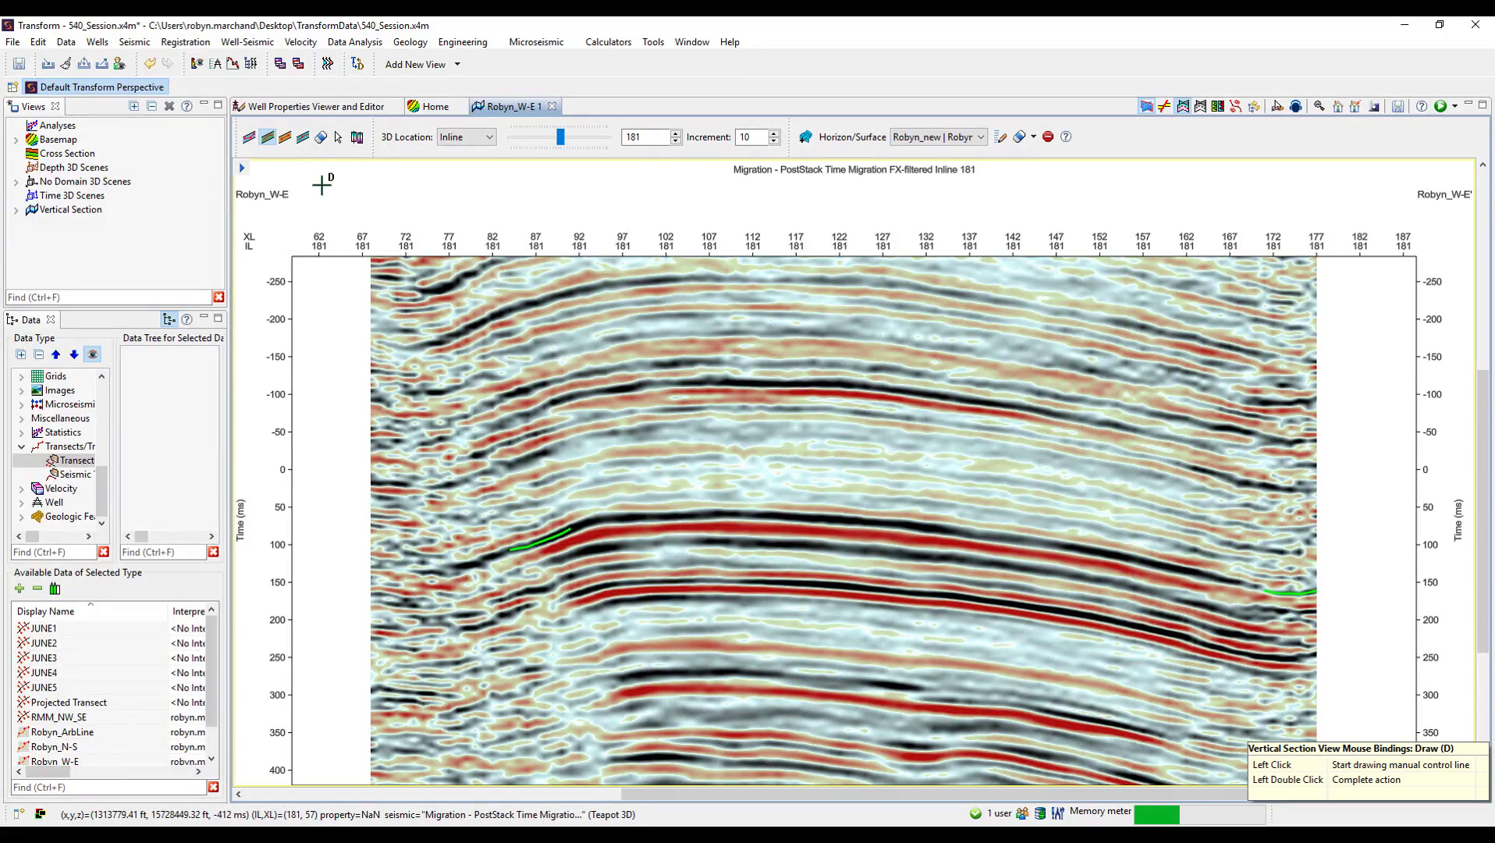
pyautogui.click(338, 137)
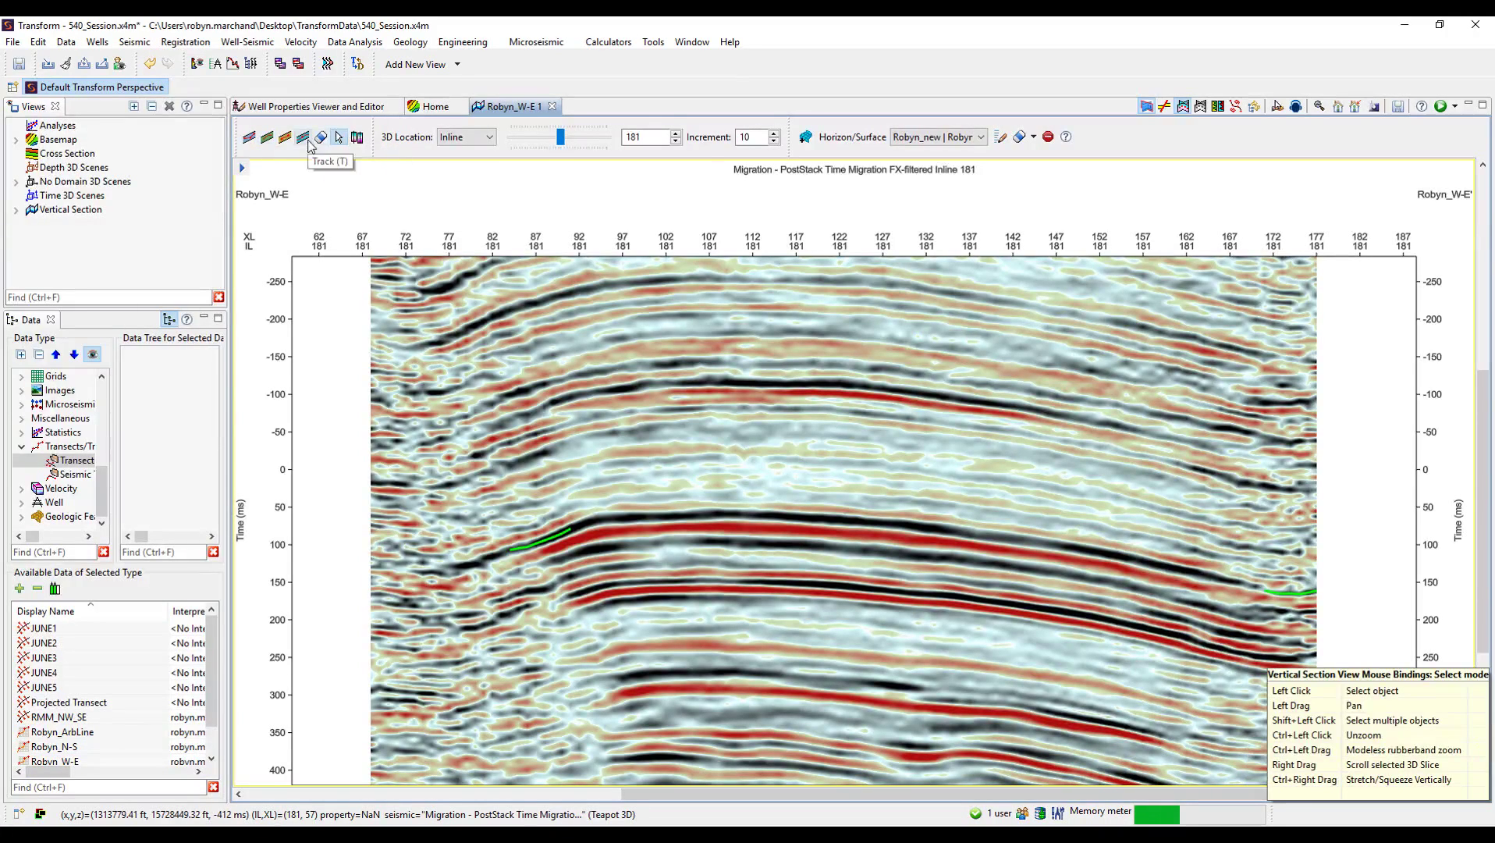
pyautogui.click(306, 141)
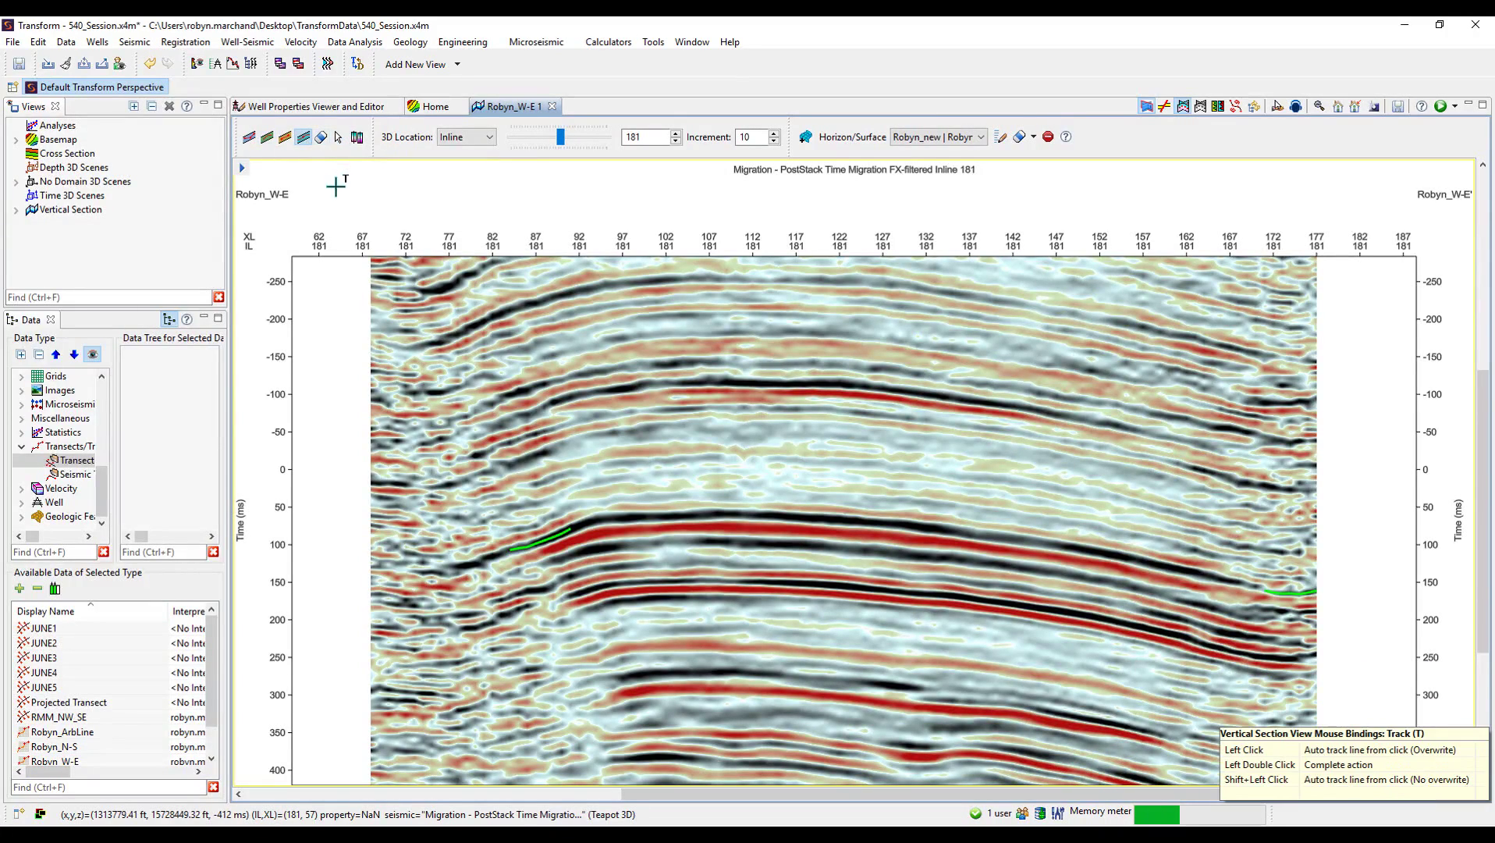
pyautogui.click(638, 517)
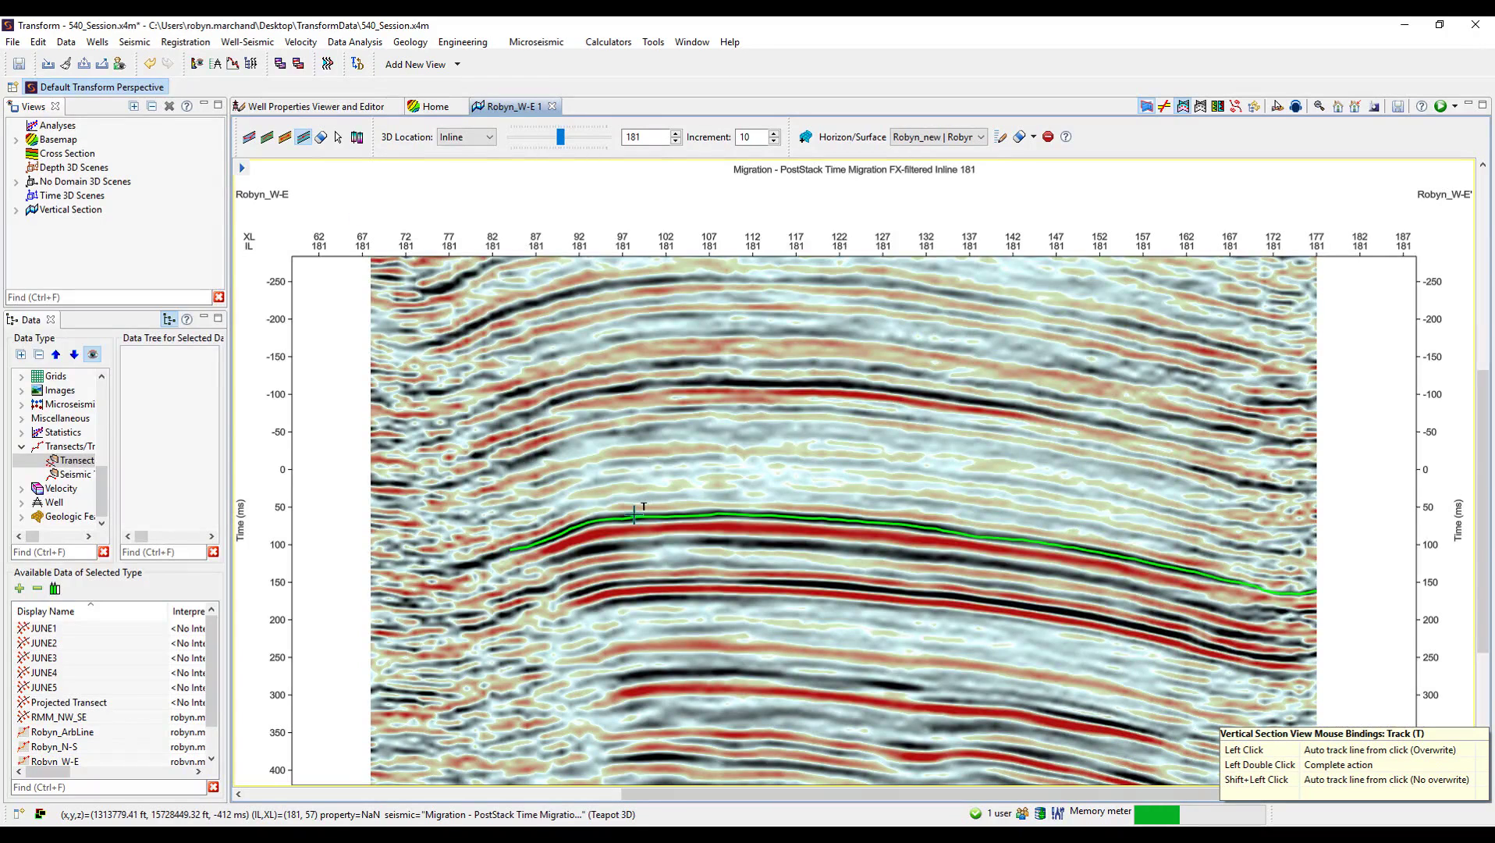
# Toggle back and forth between the Track and Select modes
pyautogui.press('space')
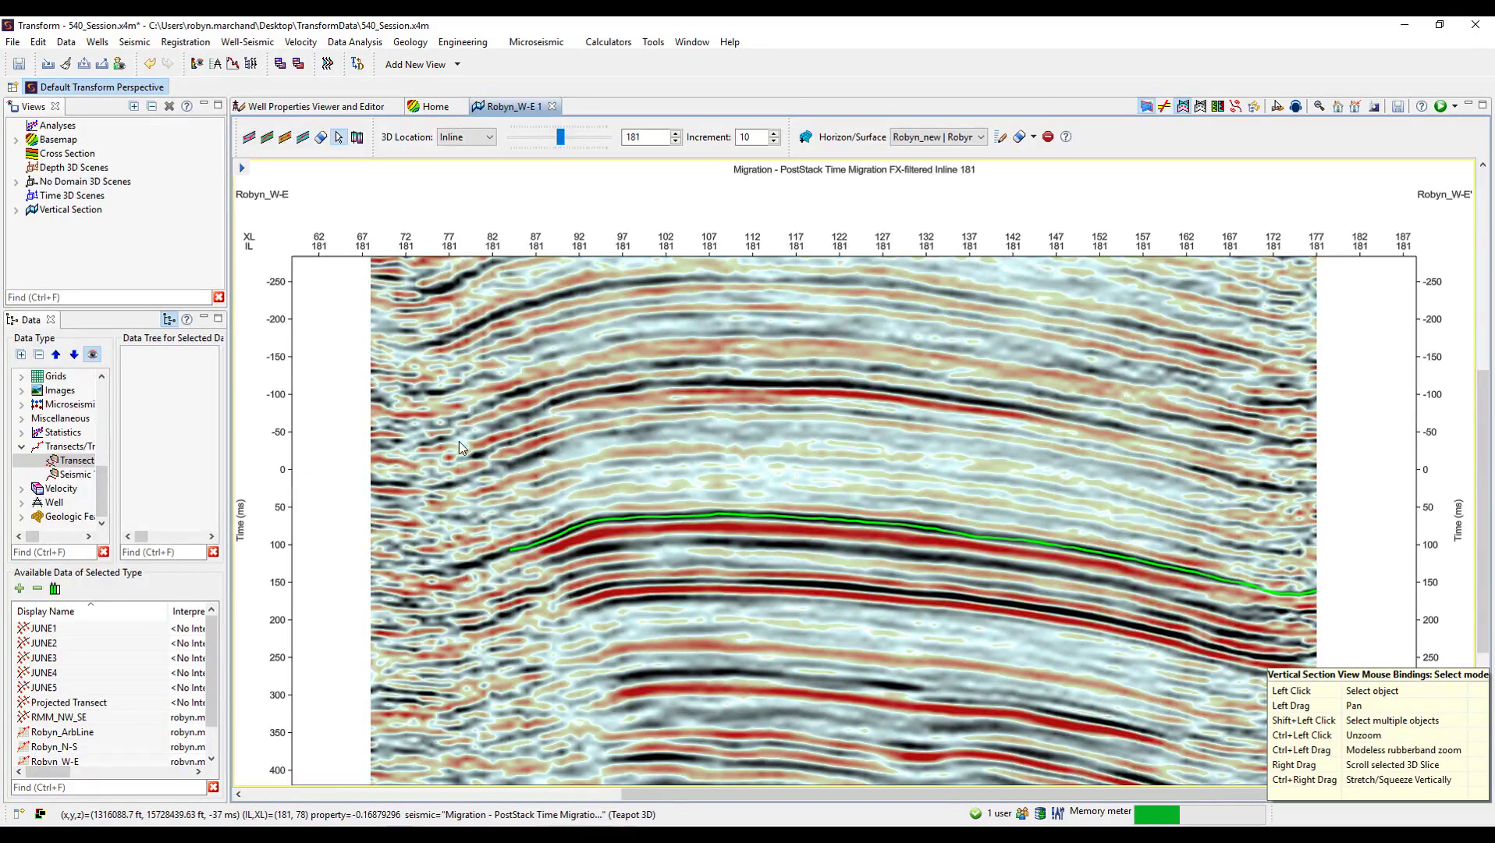
pyautogui.moveTo(459, 440); pyautogui.dragTo(968, 581)
pyautogui.doubleClick(1052, 591)
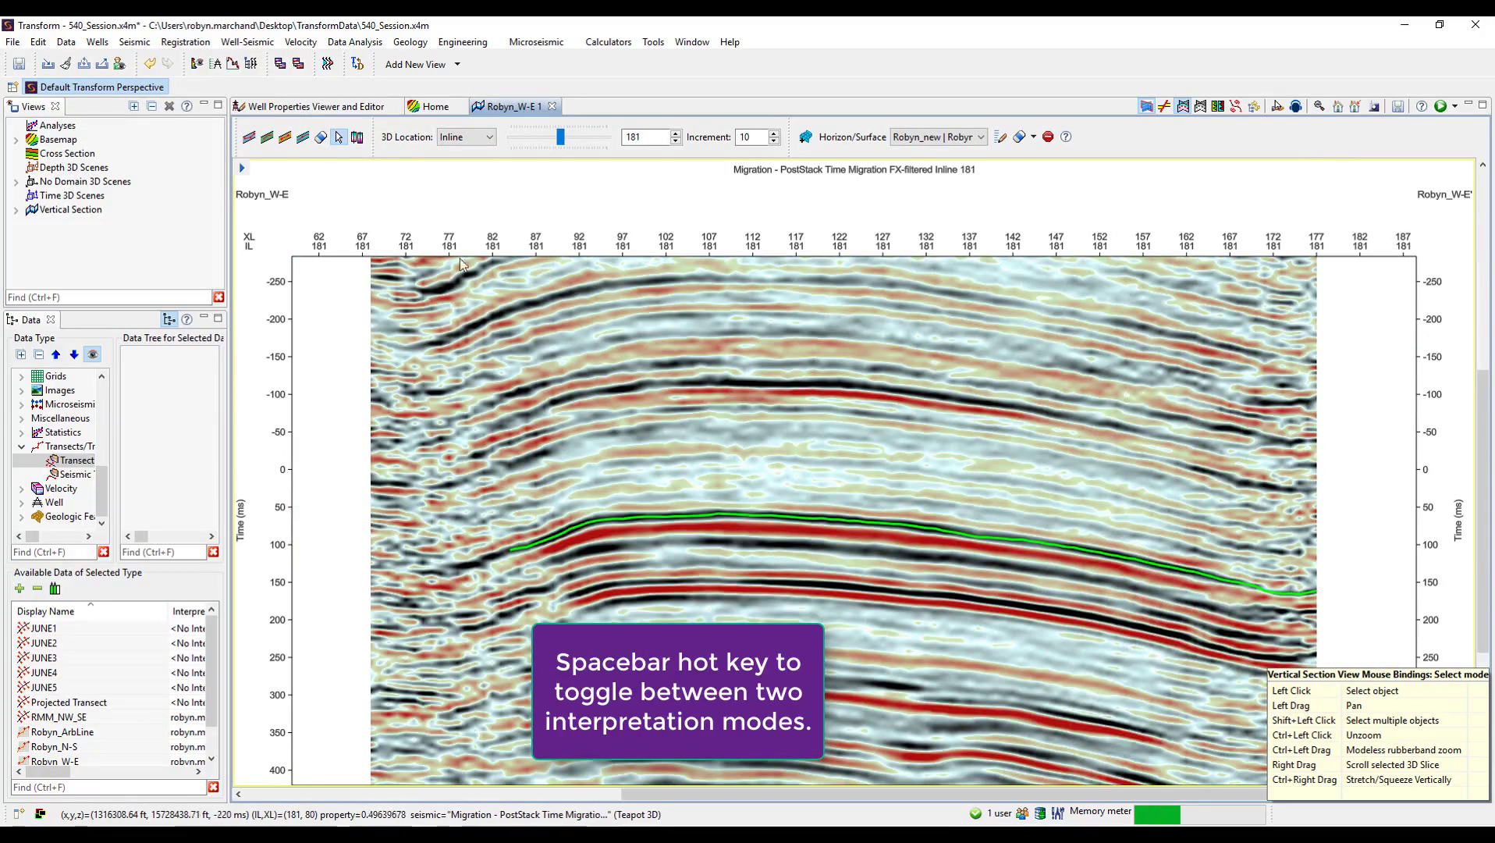
pyautogui.press('space')
pyautogui.press('space')
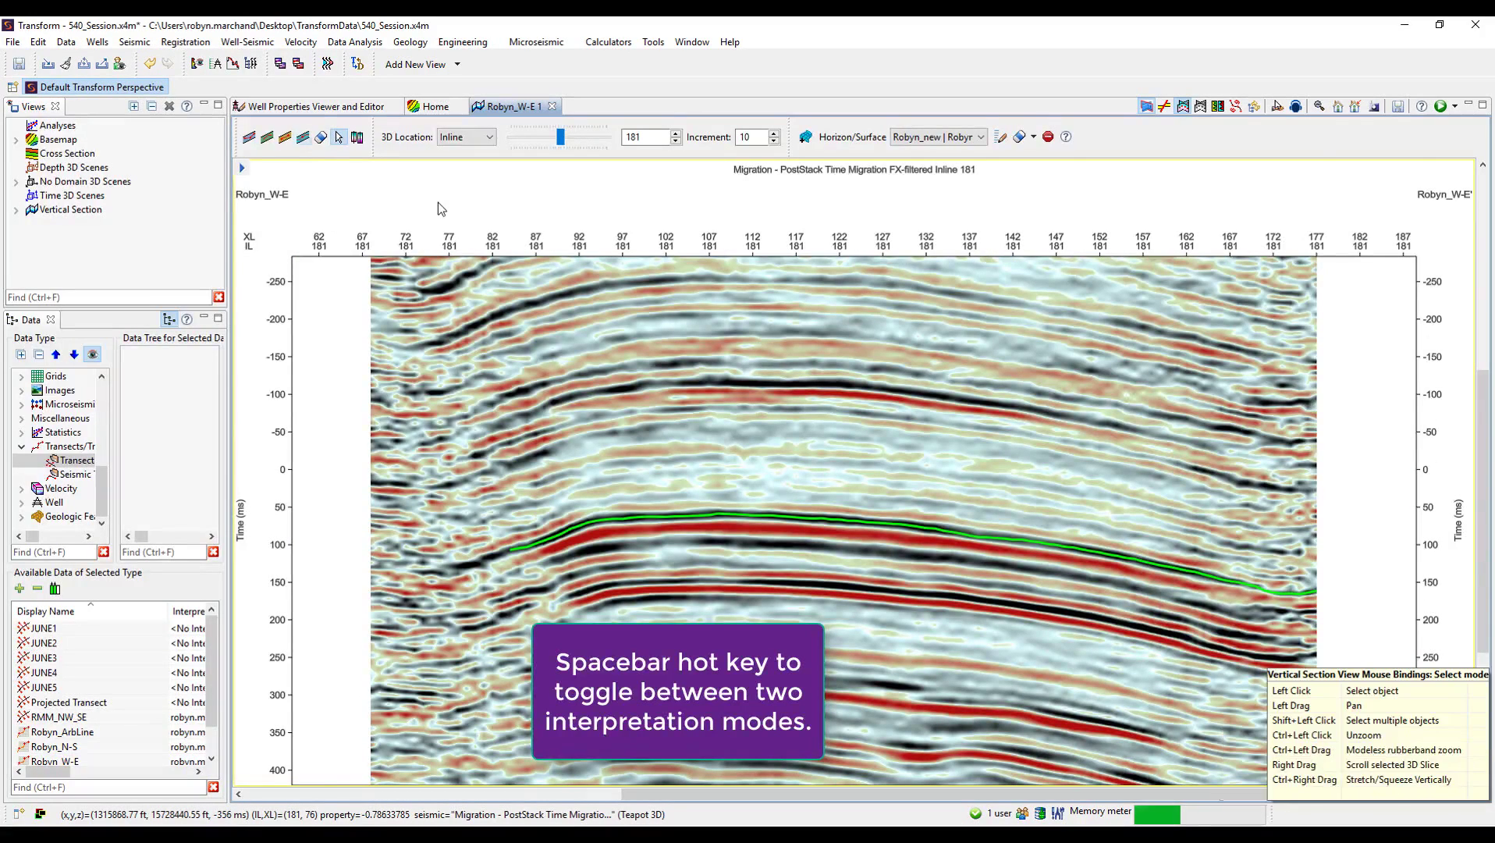
pyautogui.press('space')
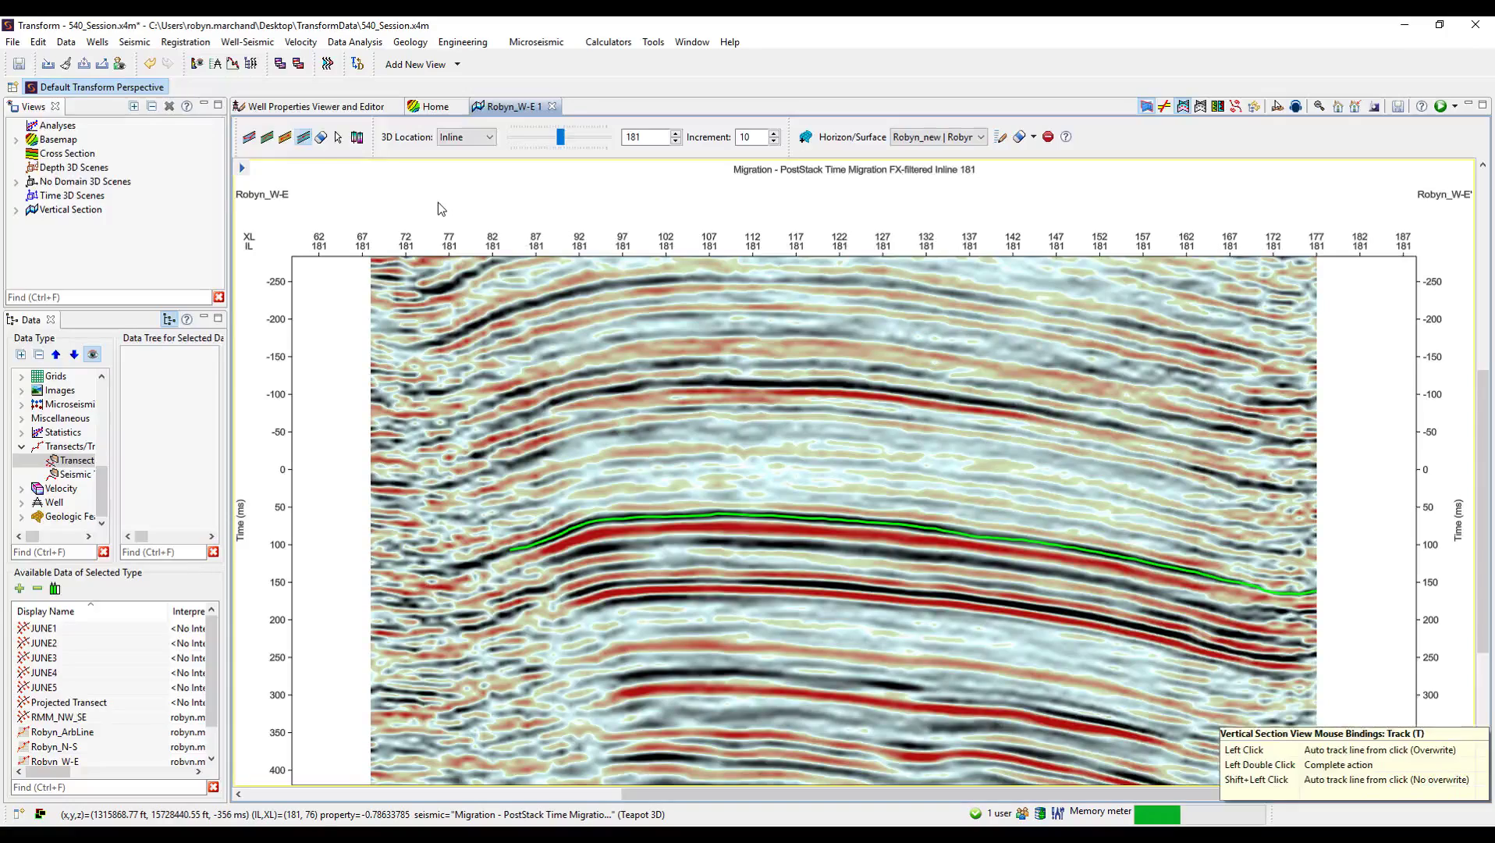
pyautogui.press('space')
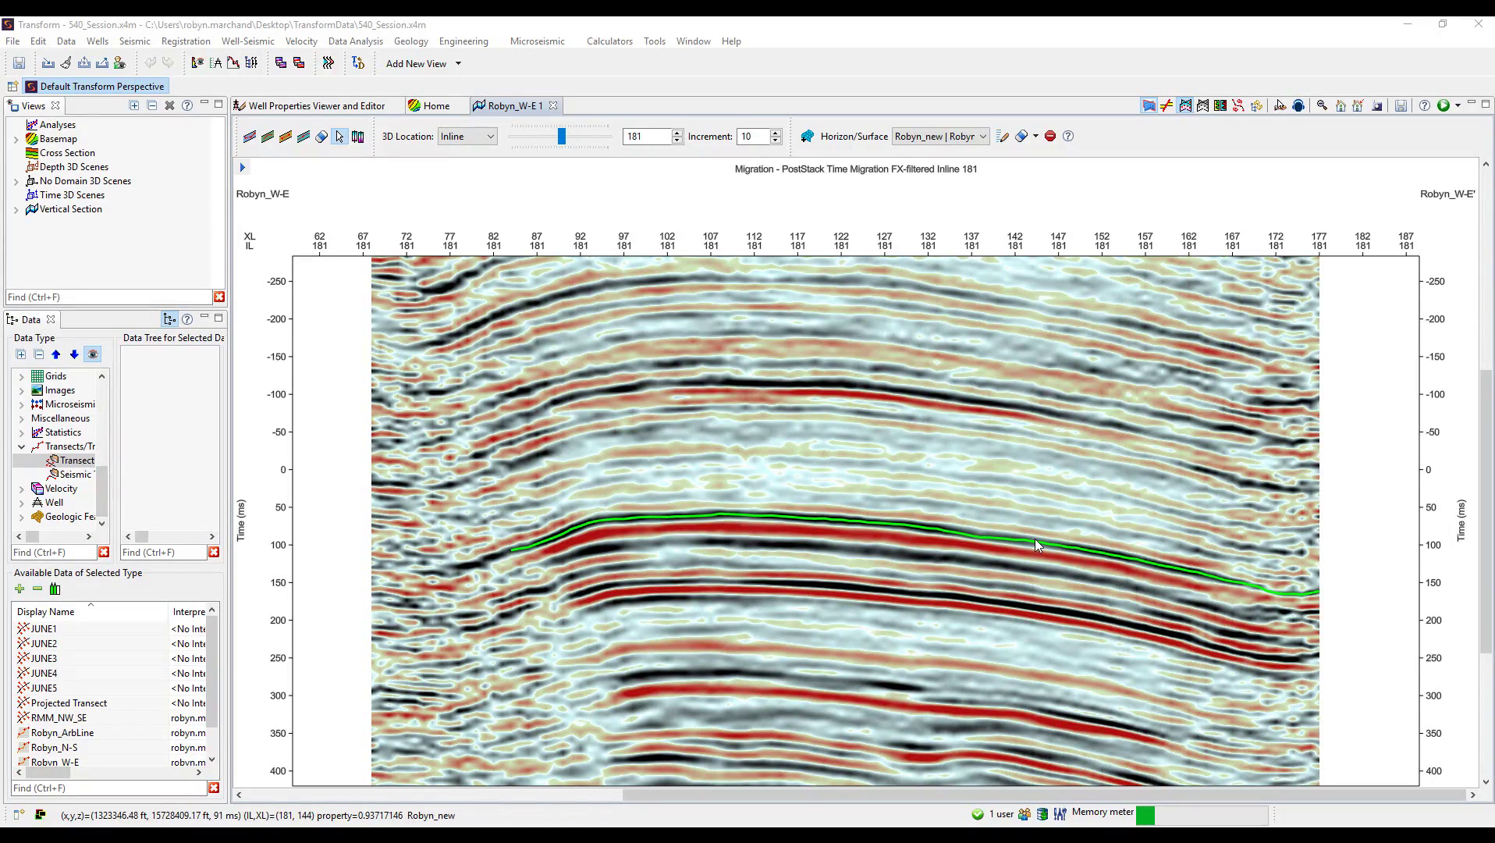
# In Track mode, step to inlines 171 and 161 and auto-track the horizon along the strong black reflector on each
pyautogui.click(306, 140)
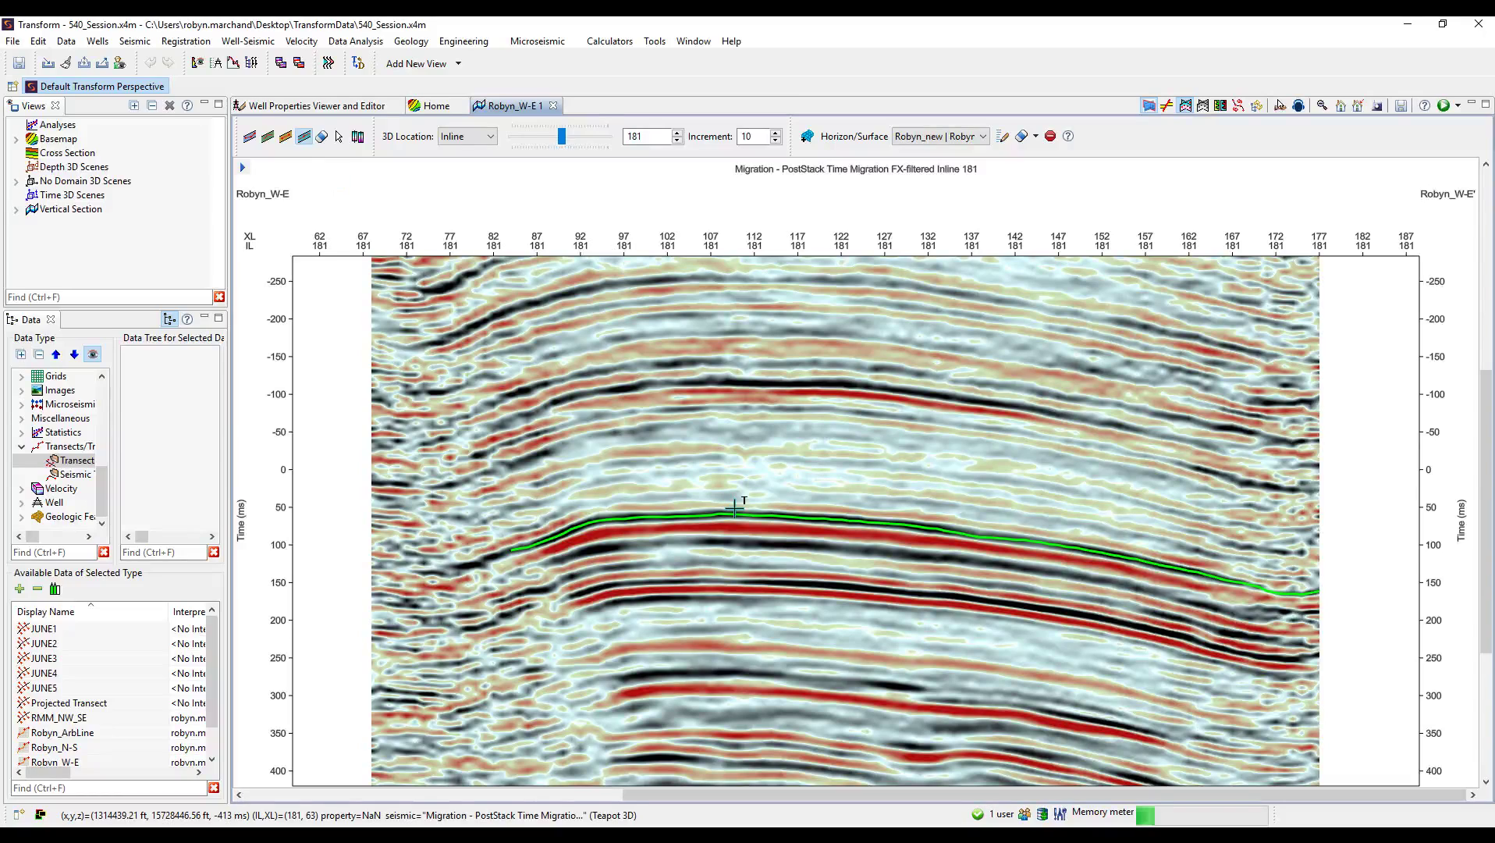
pyautogui.press('pagedown')
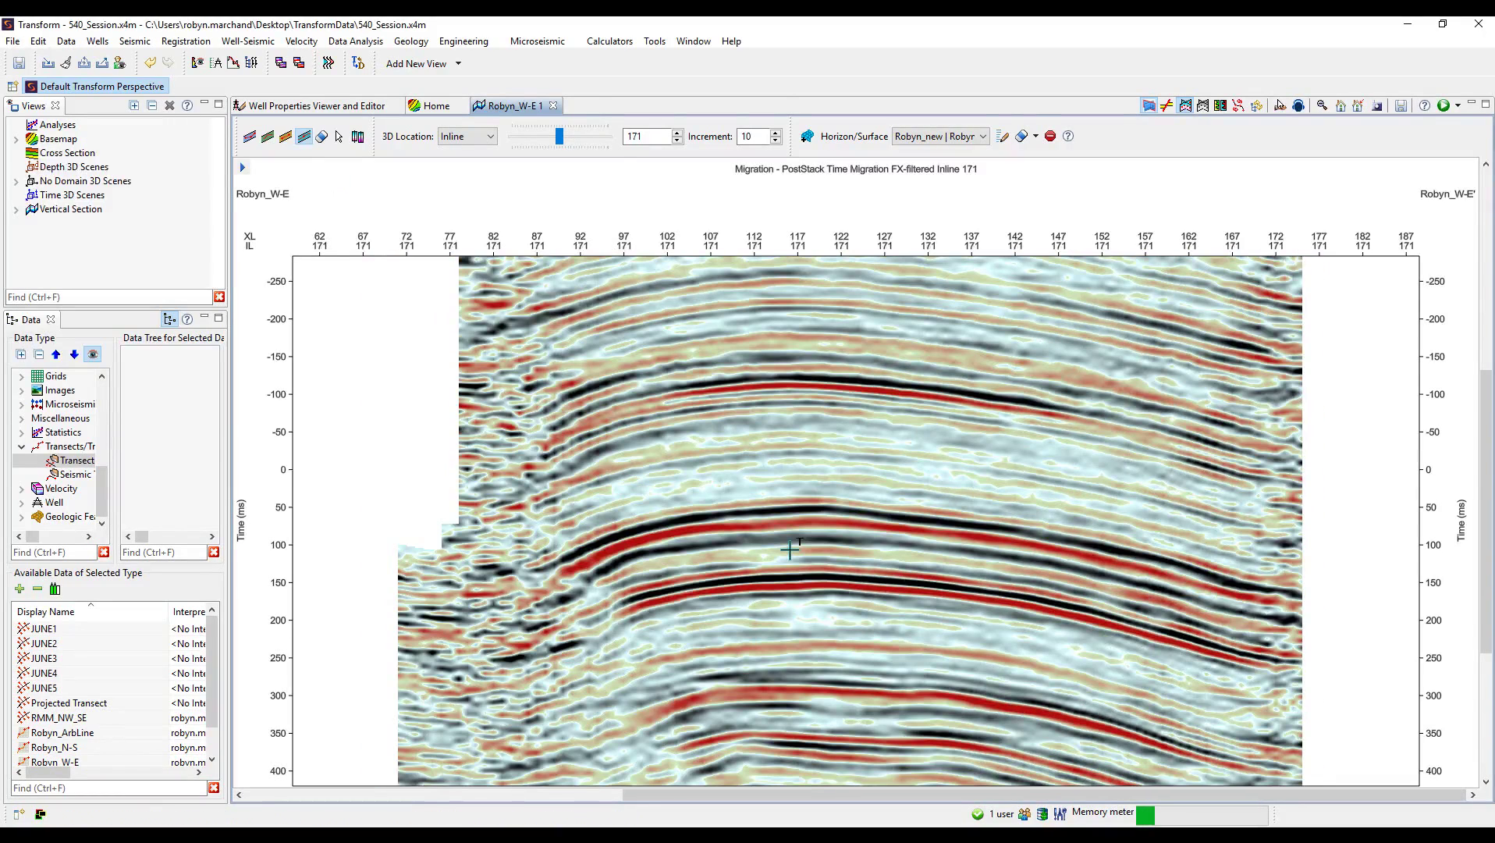
pyautogui.click(788, 509)
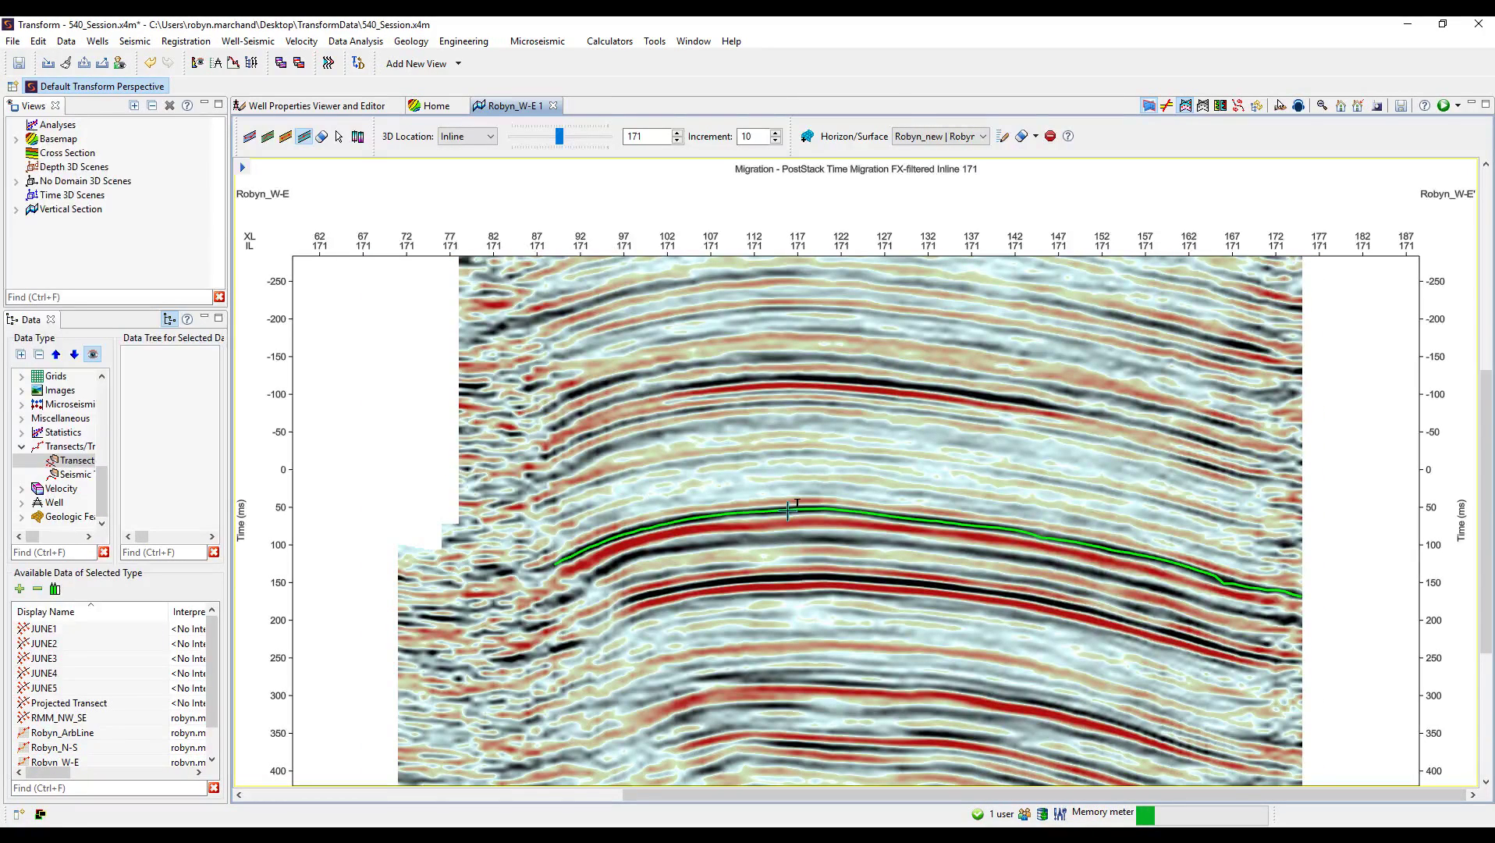
pyautogui.press('pagedown')
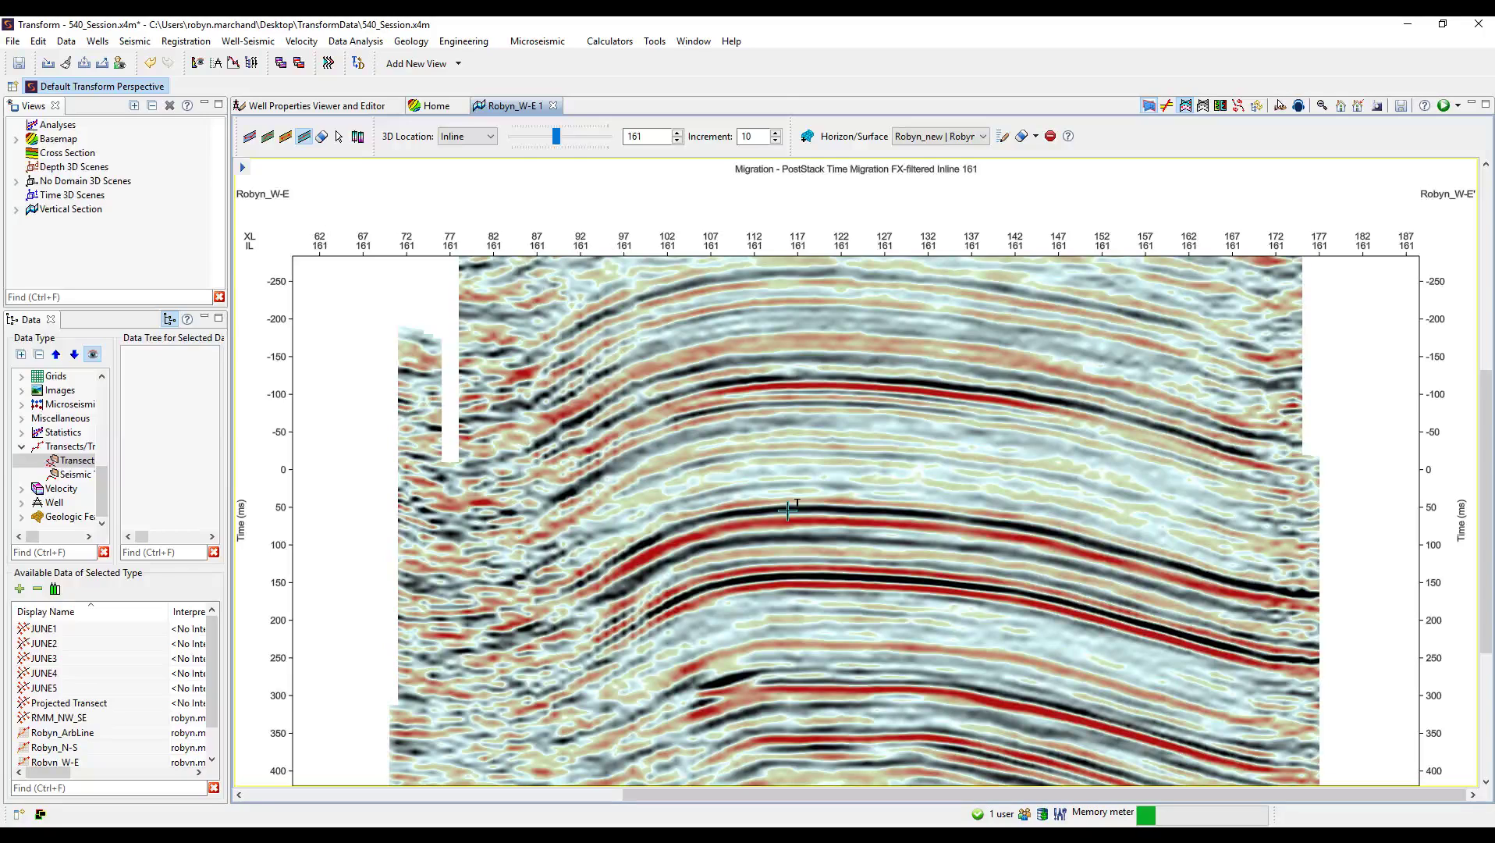
pyautogui.click(788, 509)
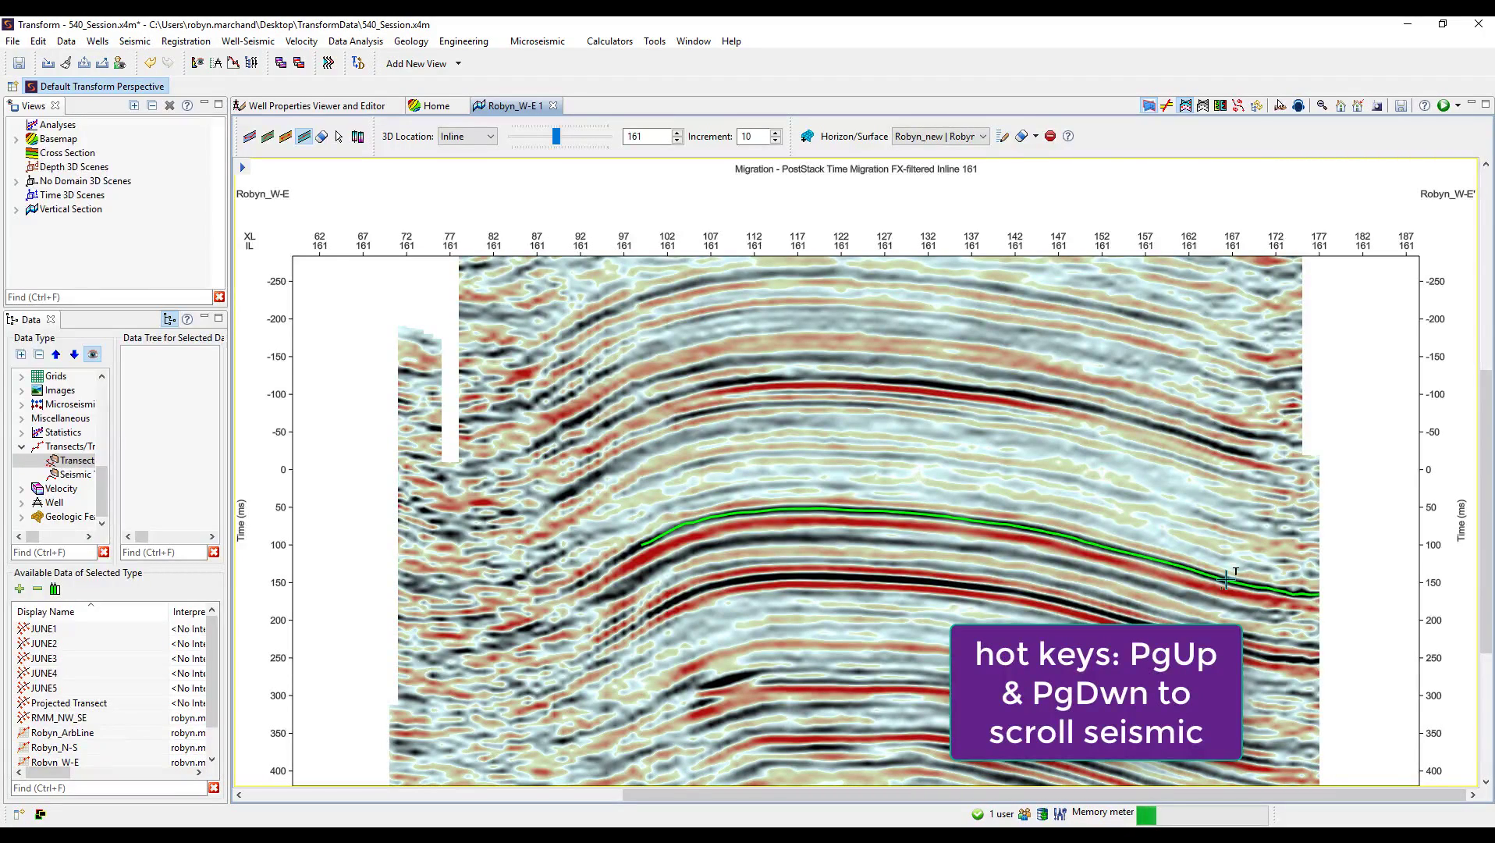
# Place the Home basemap beside the Robyn_W-E section with its grid centred, and turn on broadcasting in both views
pyautogui.click(430, 106)
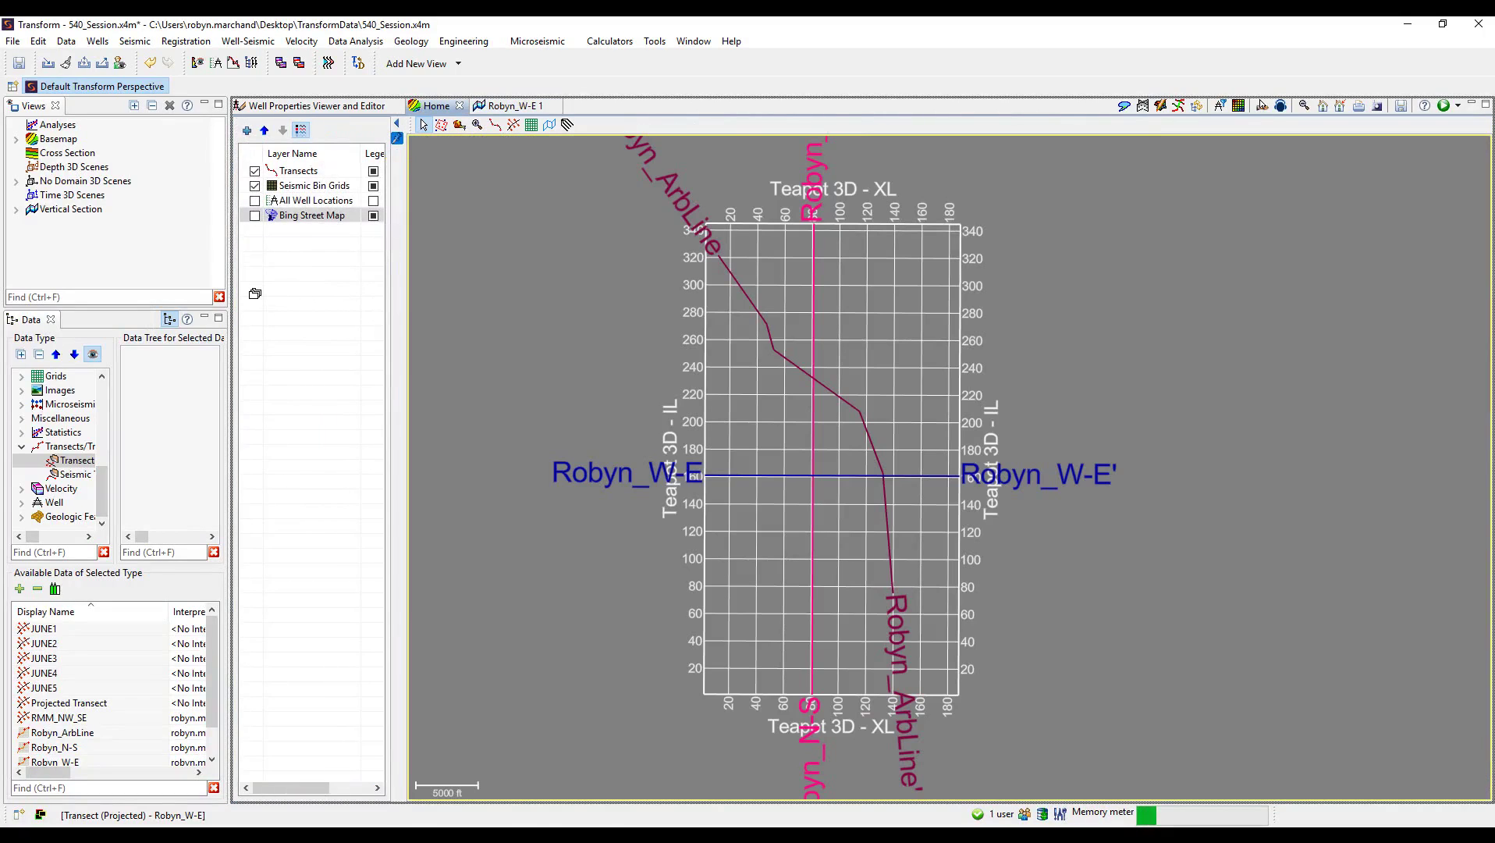
pyautogui.moveTo(255, 293); pyautogui.dragTo(248, 292)
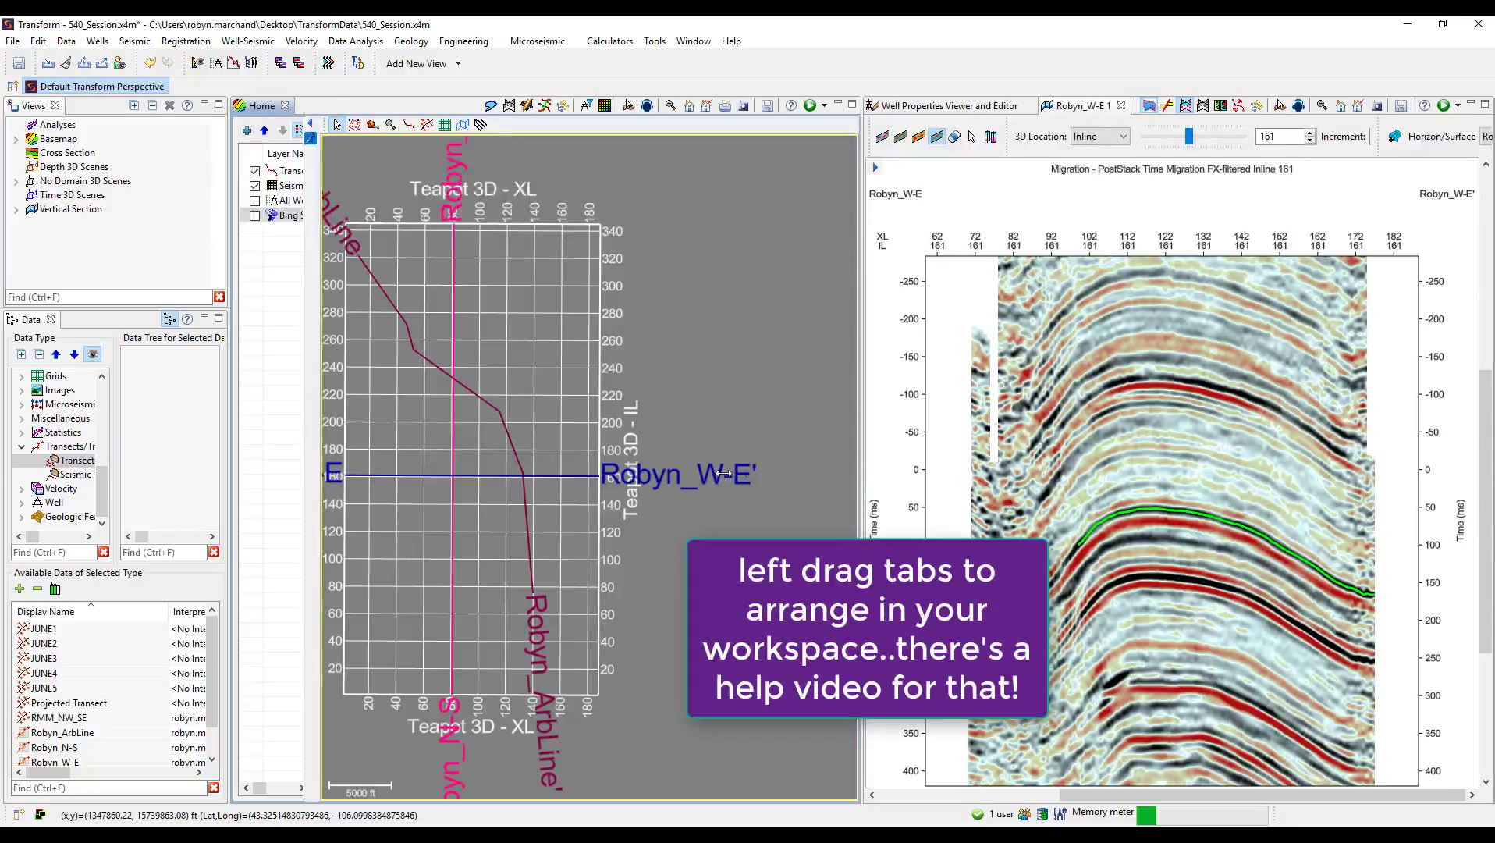
pyautogui.moveTo(860, 477); pyautogui.dragTo(722, 477)
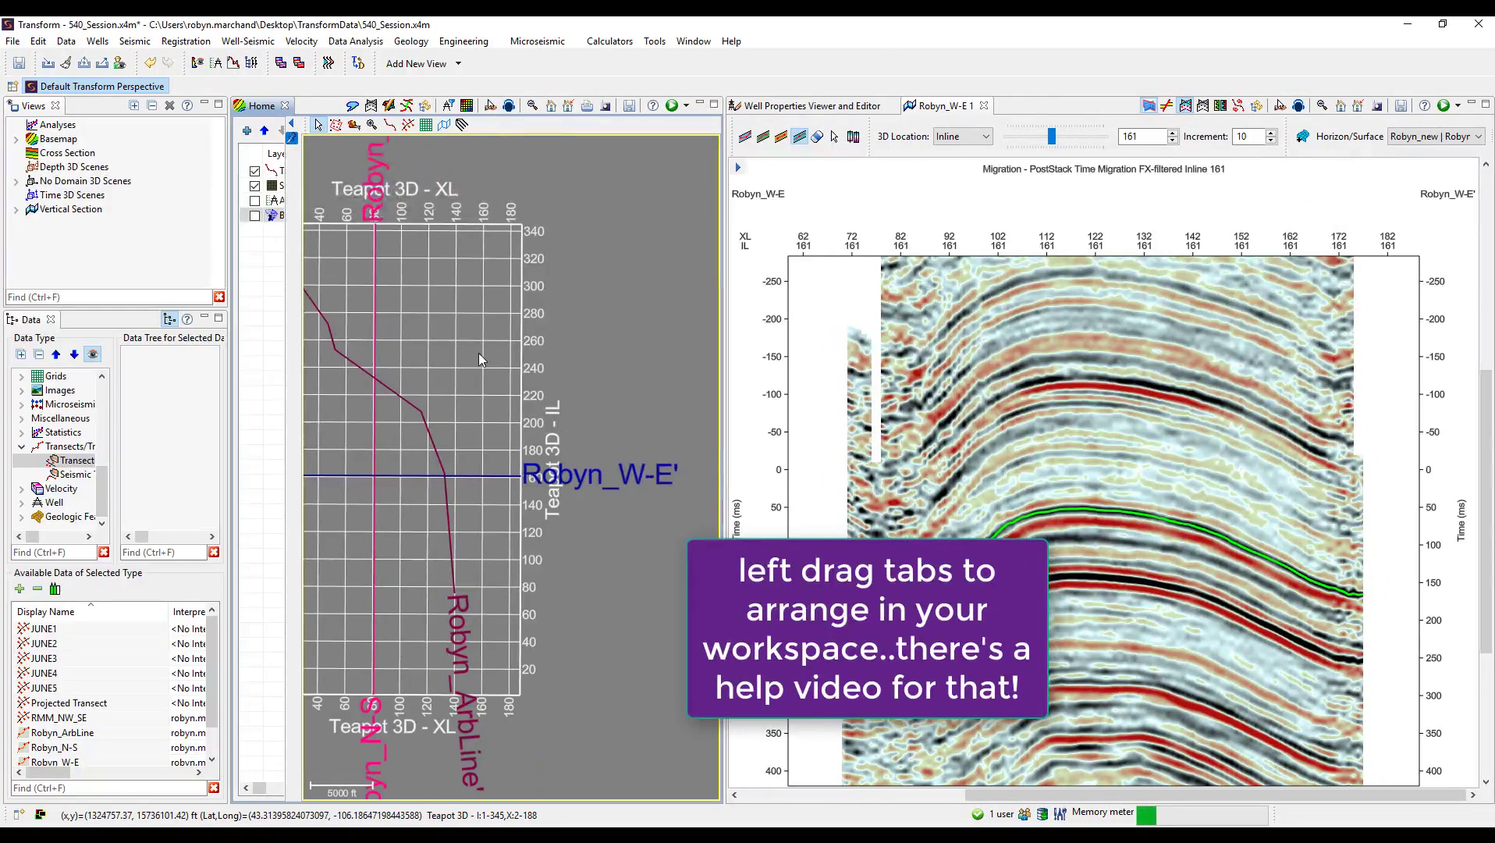
pyautogui.moveTo(480, 352); pyautogui.dragTo(581, 356)
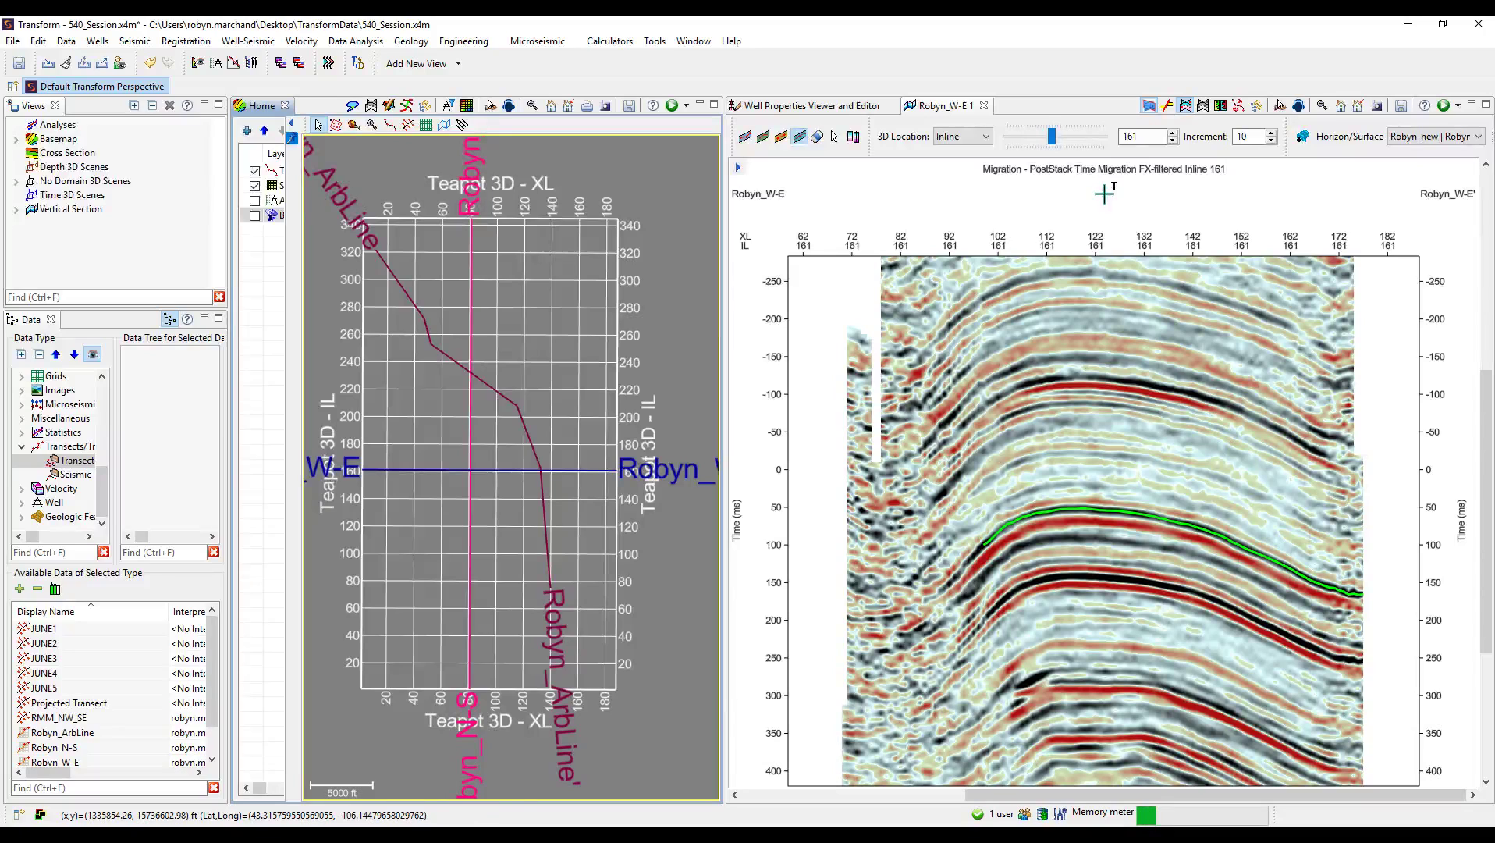
pyautogui.click(1280, 107)
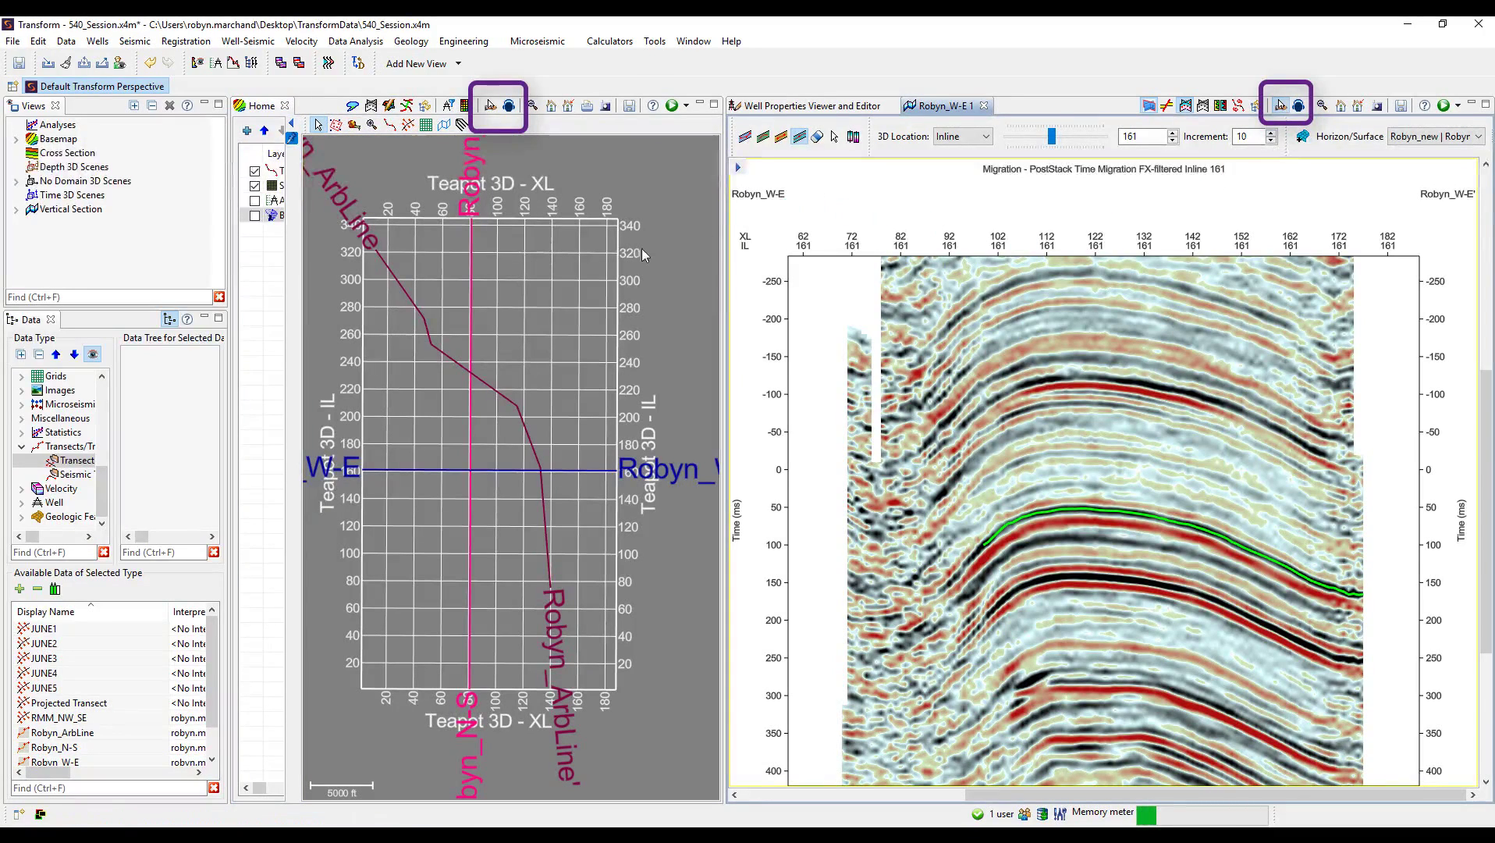
pyautogui.click(489, 107)
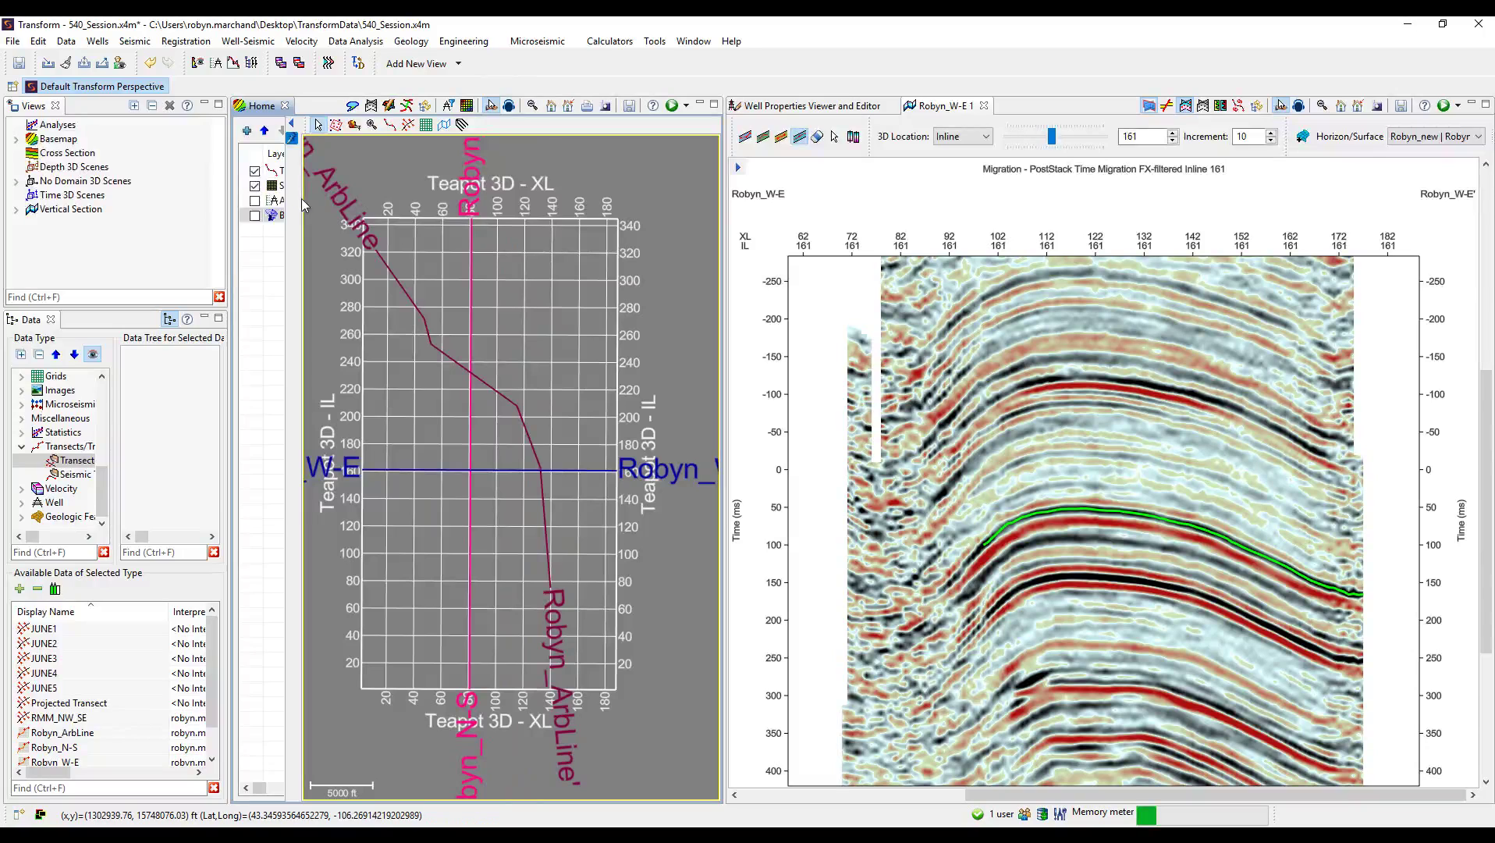
# Widen the basemap's layer list and add a Gridded Surface layer showing the Robyn_new horizon
pyautogui.moveTo(301, 198); pyautogui.dragTo(470, 198)
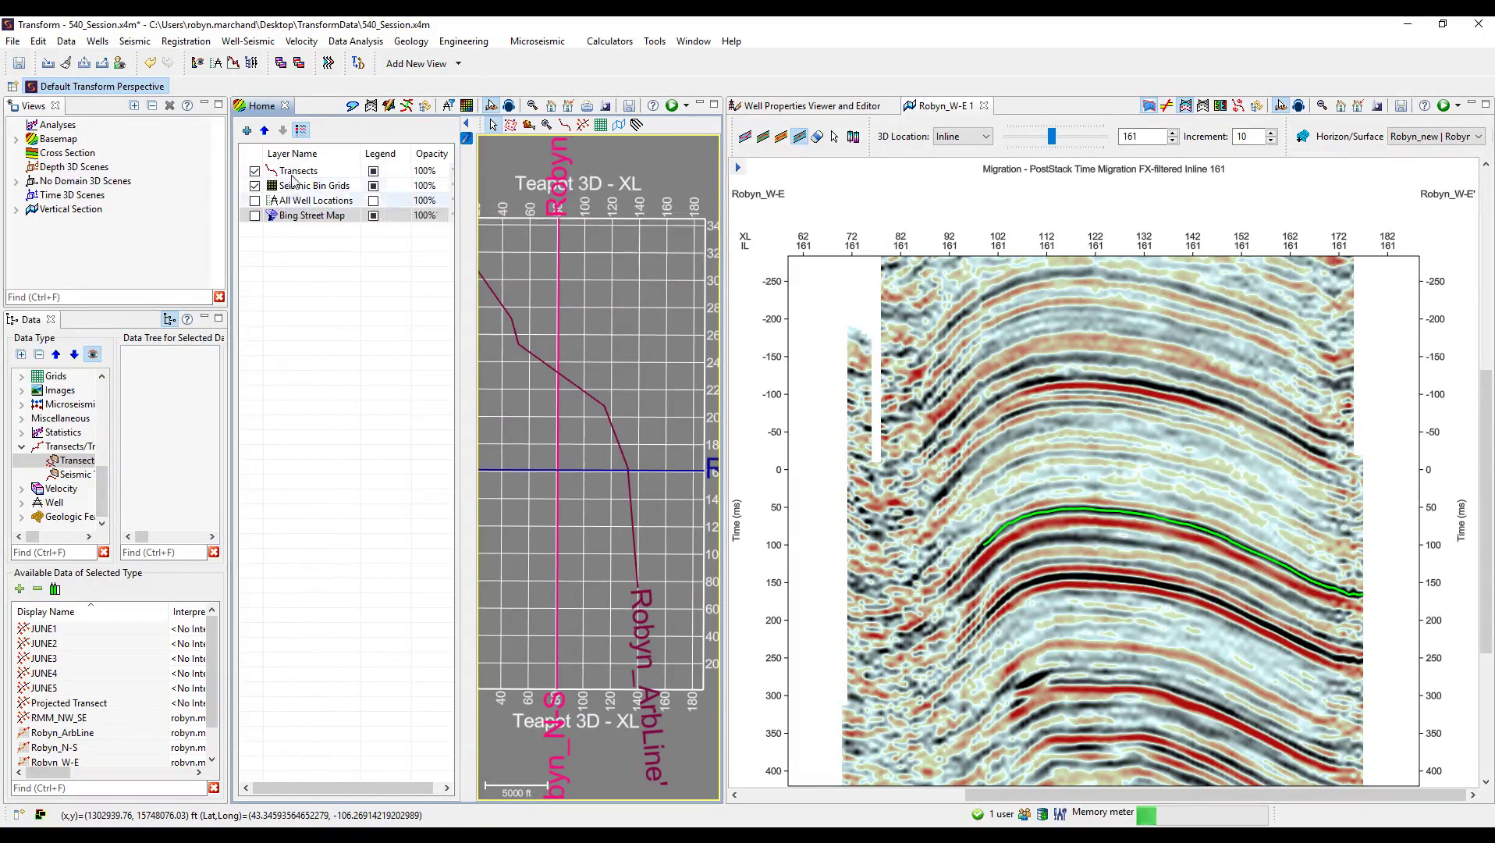
pyautogui.click(250, 131)
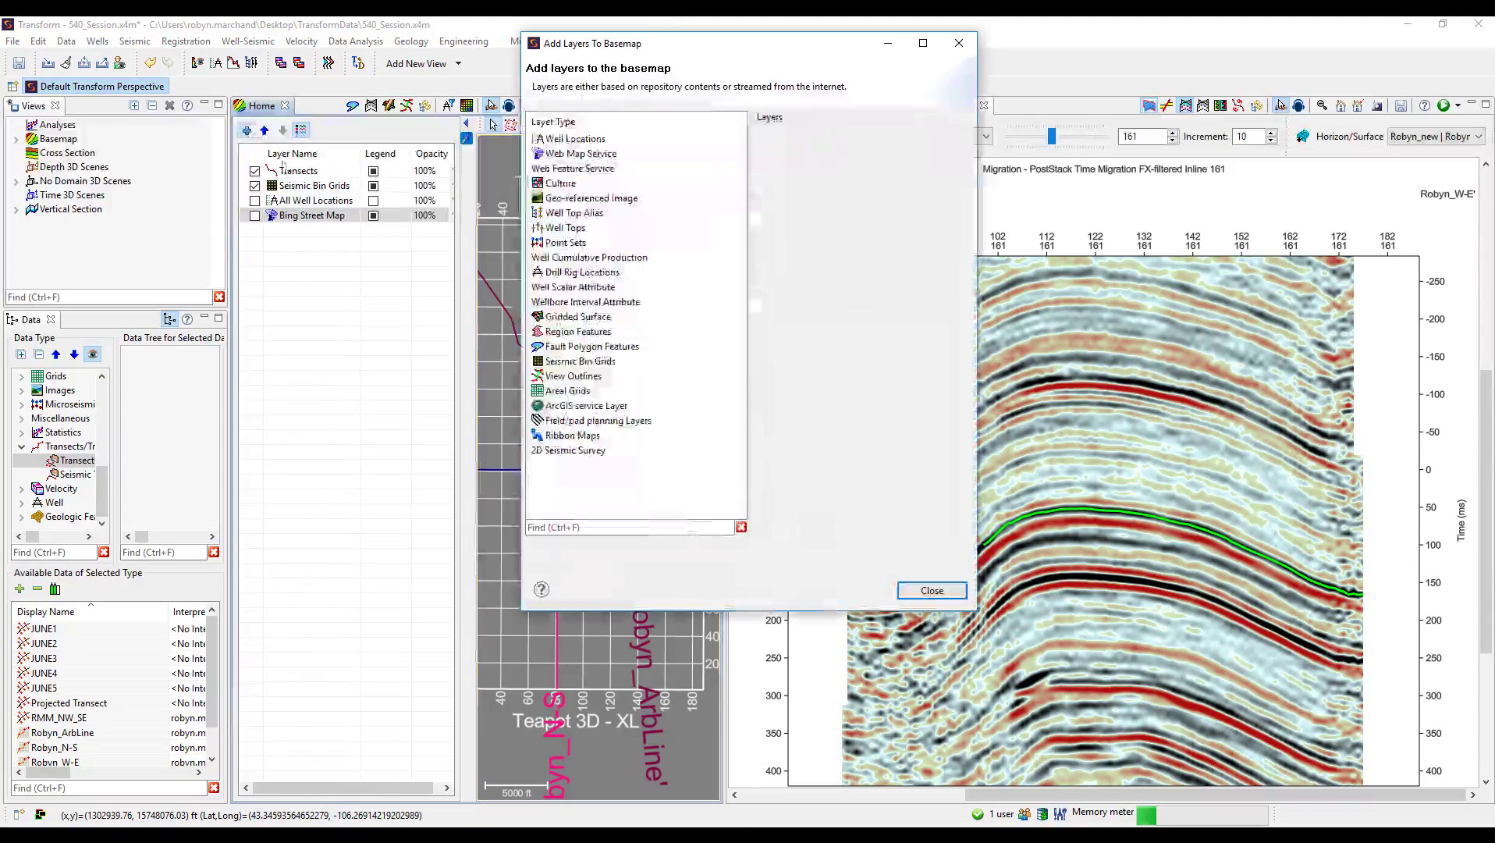
pyautogui.doubleClick(554, 316)
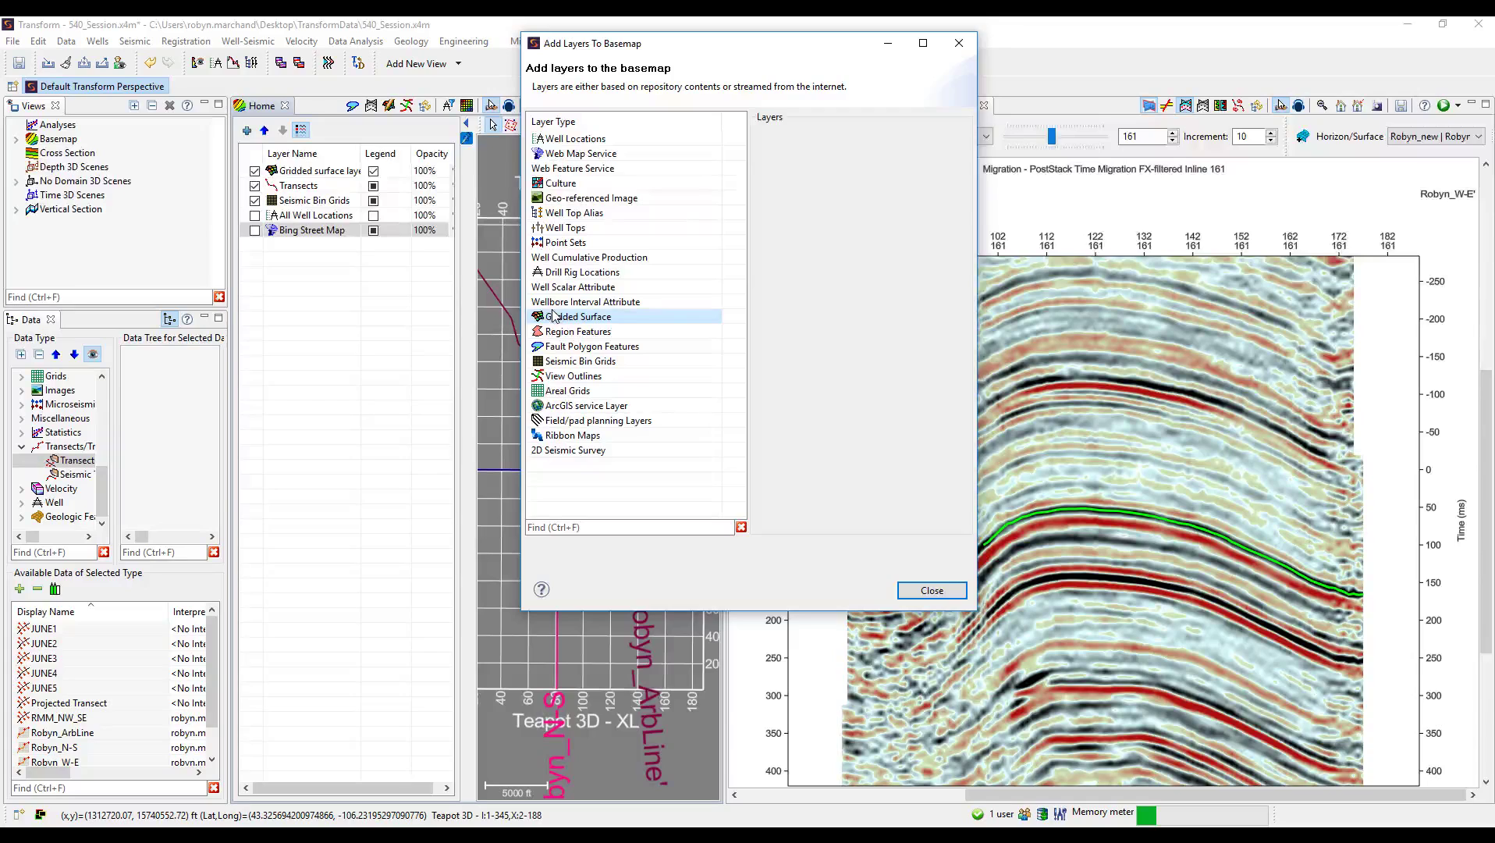
pyautogui.click(554, 316)
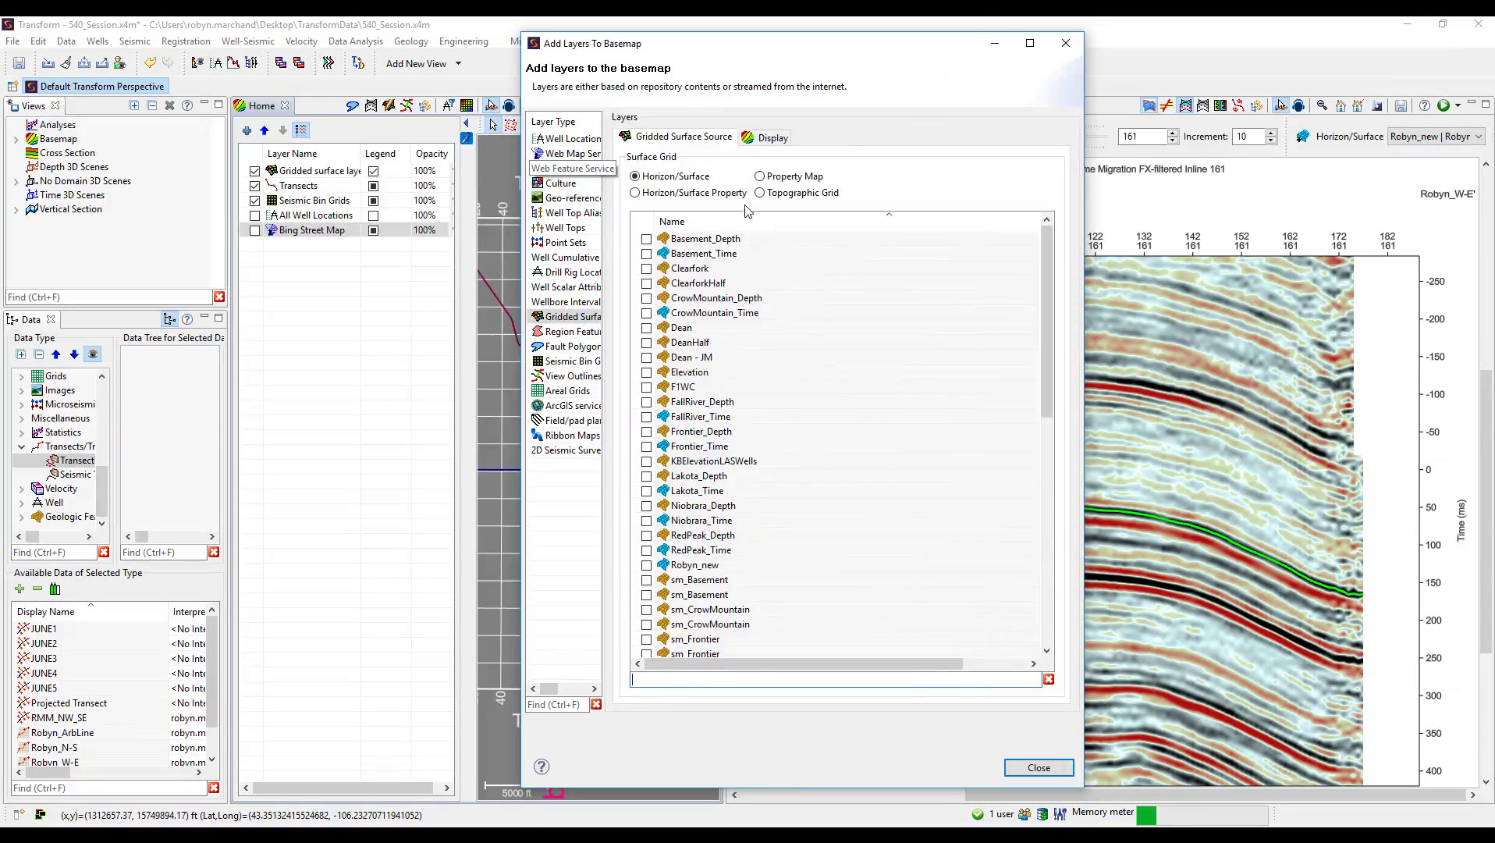
pyautogui.scroll(-10, 731, 469)
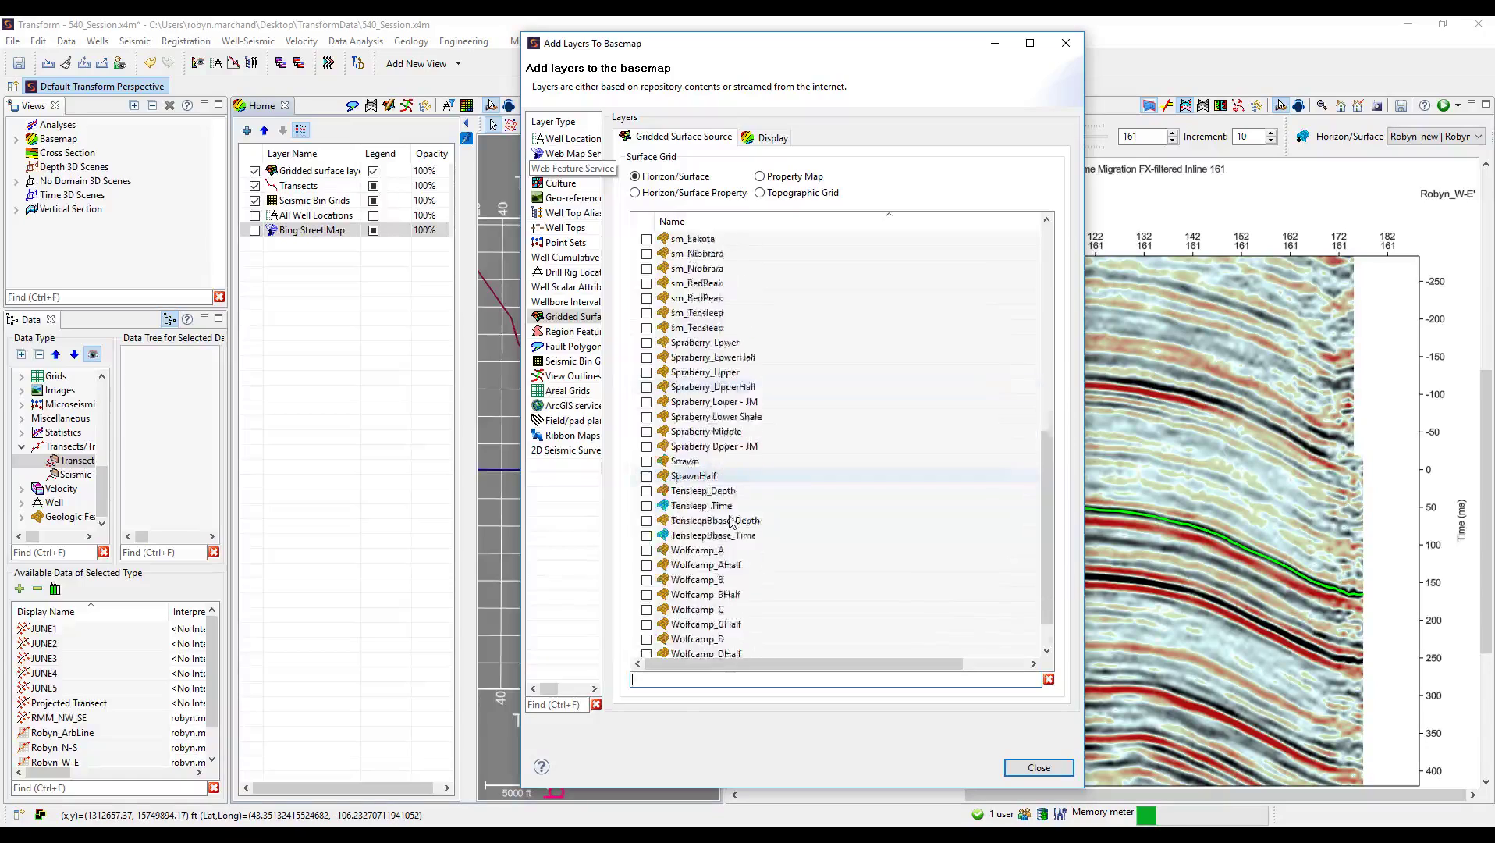
pyautogui.scroll(6, 731, 521)
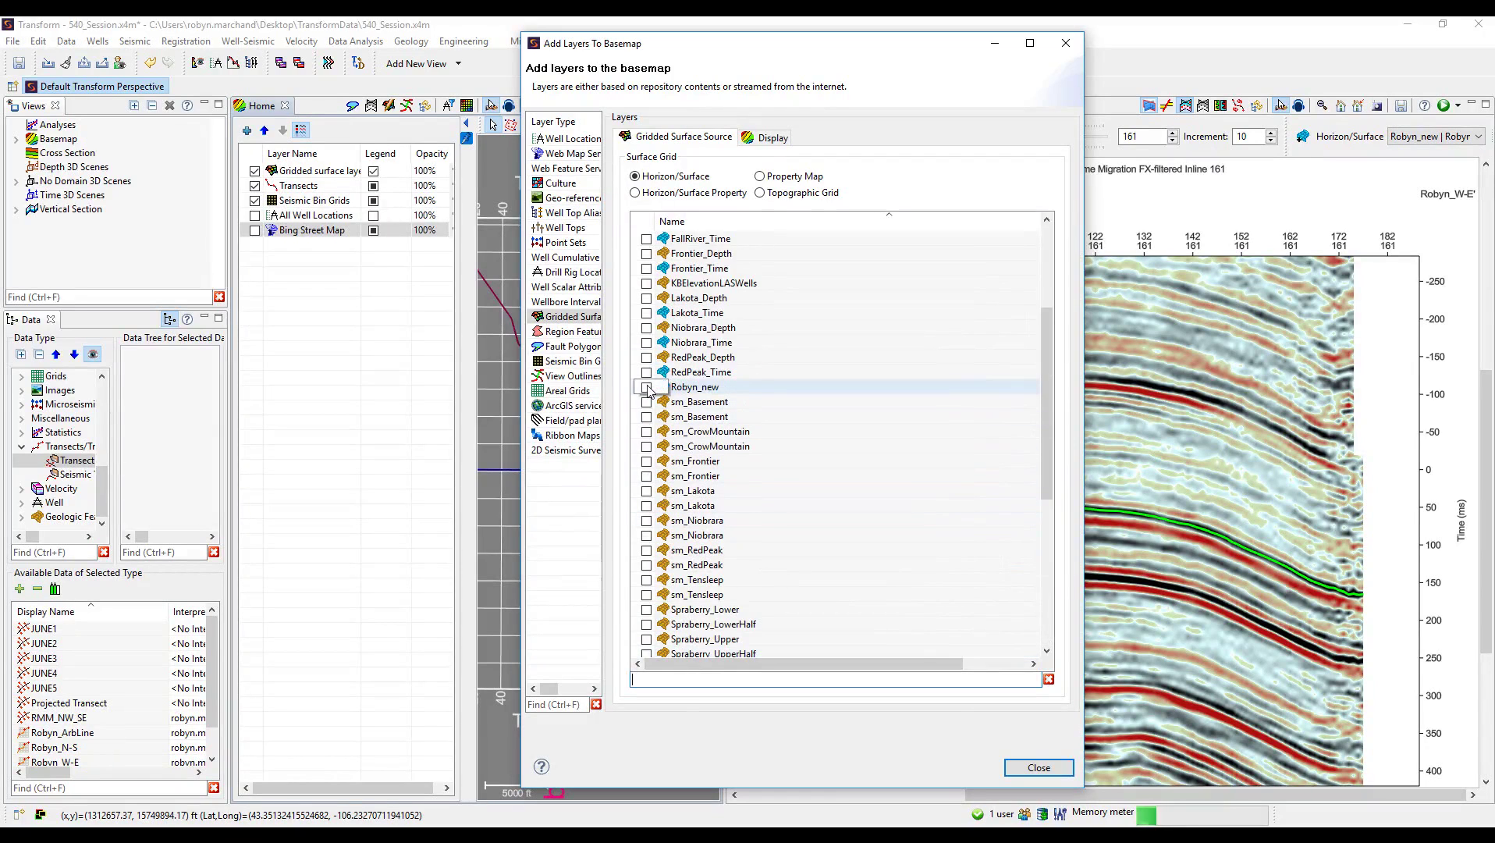
pyautogui.click(647, 388)
pyautogui.click(1034, 772)
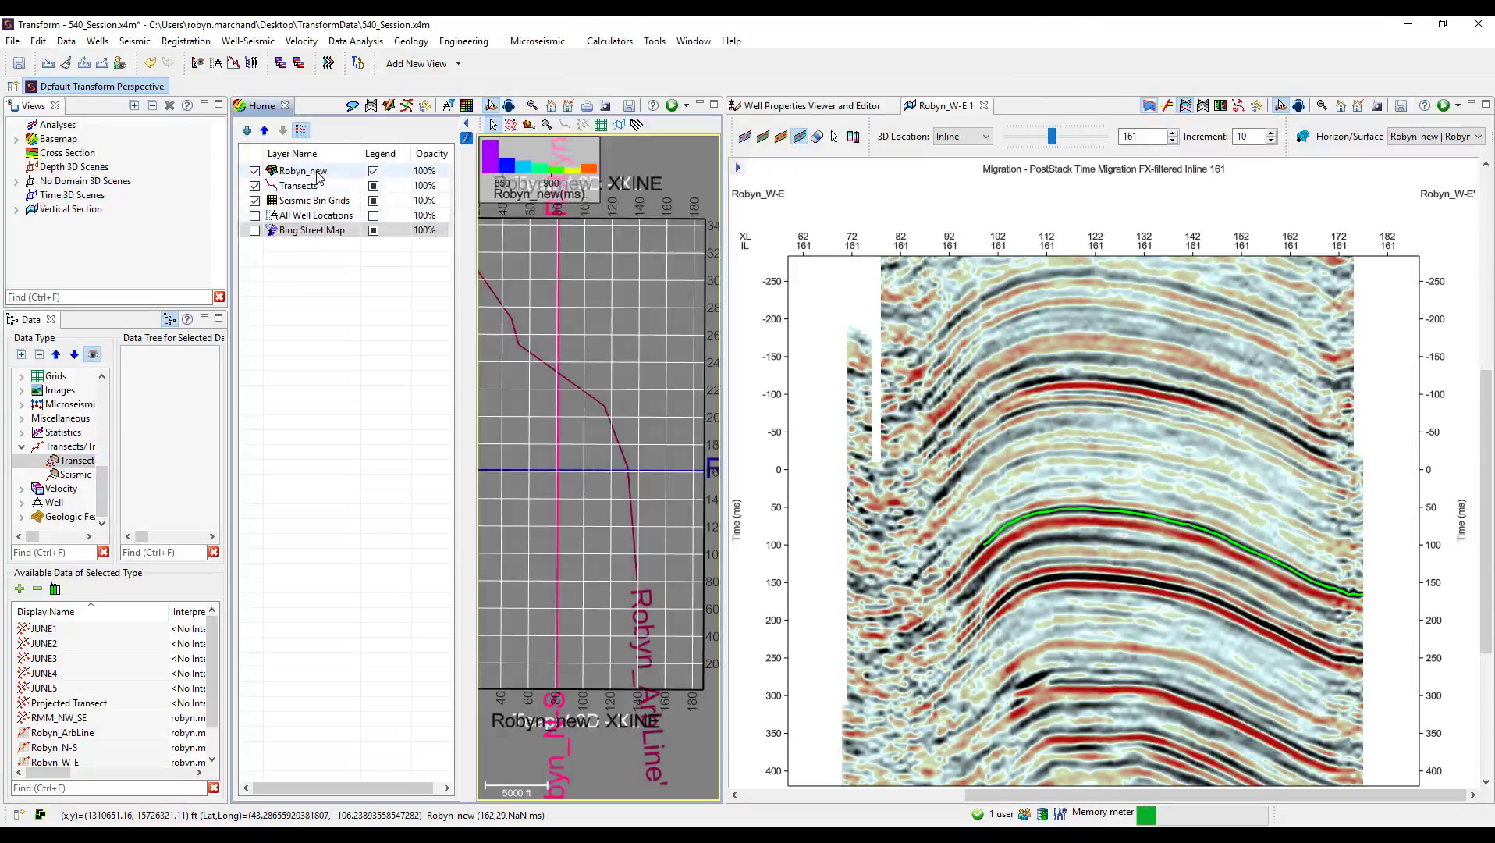
# Set the Robyn_new basemap layer's interpolation method to Nearest Neighbor and collapse the basemap's layer list
pyautogui.rightClick(318, 176)
pyautogui.click(361, 185)
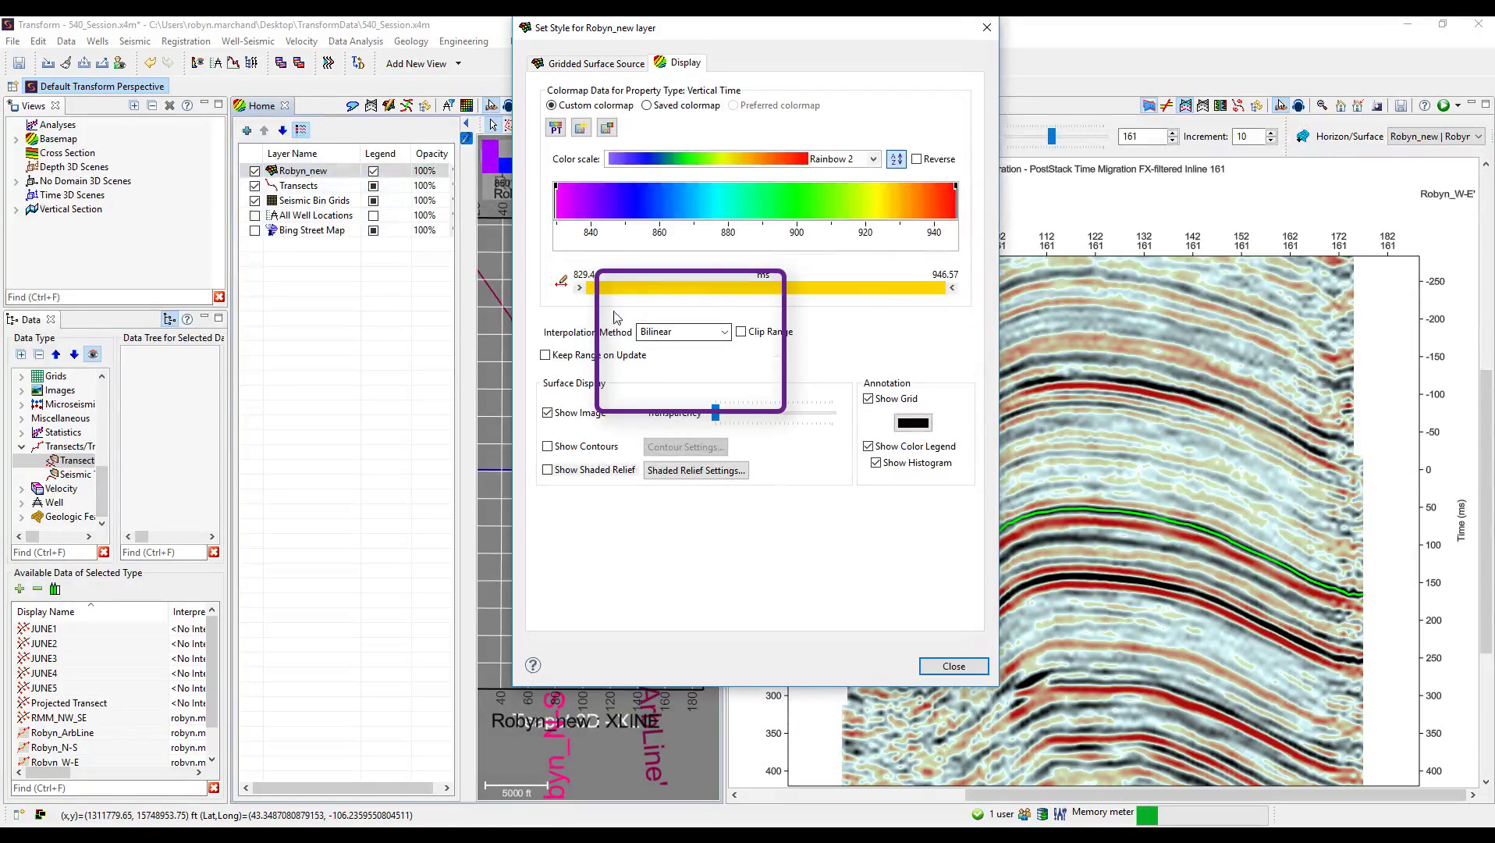
pyautogui.click(694, 332)
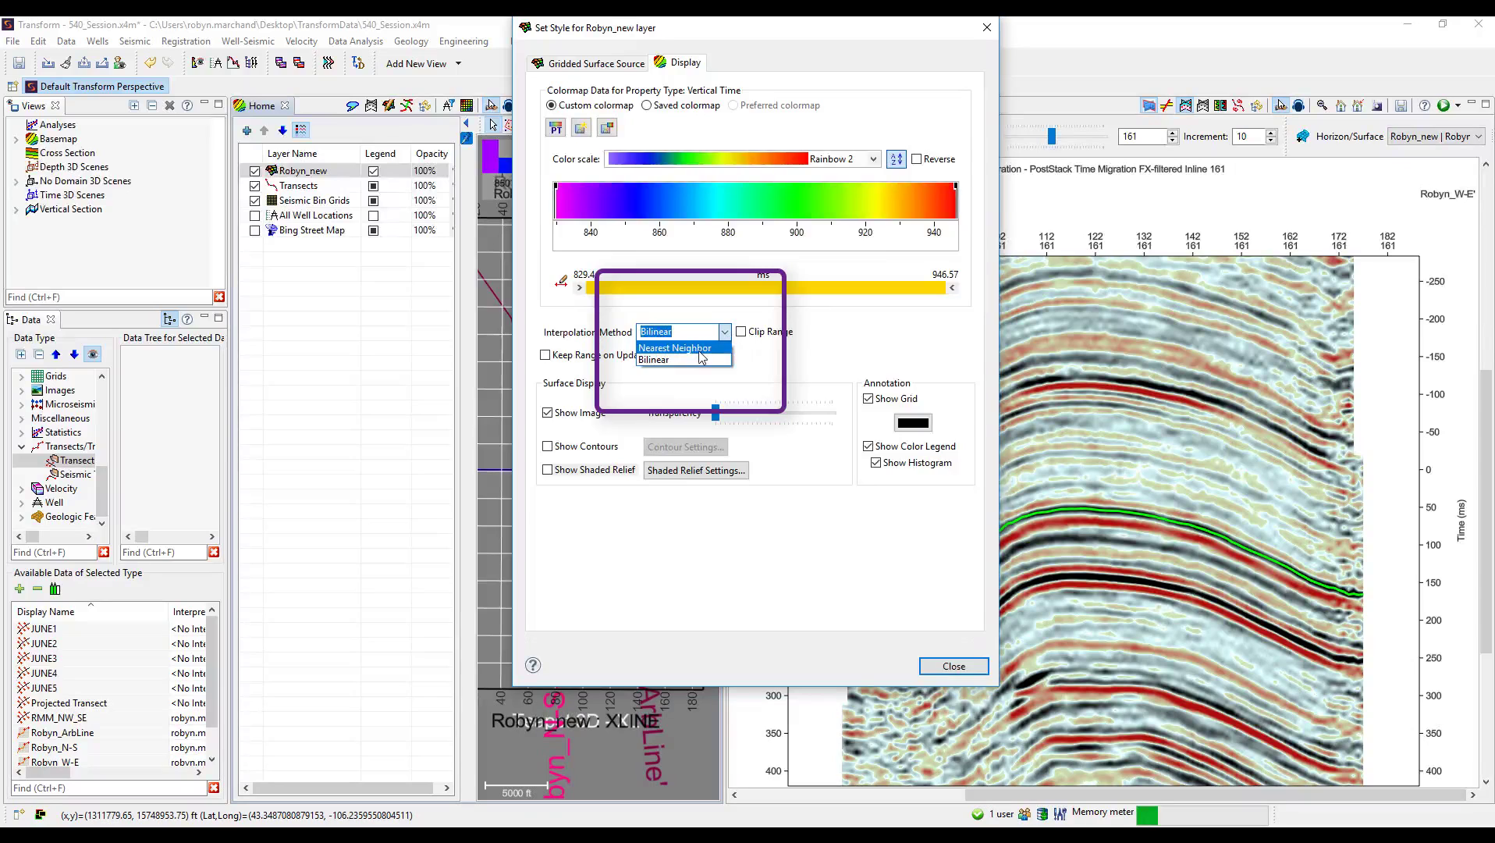
pyautogui.click(702, 358)
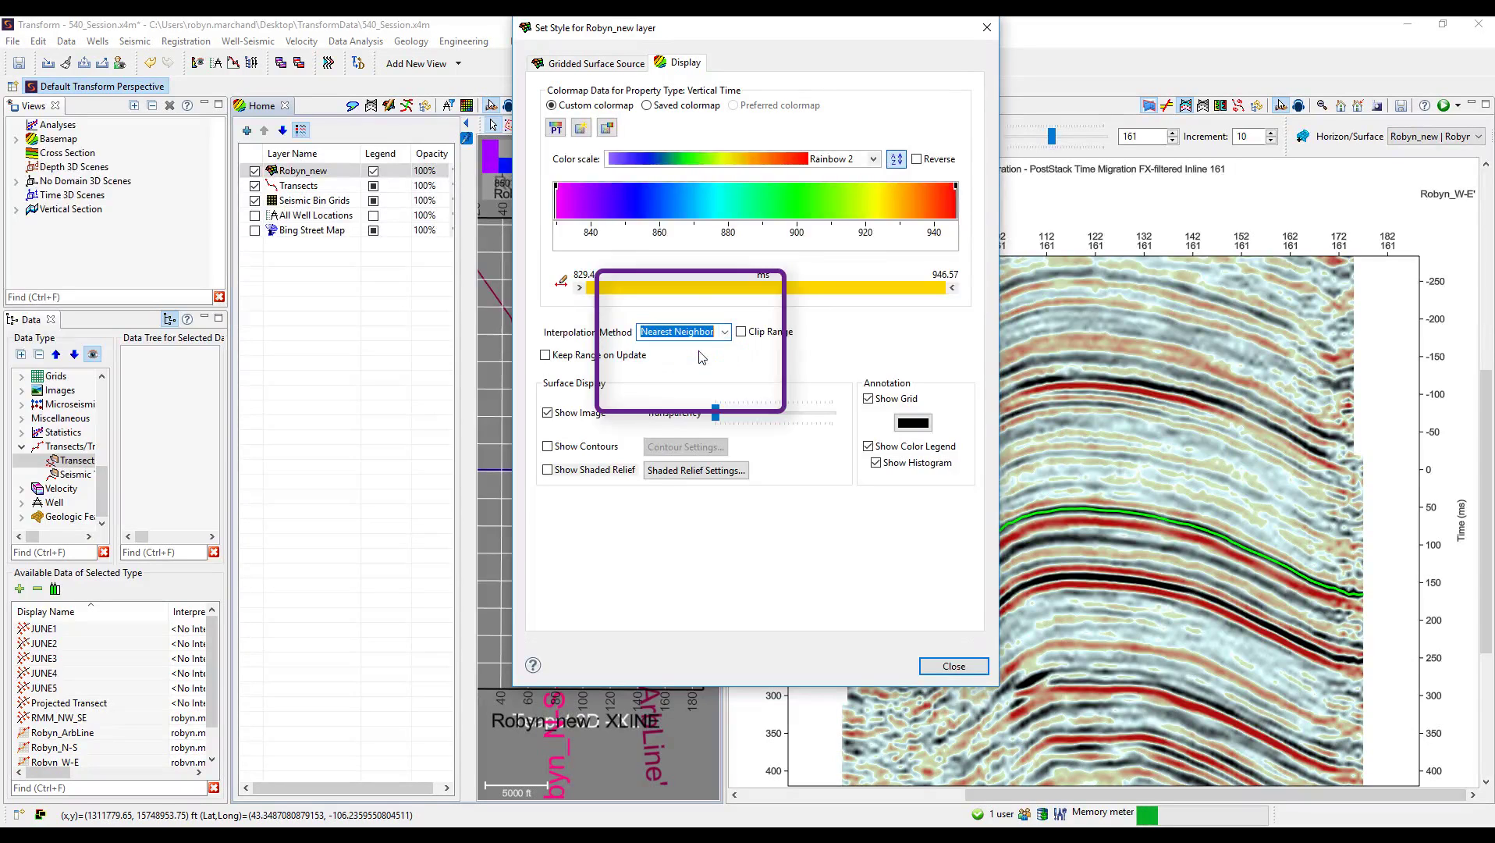
pyautogui.click(951, 666)
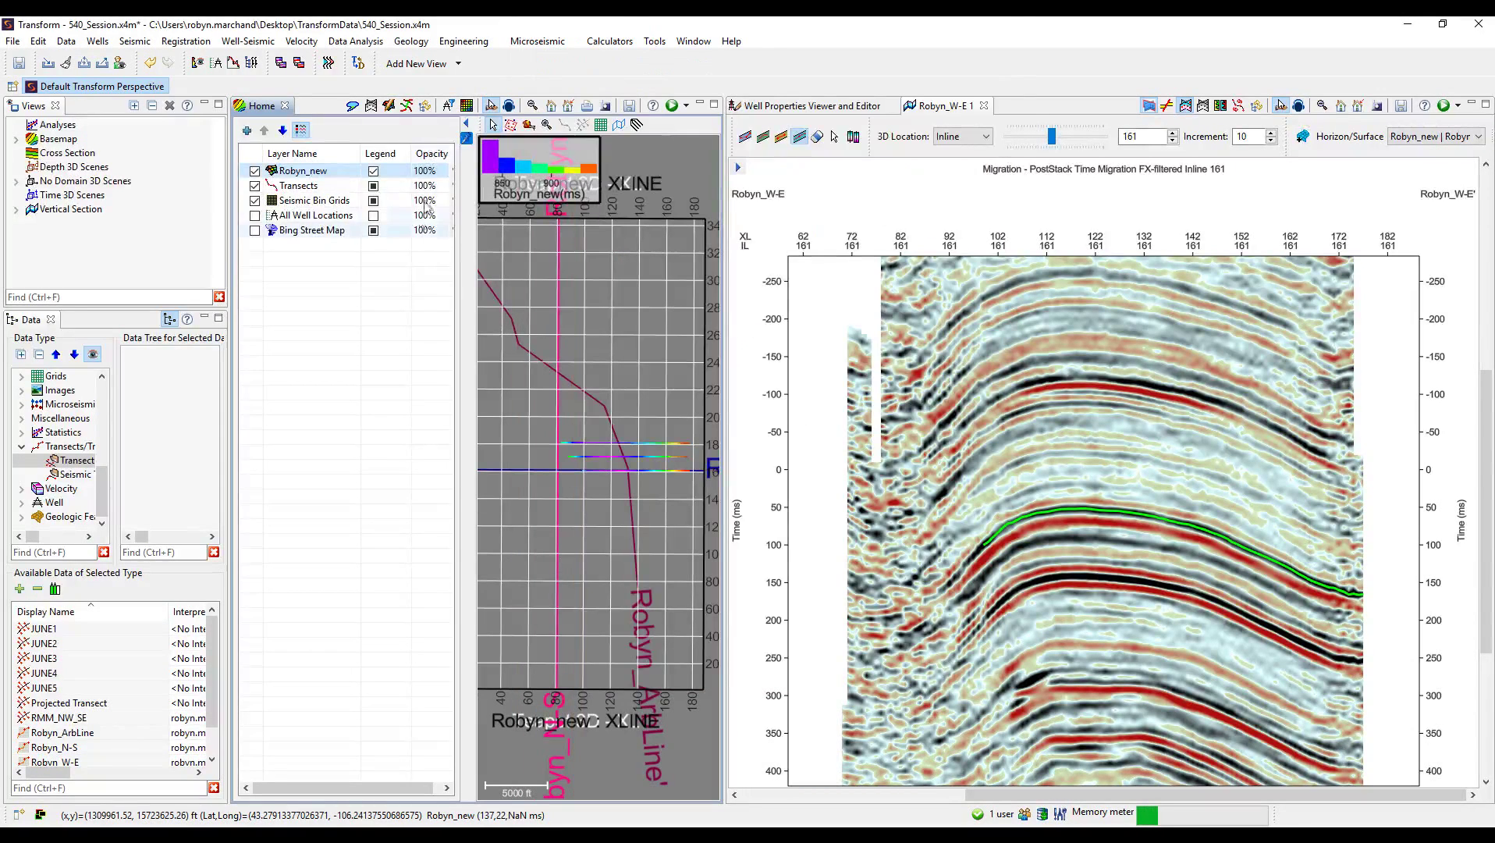
pyautogui.click(466, 124)
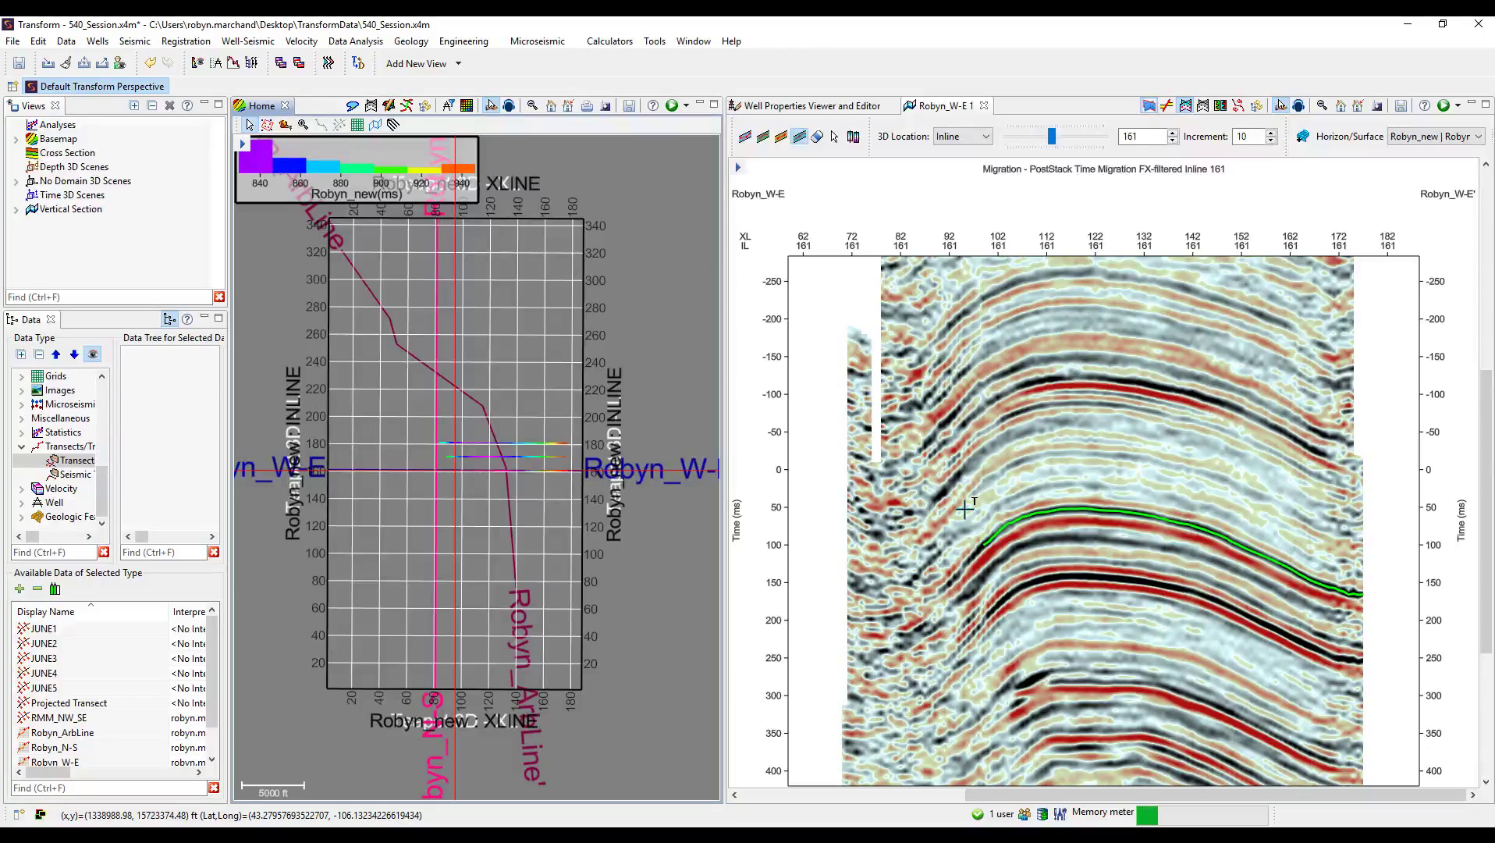
# Switch the Robyn_W-E section's 3D location from inlines to Crossline
pyautogui.scroll(-2, 991, 509)
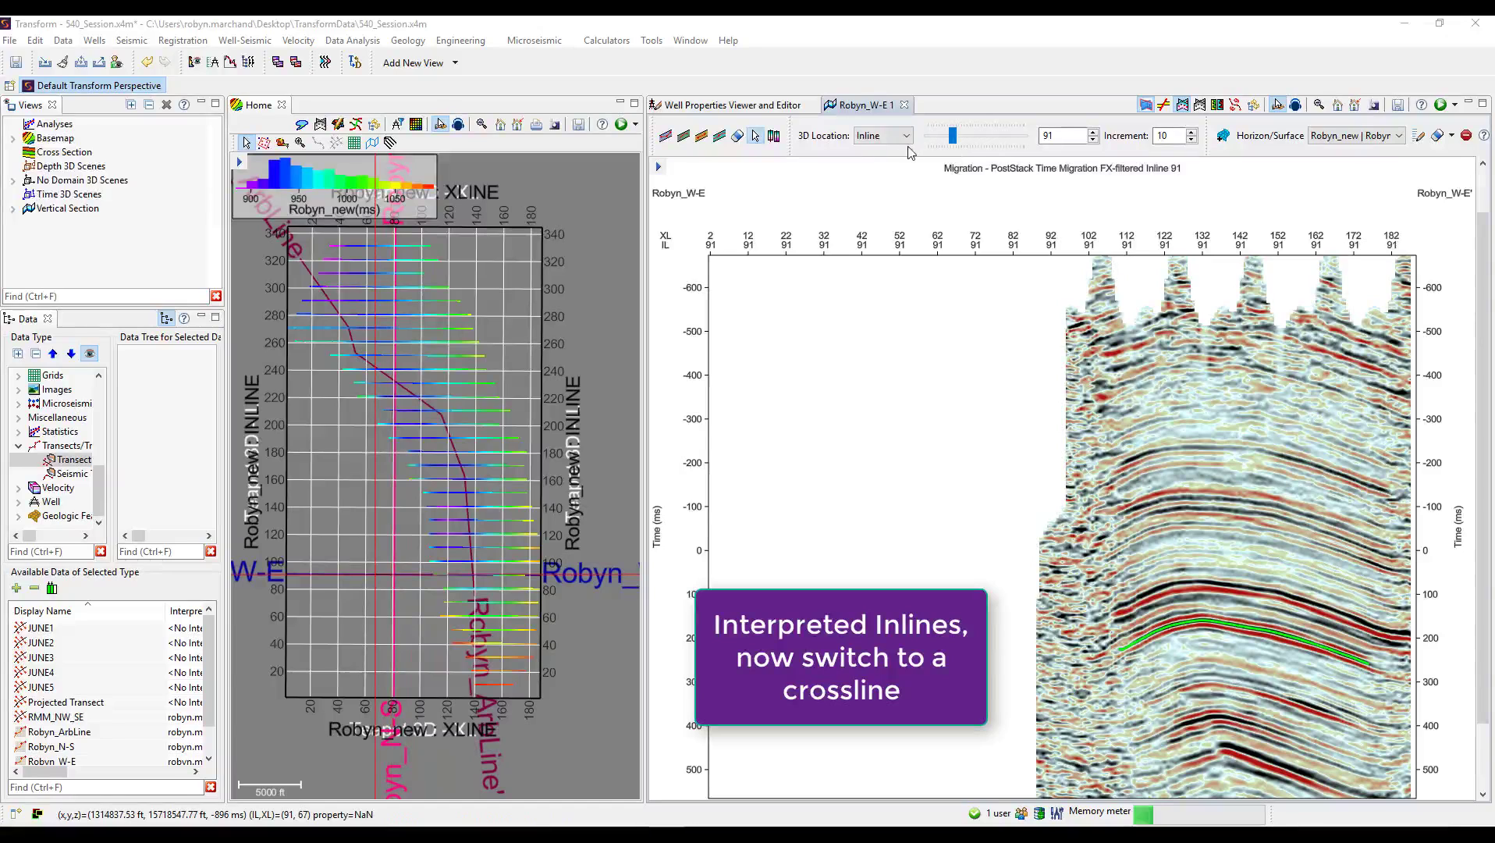
pyautogui.click(908, 137)
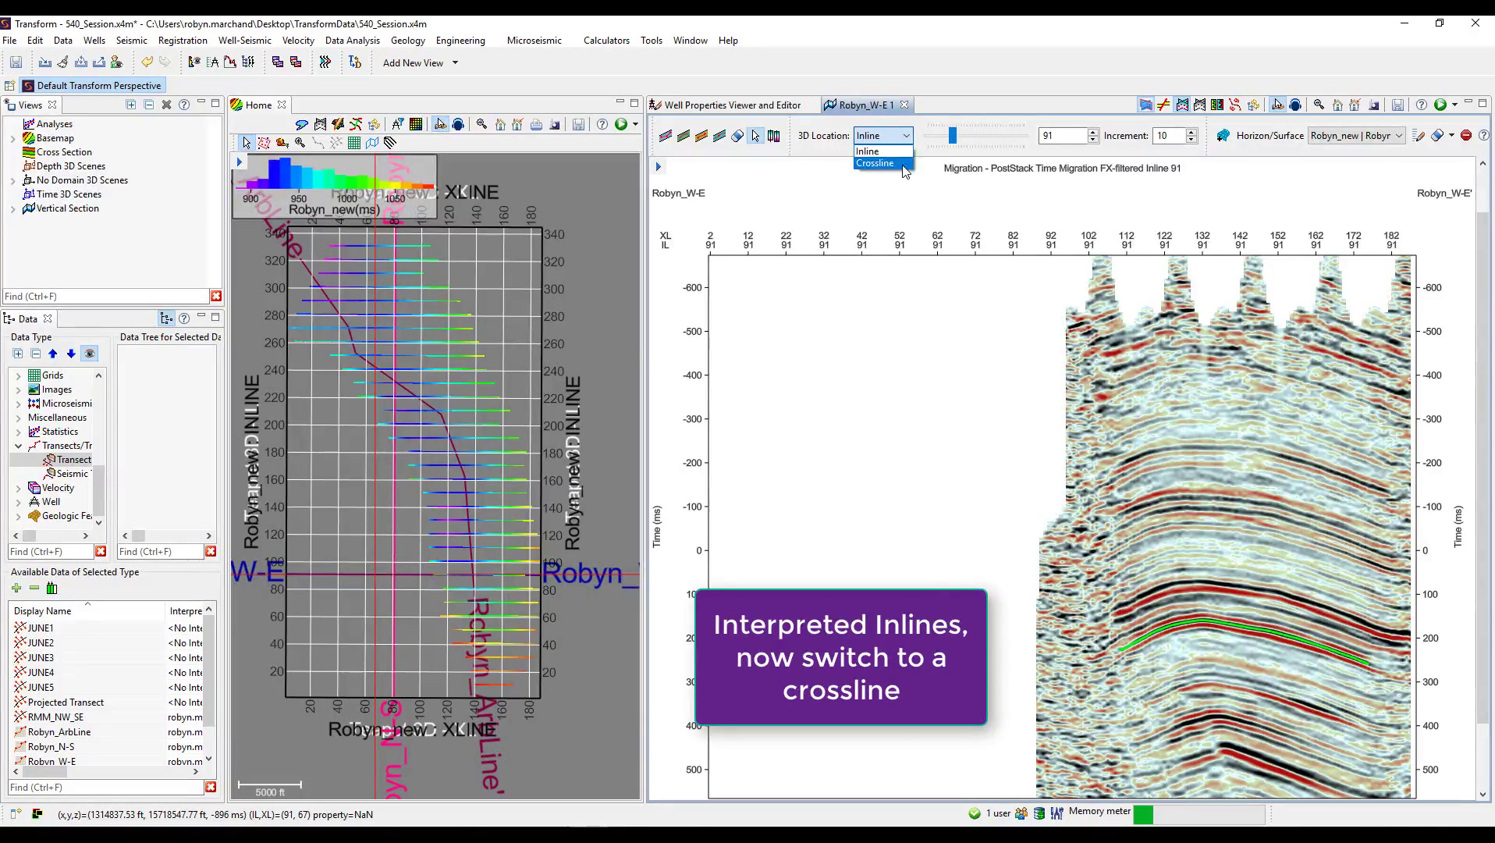
pyautogui.click(903, 166)
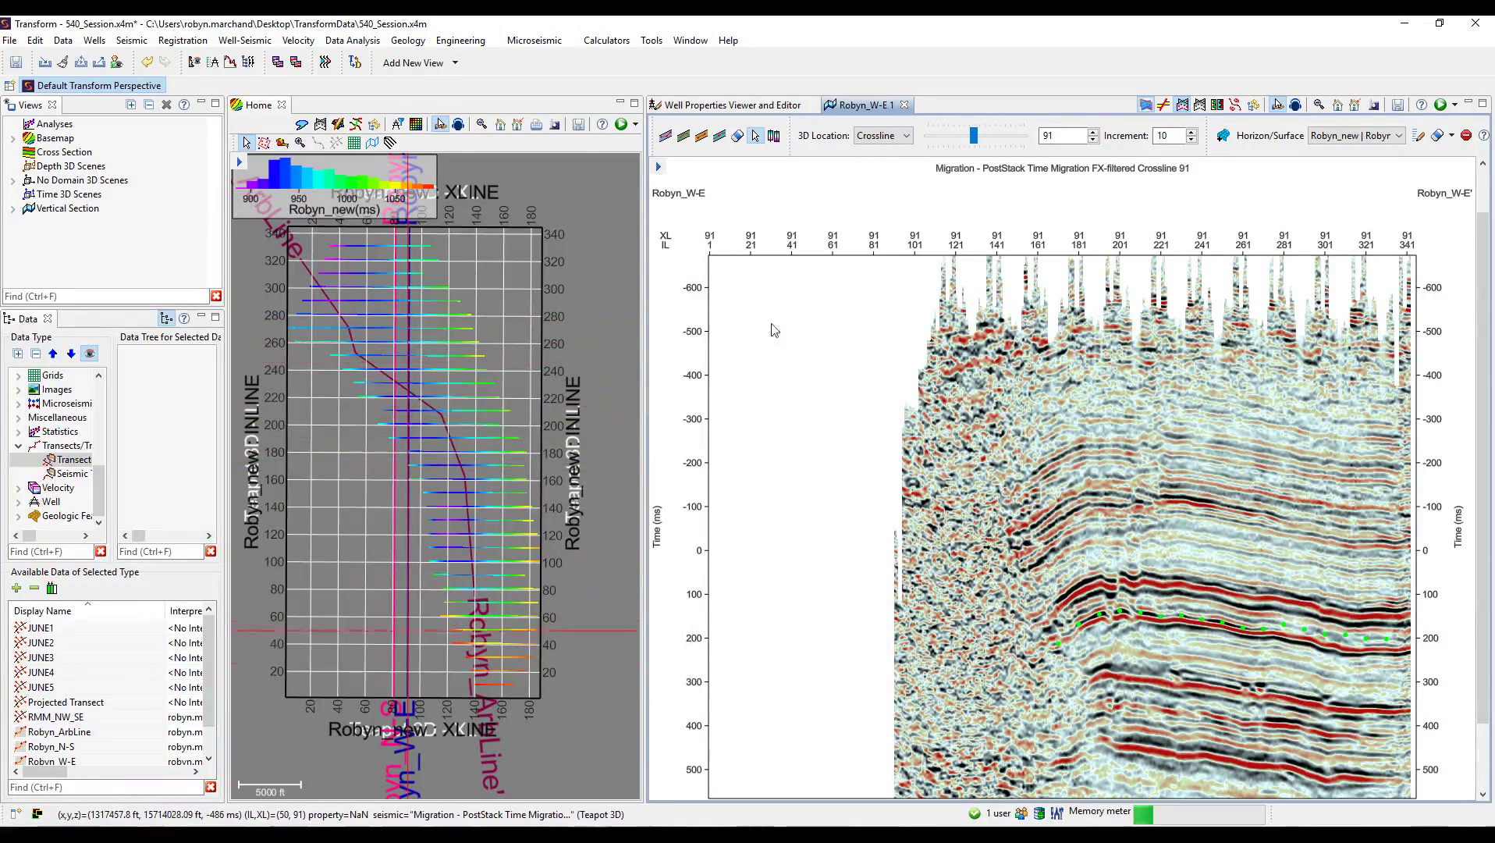
# Increase the Point/Intersection width of the section's Robyn_new layer, and collapse the section's layer list
pyautogui.click(657, 167)
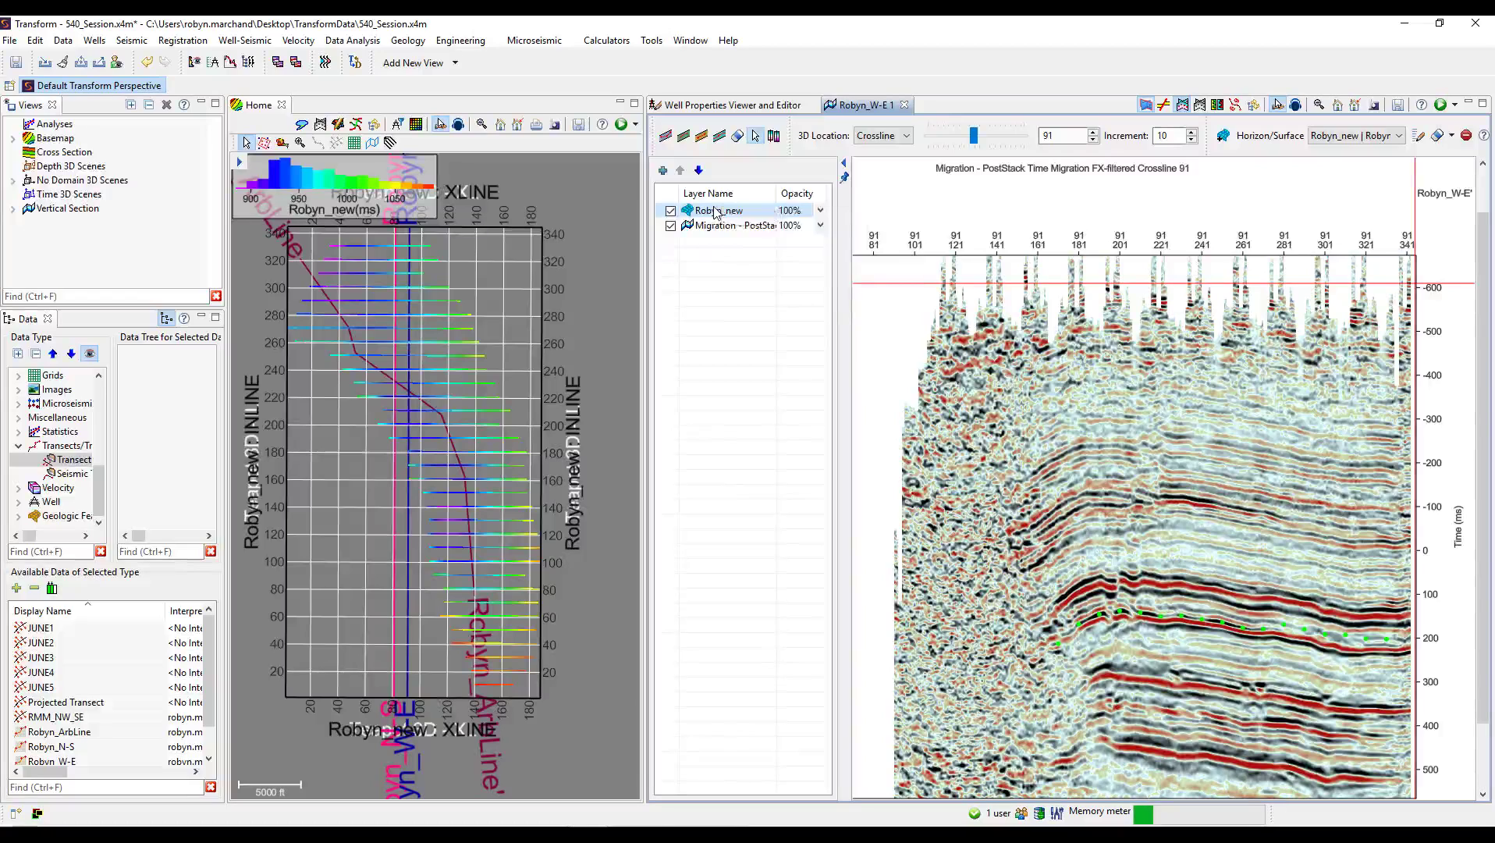
pyautogui.rightClick(715, 213)
pyautogui.click(733, 220)
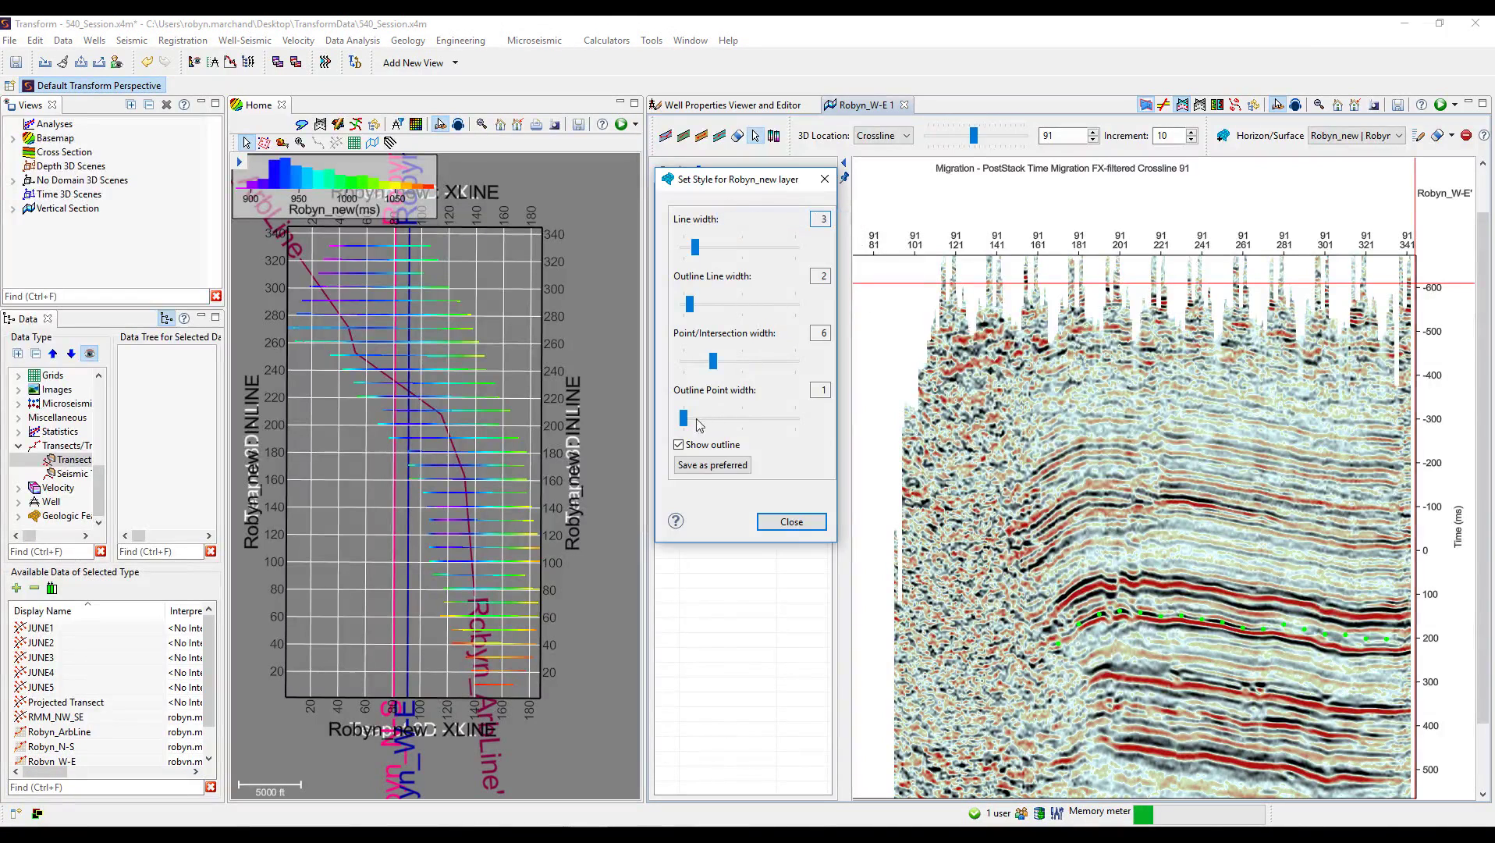
pyautogui.moveTo(713, 360)
pyautogui.mouseDown()
pyautogui.moveTo(765, 363)
pyautogui.moveTo(681, 369)
pyautogui.moveTo(729, 367)
pyautogui.mouseUp()
pyautogui.click(789, 521)
pyautogui.click(843, 164)
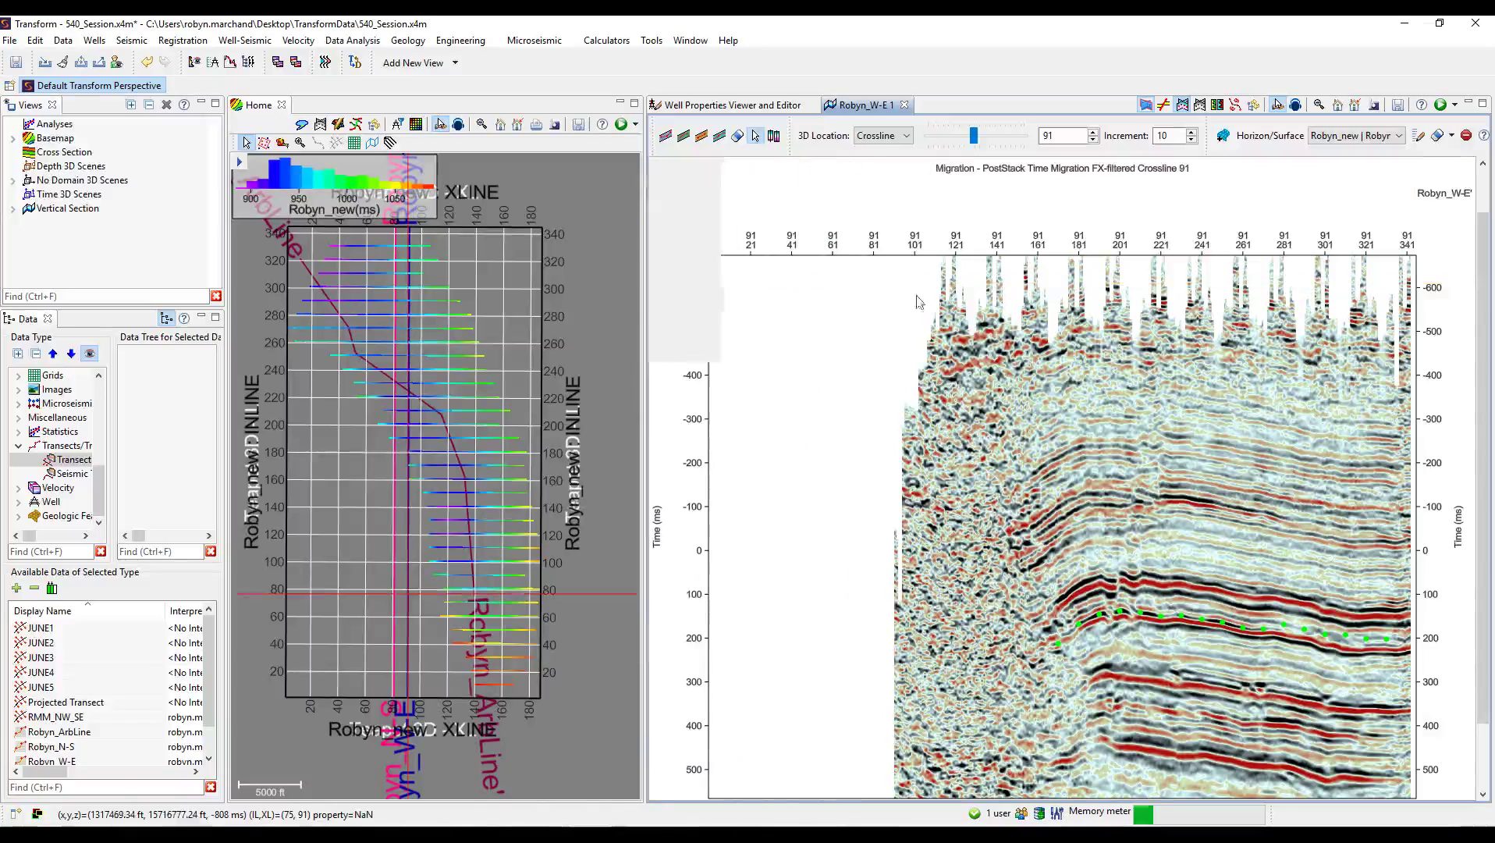
# Auto-track the horizon through the intersection points on crossline 91 in Track mode, and switch to the erase mode
pyautogui.click(722, 140)
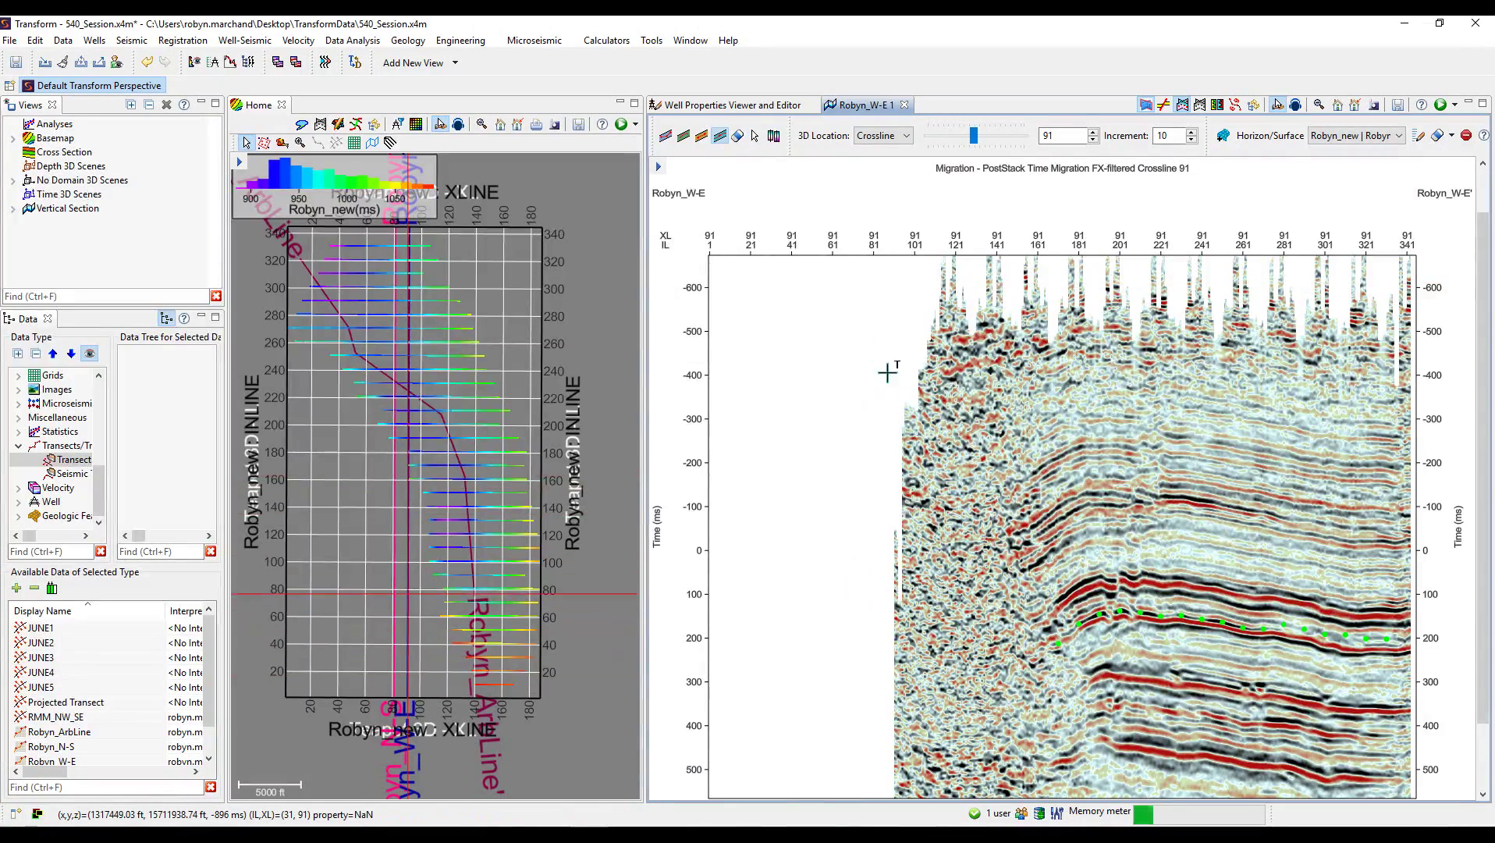
pyautogui.click(1209, 619)
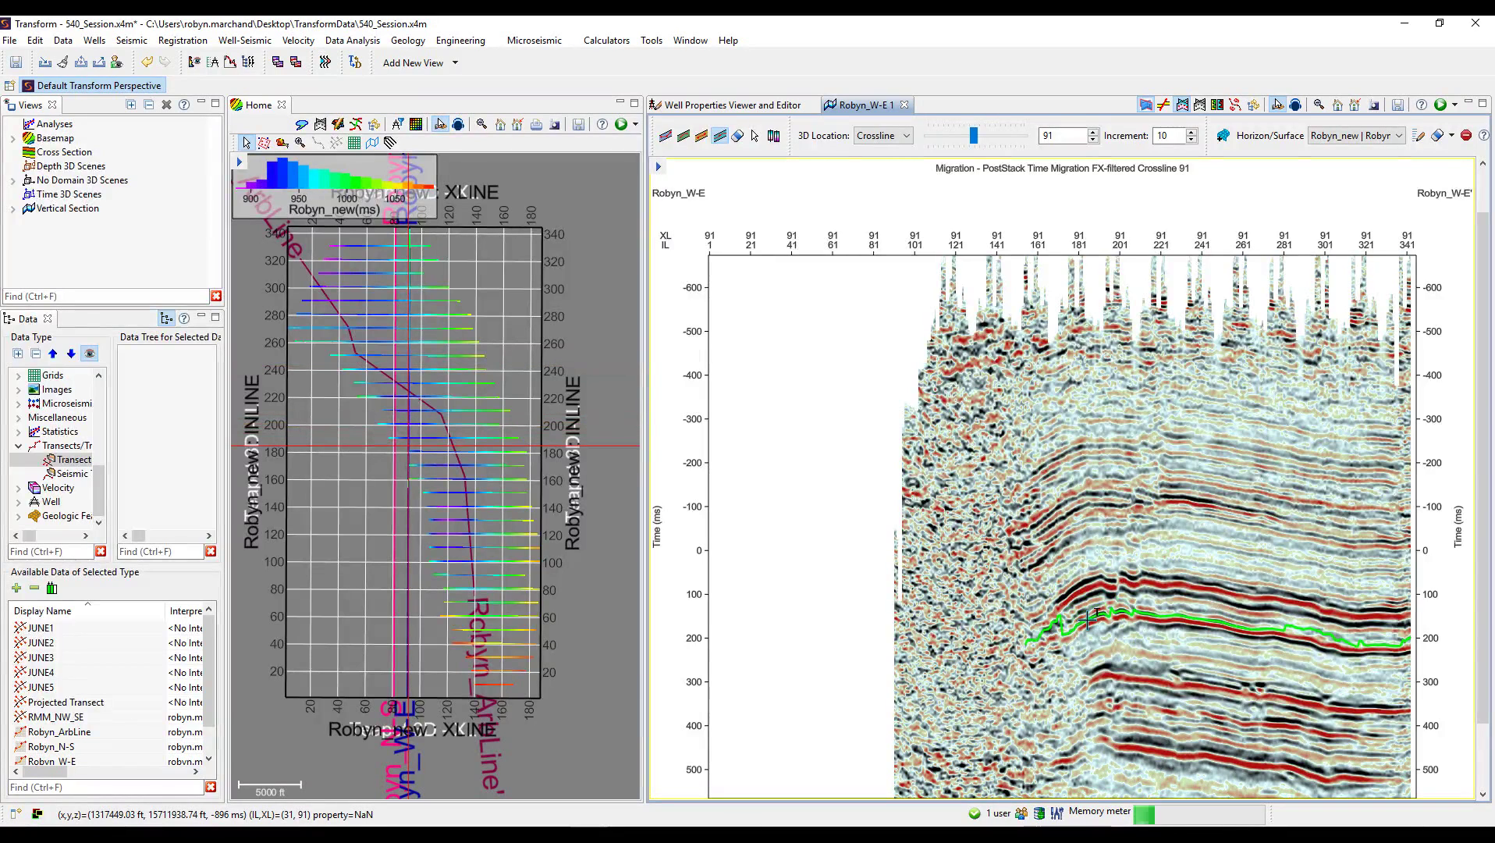
pyautogui.click(737, 135)
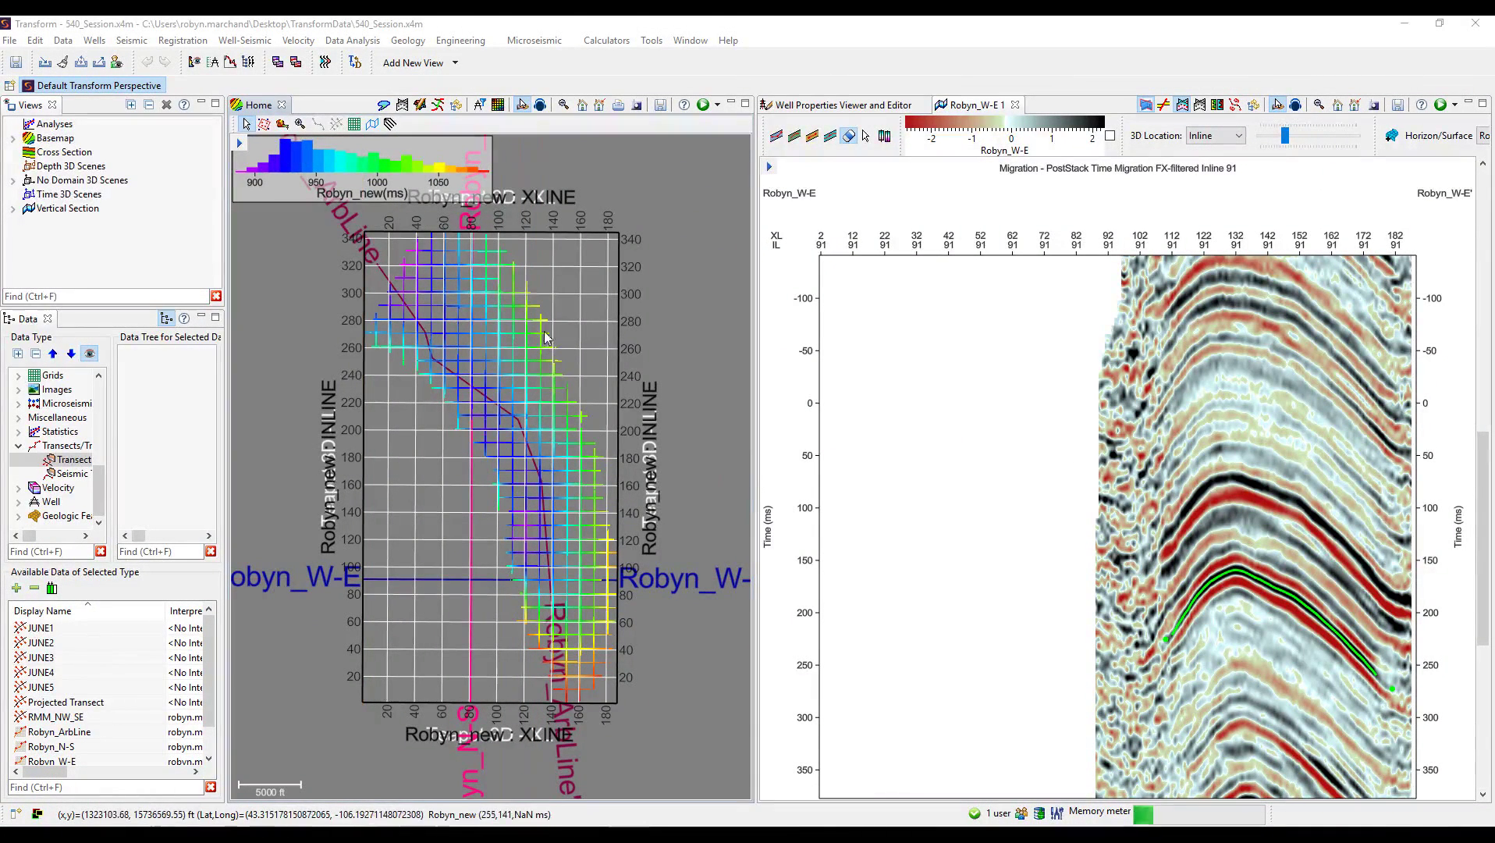
# Open the 2D Mapping Utility for a widened Home basemap and add a Horizon/Surface input
pyautogui.click(498, 105)
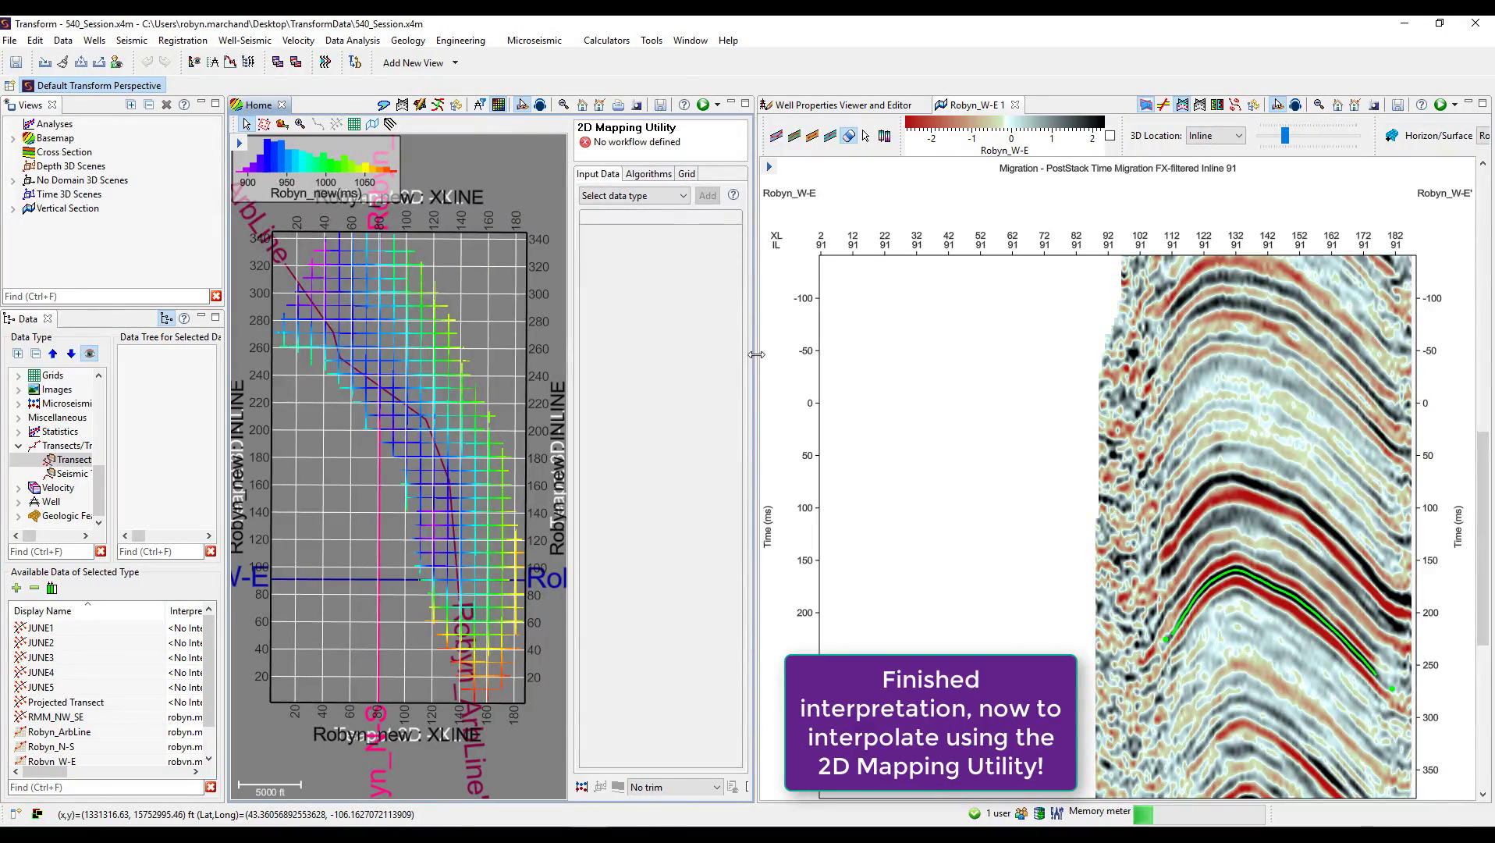
pyautogui.moveTo(756, 354); pyautogui.dragTo(1167, 362)
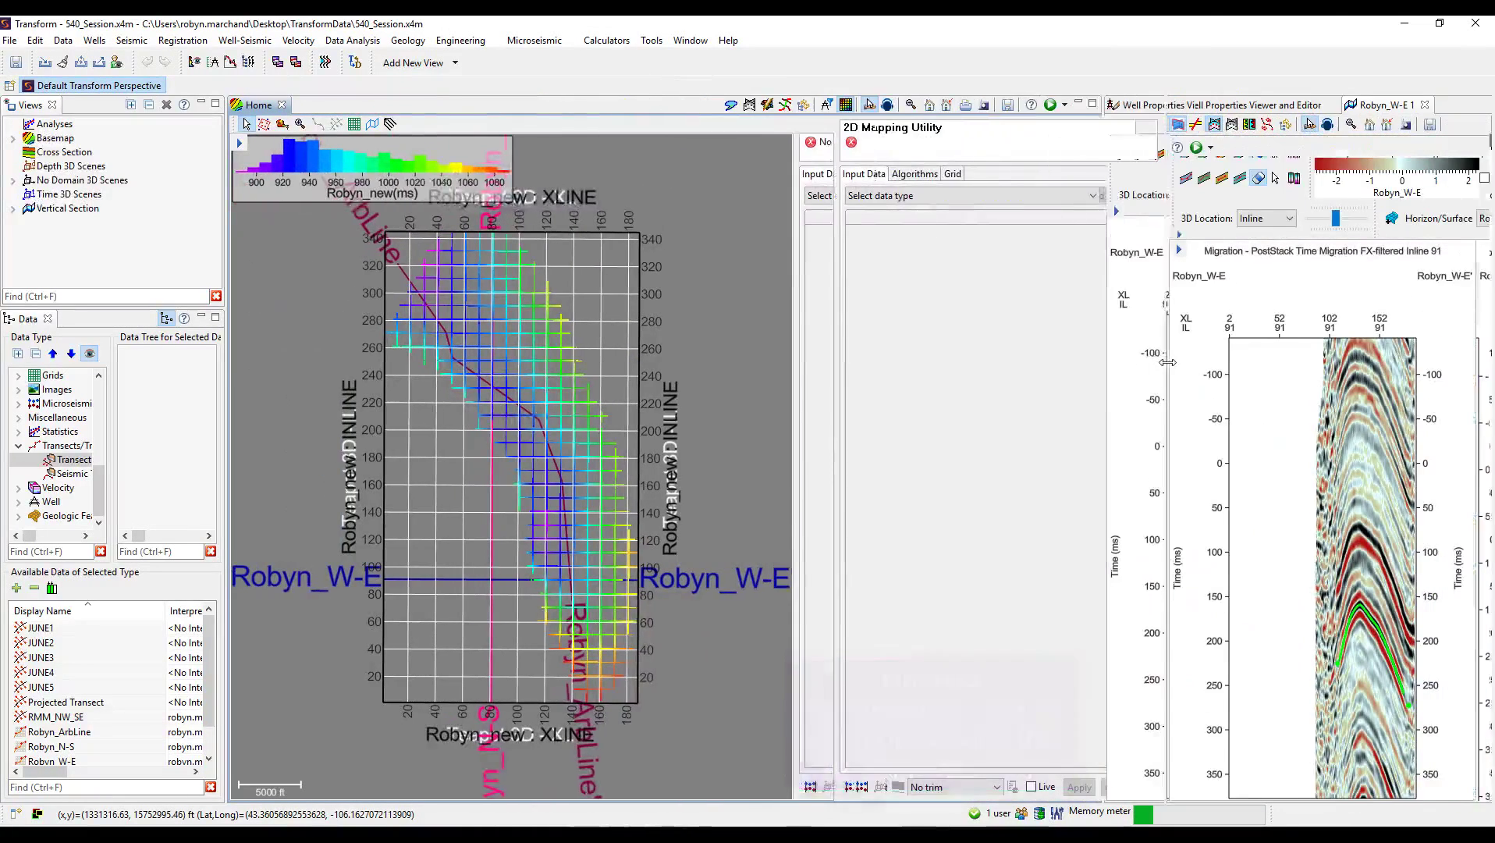
pyautogui.click(1093, 195)
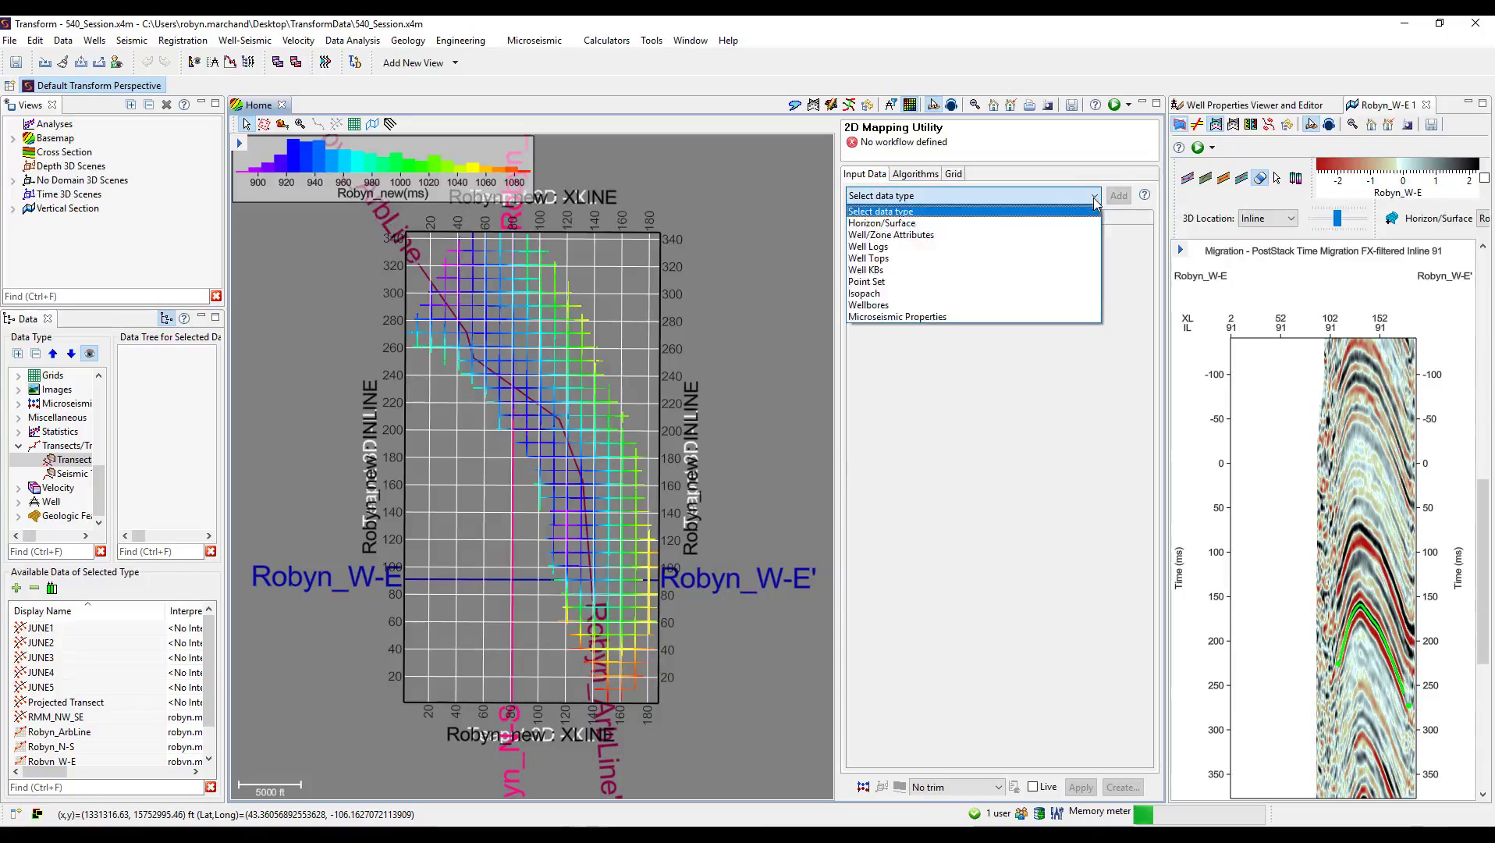
pyautogui.click(1078, 224)
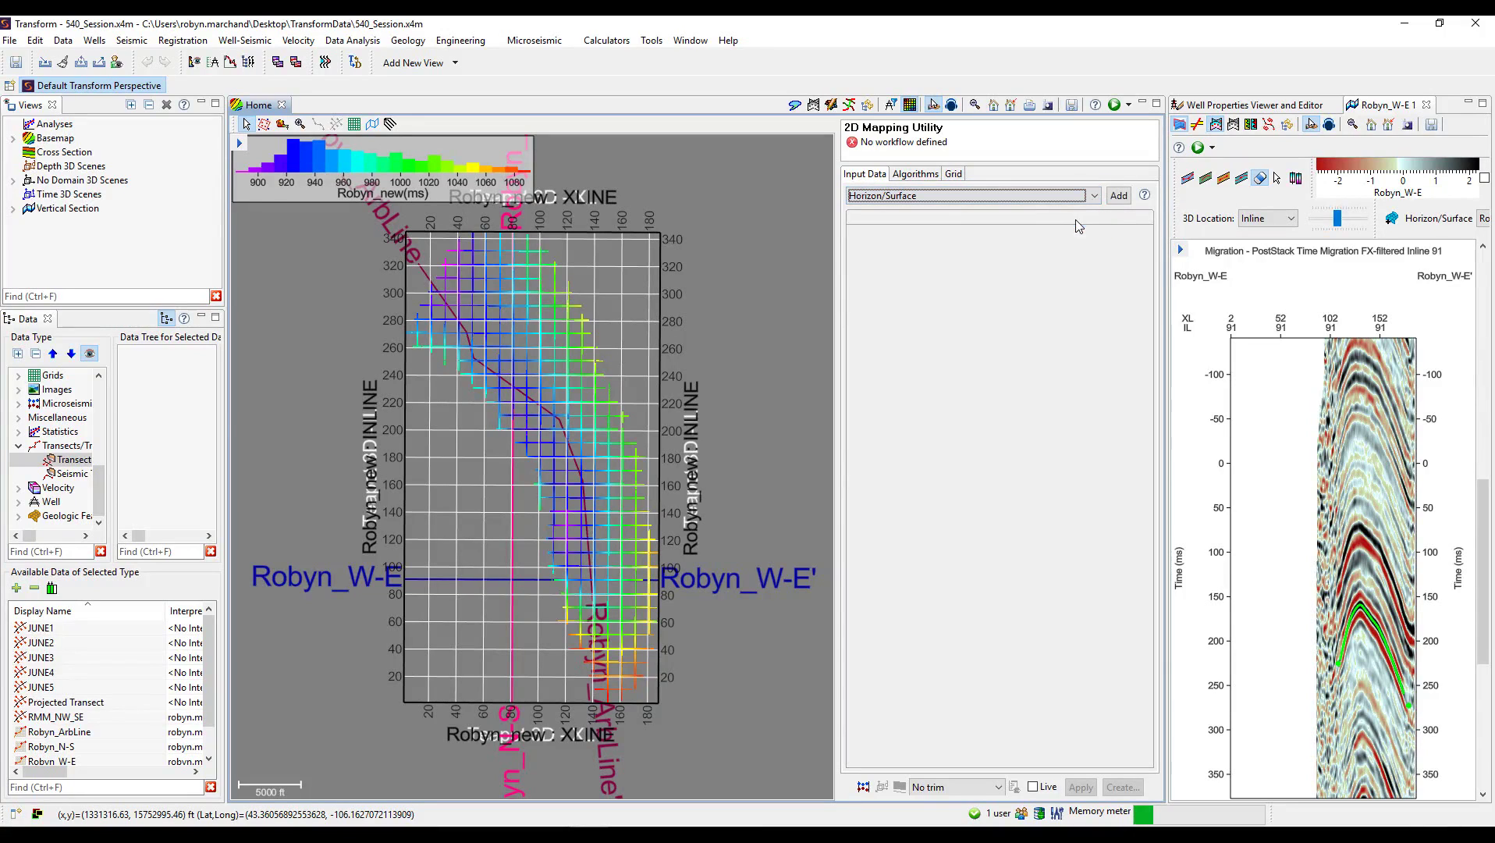
pyautogui.click(1119, 195)
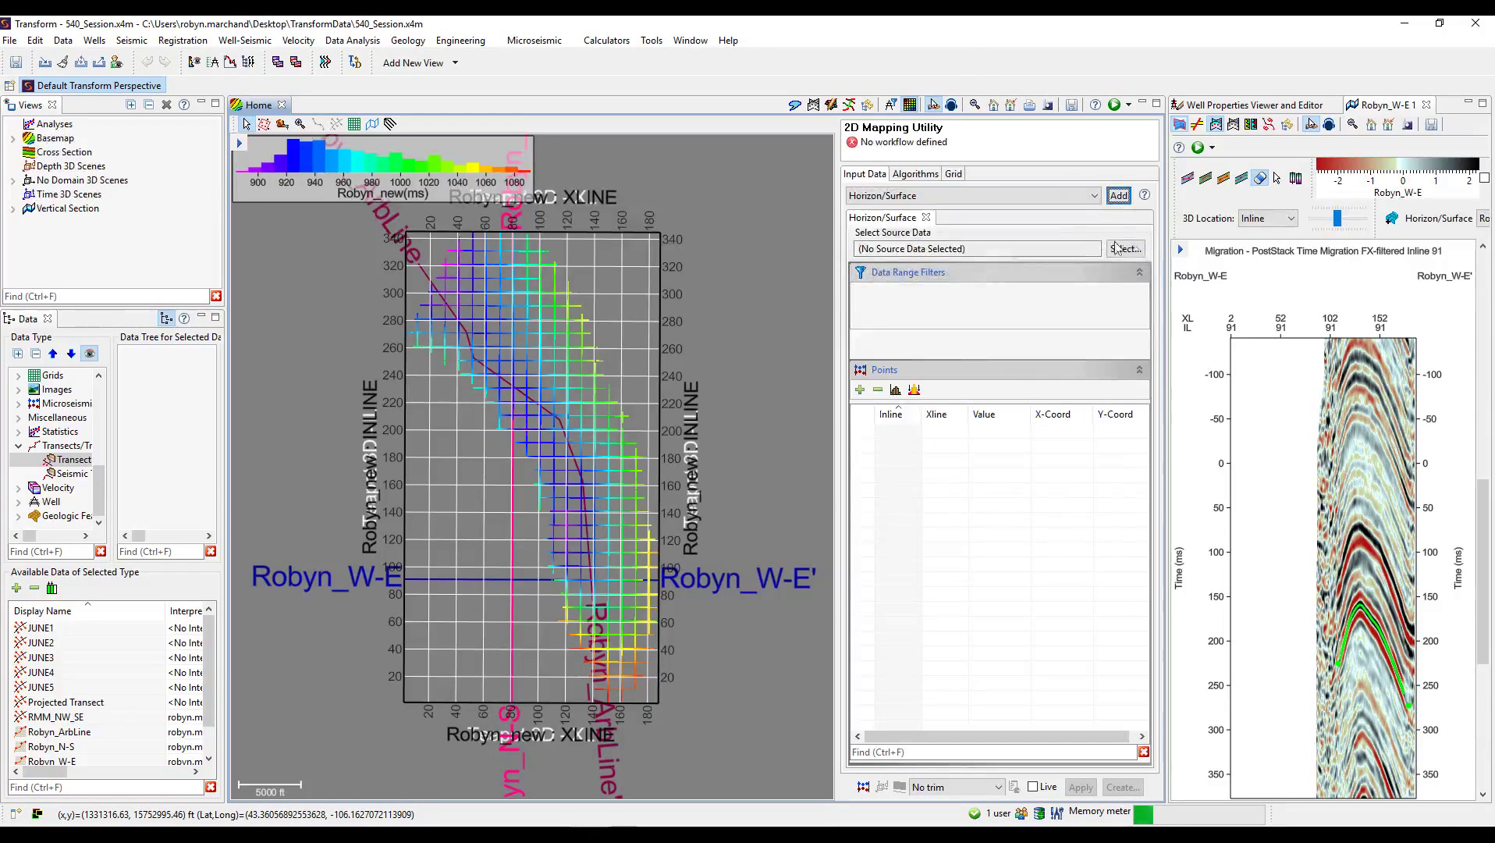
# Find Robyn_new in the mapping source data and use it as the Horizon/Surface input
pyautogui.click(1137, 249)
pyautogui.scroll(-5, 573, 491)
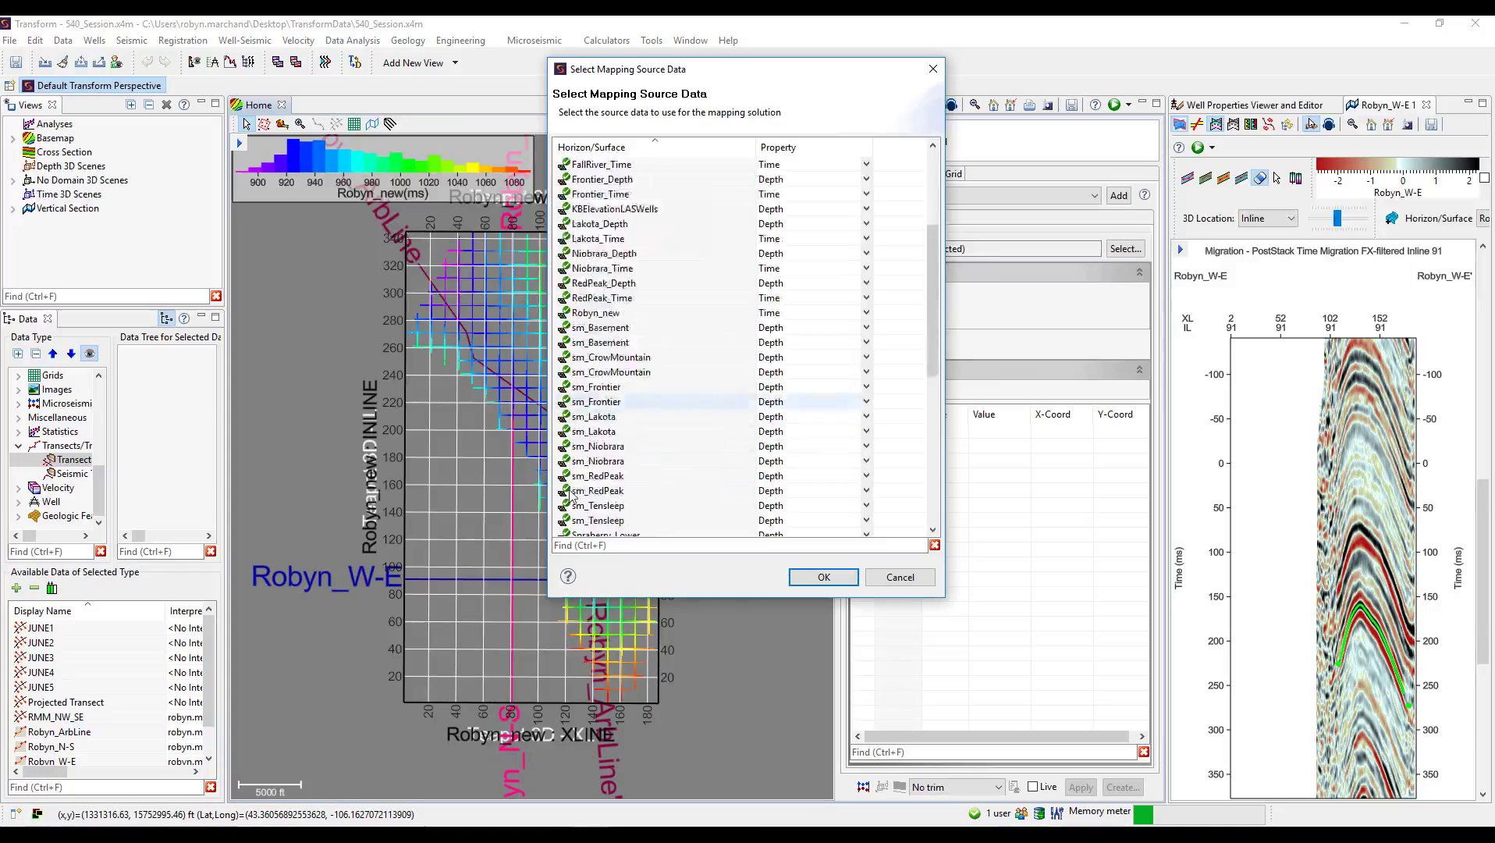
pyautogui.scroll(-5, 573, 496)
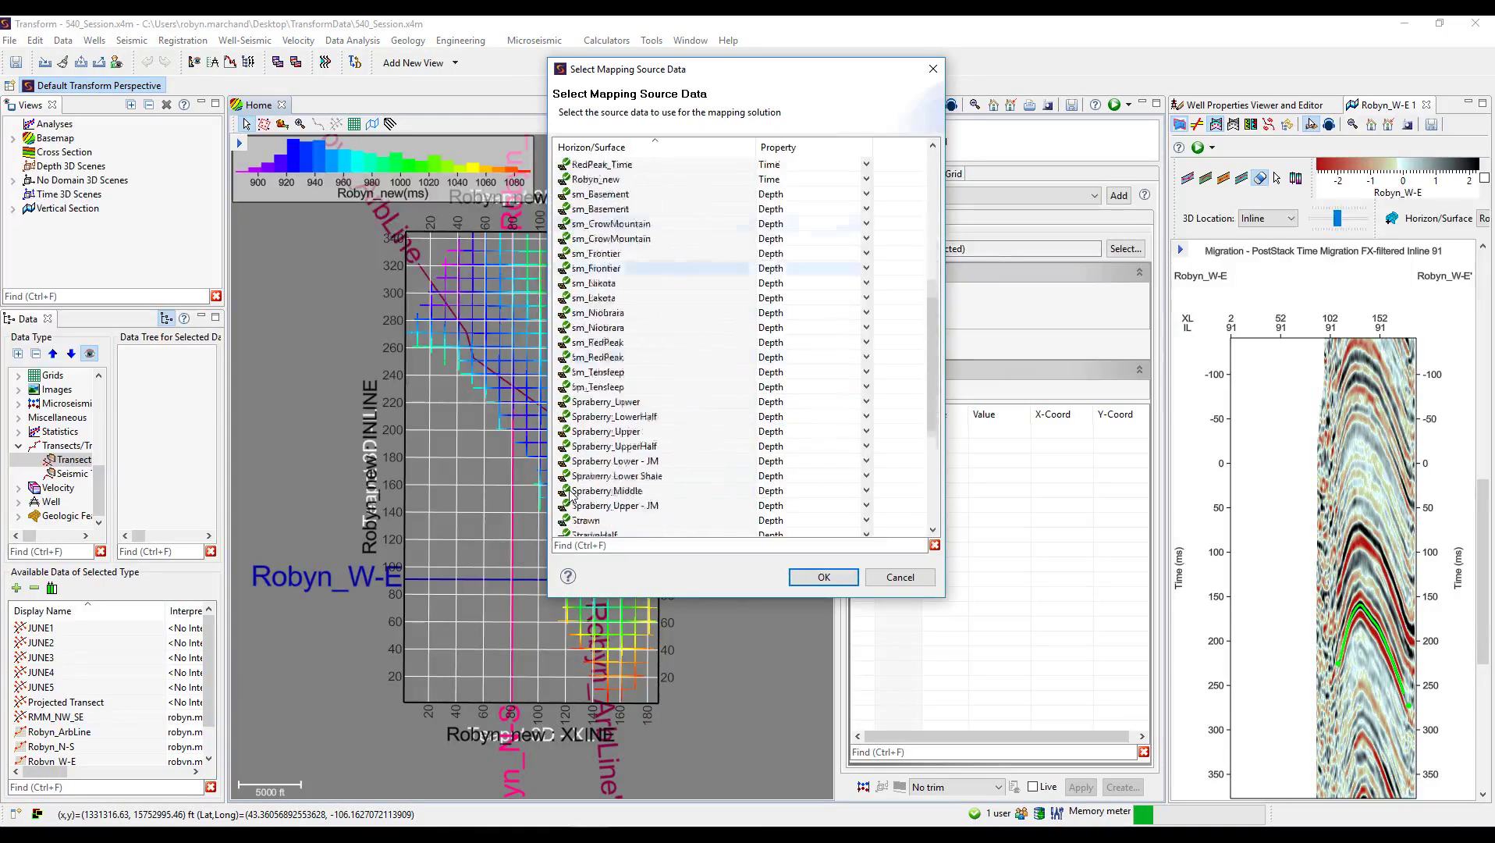
pyautogui.click(570, 546)
pyautogui.write('roby')
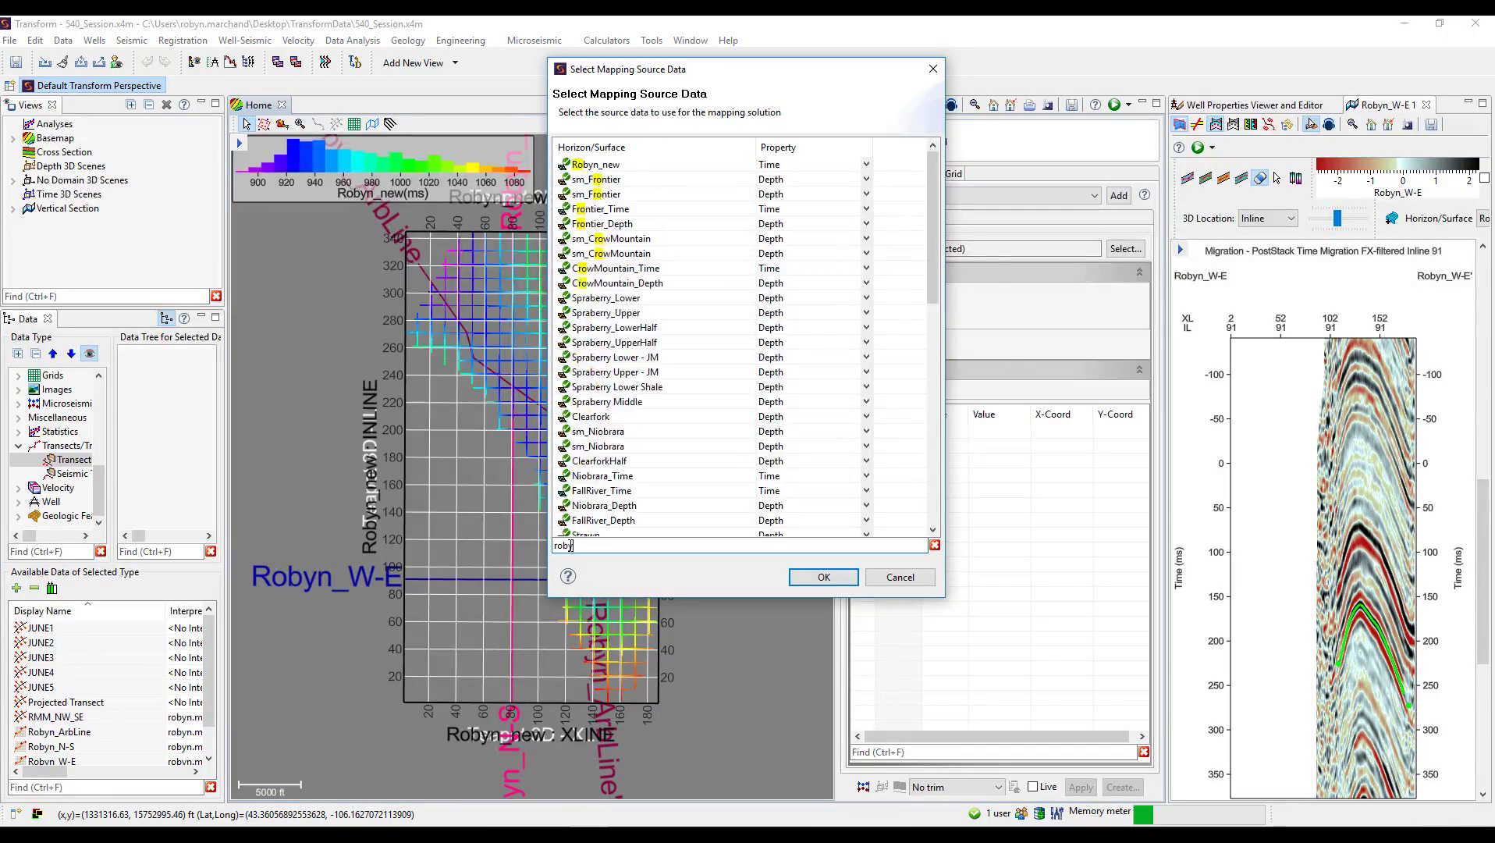
pyautogui.write('n')
pyautogui.click(663, 165)
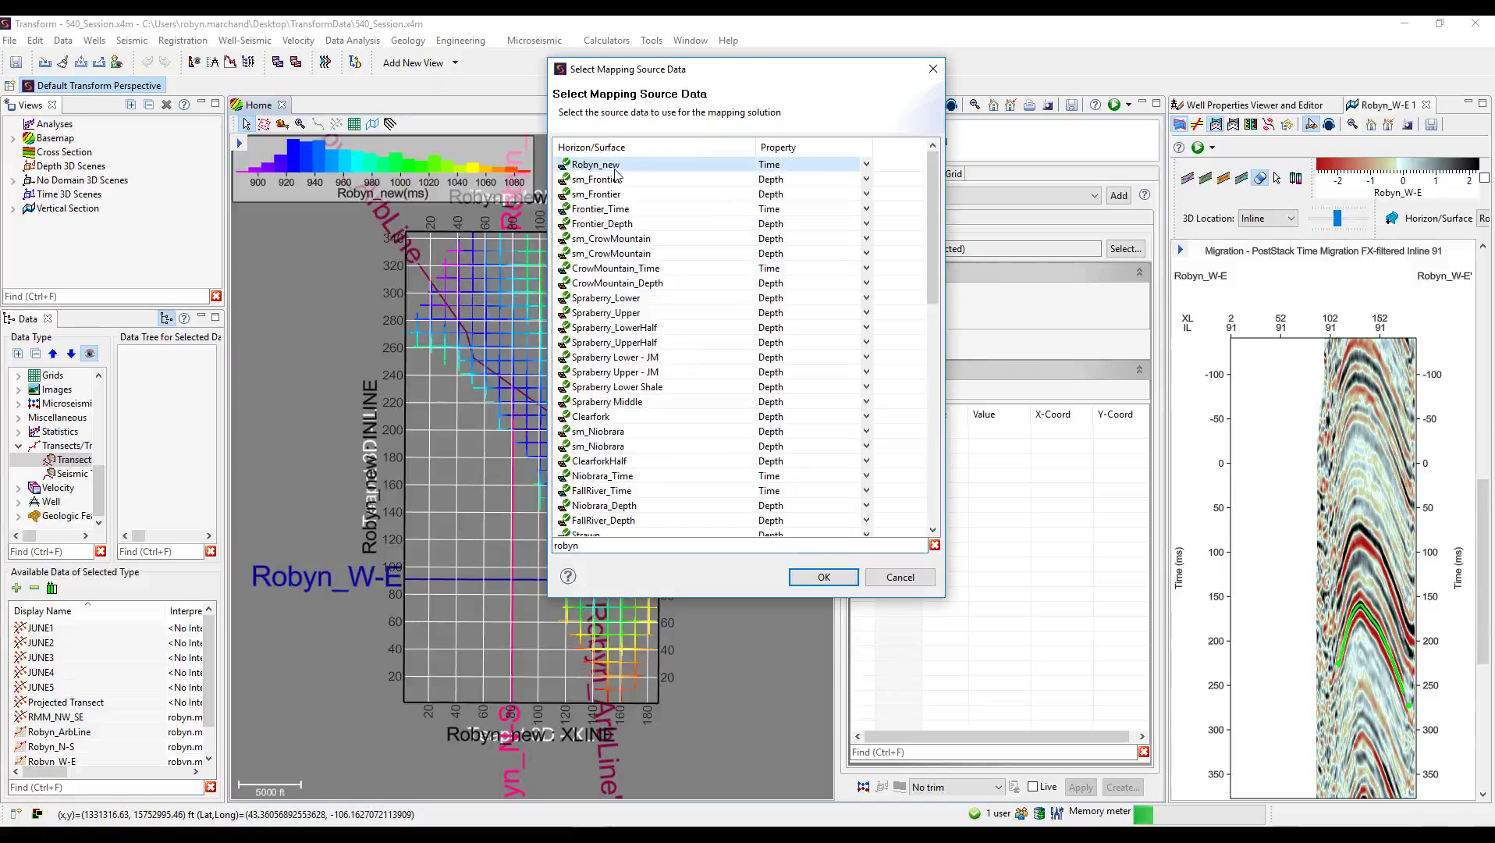
pyautogui.click(823, 576)
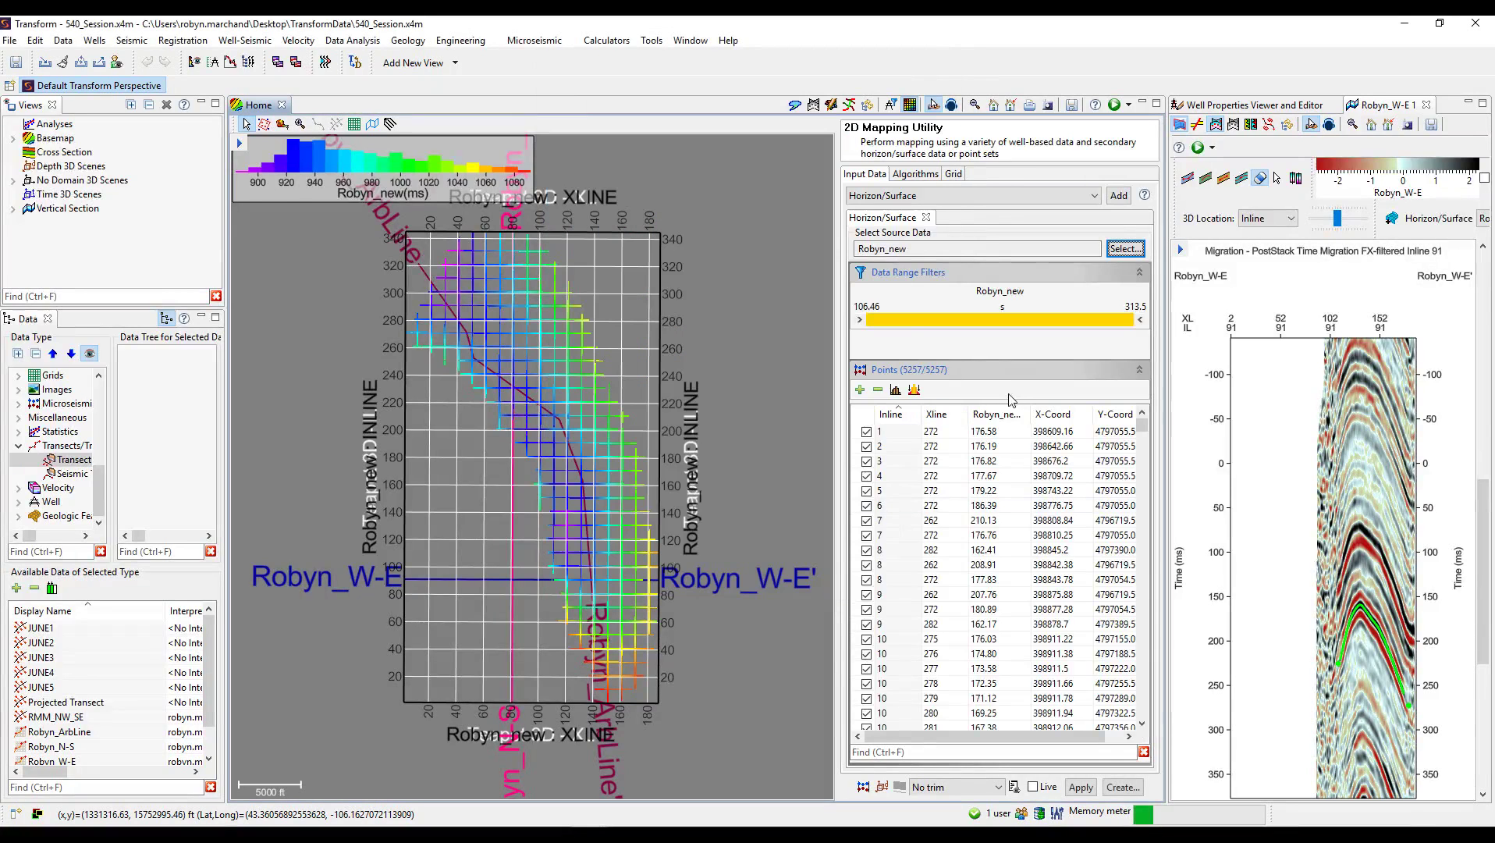
# Apply the interpolation without trimming and display the input data points on the basemap
pyautogui.click(1081, 788)
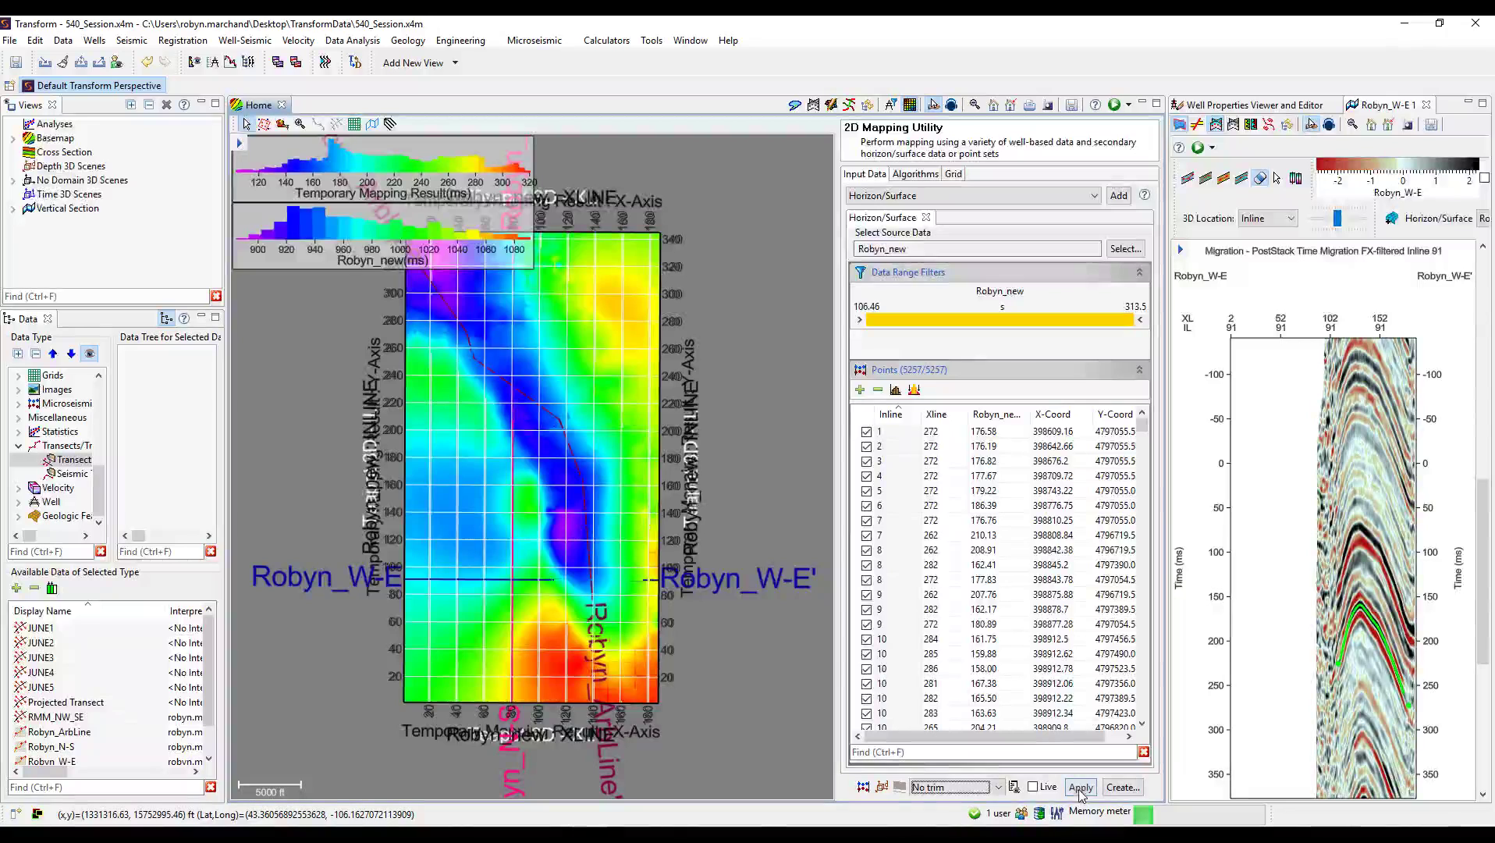
pyautogui.click(863, 787)
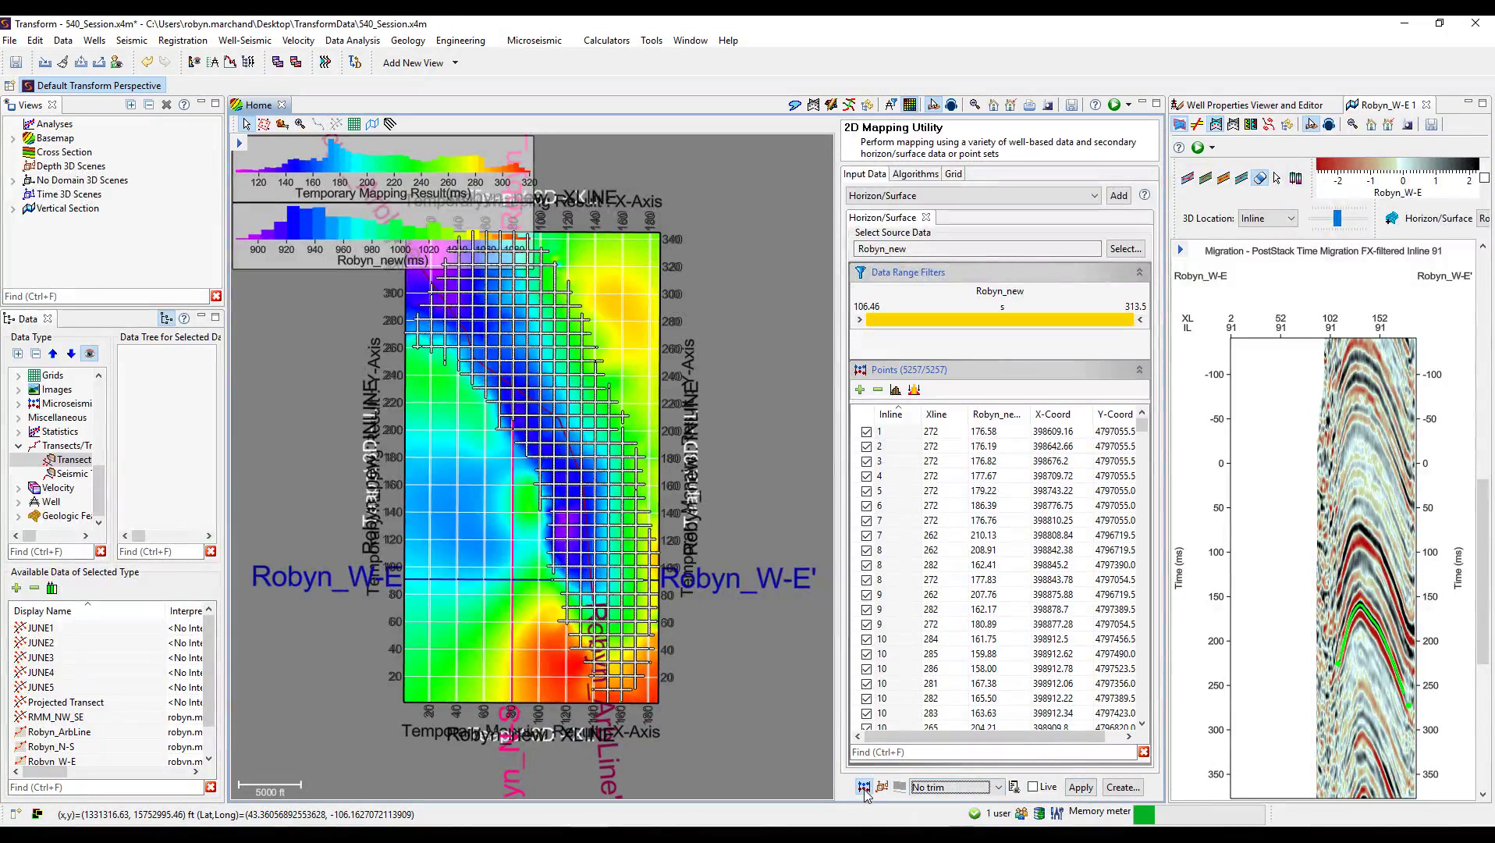
# Set the mapping trim option to Trim to data and reapply the interpolation
pyautogui.click(928, 786)
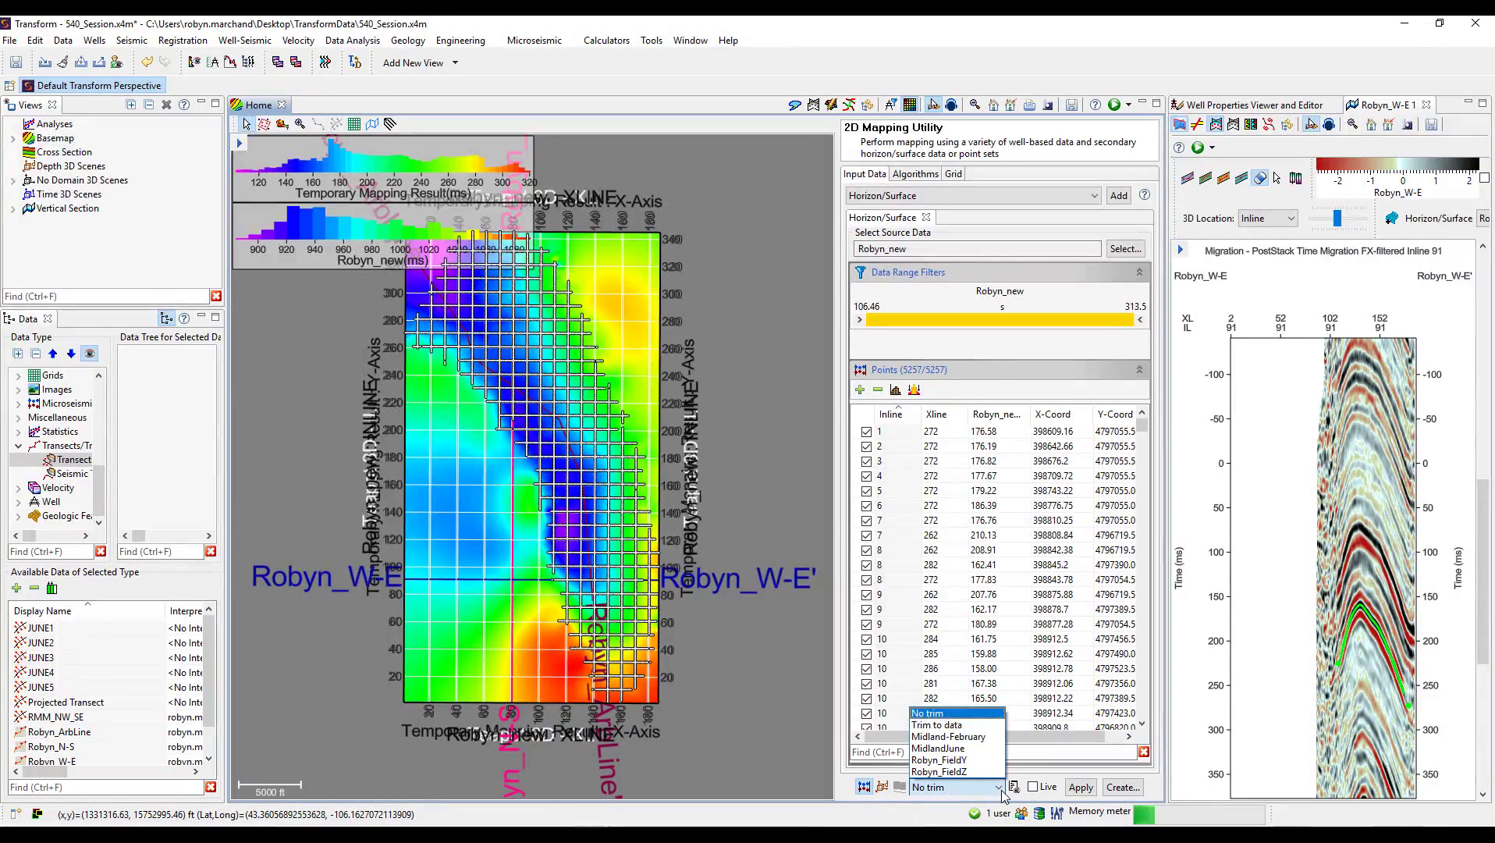
pyautogui.click(971, 734)
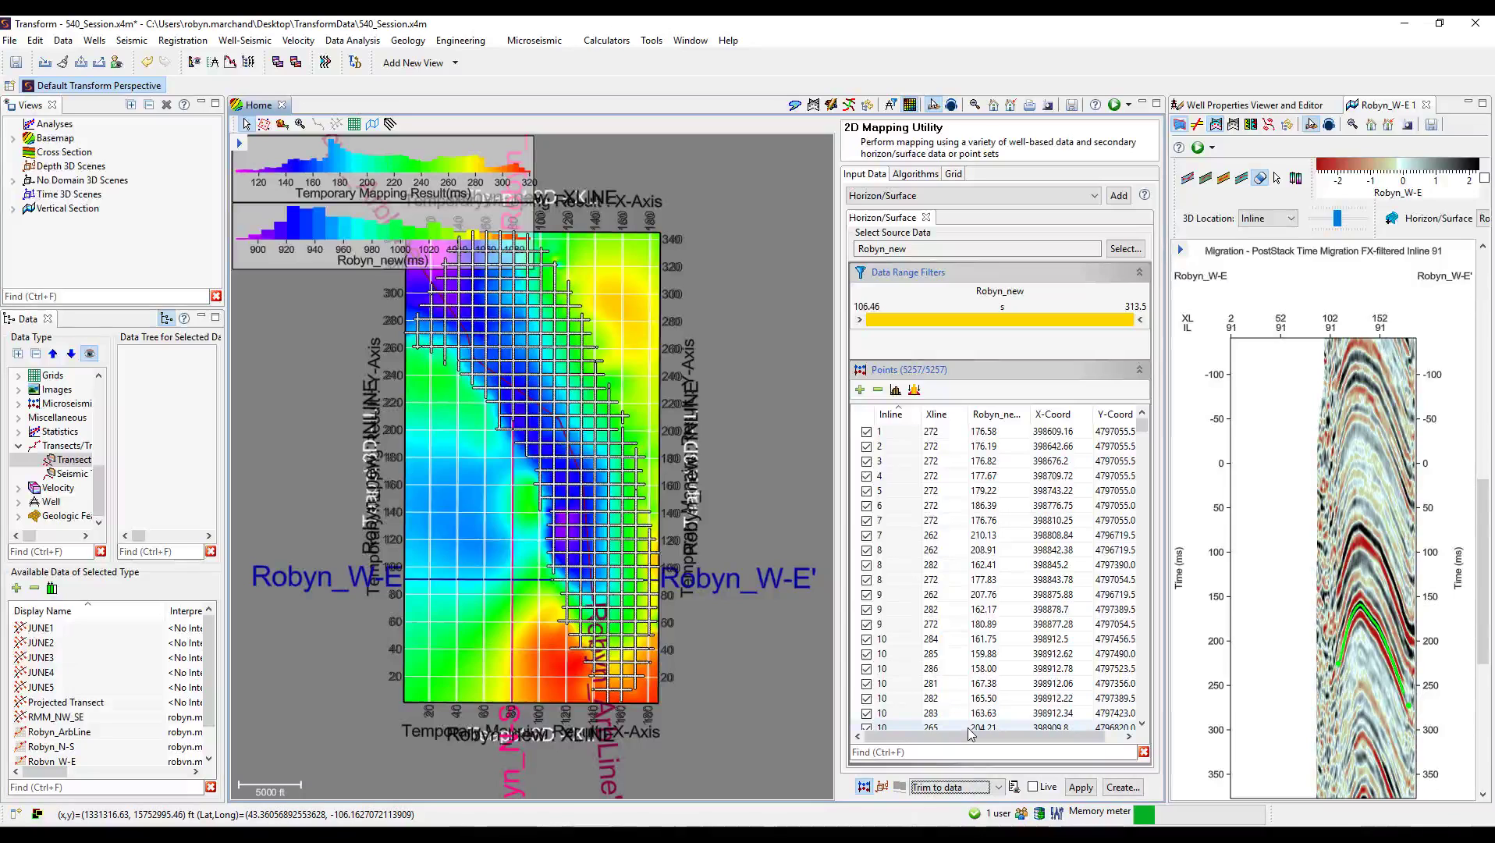
pyautogui.click(1083, 788)
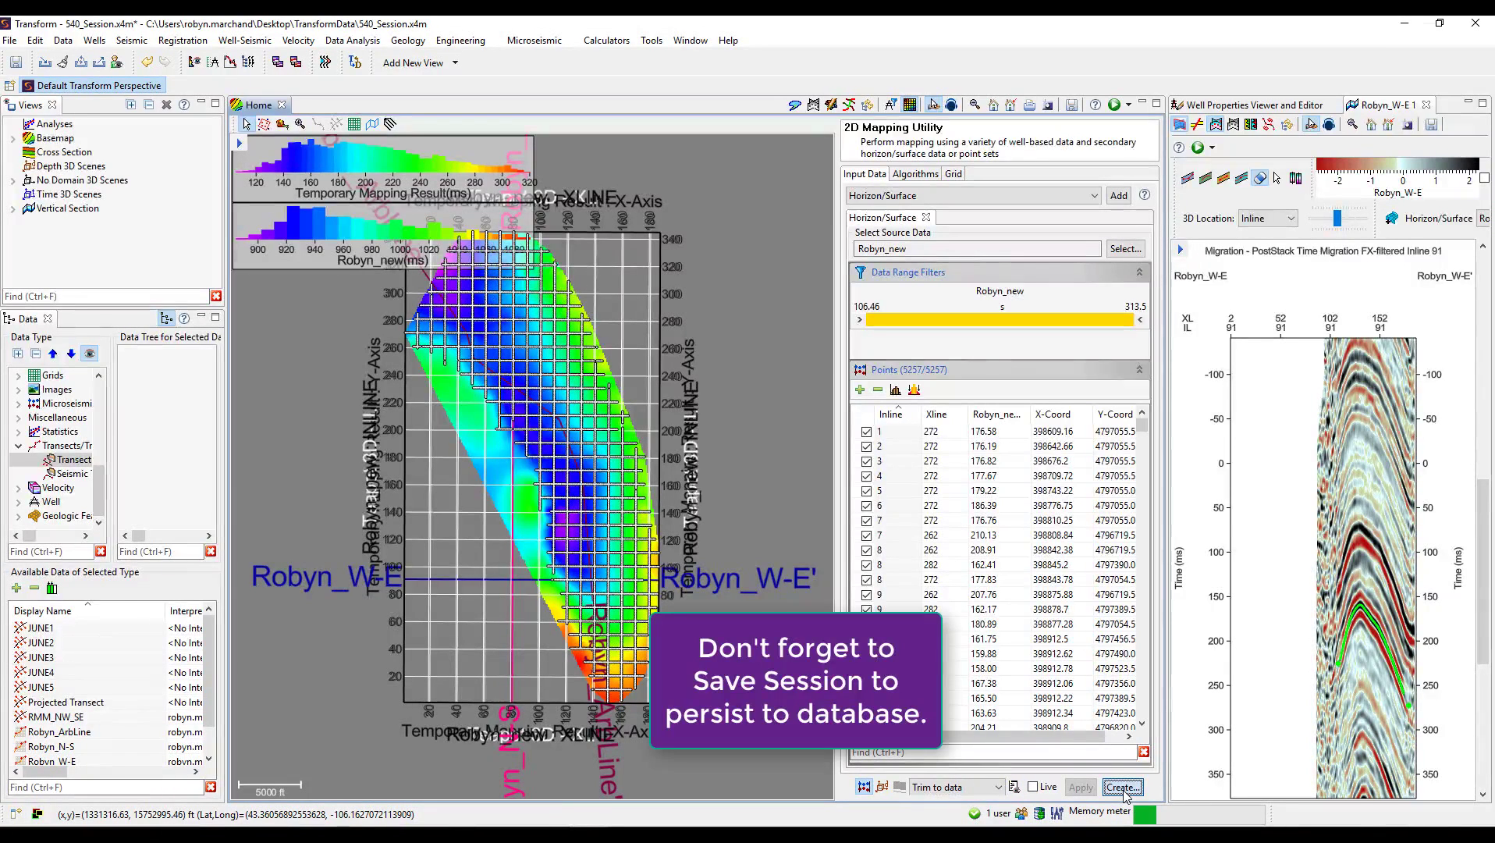
# Create a new Horizon/Surface from the mapping result, named Robyn_new_TimeGrid and associated with the Robyn_new geologic feature
pyautogui.click(1122, 787)
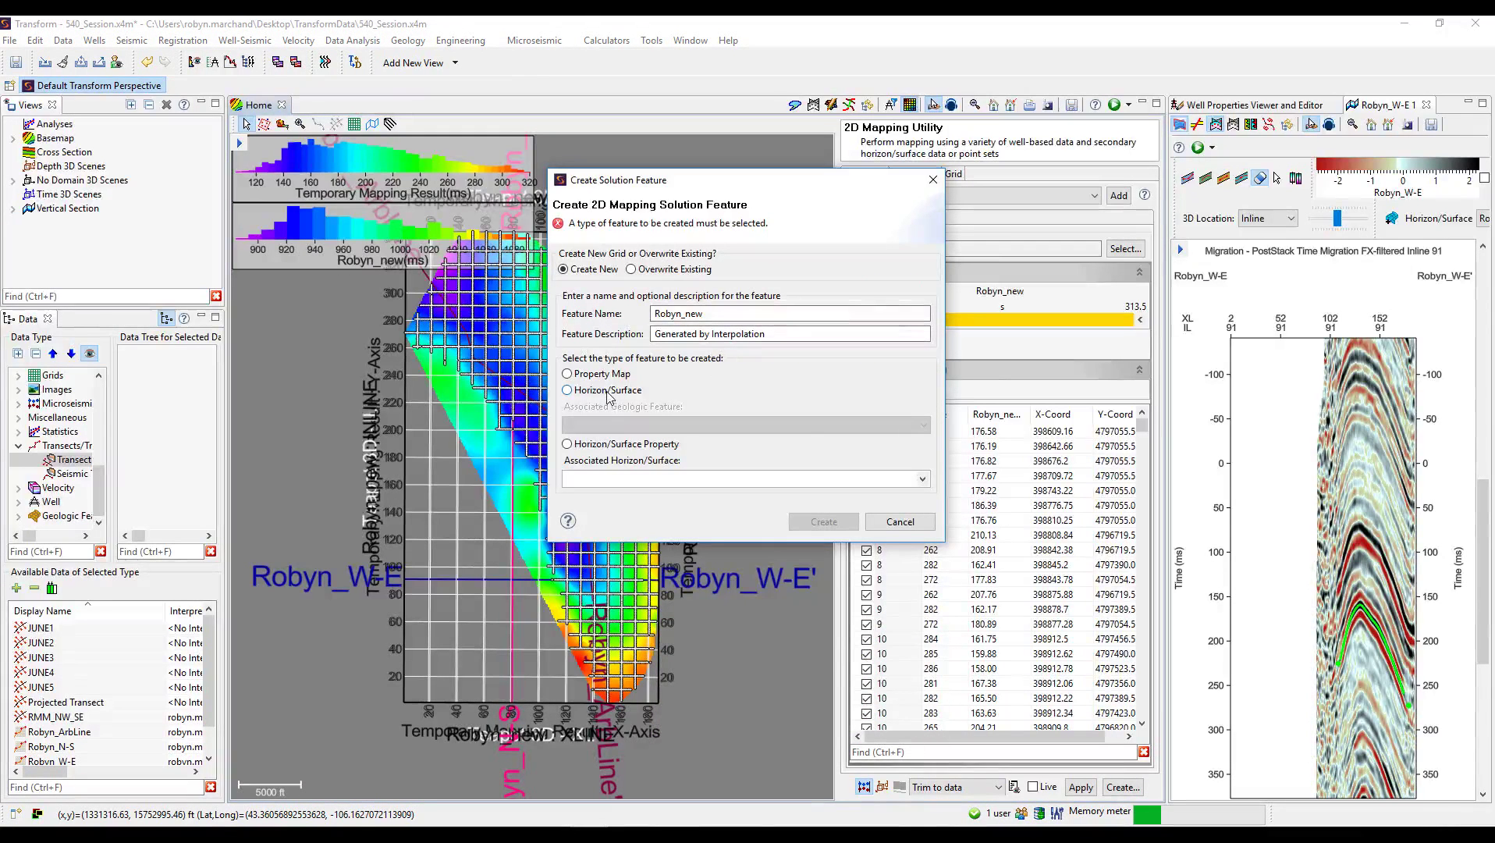
pyautogui.click(567, 390)
pyautogui.click(616, 425)
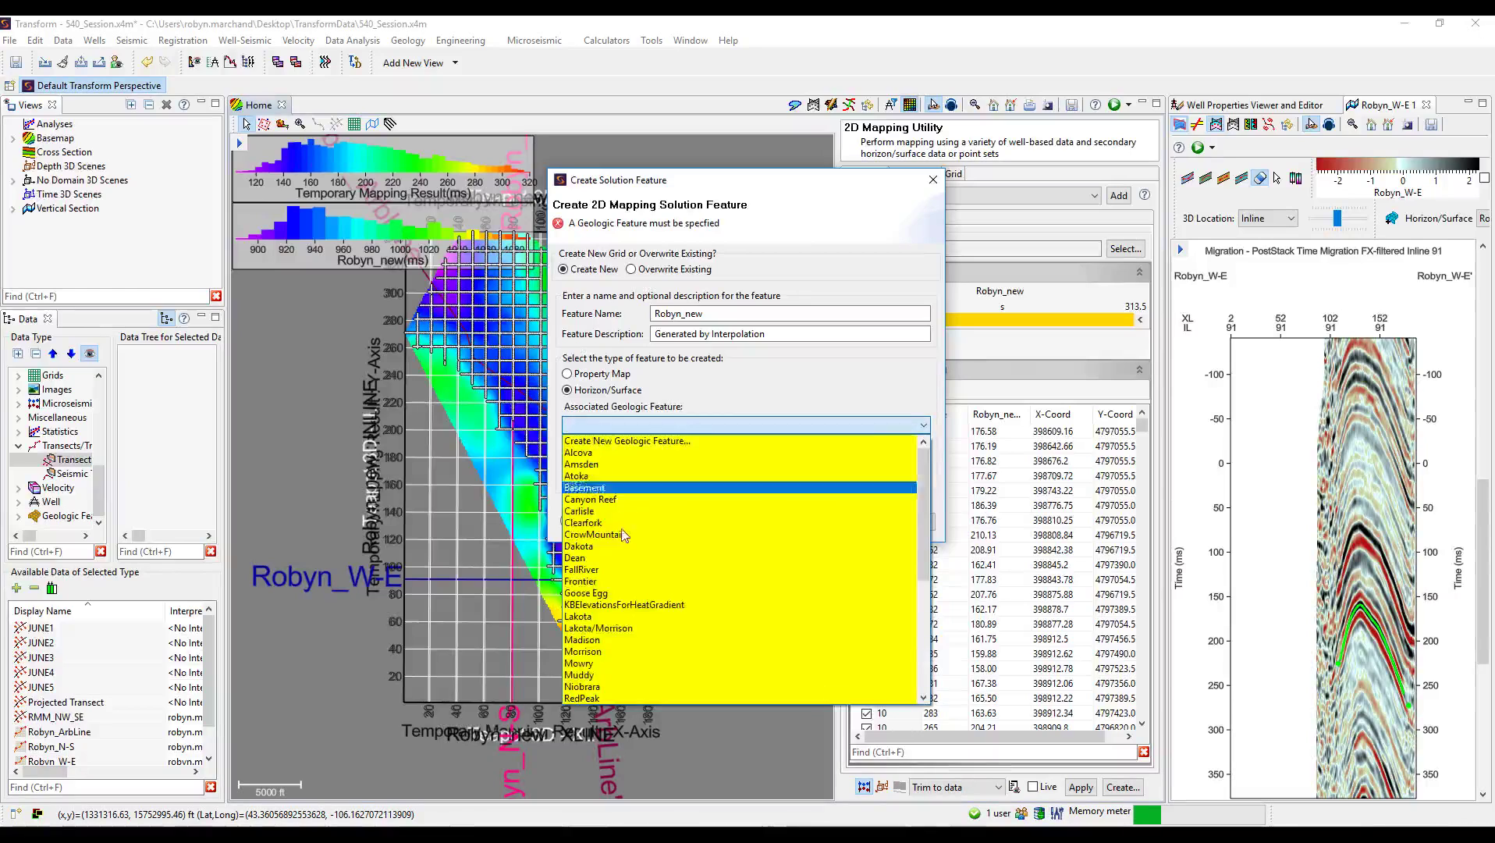
pyautogui.scroll(-5, 616, 546)
pyautogui.click(605, 570)
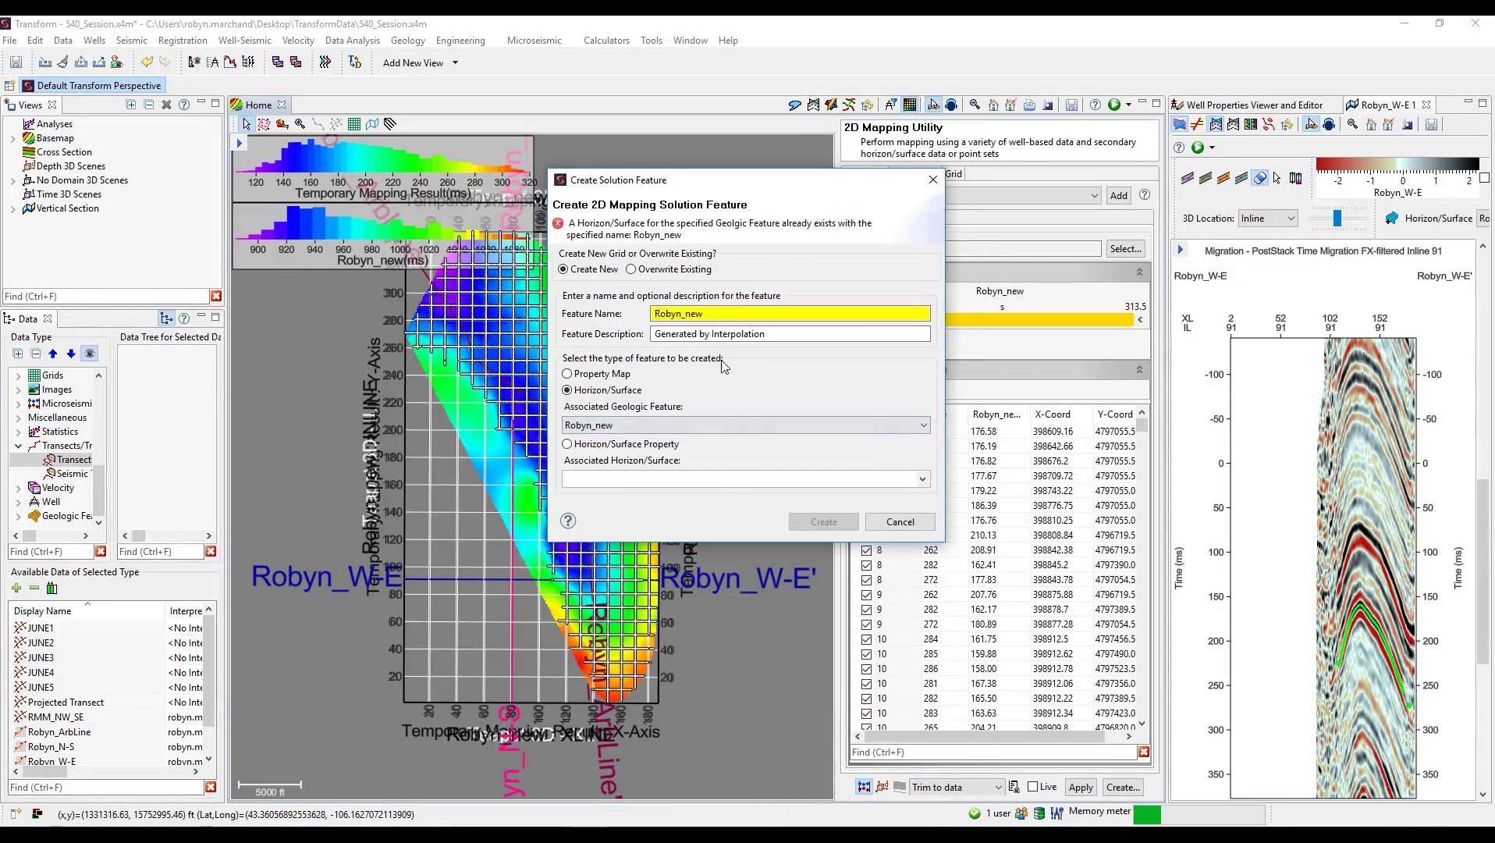
pyautogui.click(728, 315)
pyautogui.write('_TimeGrid')
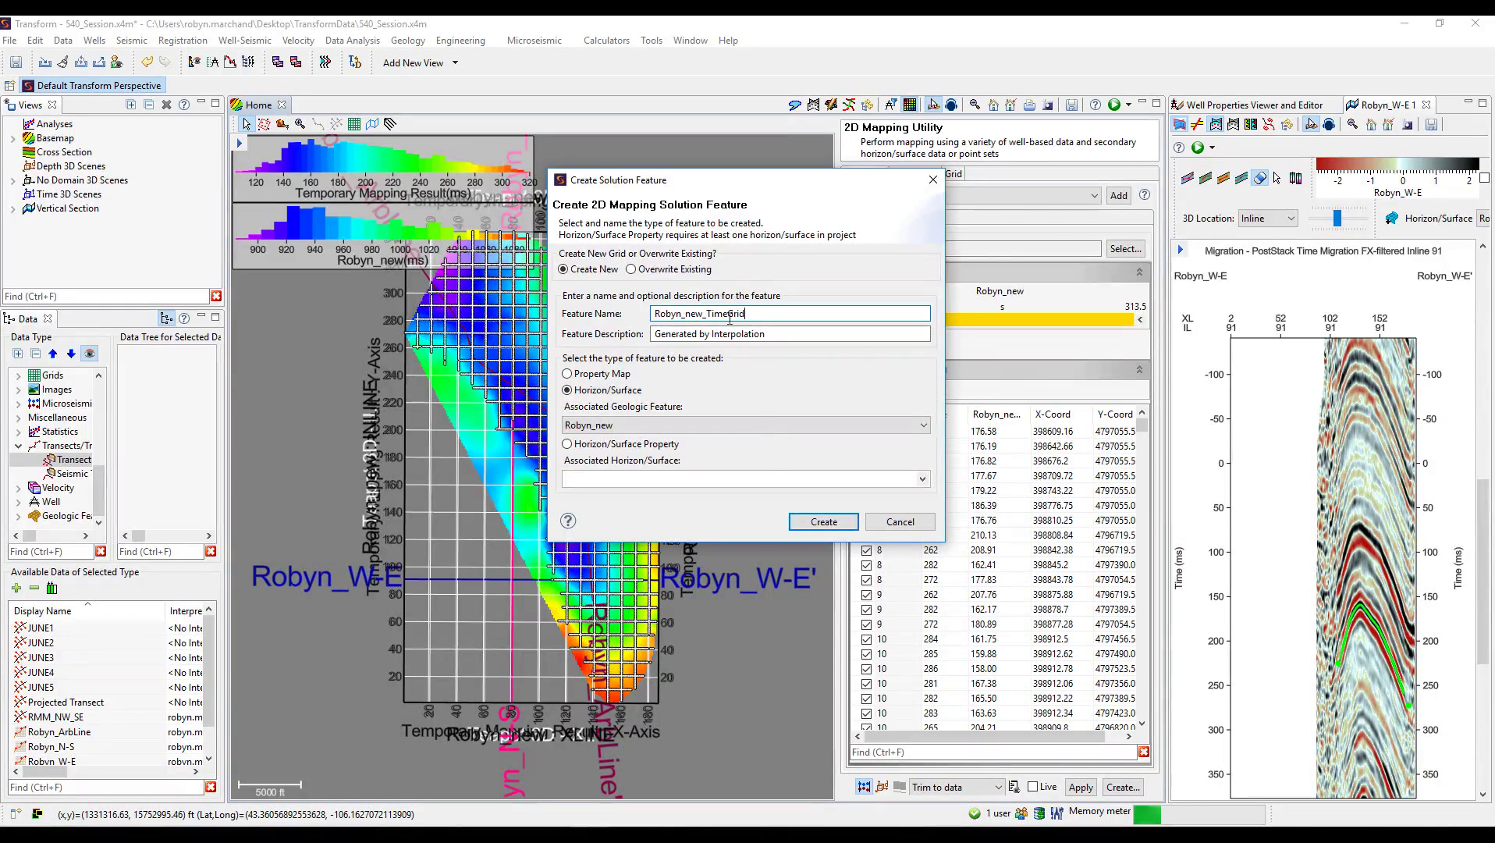
pyautogui.click(821, 521)
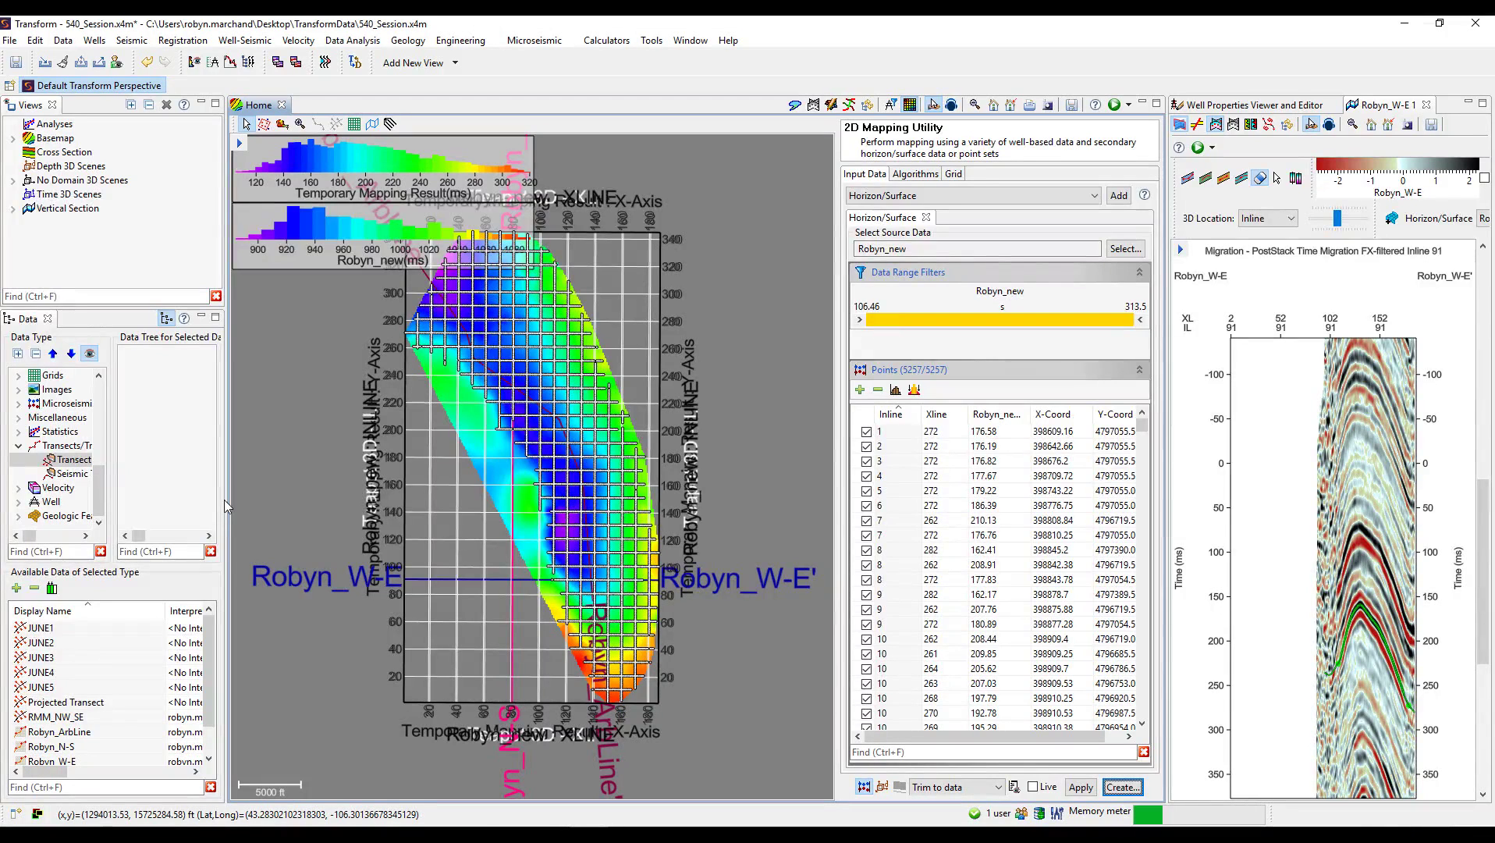
# Widen the data area, list the Horizon/Surface data under Geologic Features, and find and select Robyn_new_TimeGrid
pyautogui.moveTo(224, 501); pyautogui.dragTo(563, 487)
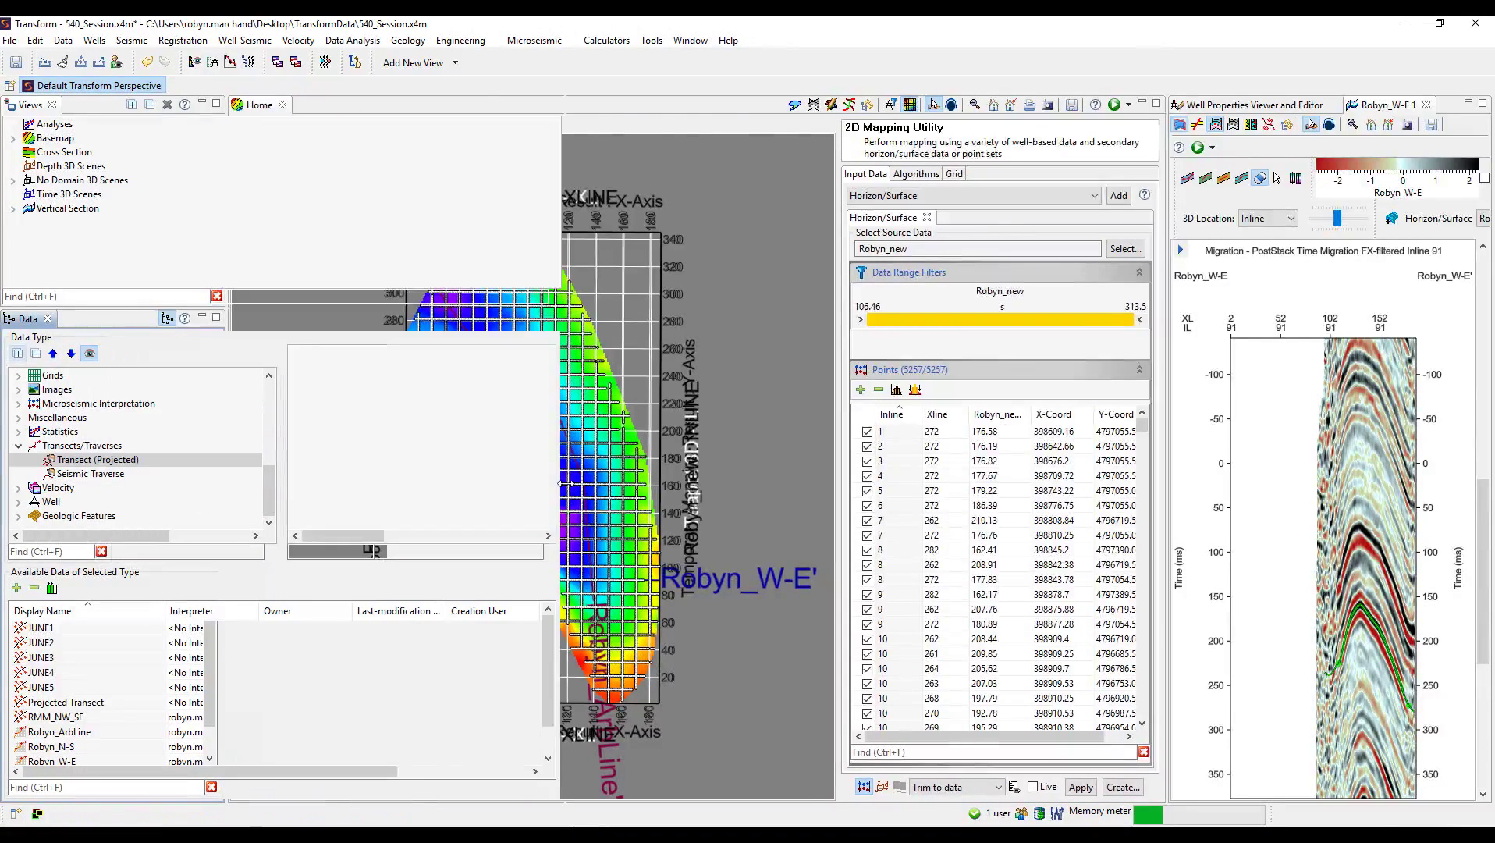
pyautogui.click(78, 516)
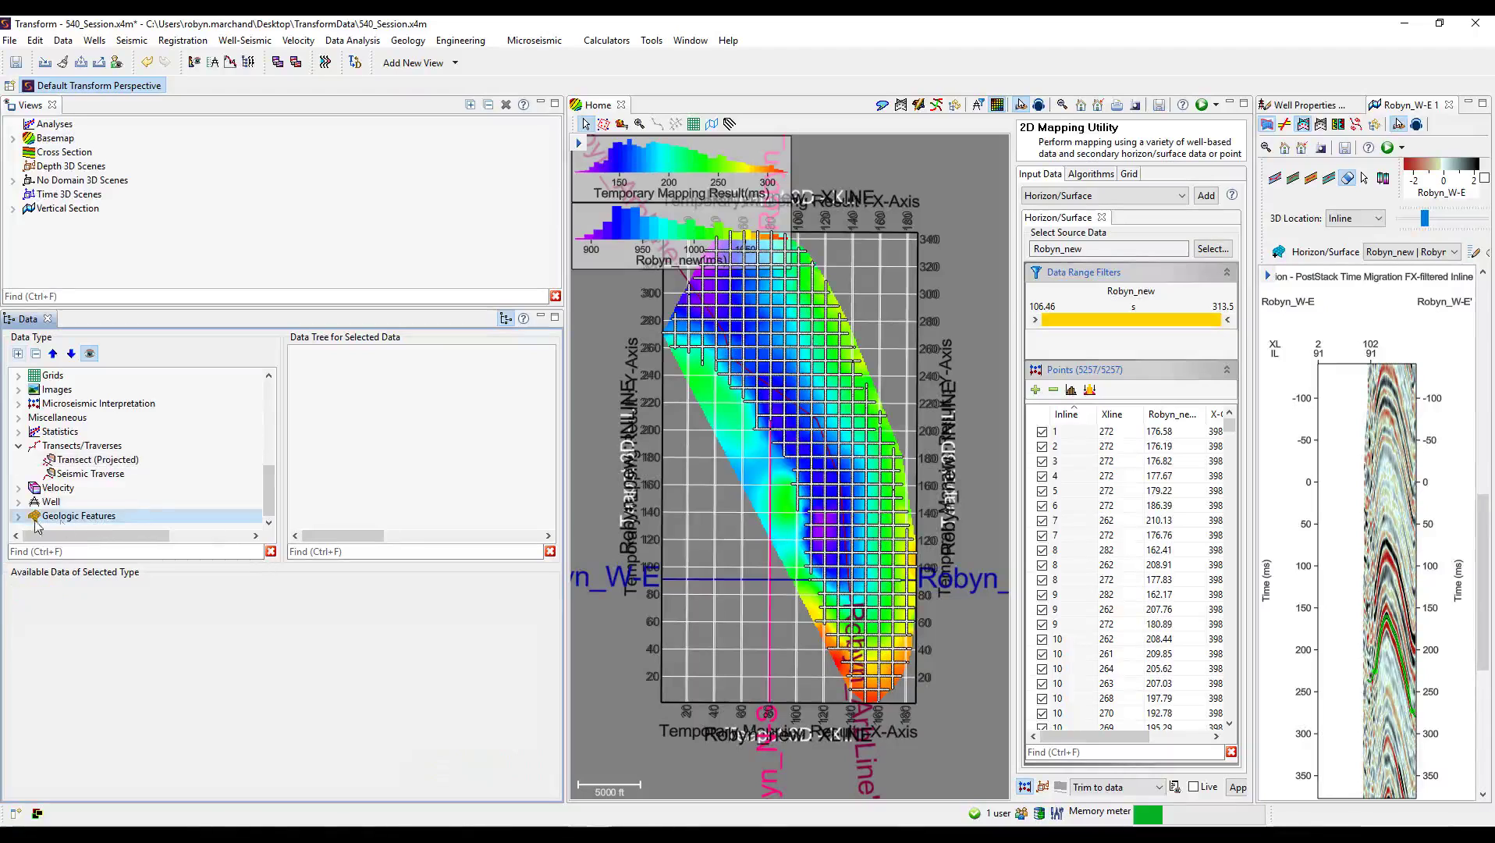
pyautogui.click(20, 516)
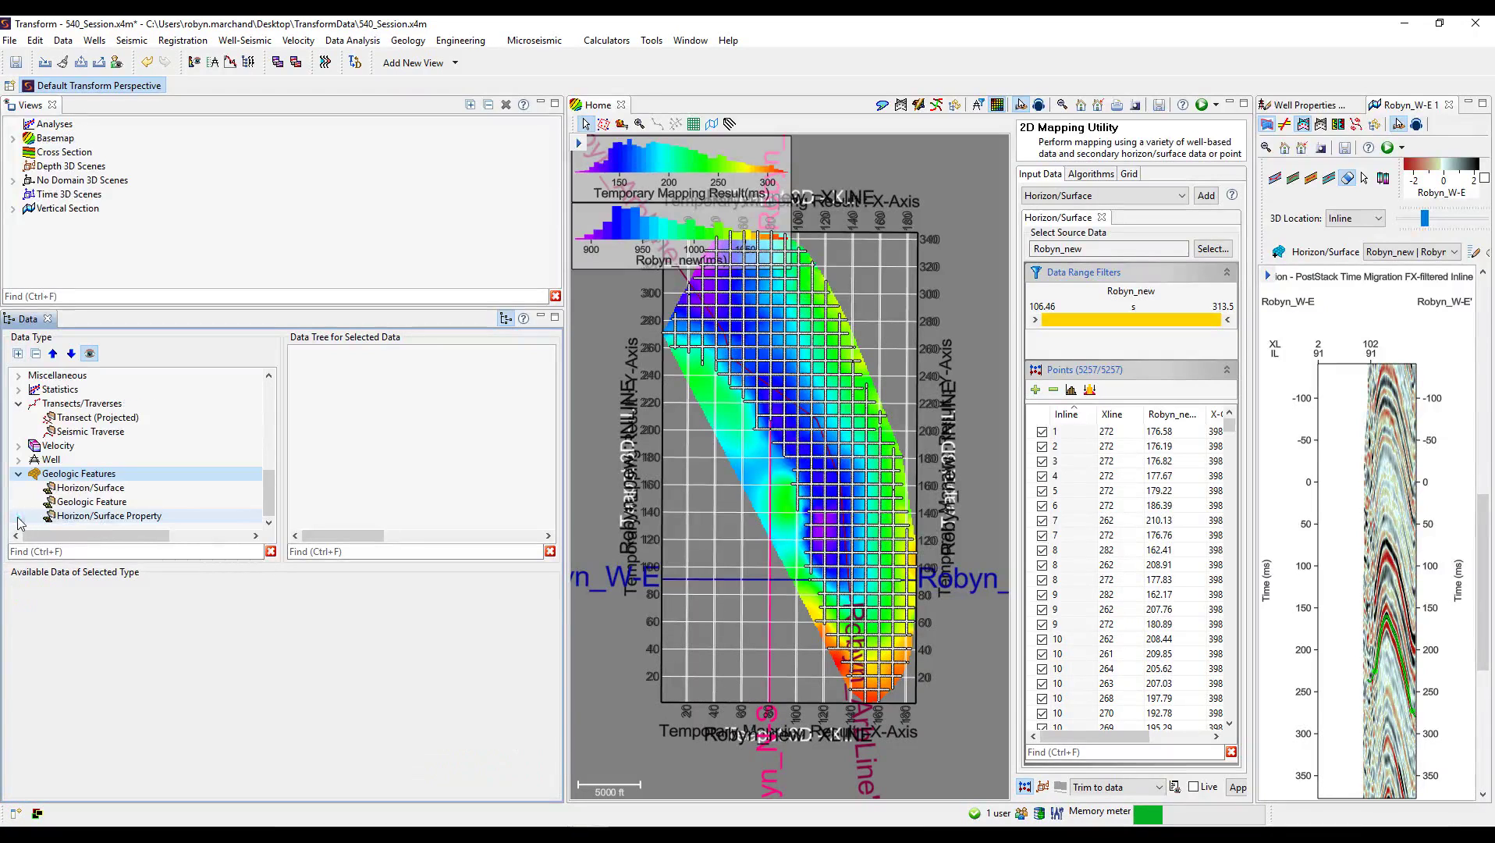
pyautogui.click(92, 489)
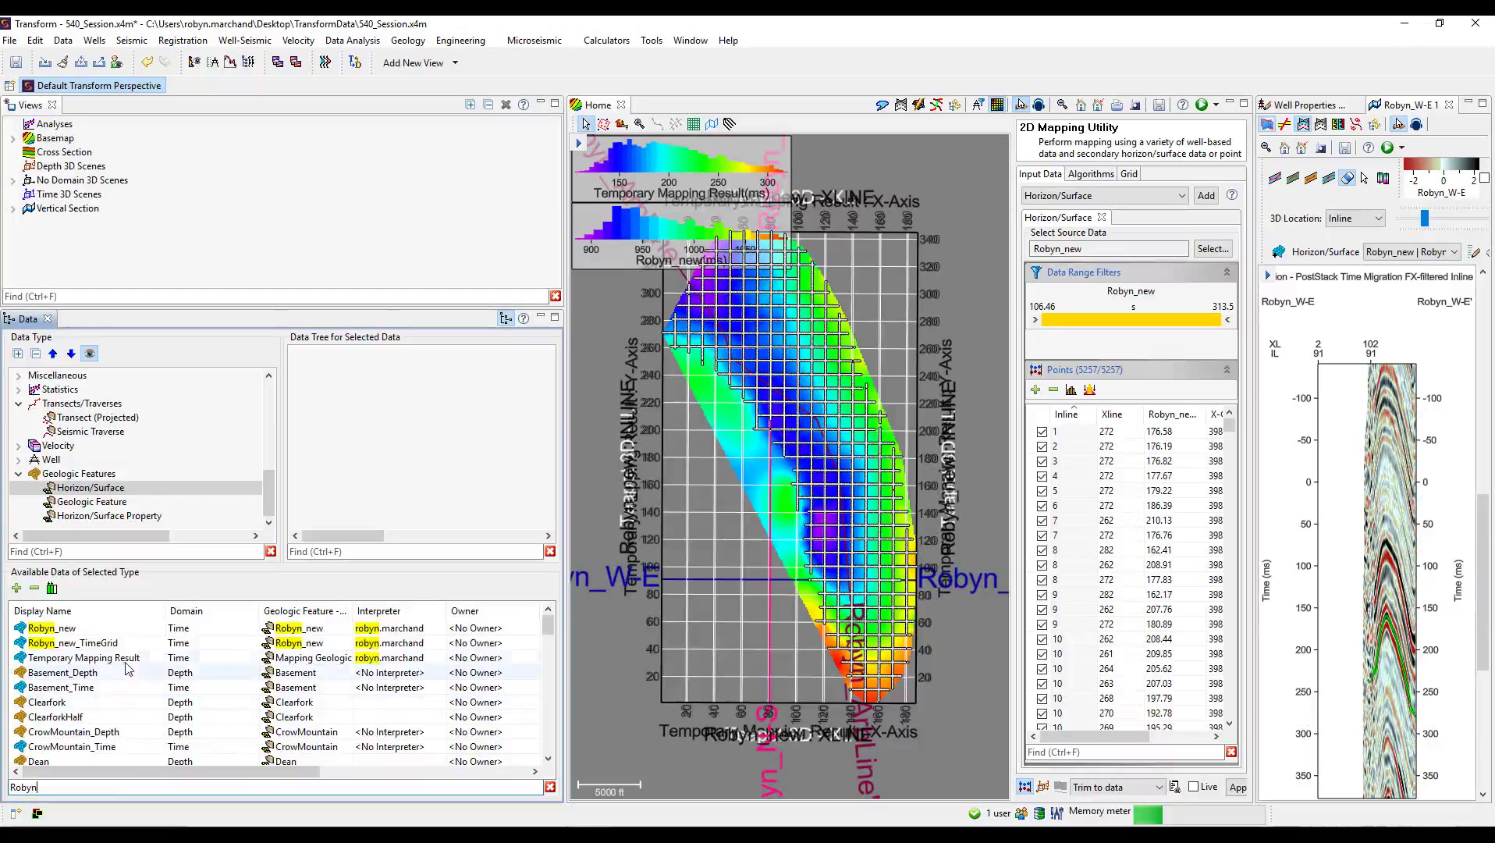
pyautogui.click(122, 649)
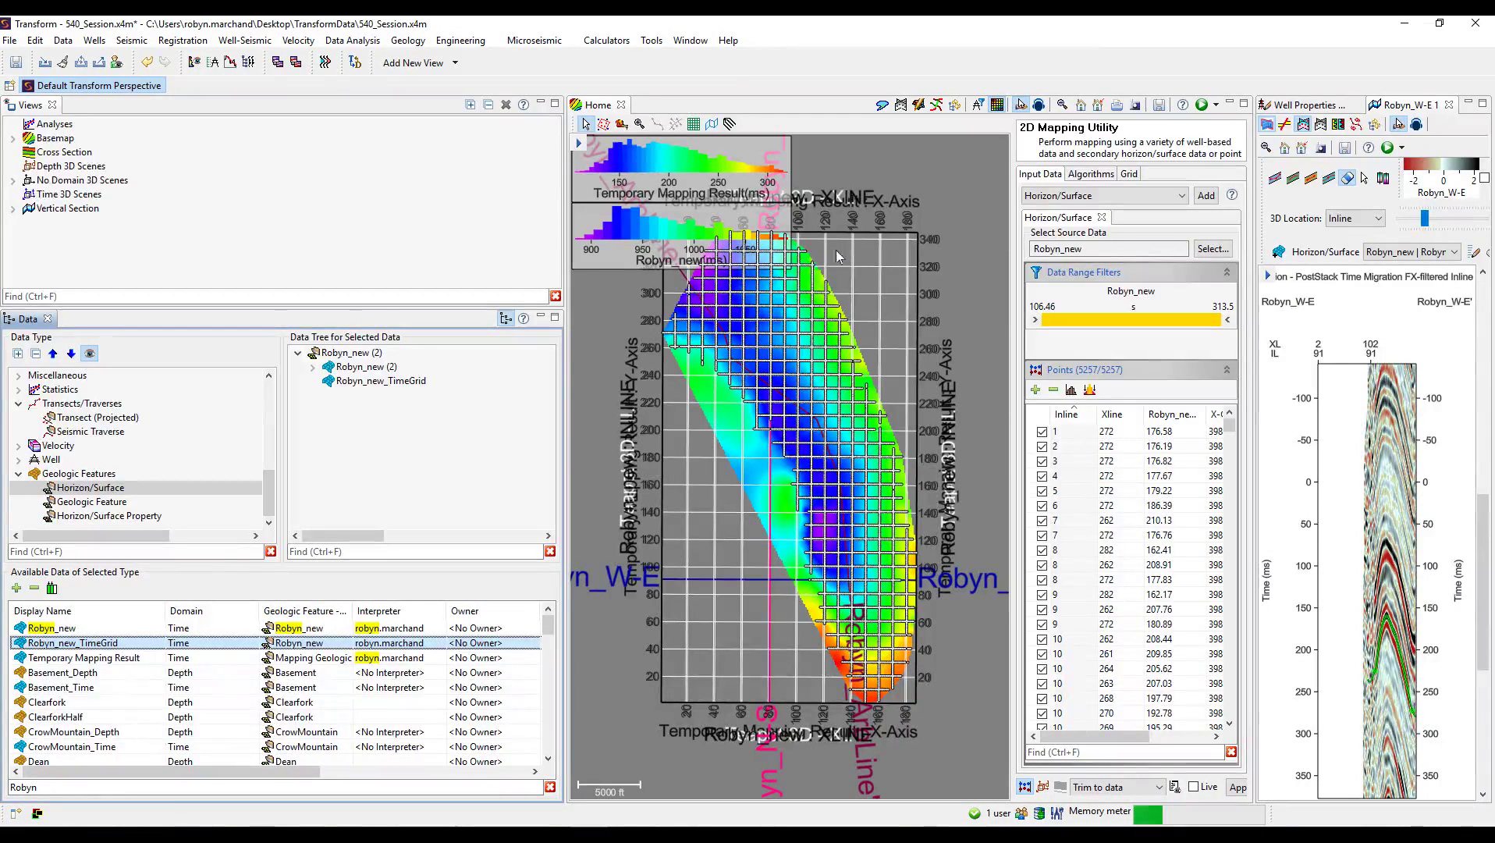
# Close the 2D Mapping Utility and hide the Robyn_new and Transects layers on the basemap
pyautogui.click(1003, 106)
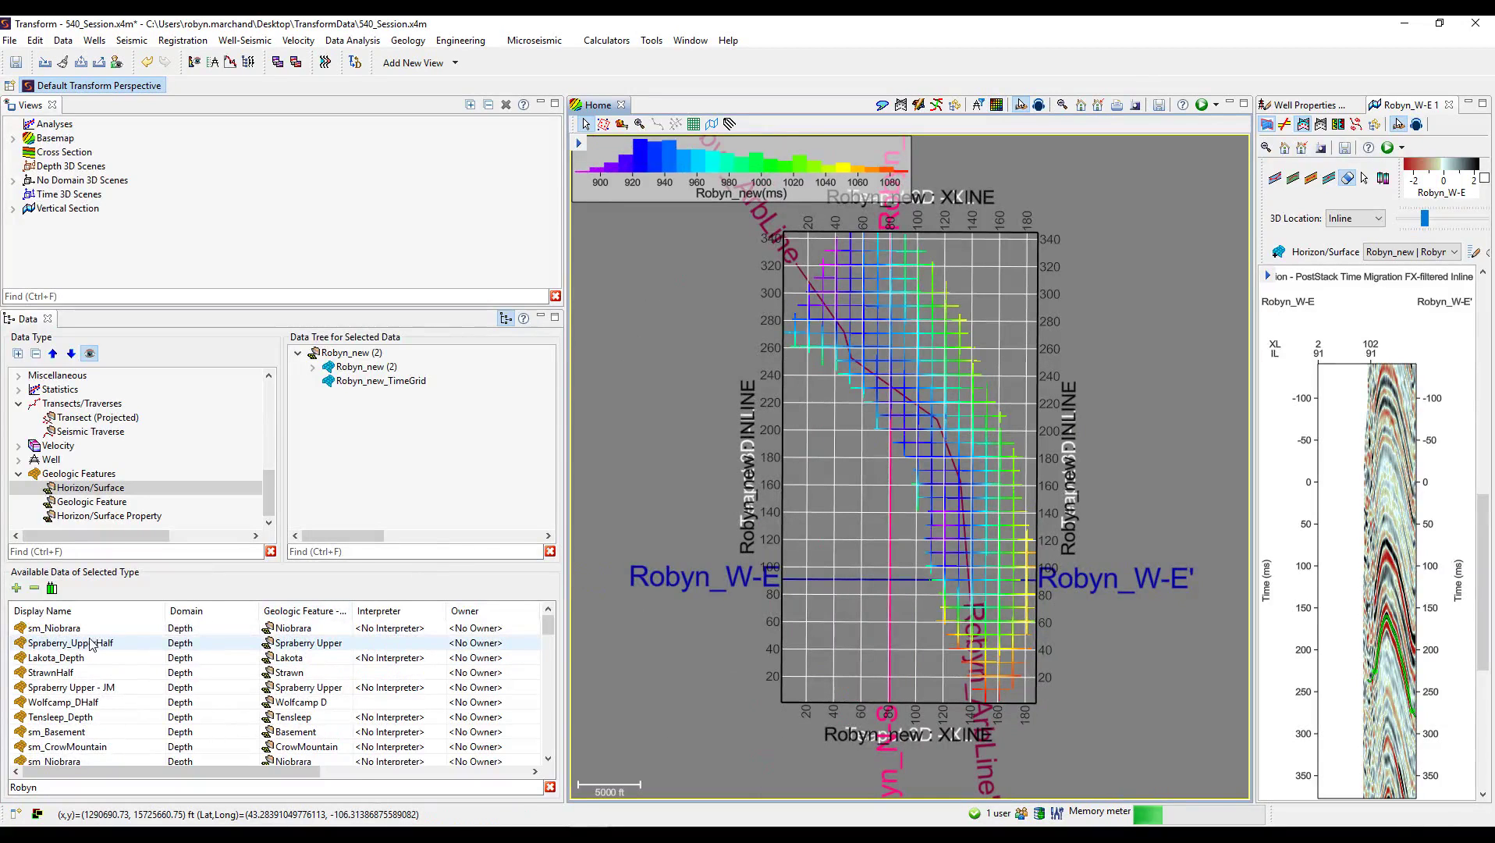
pyautogui.click(579, 143)
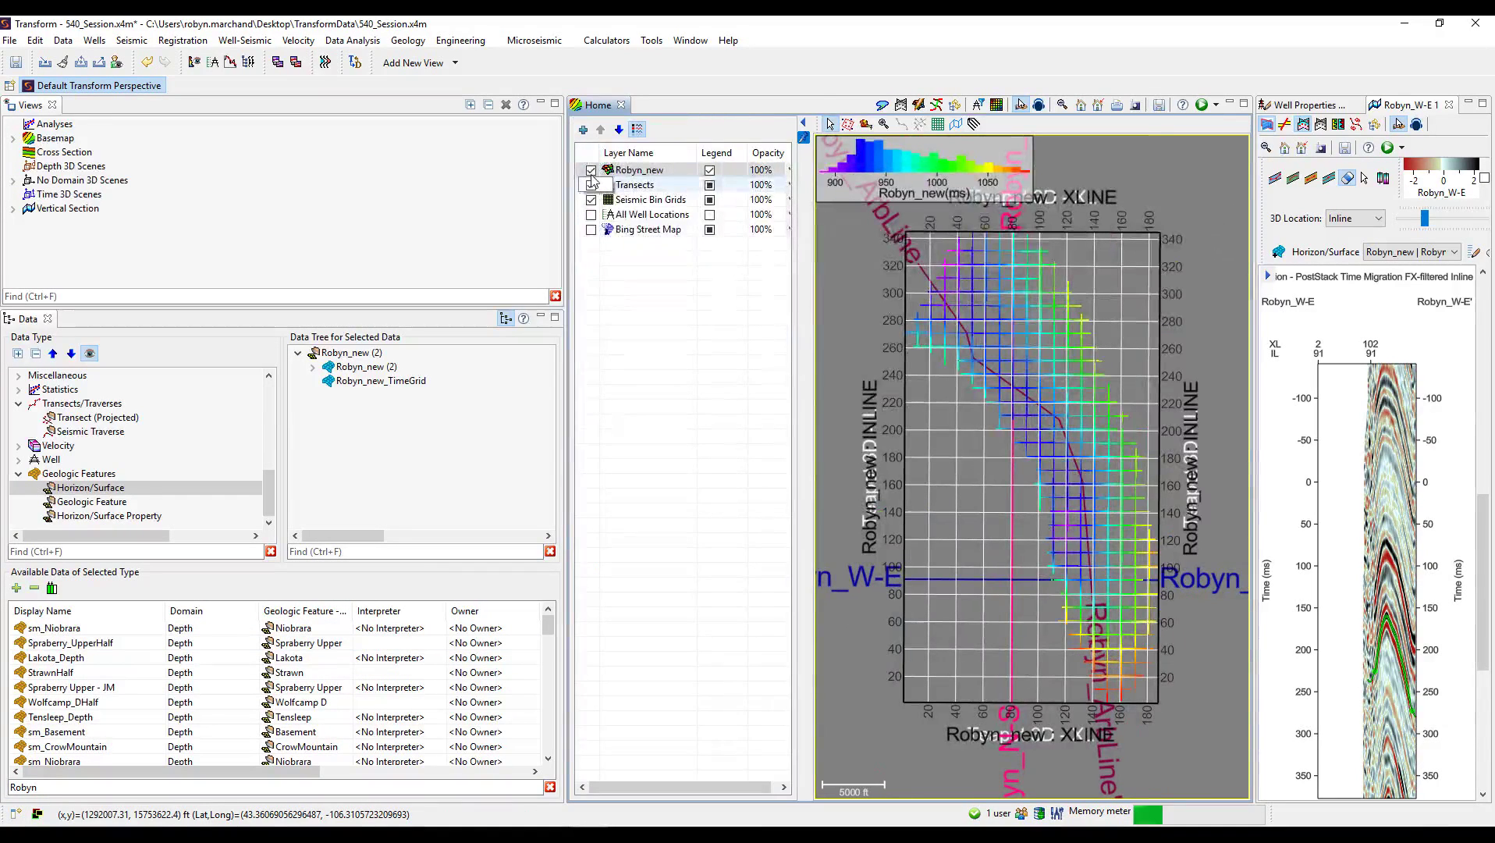
pyautogui.click(590, 169)
pyautogui.click(591, 184)
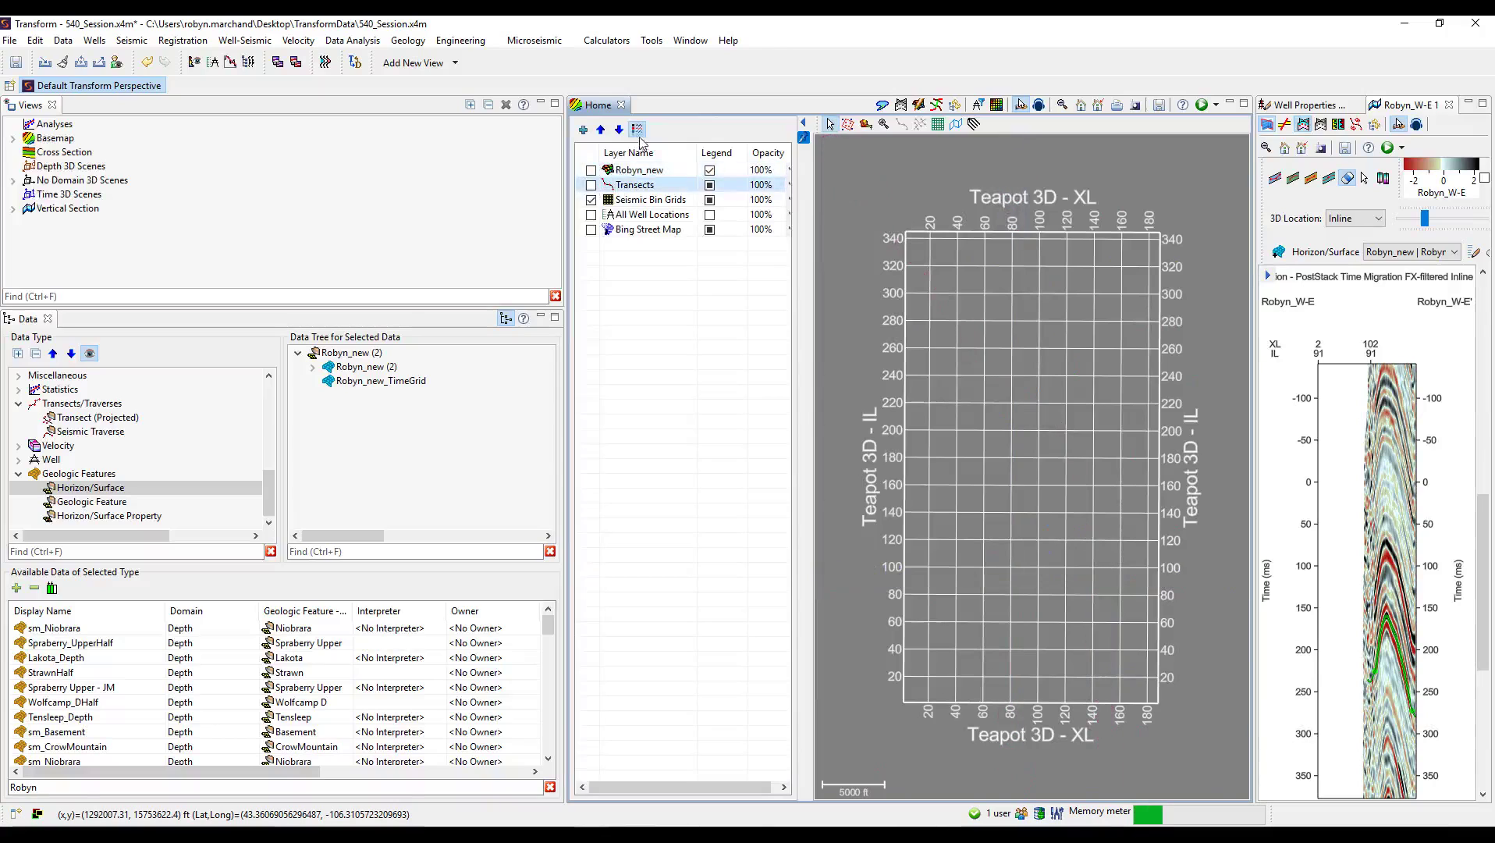
pyautogui.click(802, 124)
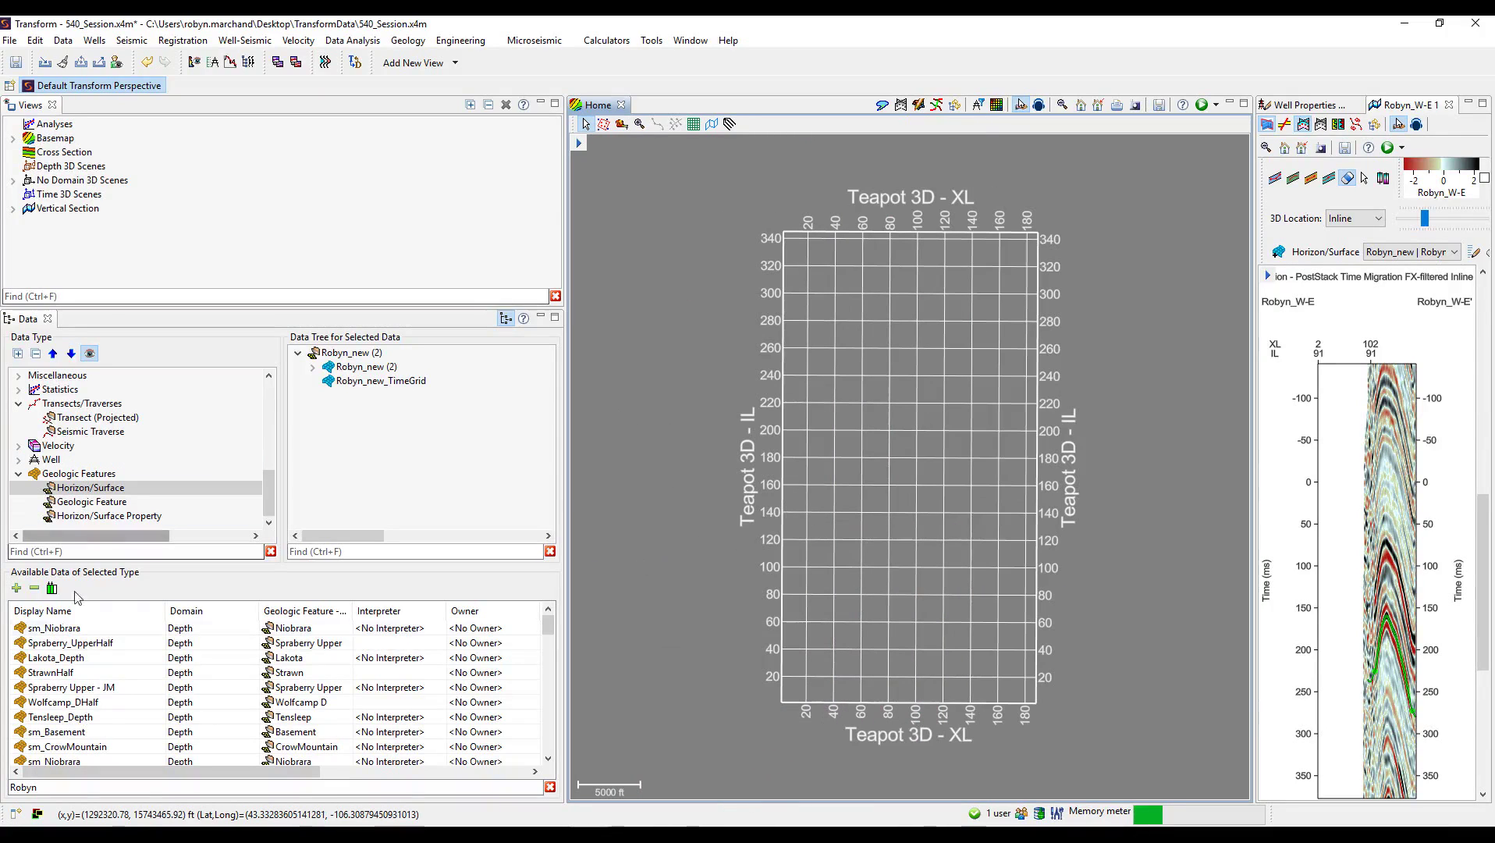
# Find the Robyn_new surfaces in the available data and add Robyn_new_TimeGrid and Robyn_new to the basemap
pyautogui.click(63, 788)
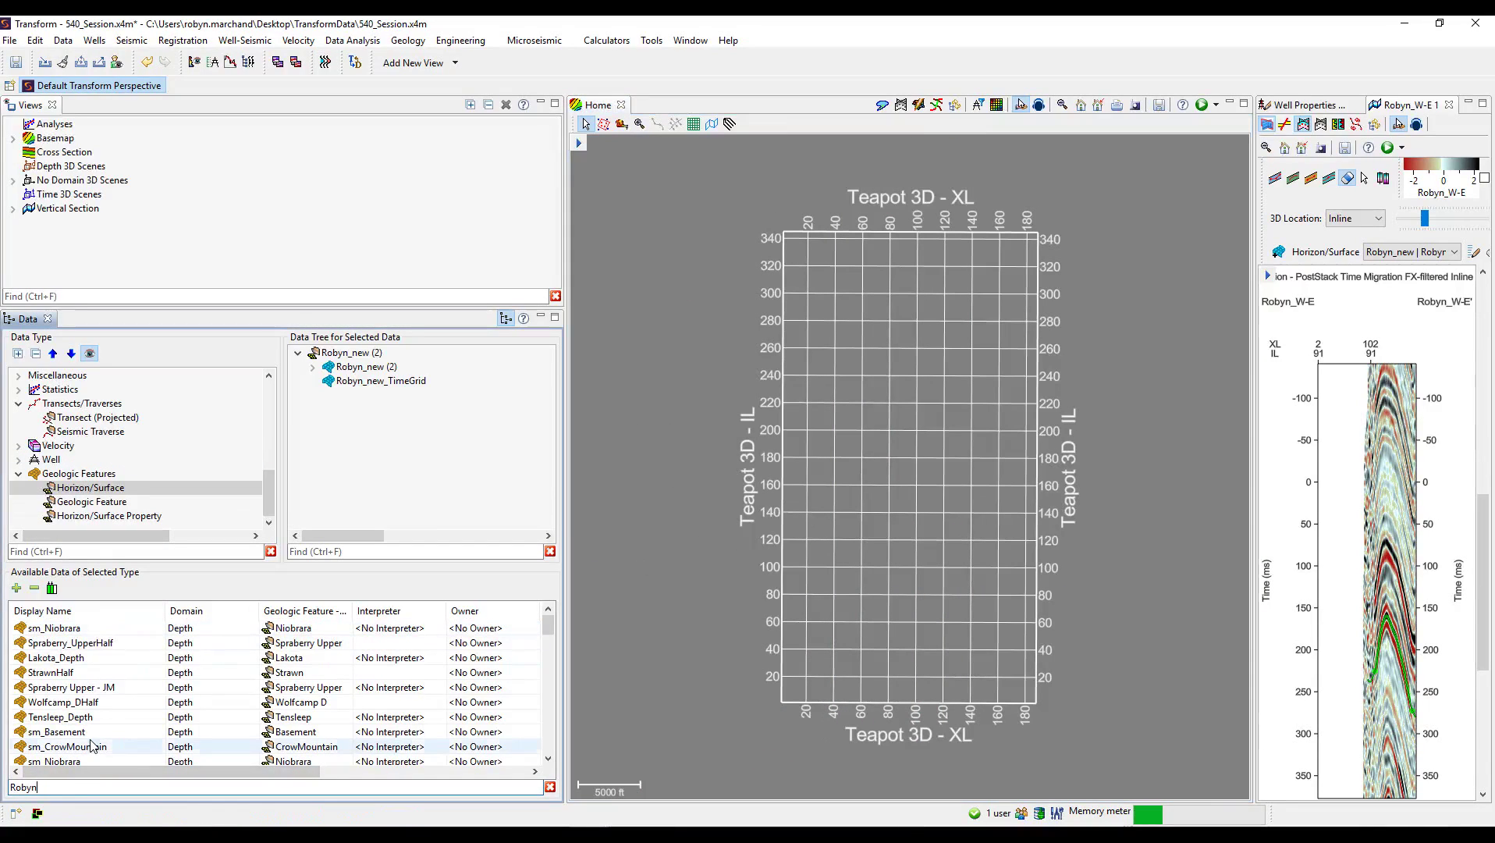
pyautogui.scroll(-5, 91, 745)
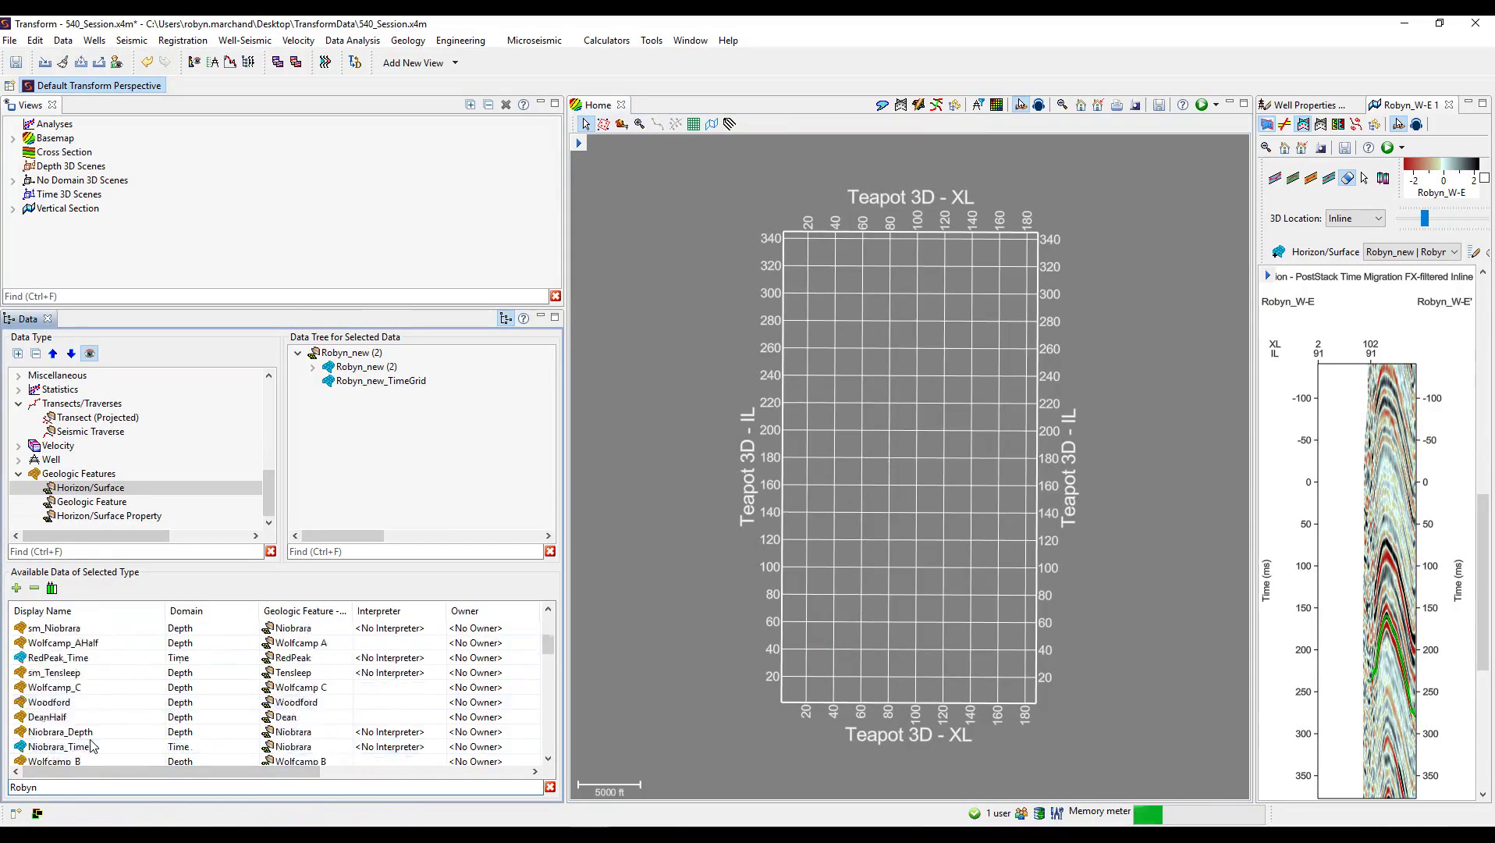
pyautogui.doubleClick(68, 787)
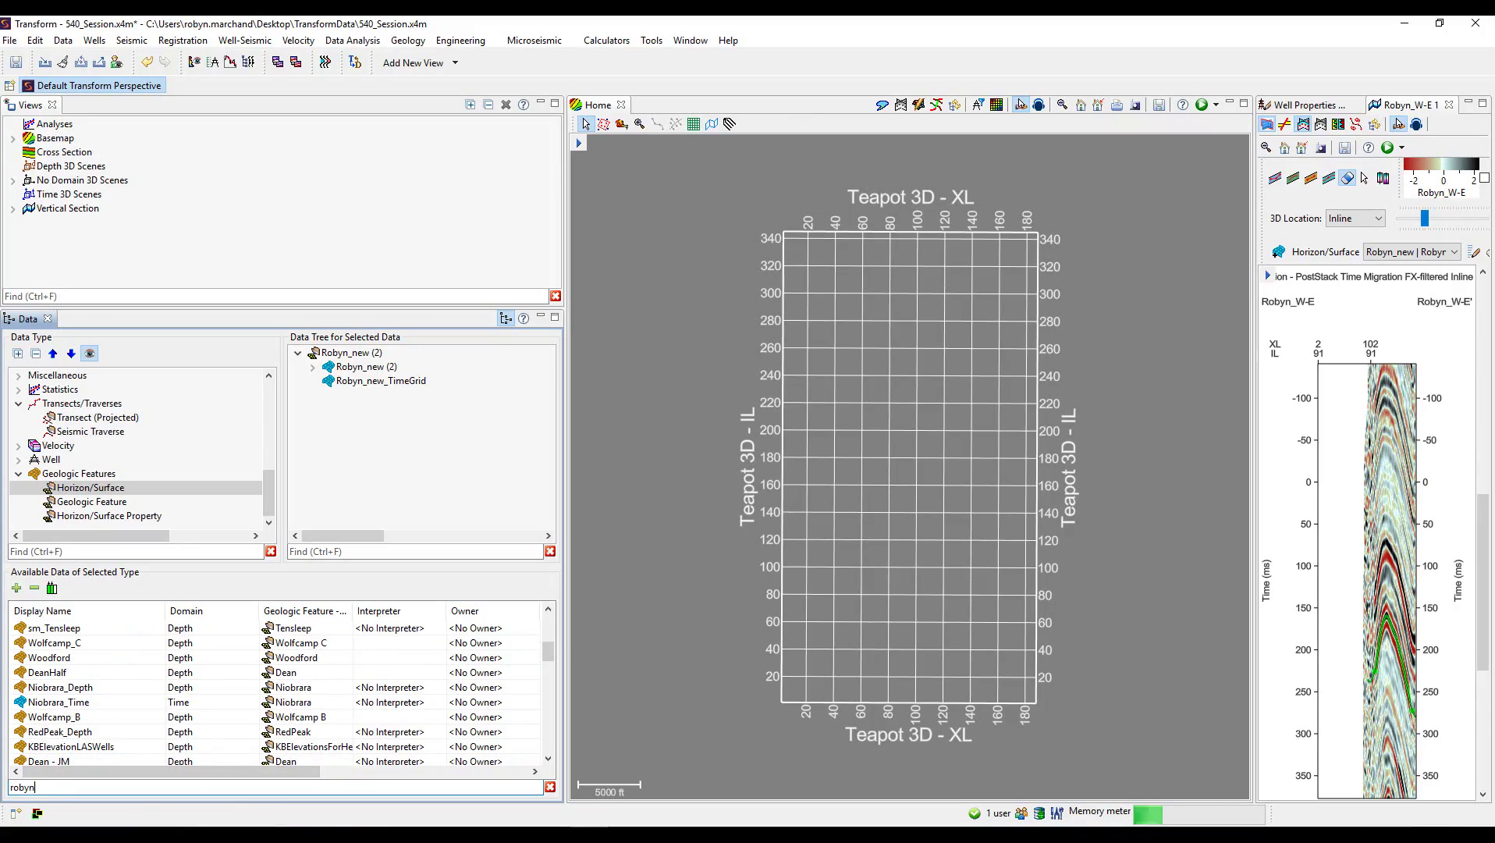
pyautogui.moveTo(70, 642); pyautogui.dragTo(945, 463)
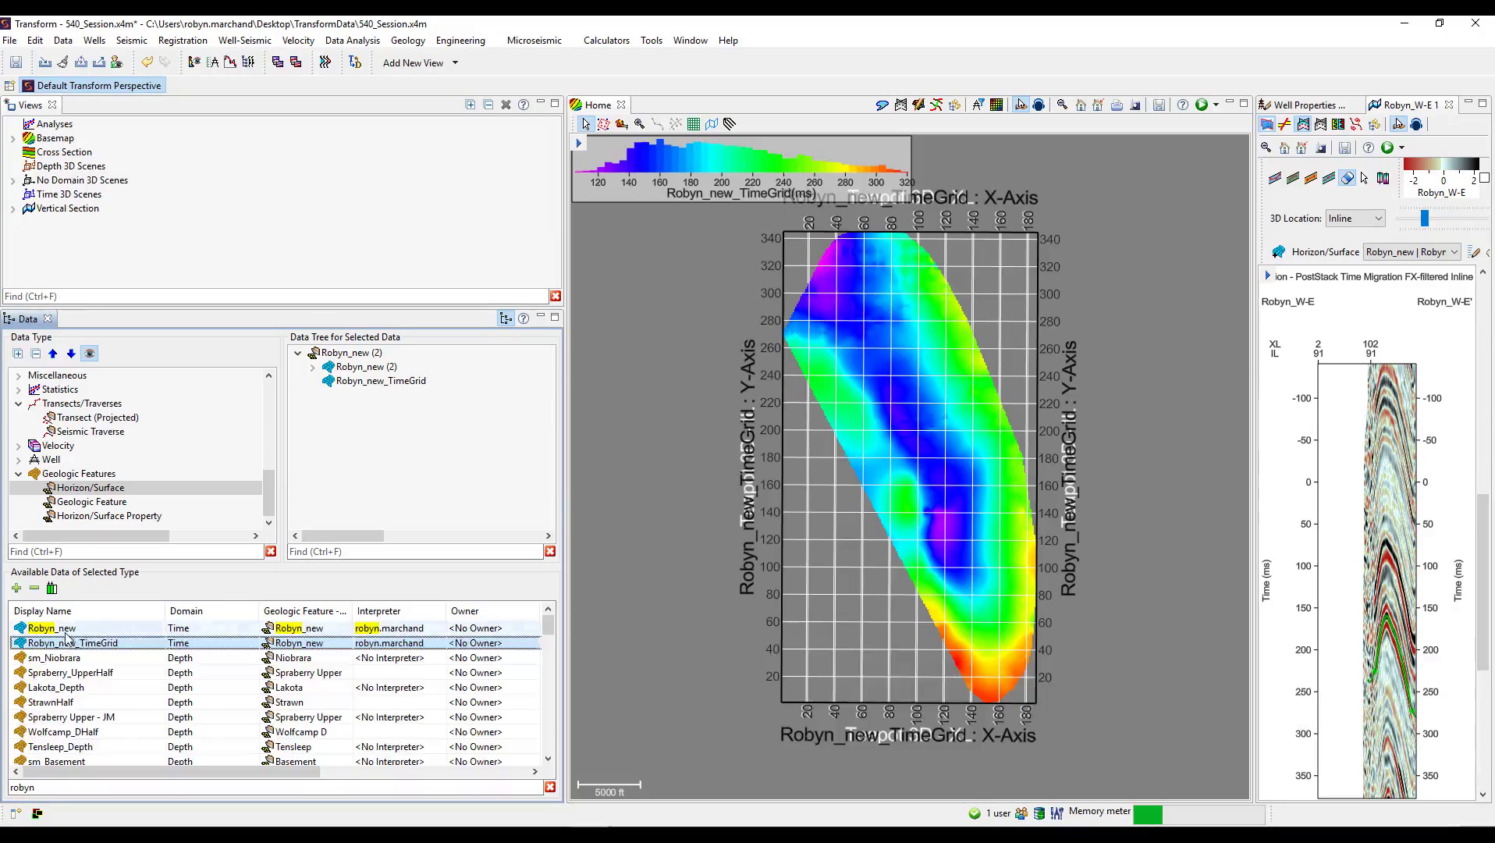
pyautogui.moveTo(62, 628); pyautogui.dragTo(937, 464)
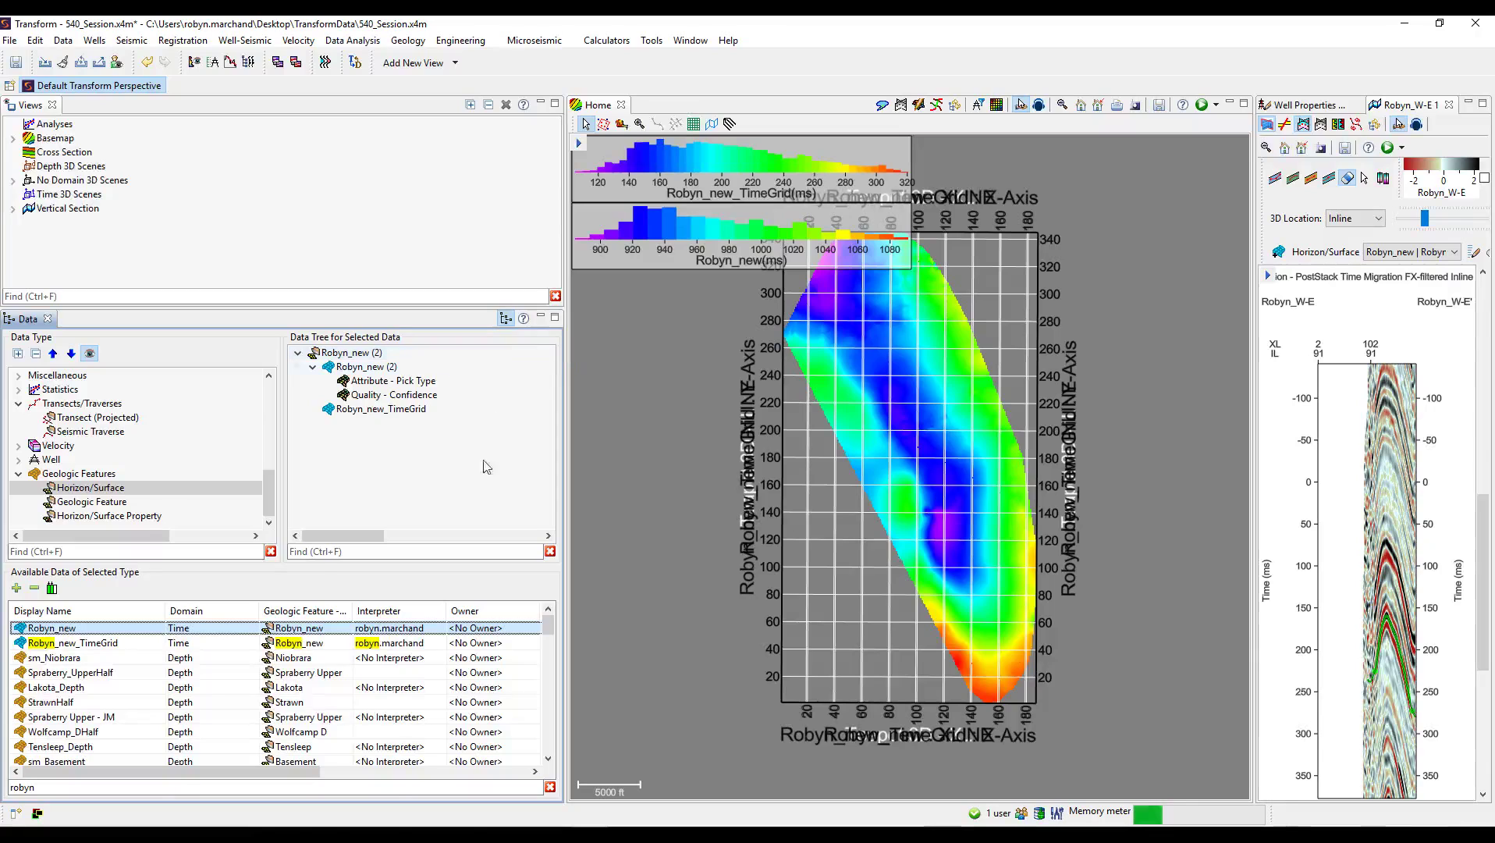
pyautogui.rightClick(86, 631)
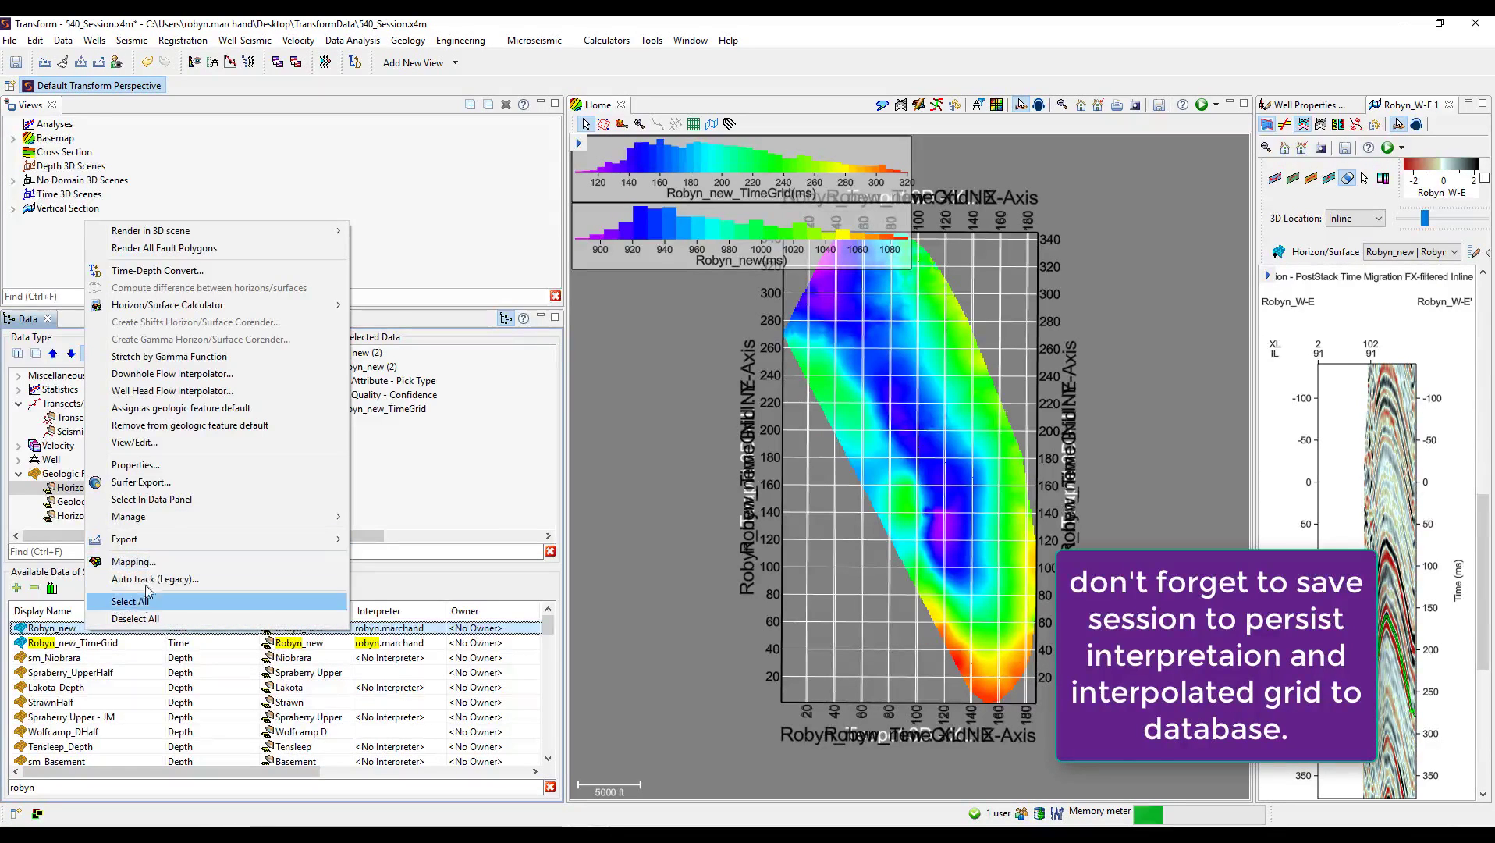
pyautogui.moveTo(160, 518)
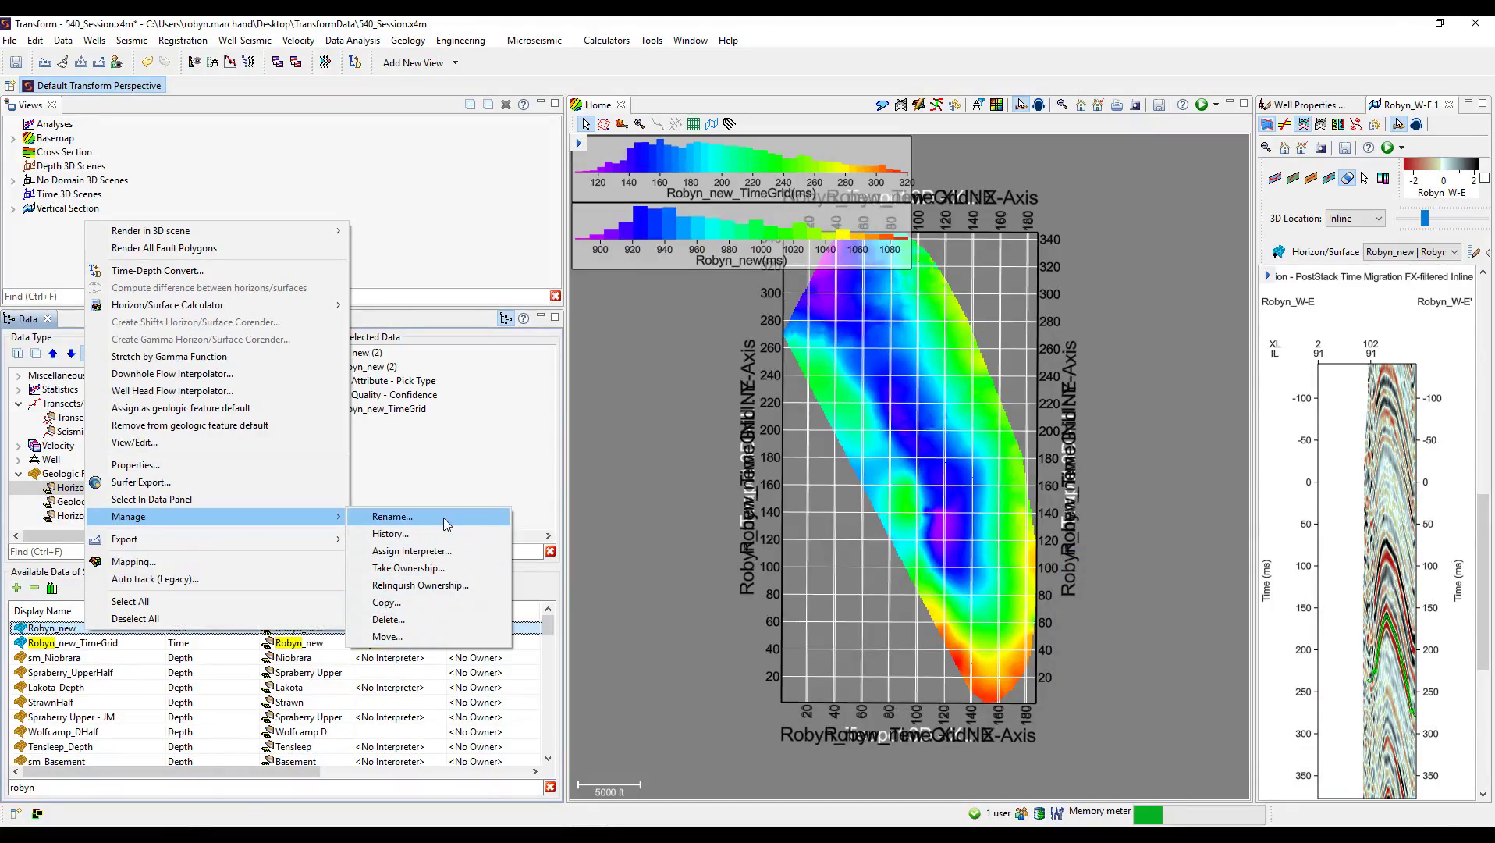
pyautogui.click(647, 418)
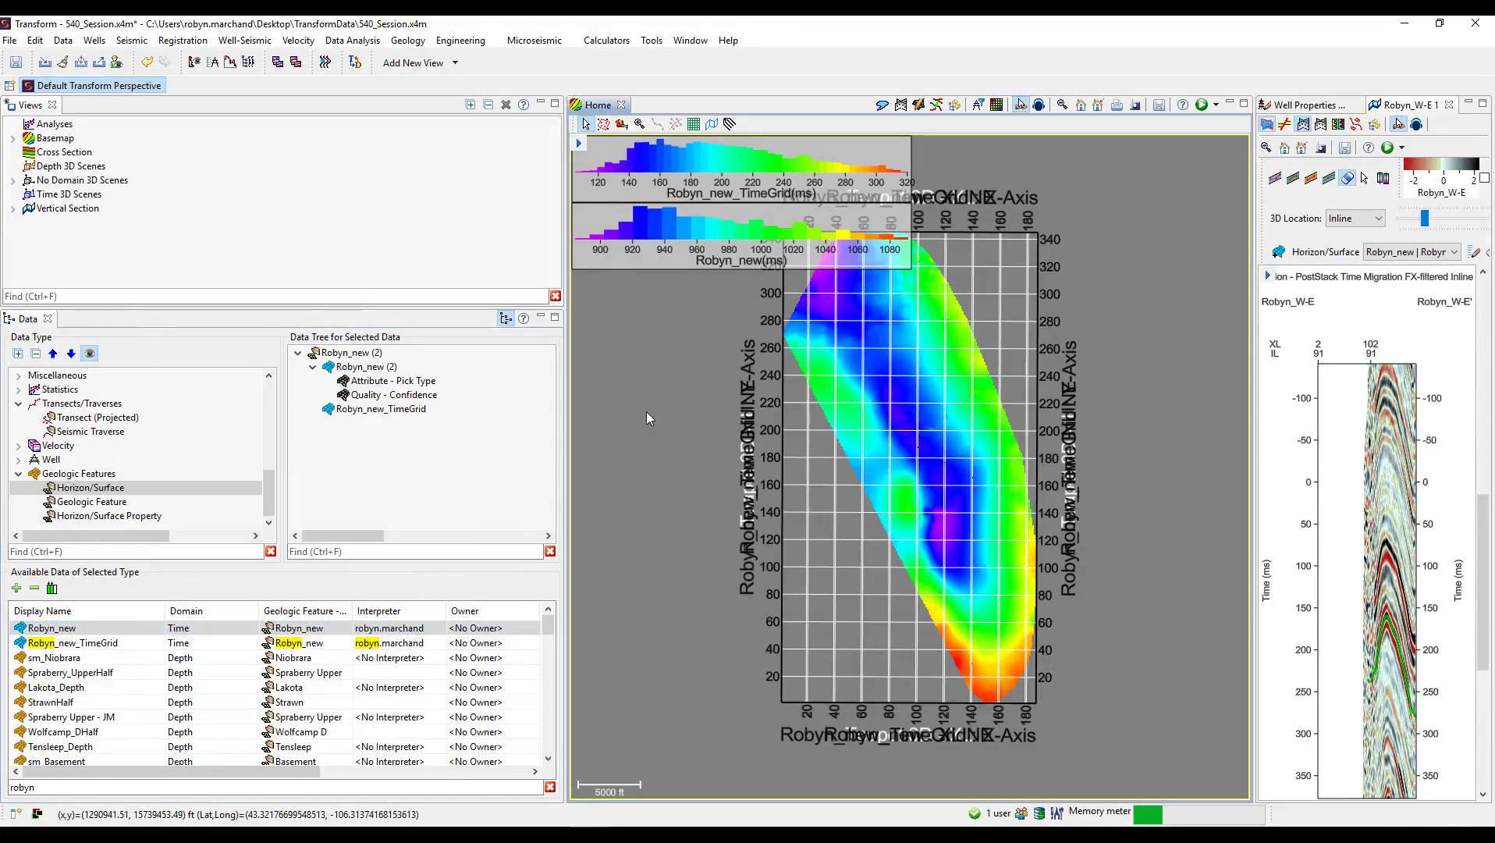